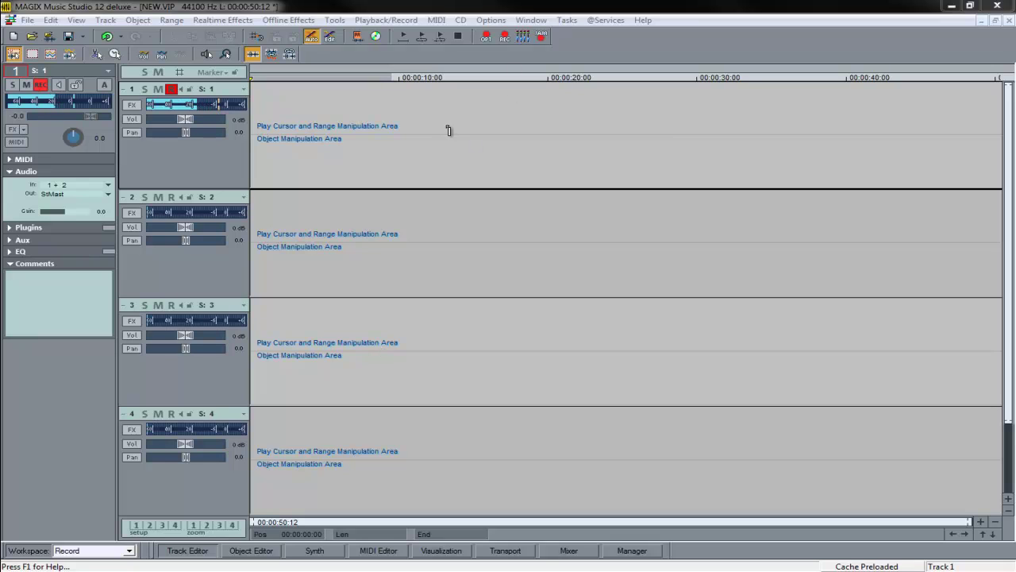
Try marking time ranges from the project start on tracks 1 and 2, and clear them by placing the play cursor at 00:00:09:19
{"action": "left_click_drag", "start_coordinate": [422, 119], "coordinate": [251, 119]}
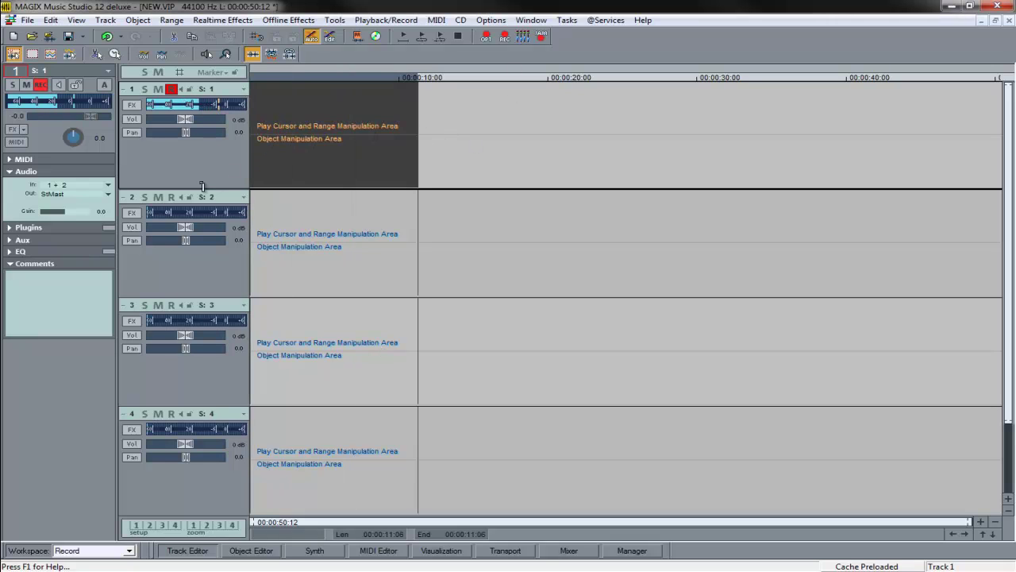
{"action": "left_click", "coordinate": [197, 186]}
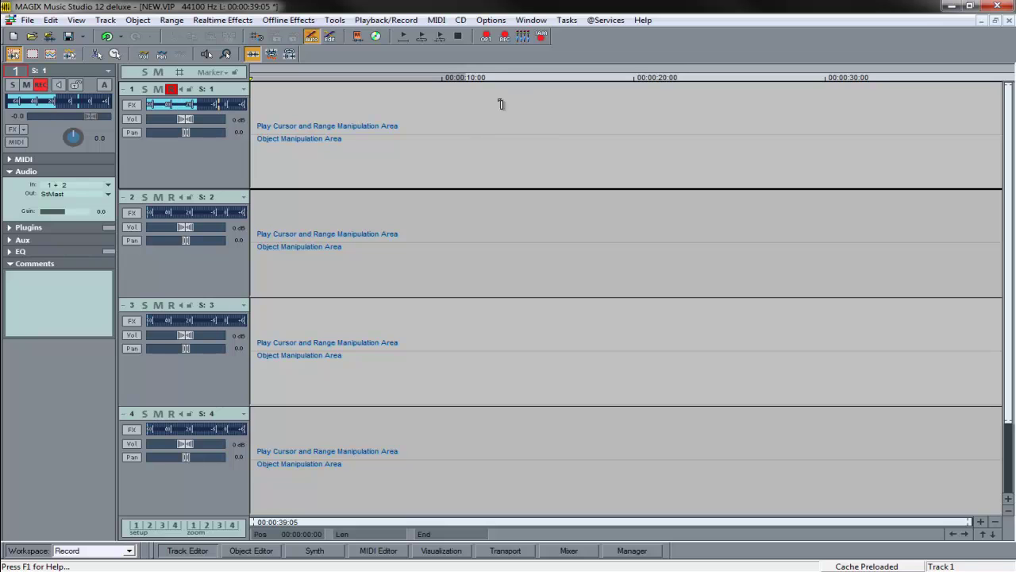
{"action": "left_click_drag", "start_coordinate": [486, 104], "coordinate": [221, 280]}
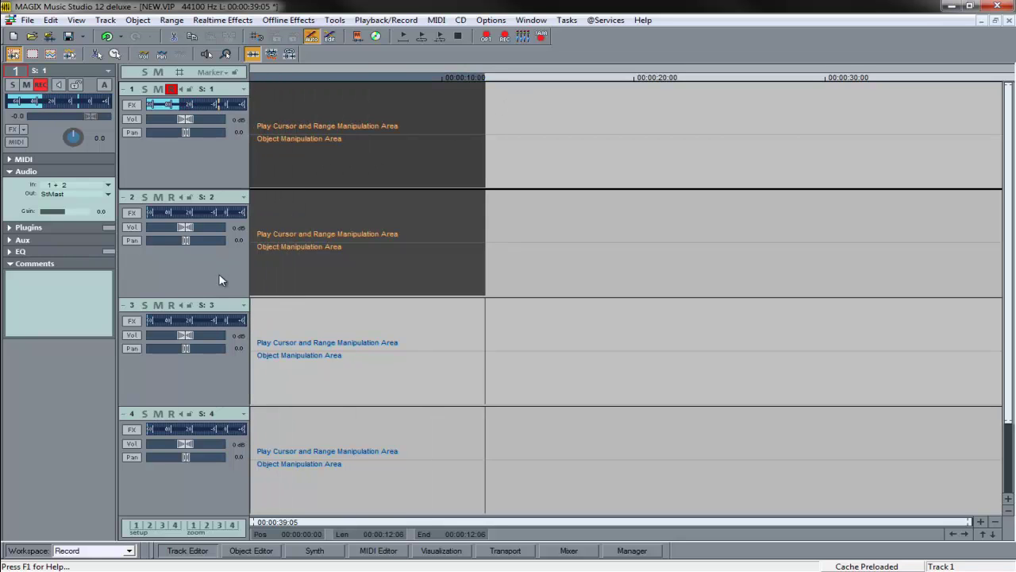
{"action": "left_click", "coordinate": [479, 132]}
{"action": "left_click_drag", "start_coordinate": [469, 111], "coordinate": [130, 141]}
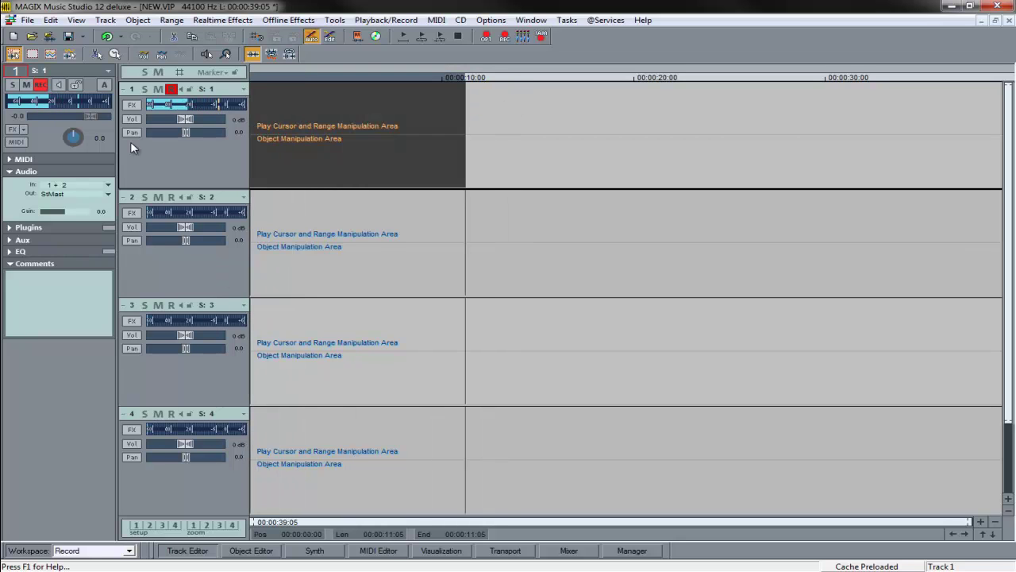
{"action": "left_click", "coordinate": [438, 122]}
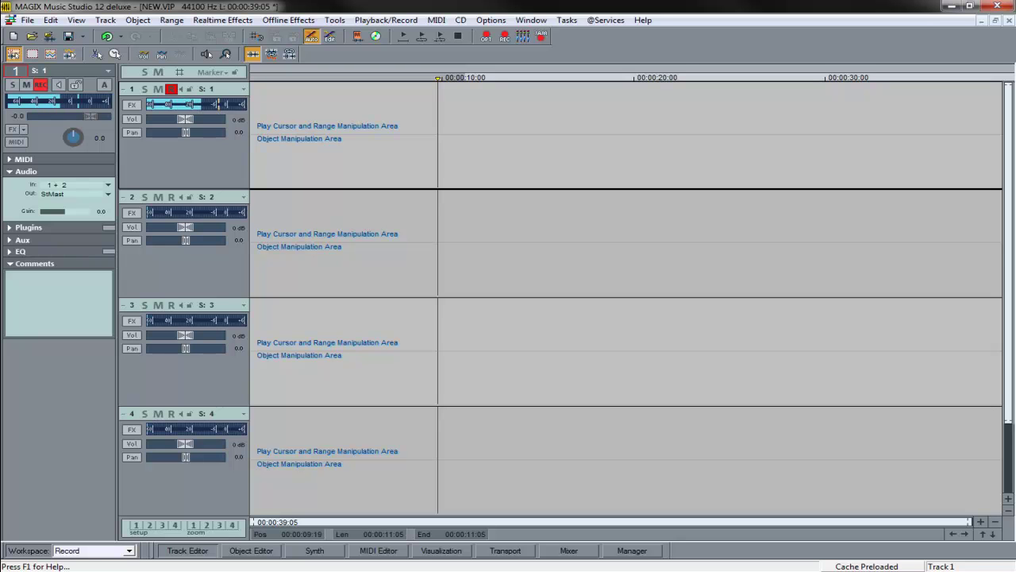
Switch to Windows Explorer, look through the Sound EffectS folder, and open the ost folder inside sound&music
{"action": "left_click_drag", "start_coordinate": [1, 32], "coordinate": [557, 54]}
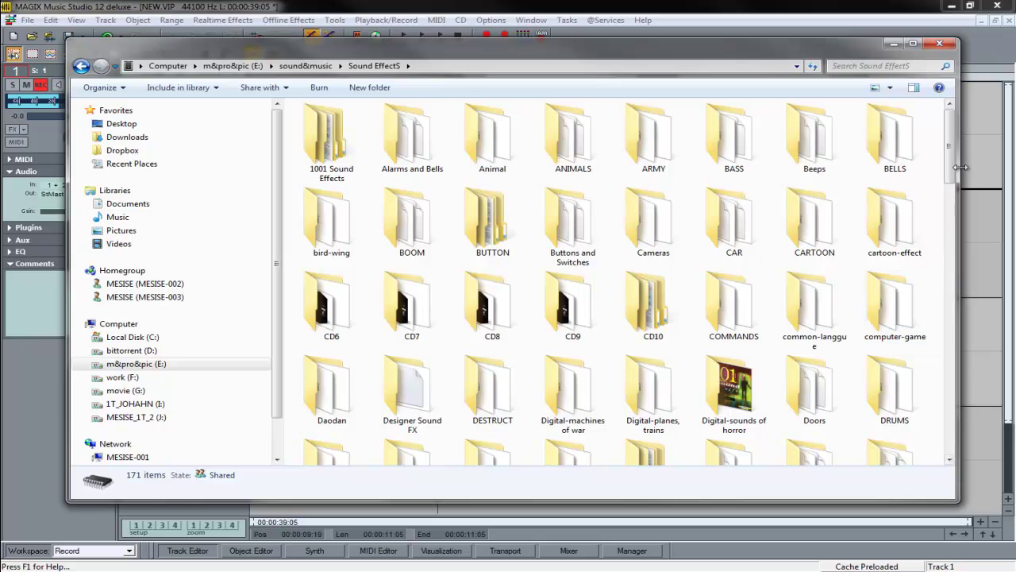
{"action": "left_click_drag", "start_coordinate": [952, 137], "coordinate": [939, 369]}
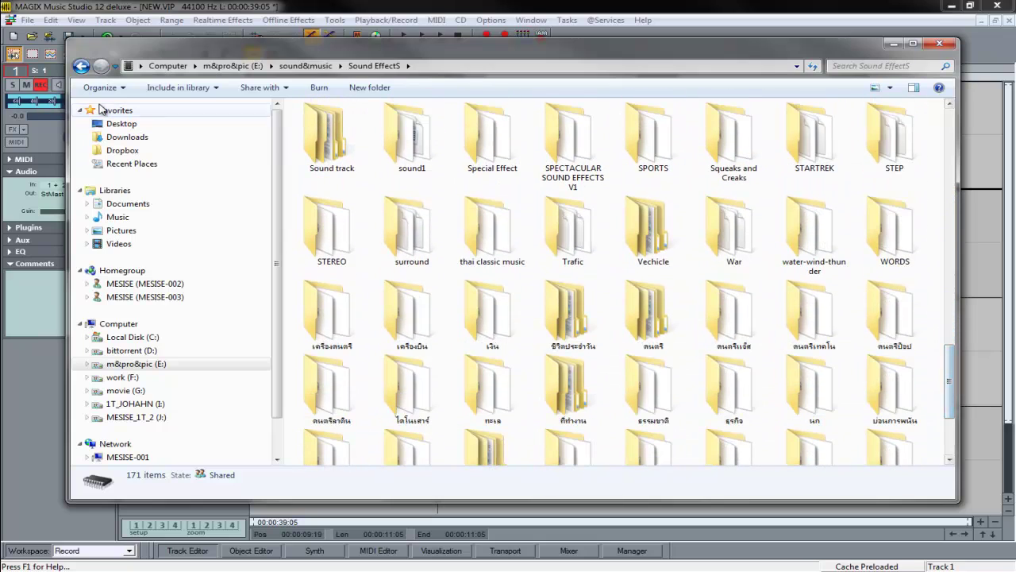
{"action": "left_click", "coordinate": [81, 65]}
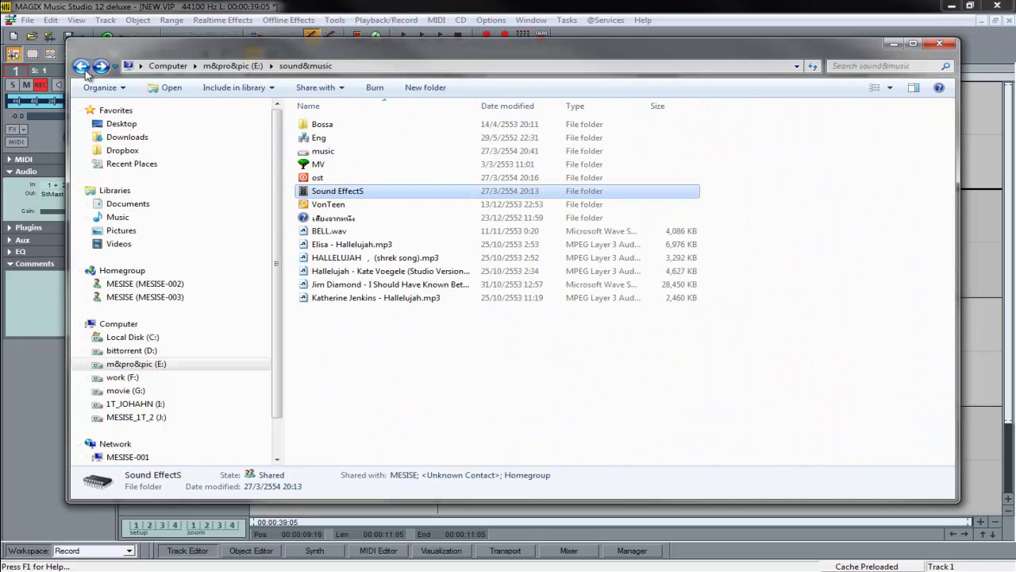
{"action": "double_click", "coordinate": [317, 178]}
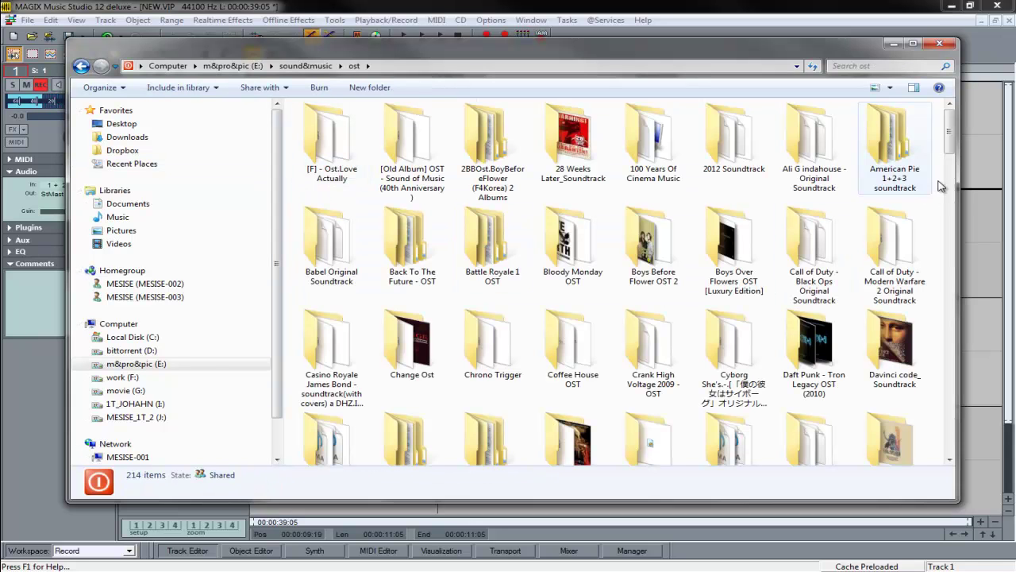
{"action": "left_click_drag", "start_coordinate": [951, 138], "coordinate": [950, 141]}
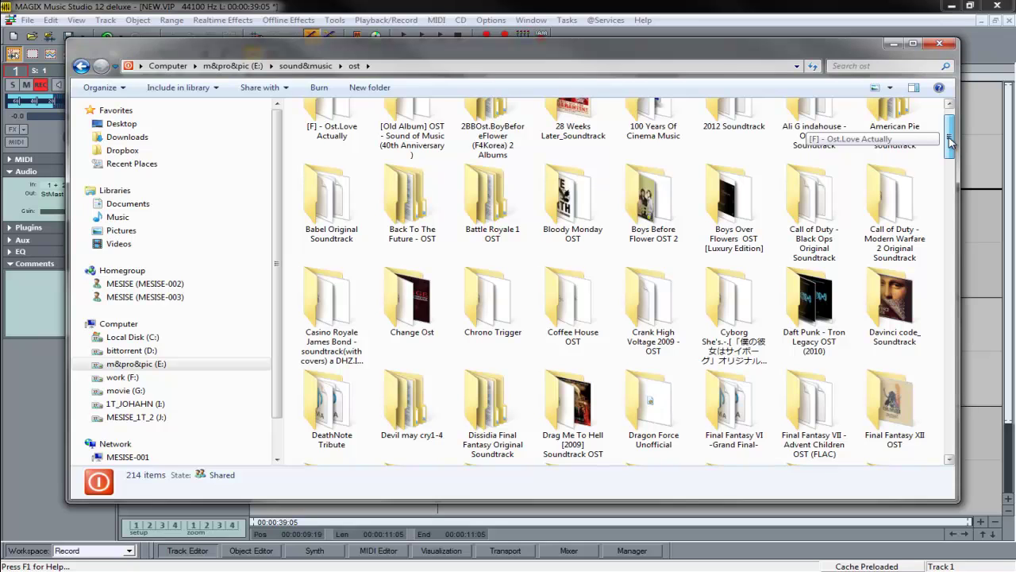
{"action": "left_click_drag", "start_coordinate": [950, 142], "coordinate": [911, 278]}
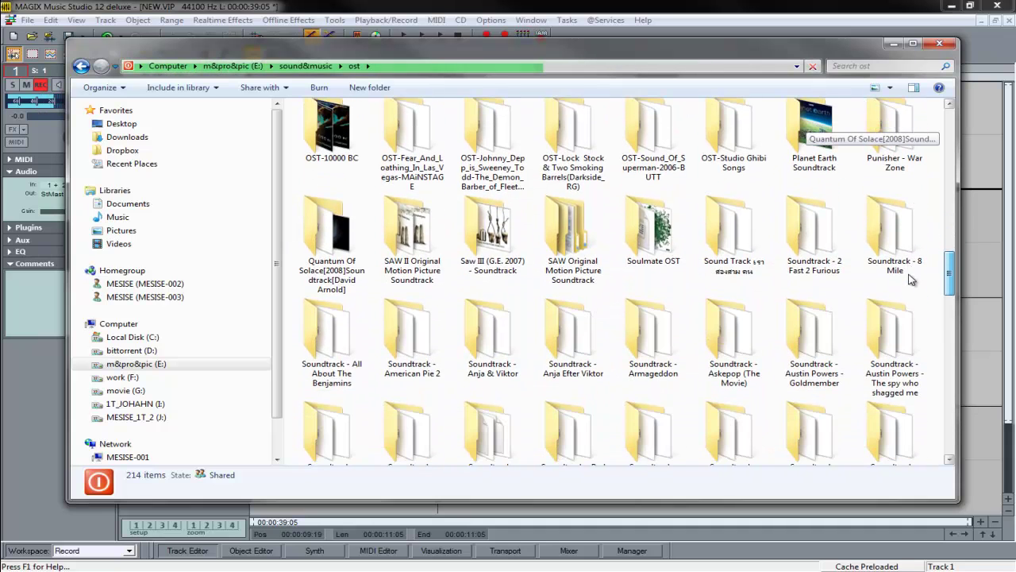
Search the ost folder for "tron" and open the Daft Punk - Tron Legacy OST (2010) folder
{"action": "left_click", "coordinate": [847, 66]}
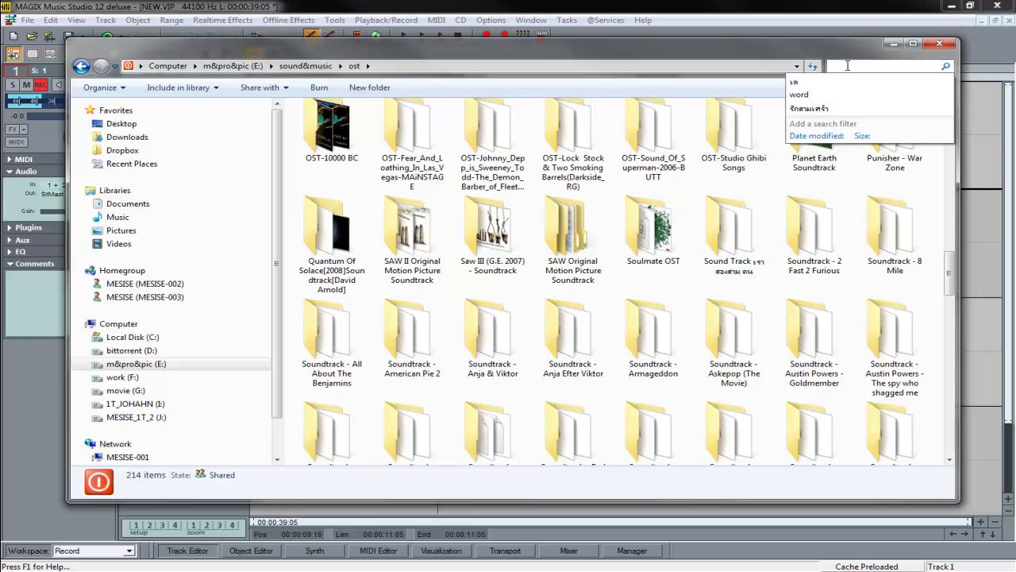
{"action": "type", "text": "tro"}
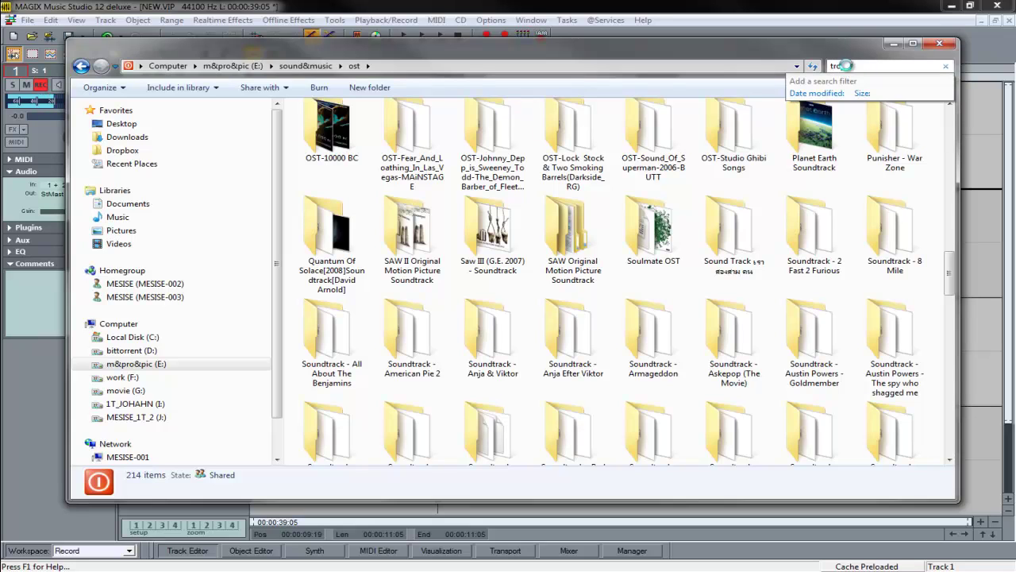
{"action": "type", "text": "n"}
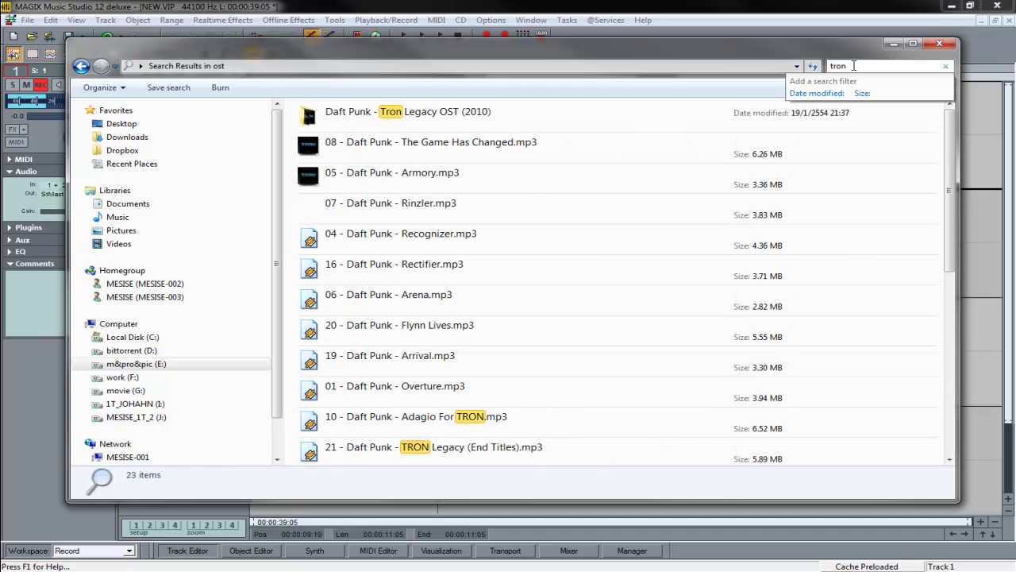
{"action": "double_click", "coordinate": [312, 119]}
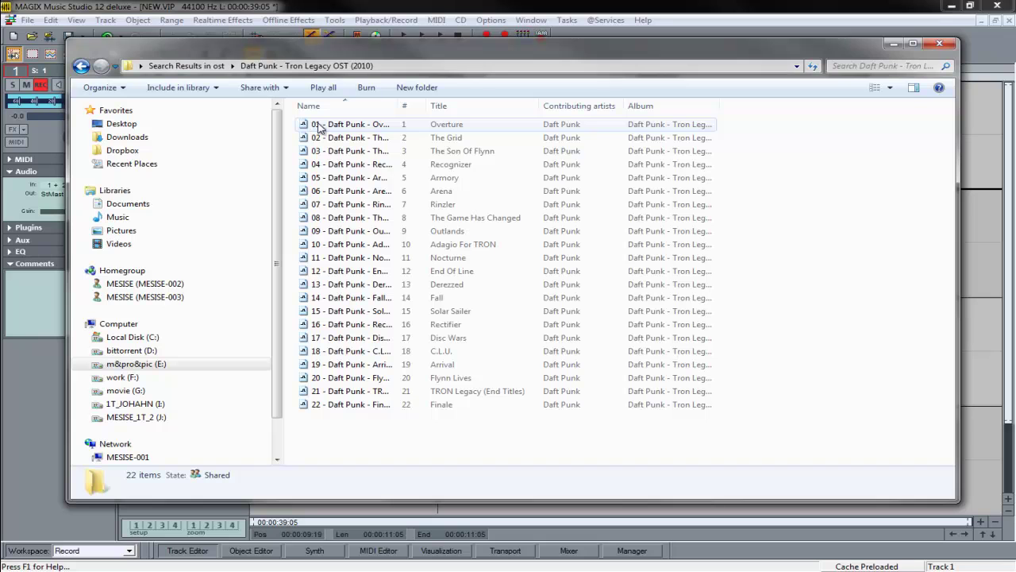
Narrow the album window and preview 01 - Daft Punk - Overture.mp3 in Winamp, skipping ahead to about the middle
{"action": "left_click_drag", "start_coordinate": [331, 41], "coordinate": [372, 36]}
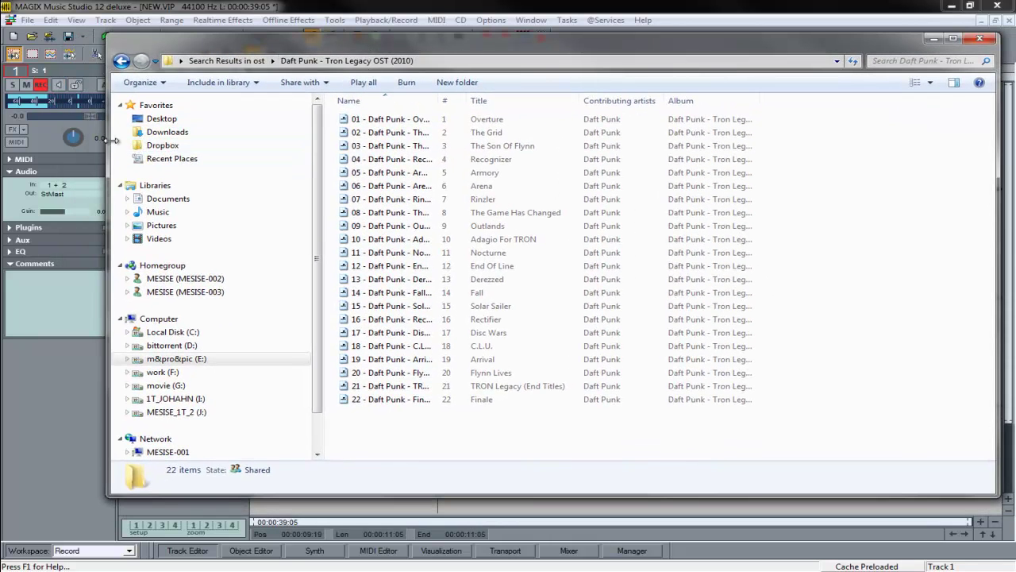
{"action": "left_click_drag", "start_coordinate": [107, 141], "coordinate": [184, 142]}
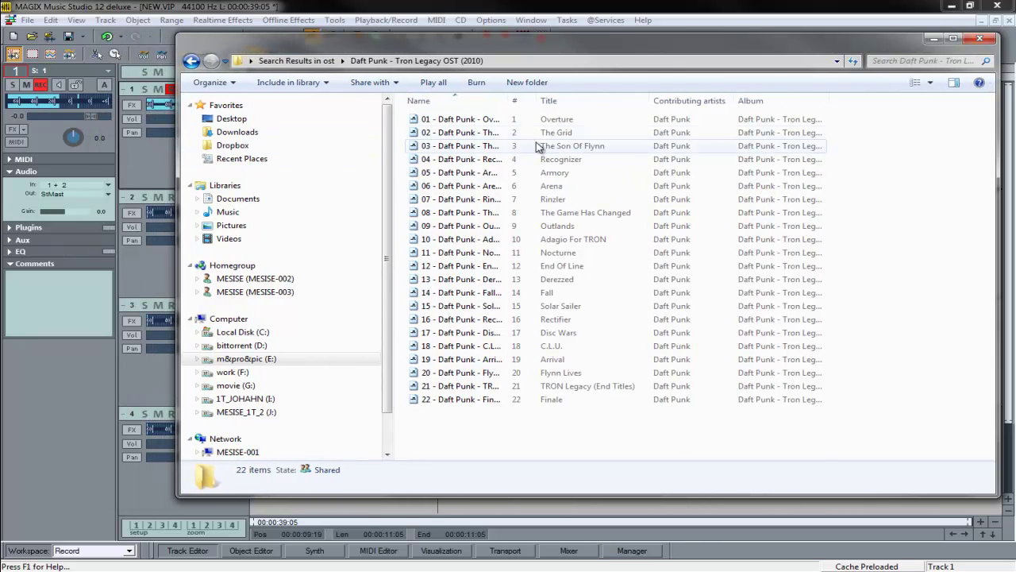
{"action": "left_click", "coordinate": [475, 121]}
{"action": "double_click", "coordinate": [475, 121]}
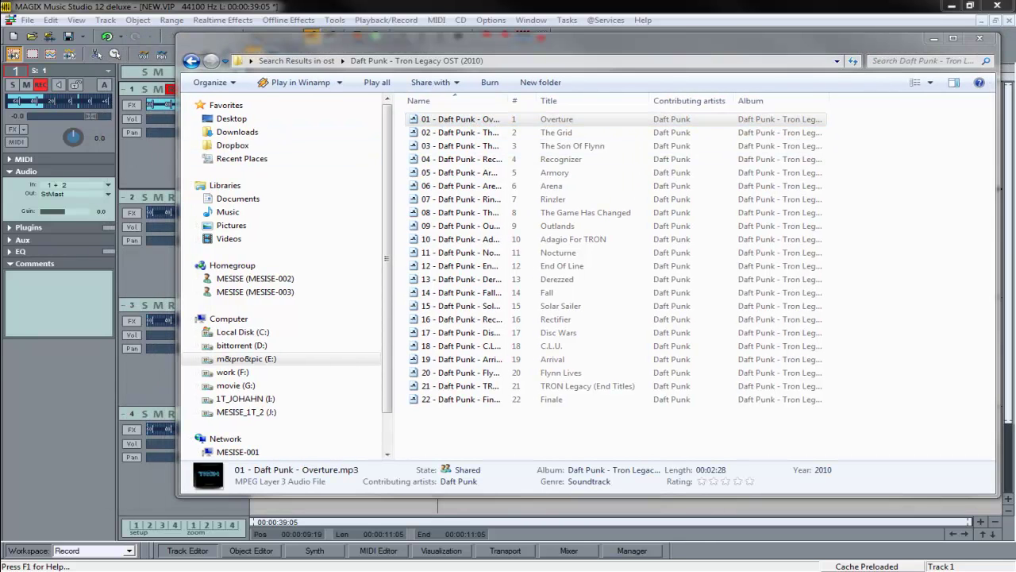
{"action": "left_click_drag", "start_coordinate": [649, 121], "coordinate": [671, 122]}
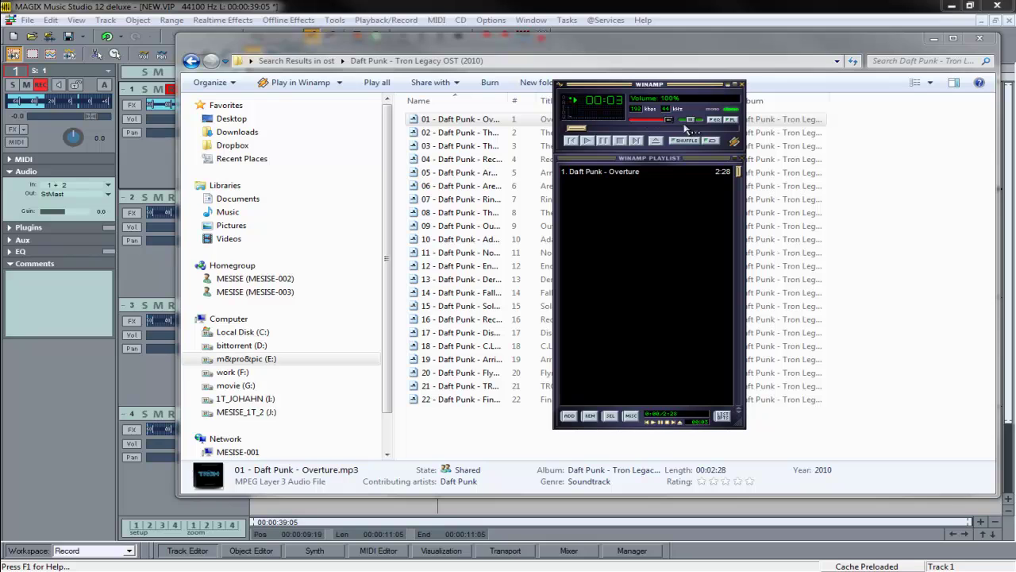
{"action": "left_click_drag", "start_coordinate": [625, 87], "coordinate": [693, 88]}
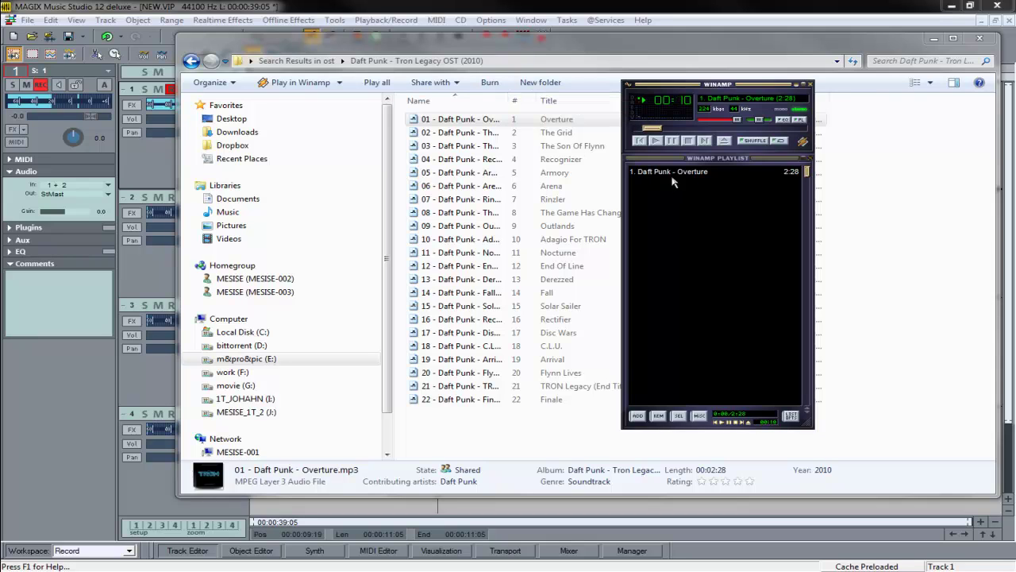
{"action": "left_click", "coordinate": [682, 127]}
{"action": "left_click", "coordinate": [718, 129]}
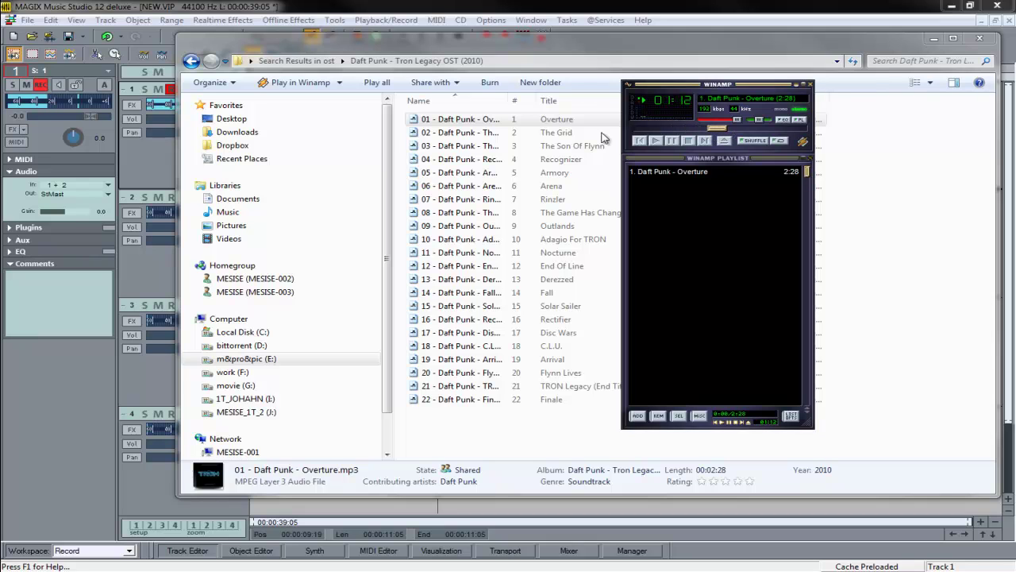
Preview 02 - Daft Punk - The Grid.mp3 up to about its middle, and arrange the Winamp and album windows side by side
{"action": "left_click", "coordinate": [487, 135]}
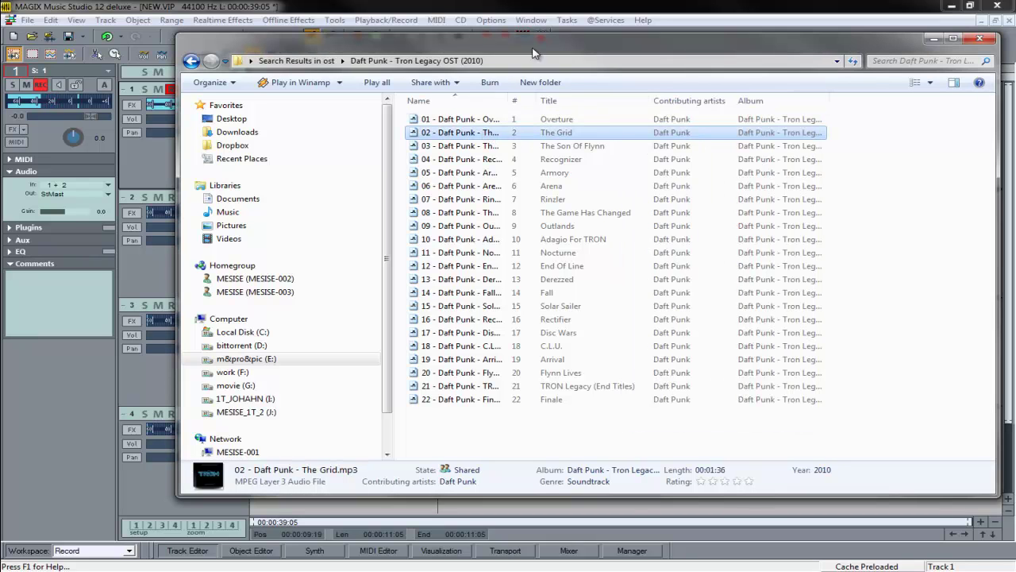
{"action": "left_click_drag", "start_coordinate": [784, 38], "coordinate": [782, 163]}
{"action": "left_click_drag", "start_coordinate": [718, 94], "coordinate": [111, 77]}
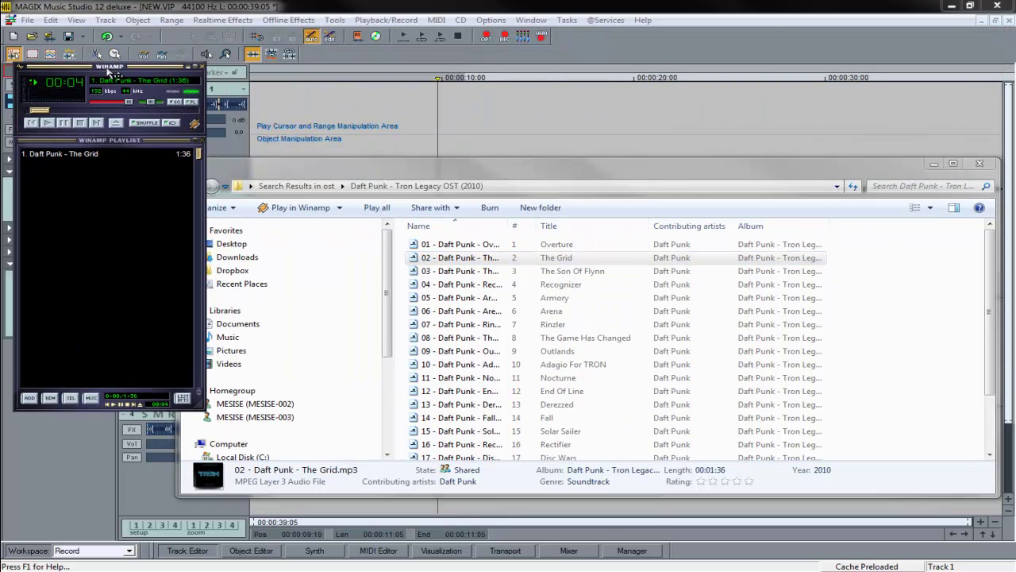
{"action": "left_click_drag", "start_coordinate": [352, 170], "coordinate": [477, 113]}
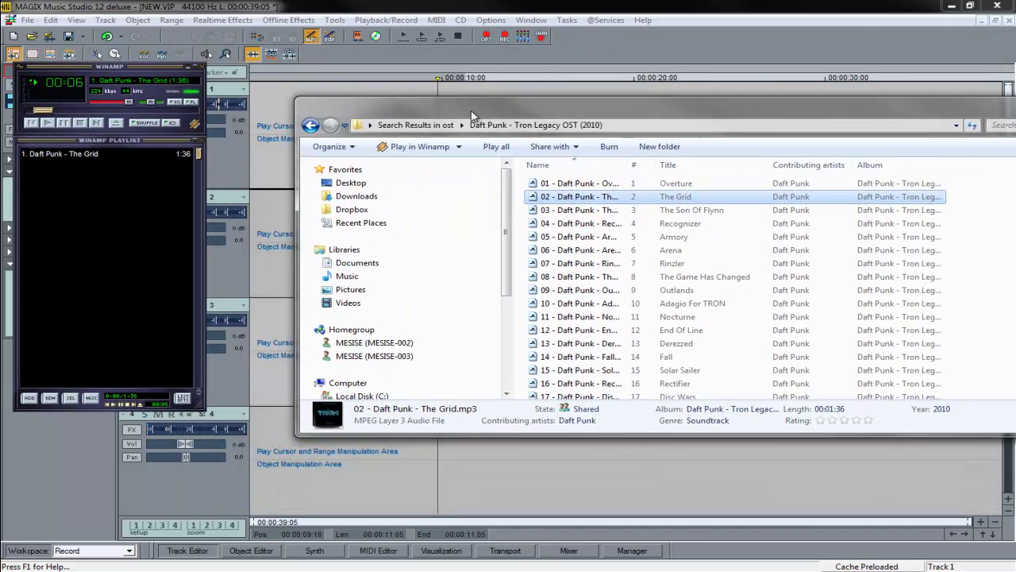
{"action": "left_click", "coordinate": [84, 110]}
{"action": "left_click", "coordinate": [119, 109]}
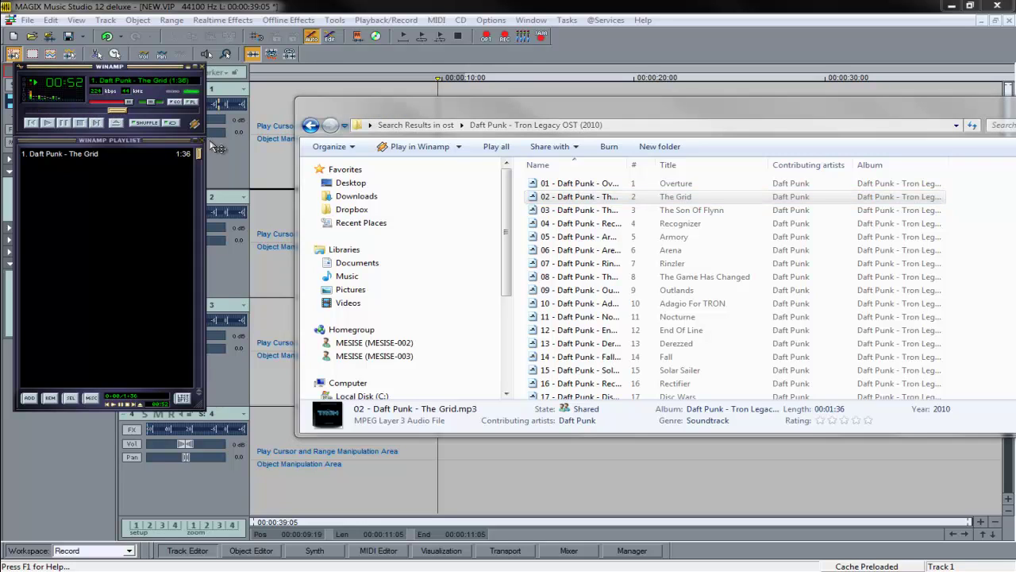
Preview 03 - Daft Punk - The Son Of Flynn.mp3 and 04 - Daft Punk - Recognizer.mp3 in Winamp
{"action": "double_click", "coordinate": [550, 211]}
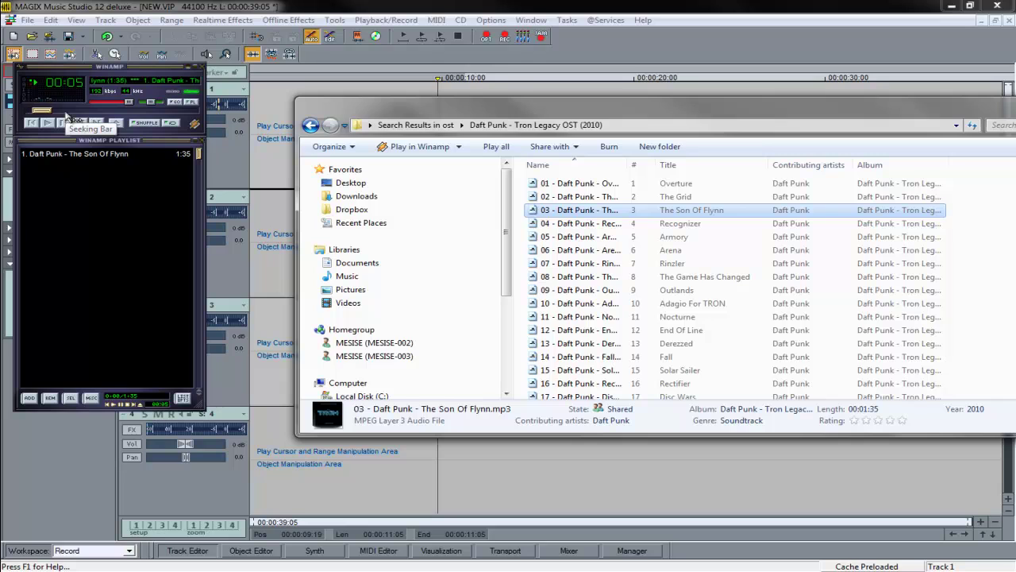
{"action": "double_click", "coordinate": [560, 228]}
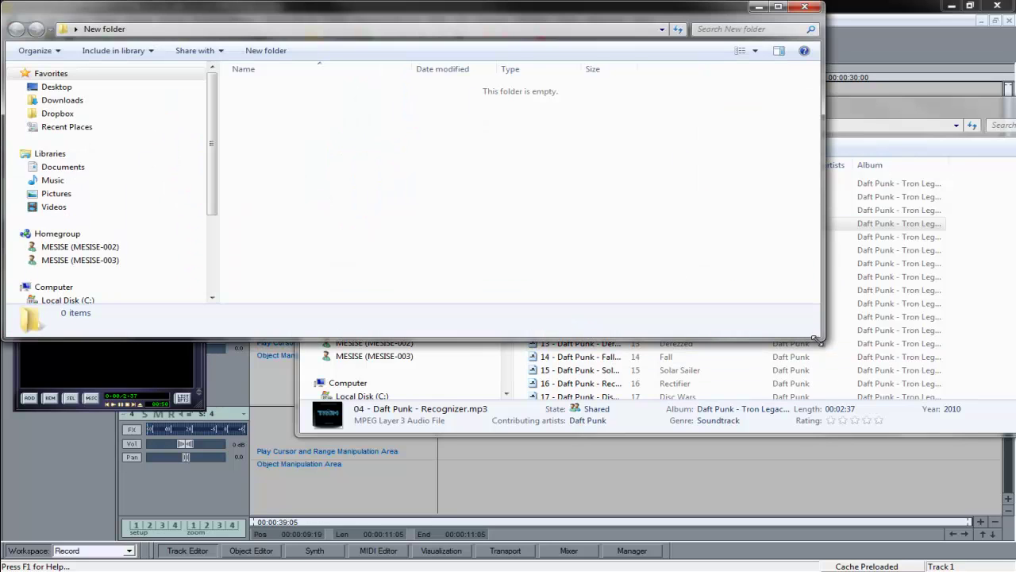
Shrink the empty New folder window, place it below the album's file list, and copy 04 - Daft Punk - Recognizer.mp3 into it
{"action": "left_click_drag", "start_coordinate": [815, 337], "coordinate": [737, 149]}
{"action": "left_click_drag", "start_coordinate": [391, 104], "coordinate": [378, 93]}
{"action": "left_click_drag", "start_coordinate": [458, 20], "coordinate": [706, 431]}
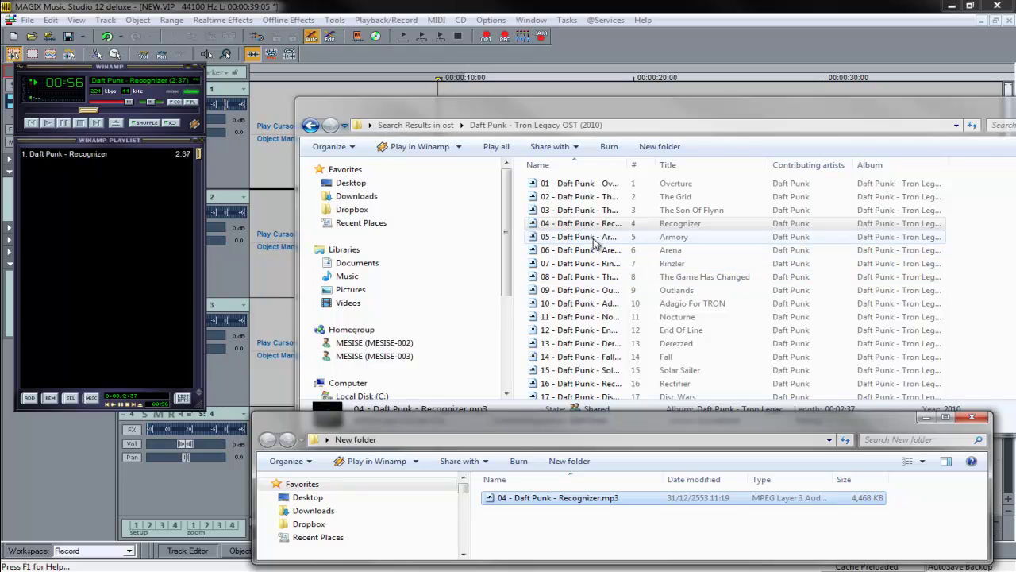
Preview 05 - Daft Punk - Armory.mp3 in Winamp, skipping ahead through the song, and bring the New folder window to the front
{"action": "double_click", "coordinate": [595, 242]}
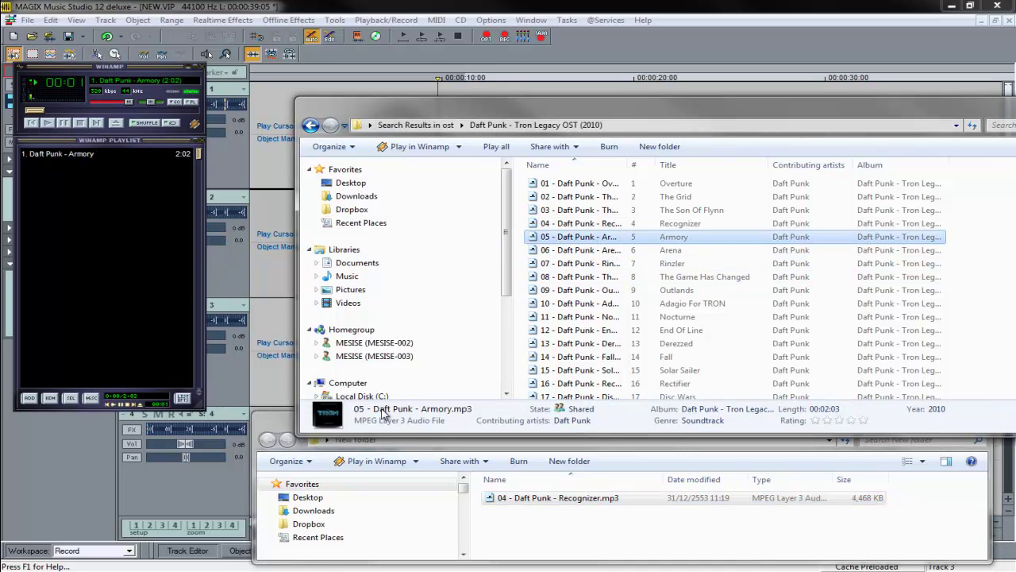
{"action": "left_click", "coordinate": [289, 414]}
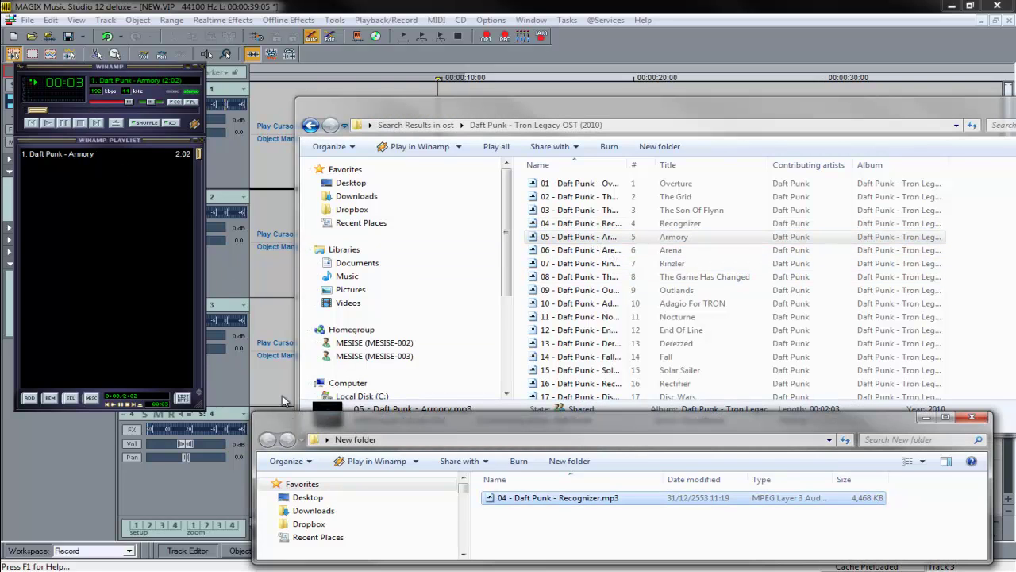
{"action": "left_click", "coordinate": [64, 109]}
{"action": "left_click_drag", "start_coordinate": [64, 109], "coordinate": [138, 110]}
Preview the album tracks Arena, Rinzler and The Game Has Changed in Winamp, skipping ahead within the first two
{"action": "double_click", "coordinate": [559, 251]}
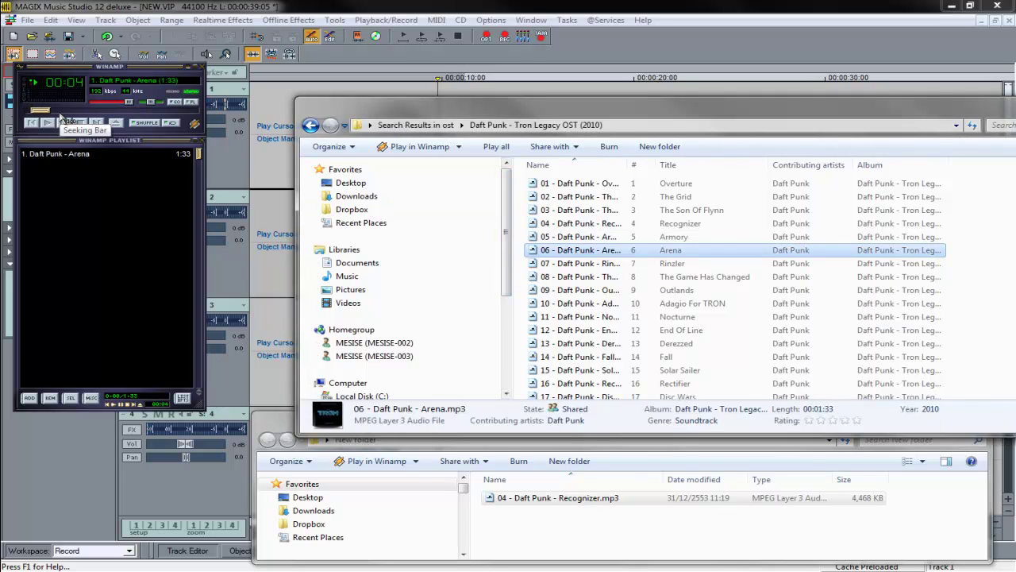
{"action": "left_click", "coordinate": [59, 110]}
{"action": "left_click", "coordinate": [81, 111]}
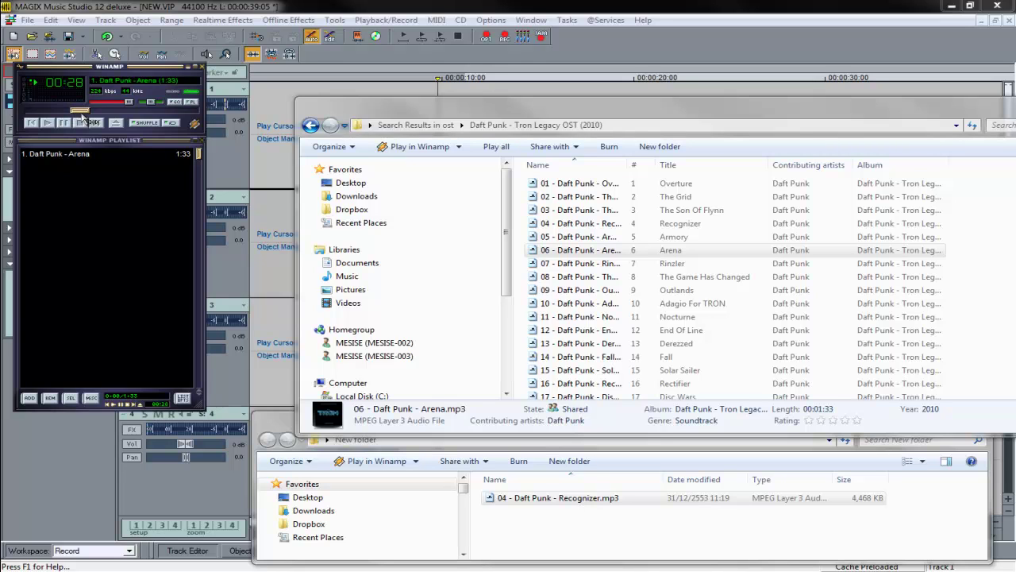
{"action": "double_click", "coordinate": [596, 266]}
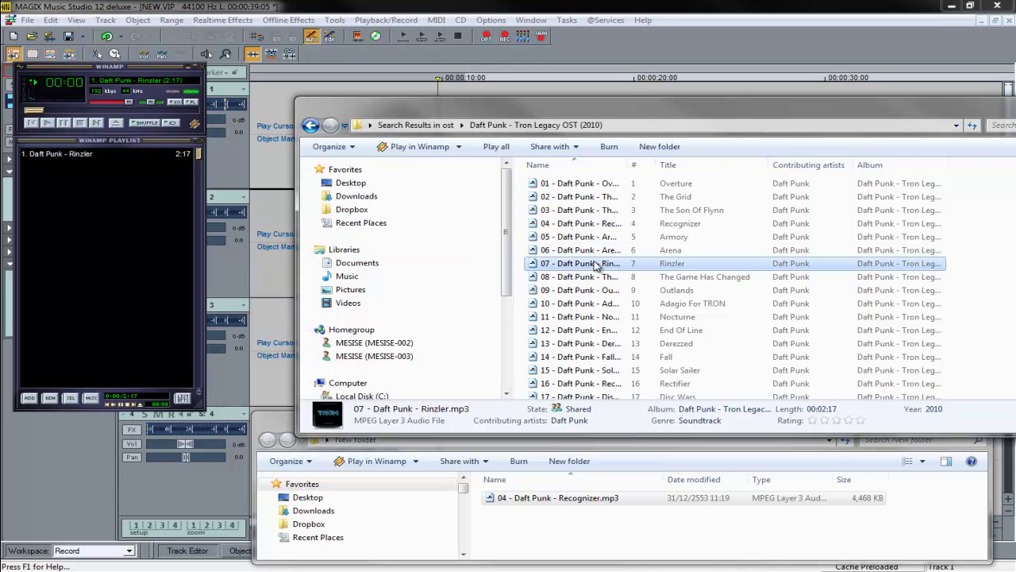
{"action": "left_click", "coordinate": [67, 111]}
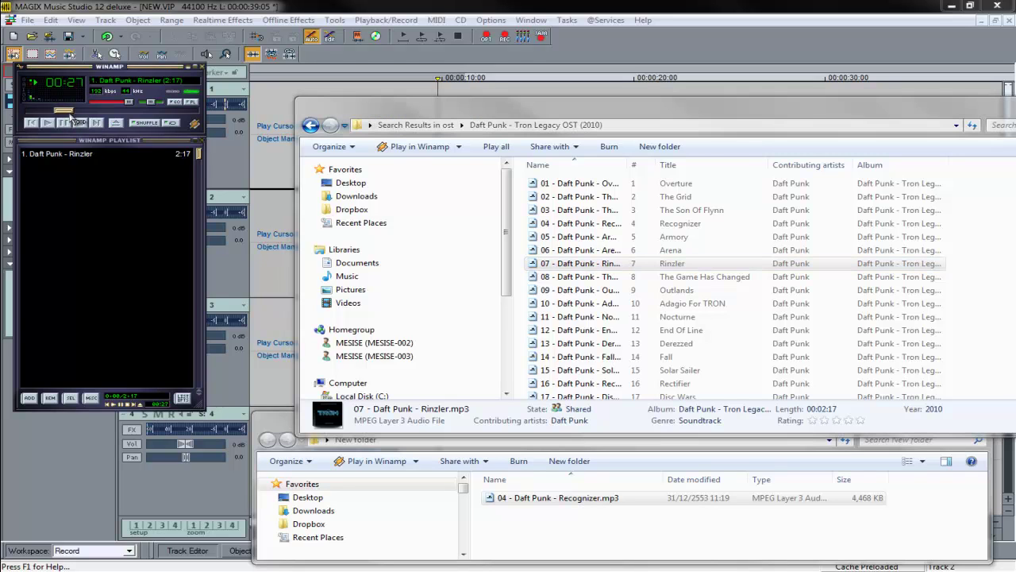
{"action": "double_click", "coordinate": [597, 277]}
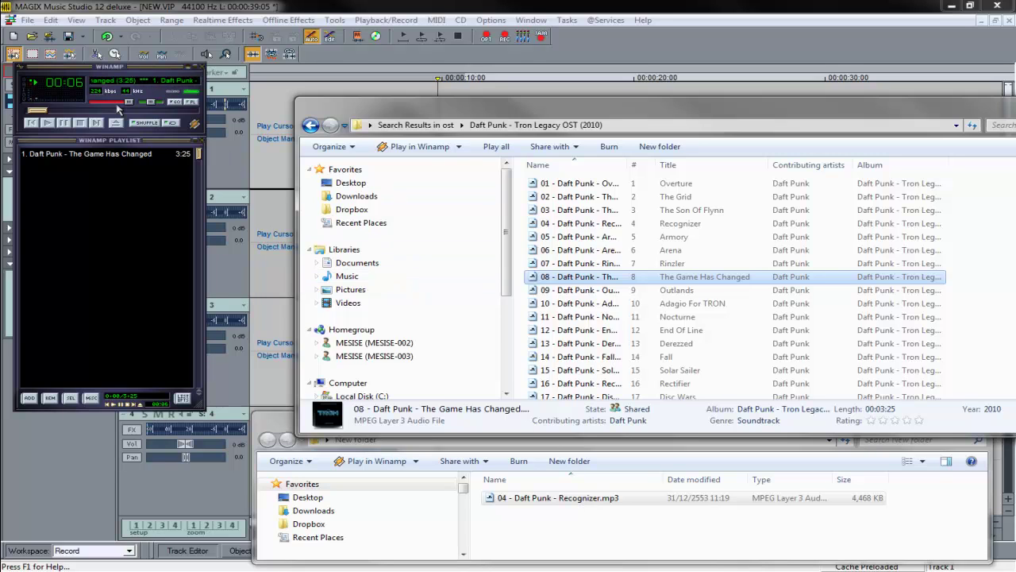
Preview the album tracks Outlands and Adagio For TRON in Winamp, skipping ahead within Outlands
{"action": "double_click", "coordinate": [587, 292]}
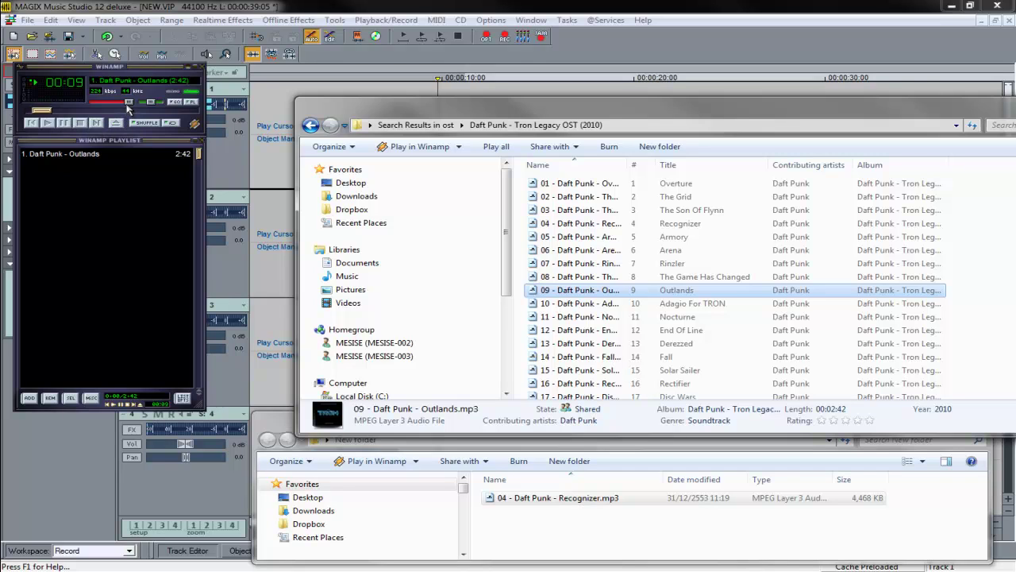
{"action": "left_click", "coordinate": [72, 110]}
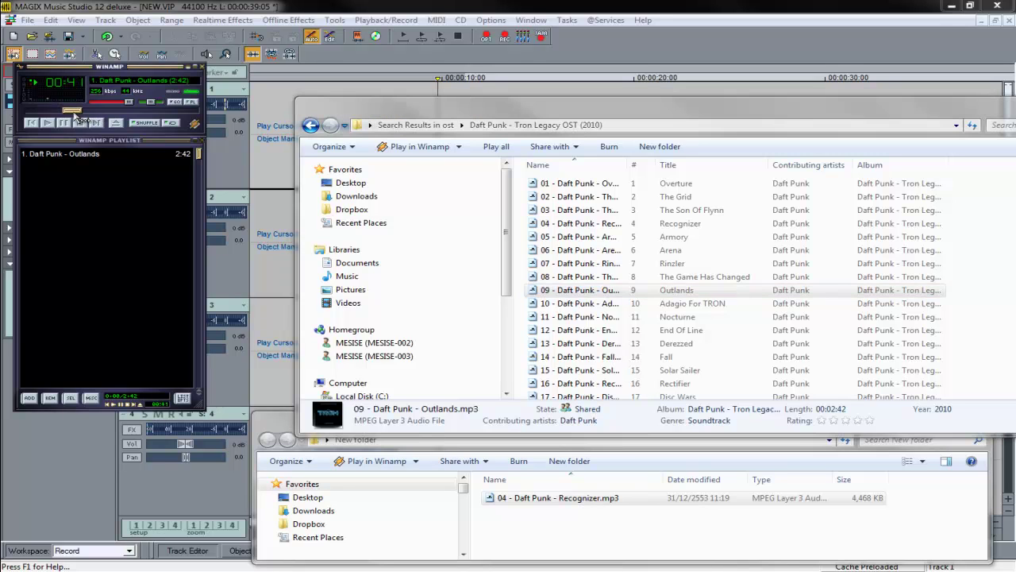
{"action": "double_click", "coordinate": [596, 307]}
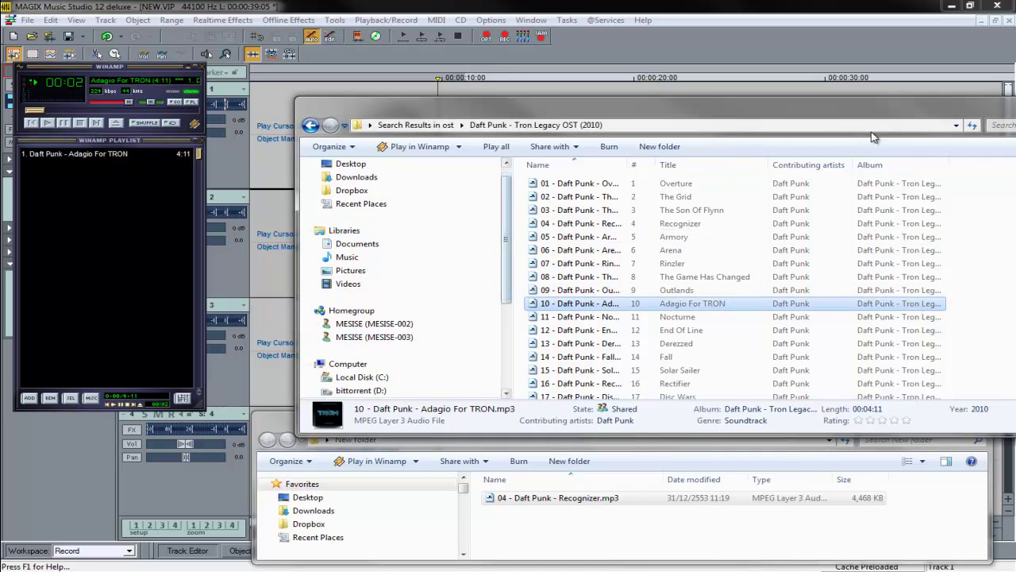
Move the album window clear of the New folder window and preview Nocturne and End Of Line, skipping ahead within both
{"action": "left_click_drag", "start_coordinate": [862, 109], "coordinate": [819, 71]}
{"action": "left_click_drag", "start_coordinate": [1007, 172], "coordinate": [1013, 205]}
{"action": "double_click", "coordinate": [474, 235]}
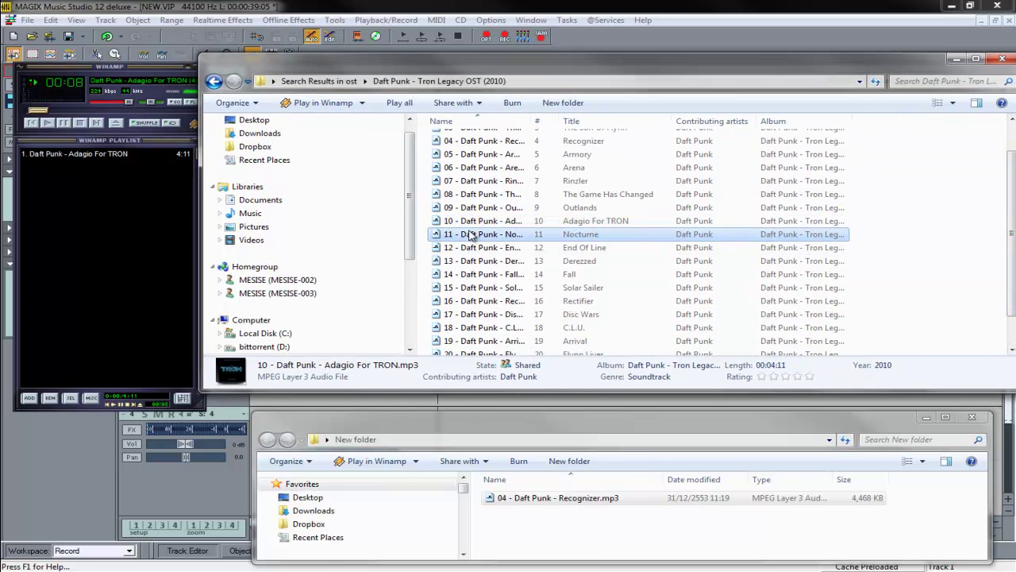
{"action": "left_click_drag", "start_coordinate": [65, 110], "coordinate": [77, 113]}
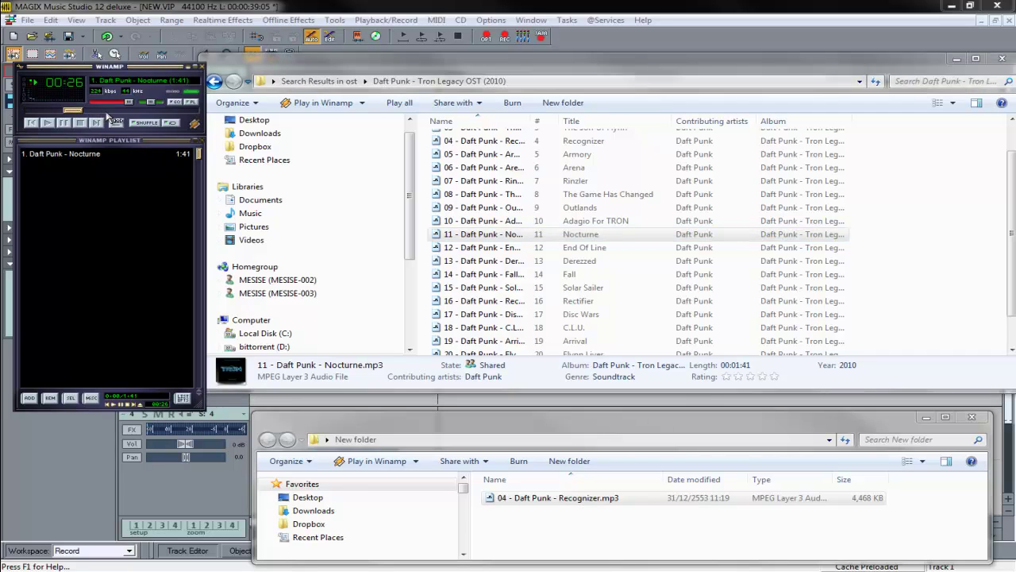
{"action": "double_click", "coordinate": [474, 248]}
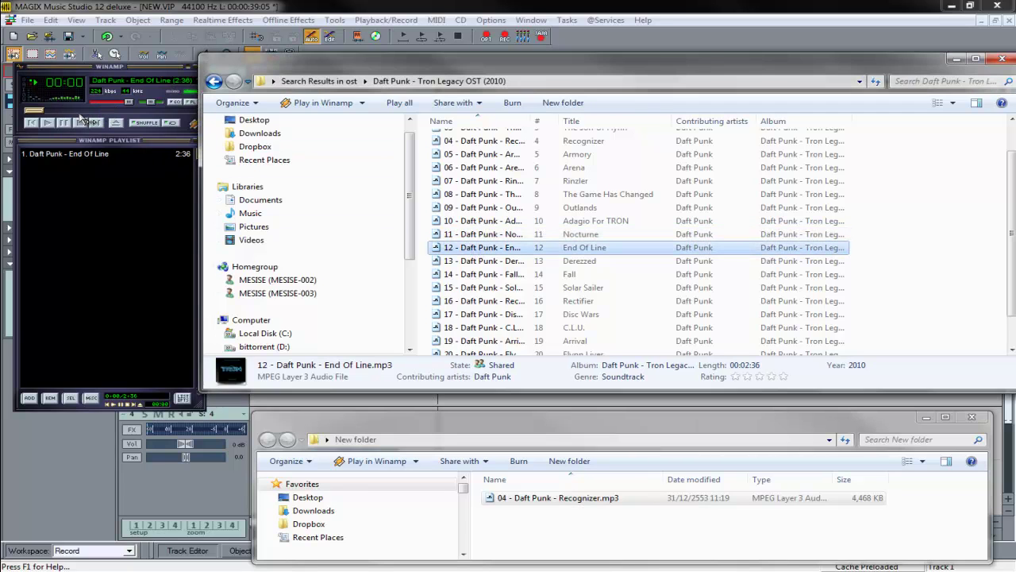
{"action": "left_click", "coordinate": [80, 112]}
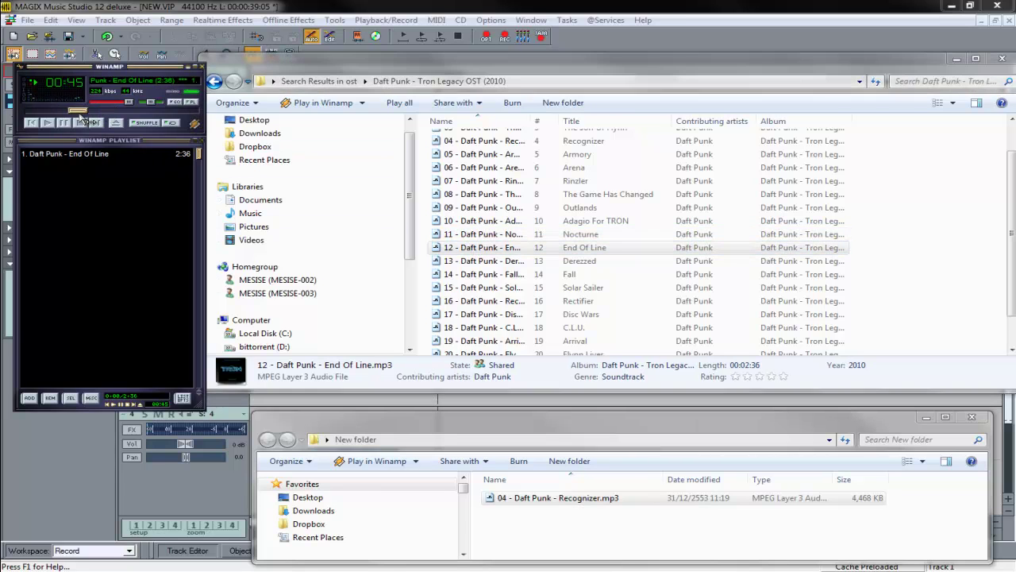
Preview the tracks Derezzed and Fall, and copy 14 - Daft Punk - Fall.mp3 into the New folder
{"action": "double_click", "coordinate": [488, 262]}
{"action": "left_click", "coordinate": [74, 117]}
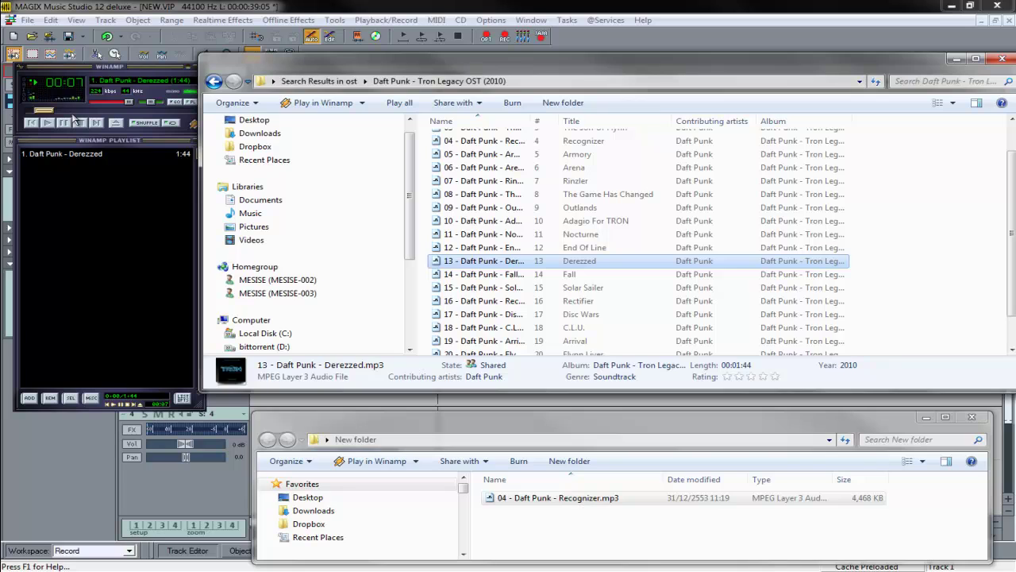
{"action": "double_click", "coordinate": [523, 276]}
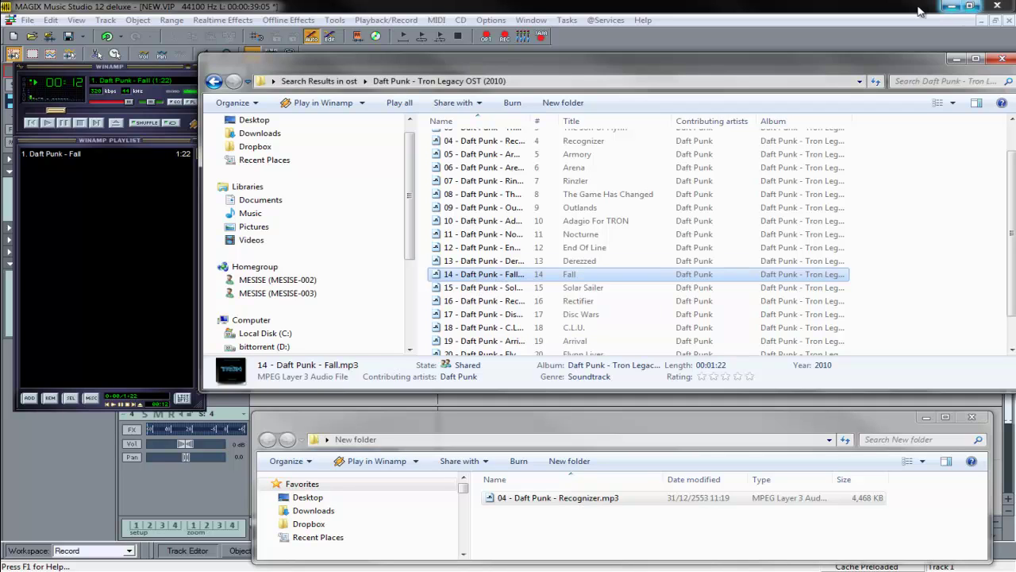
{"action": "left_click_drag", "start_coordinate": [483, 286], "coordinate": [524, 443]}
Preview album tracks 15 to 18 in Winamp, and copy 17 - Daft Punk - Disc Wars.mp3 into the New folder
{"action": "double_click", "coordinate": [483, 288]}
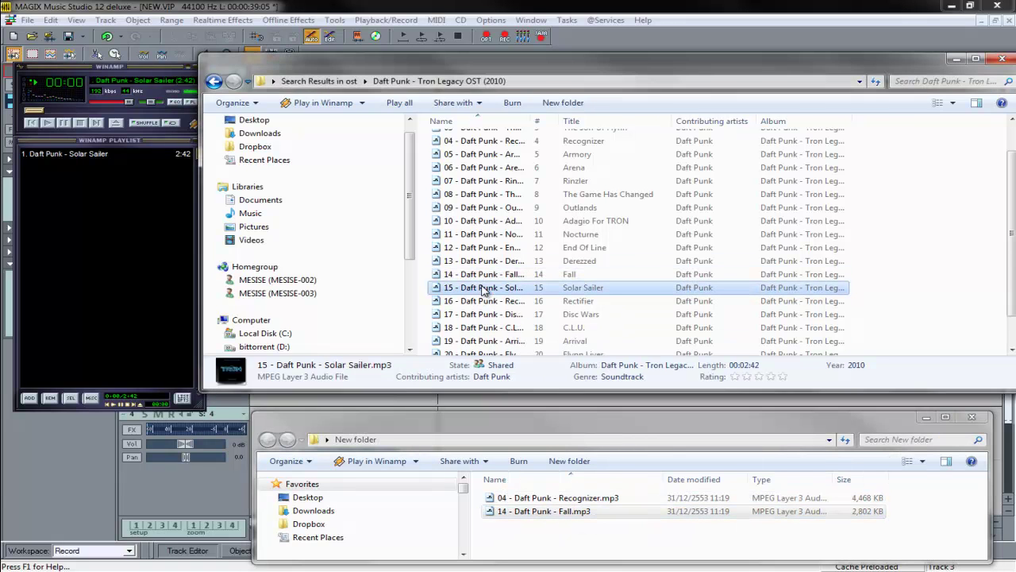
{"action": "double_click", "coordinate": [486, 302]}
{"action": "double_click", "coordinate": [486, 315]}
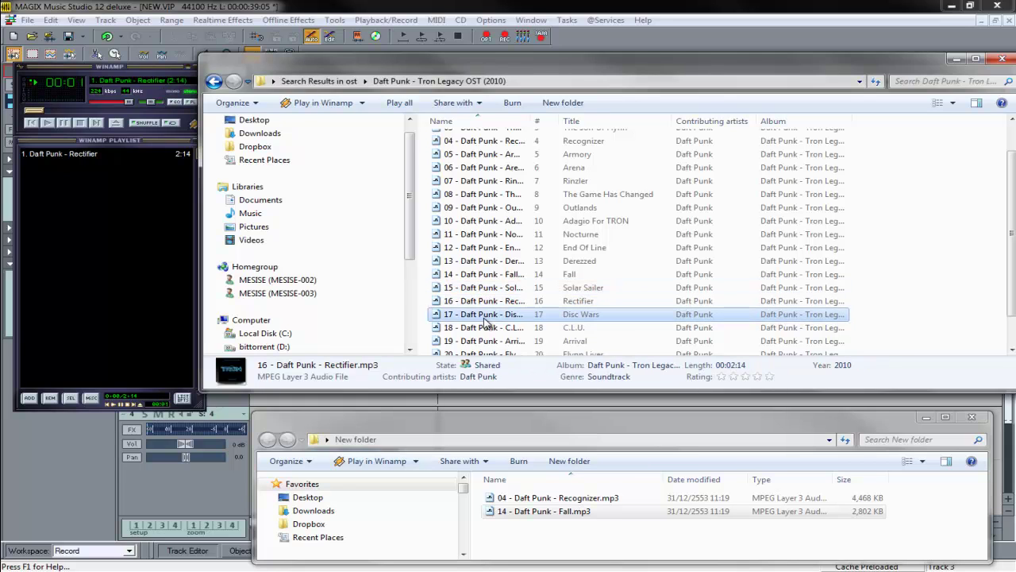
{"action": "double_click", "coordinate": [487, 329]}
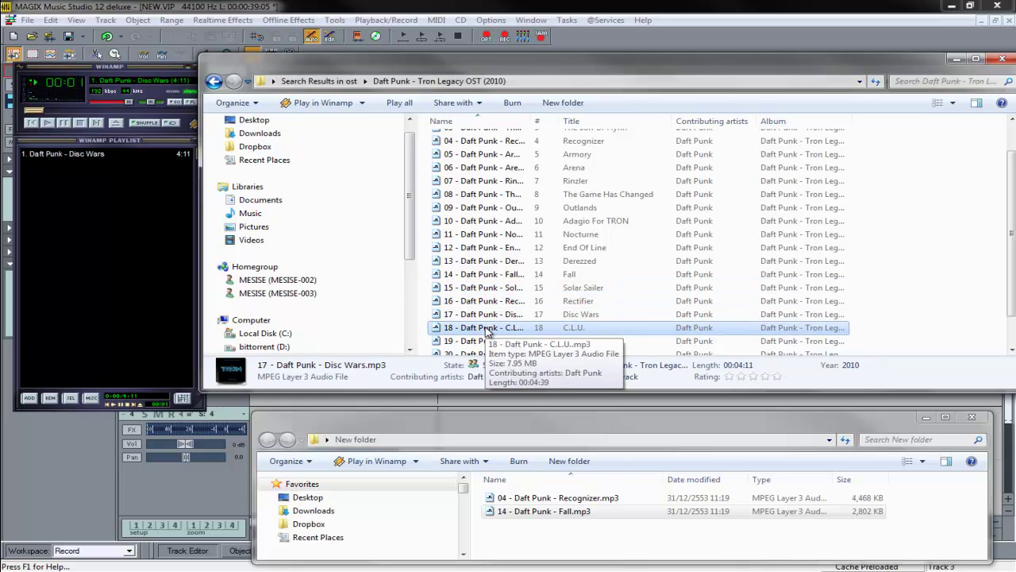
{"action": "double_click", "coordinate": [485, 316]}
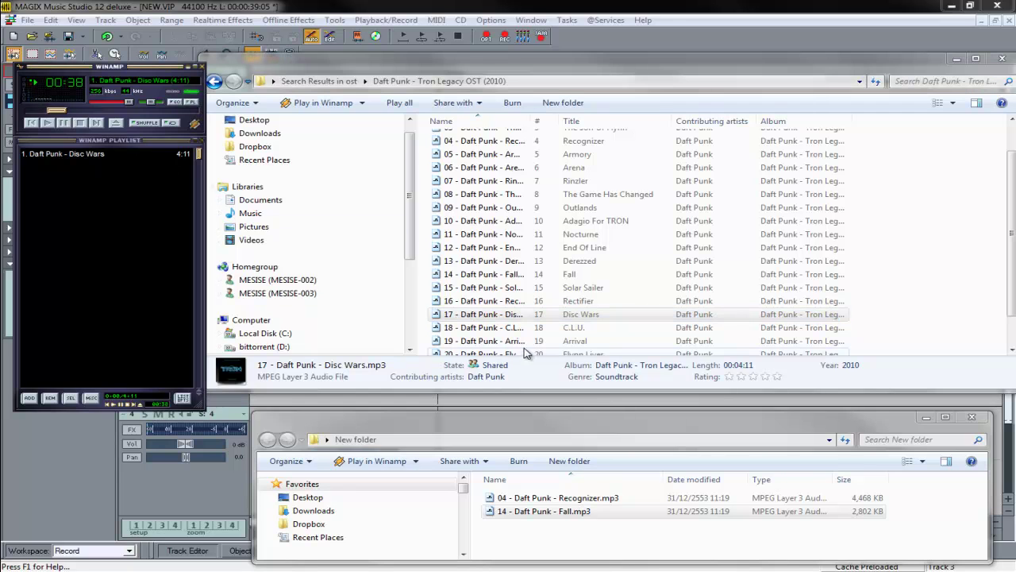
{"action": "left_click_drag", "start_coordinate": [493, 318], "coordinate": [570, 544]}
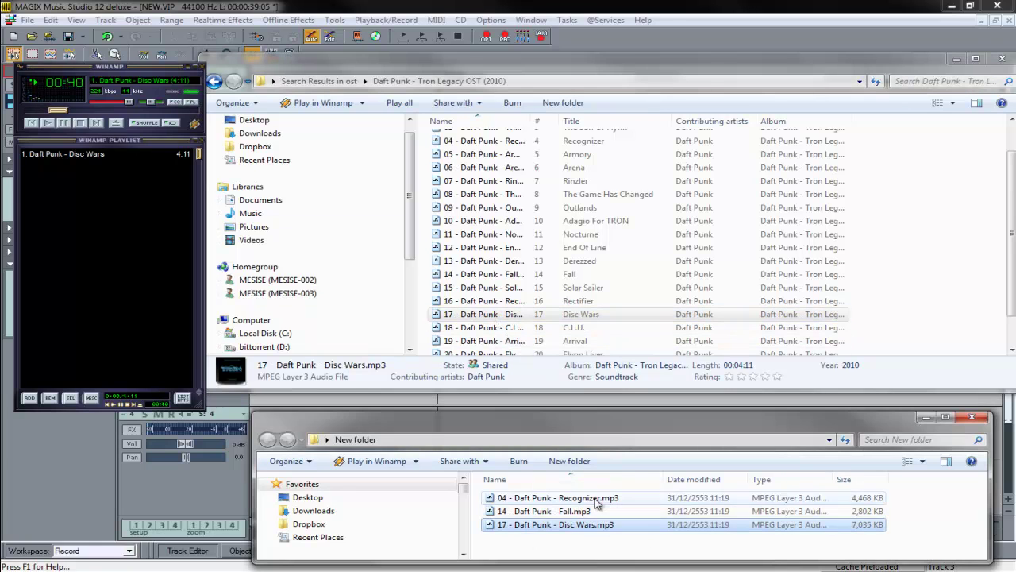
Close the album window and Winamp, leaving the New folder window over the lower part of the project
{"action": "left_click_drag", "start_coordinate": [733, 427], "coordinate": [677, 395]}
{"action": "left_click", "coordinate": [560, 88]}
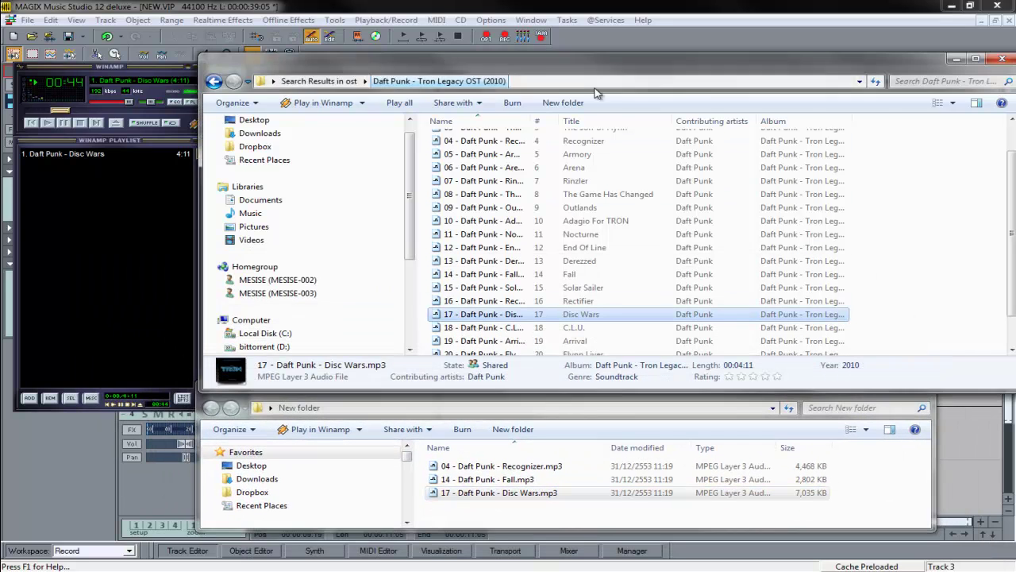
{"action": "left_click_drag", "start_coordinate": [561, 88], "coordinate": [440, 67]}
{"action": "left_click", "coordinate": [882, 39]}
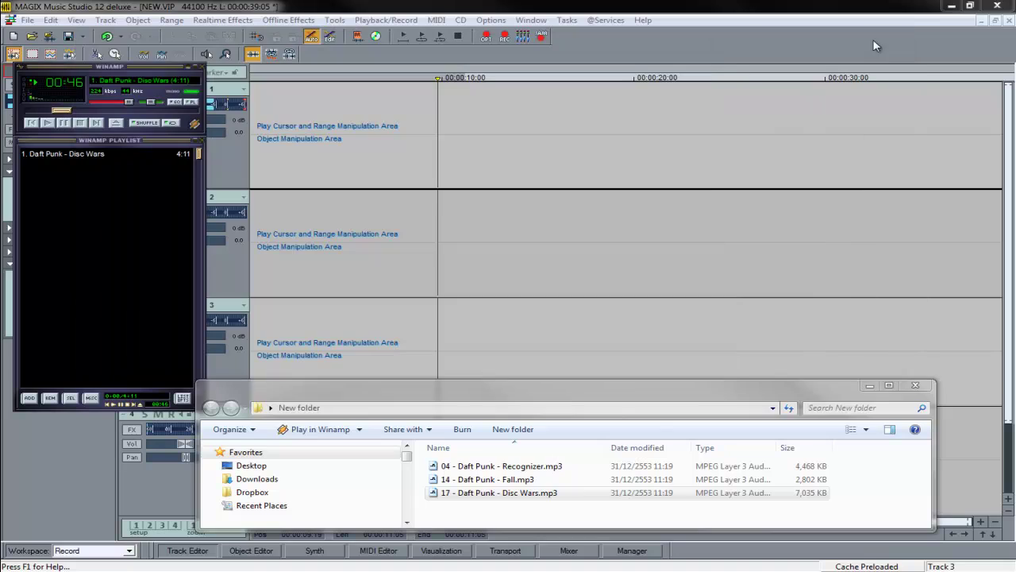
{"action": "left_click", "coordinate": [79, 123]}
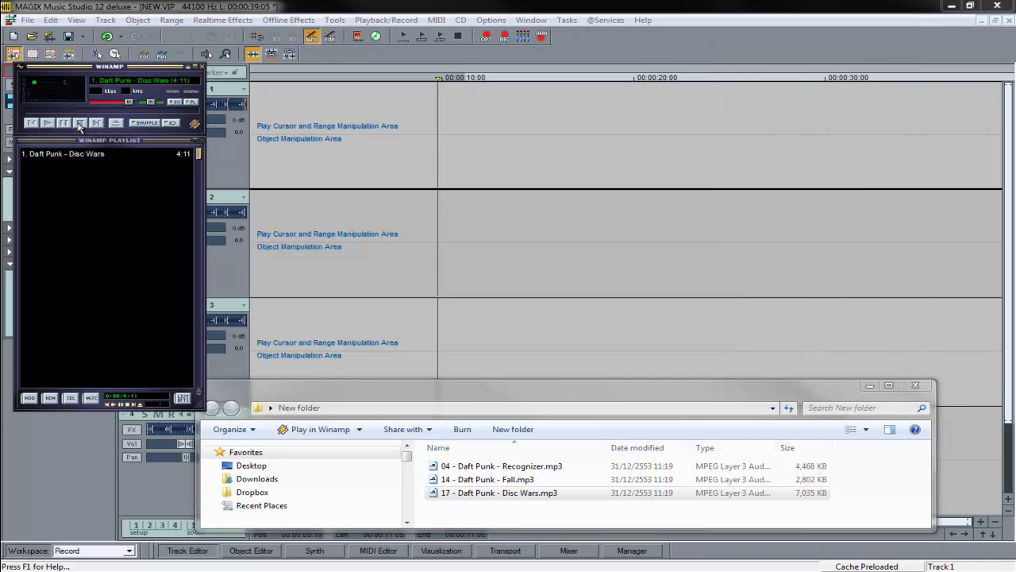
{"action": "left_click", "coordinate": [201, 66]}
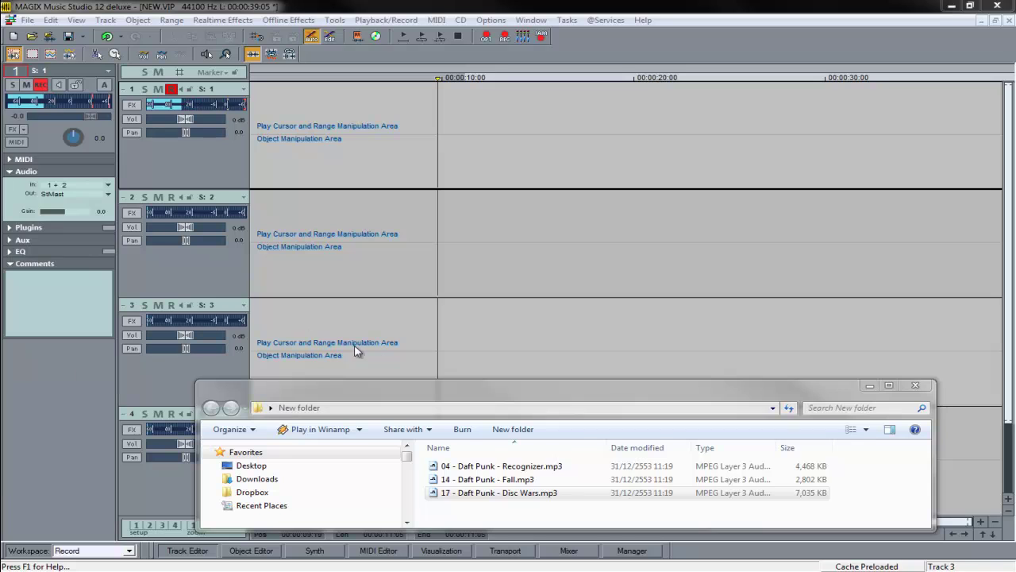
Import 17 - Daft Punk - Disc Wars.mp3 into track 1 and move the object to start at about 32 seconds
{"action": "left_click", "coordinate": [410, 405]}
{"action": "left_click_drag", "start_coordinate": [410, 405], "coordinate": [220, 296]}
{"action": "left_click_drag", "start_coordinate": [310, 385], "coordinate": [315, 169]}
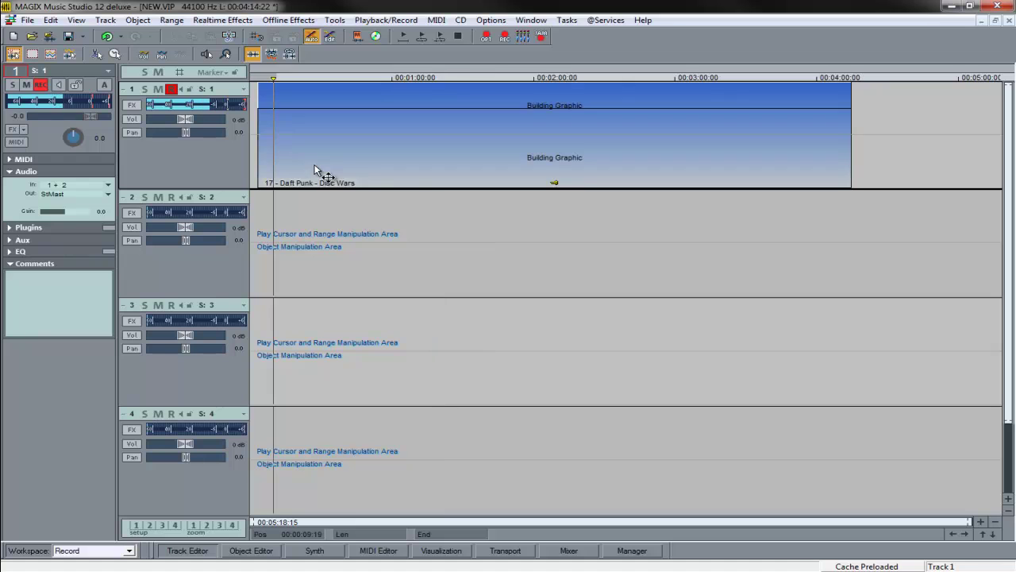
{"action": "left_click", "coordinate": [411, 184]}
{"action": "left_click_drag", "start_coordinate": [410, 183], "coordinate": [482, 191]}
Cut the empty range before the Disc Wars object on track 1 so it starts at the project's beginning
{"action": "left_click_drag", "start_coordinate": [303, 91], "coordinate": [251, 94]}
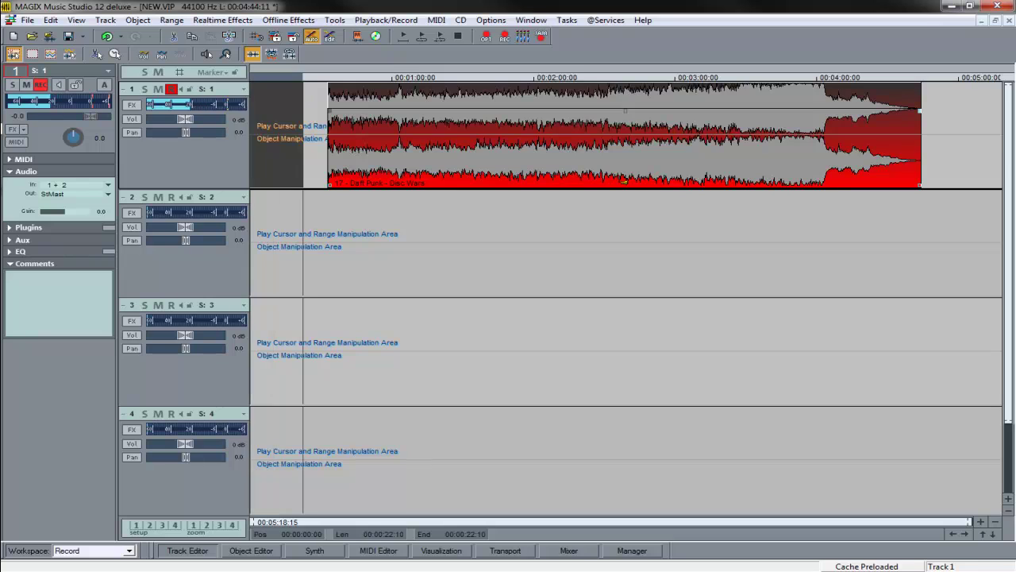
{"action": "left_click", "coordinate": [371, 226]}
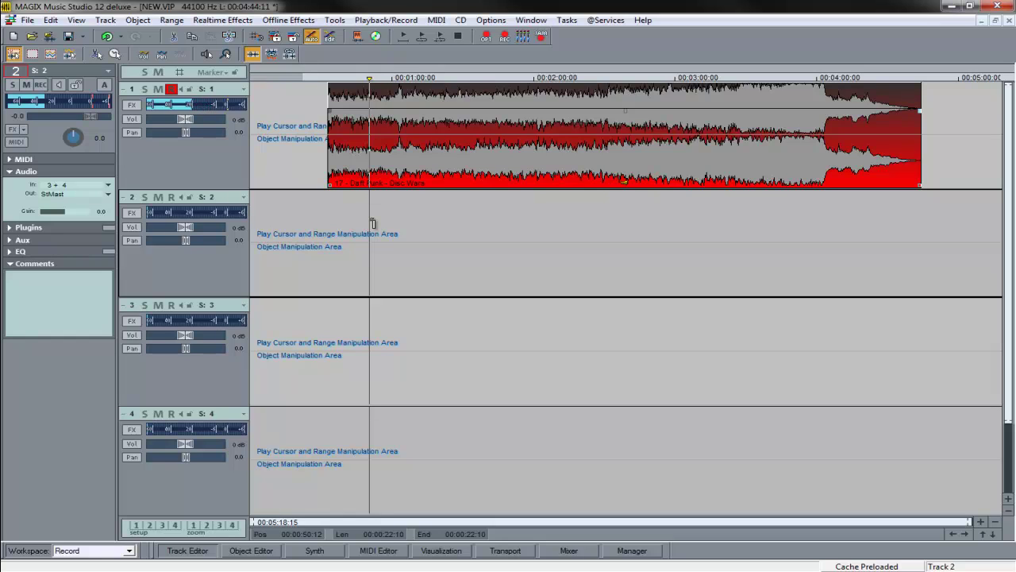
{"action": "left_click_drag", "start_coordinate": [329, 93], "coordinate": [199, 146]}
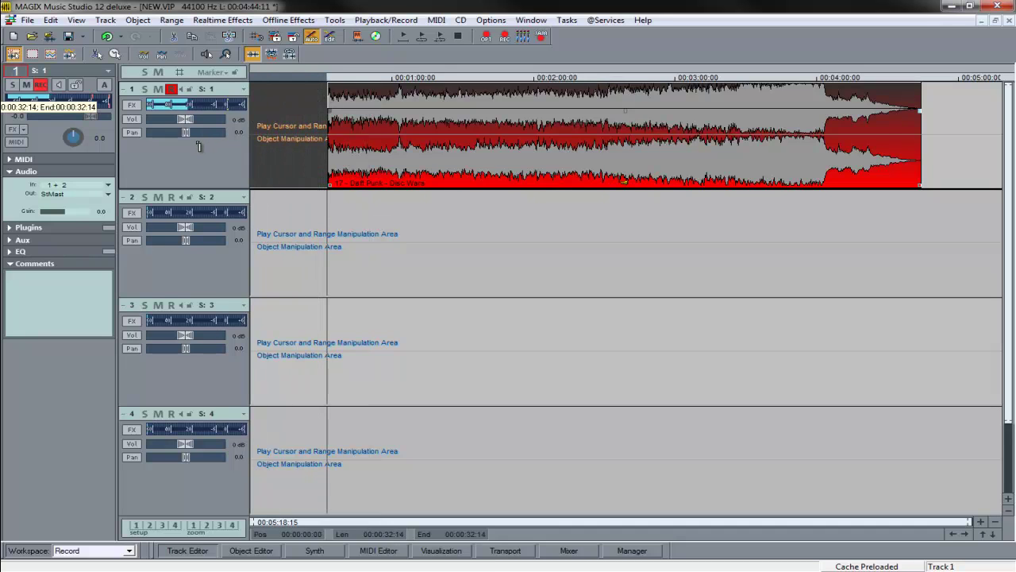
{"action": "key", "text": "ctrl+x"}
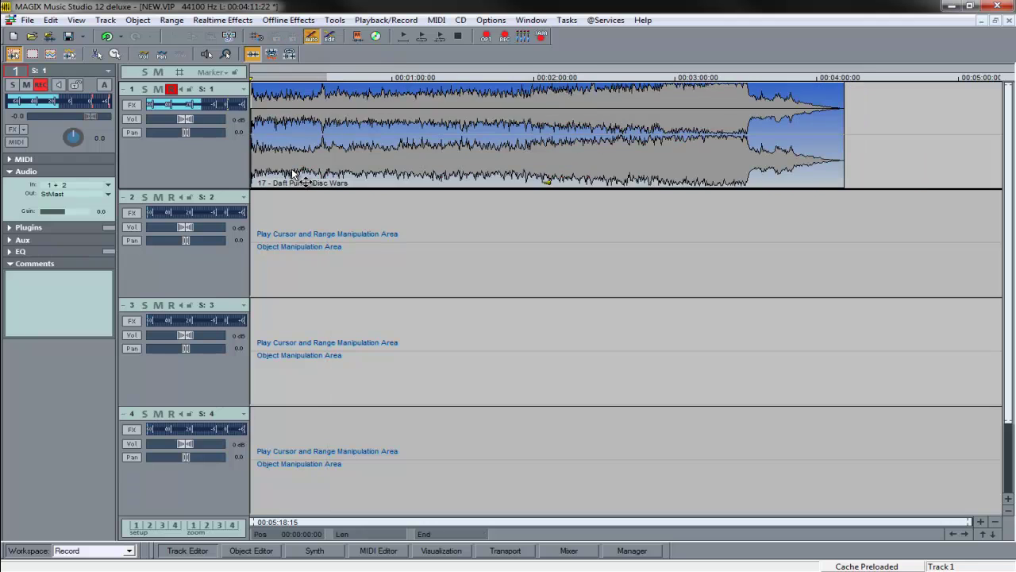
Move the Disc Wars object to start at about 1:46 and cut the empty range in front of it
{"action": "left_click_drag", "start_coordinate": [292, 168], "coordinate": [454, 156]}
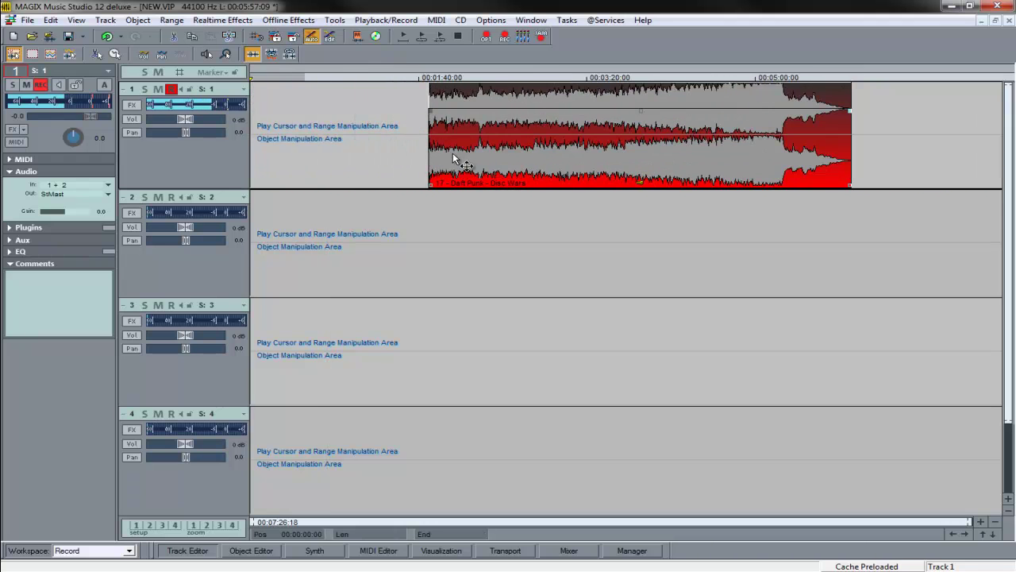
{"action": "left_click_drag", "start_coordinate": [430, 89], "coordinate": [96, 294]}
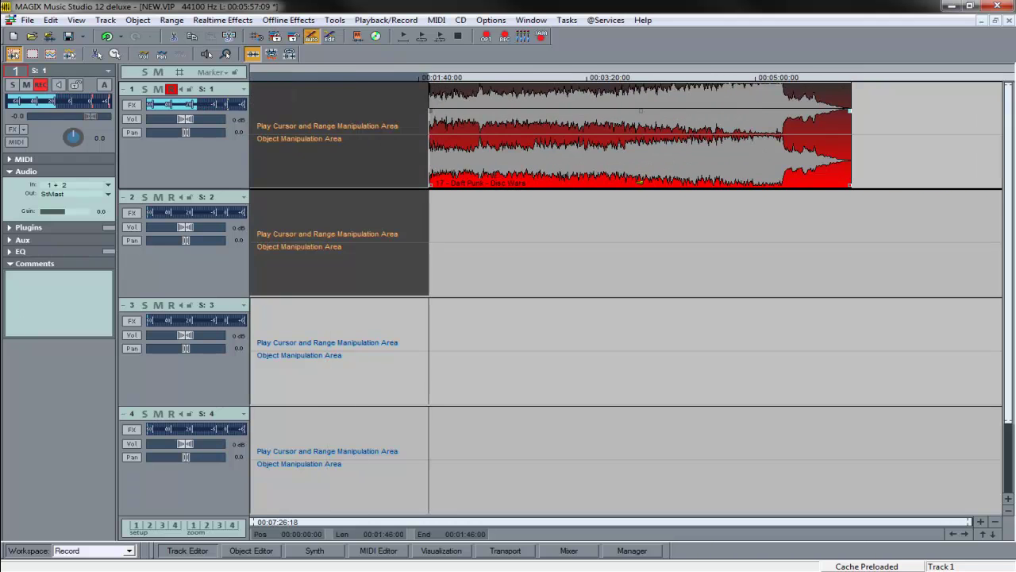
{"action": "key", "text": "ctrl+x"}
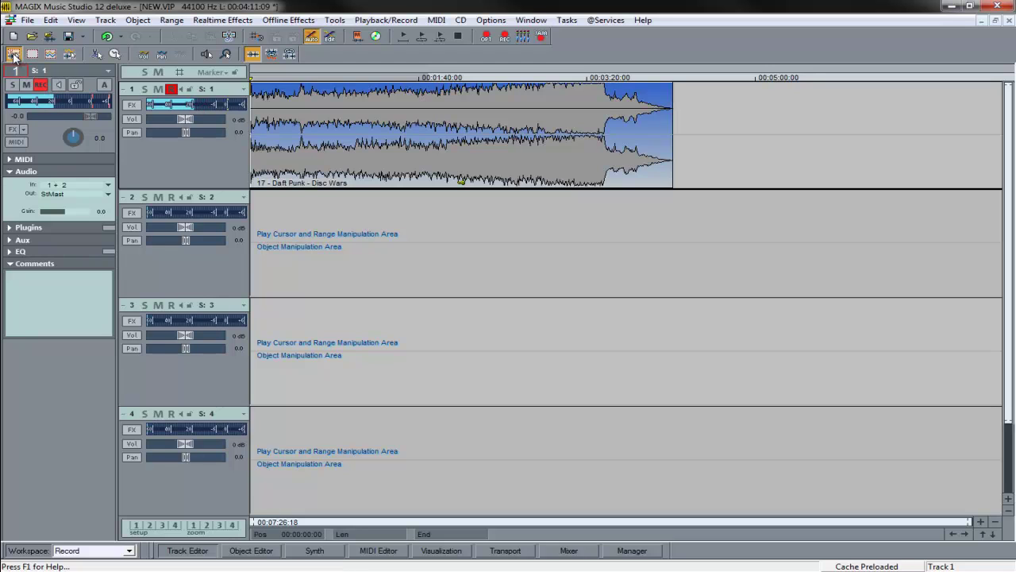
Stretch the Disc Wars object to about 5:47 long in Pitchshift/Timestretch mode, and undo the stretch
{"action": "left_click", "coordinate": [96, 55]}
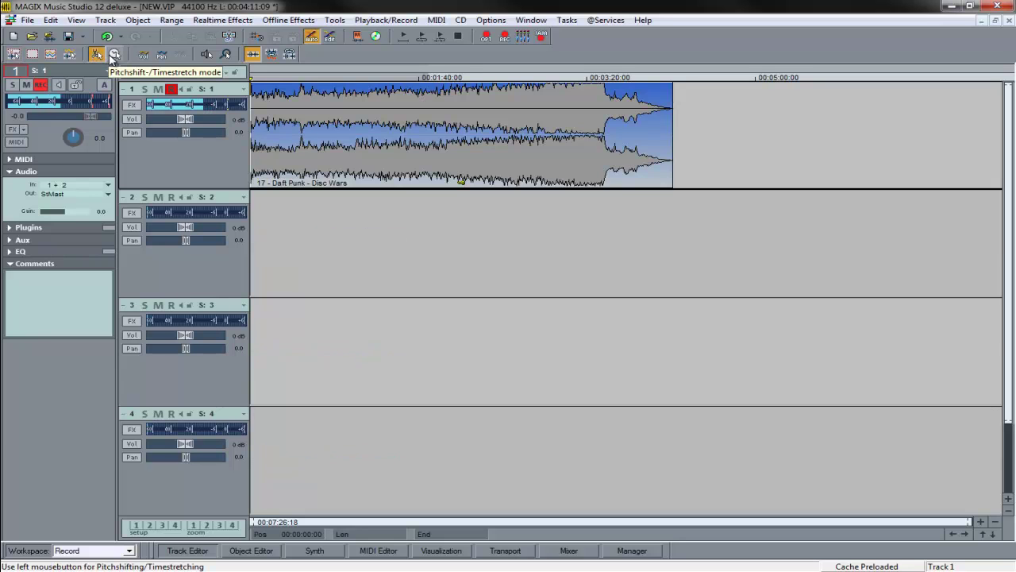
{"action": "left_click", "coordinate": [113, 55]}
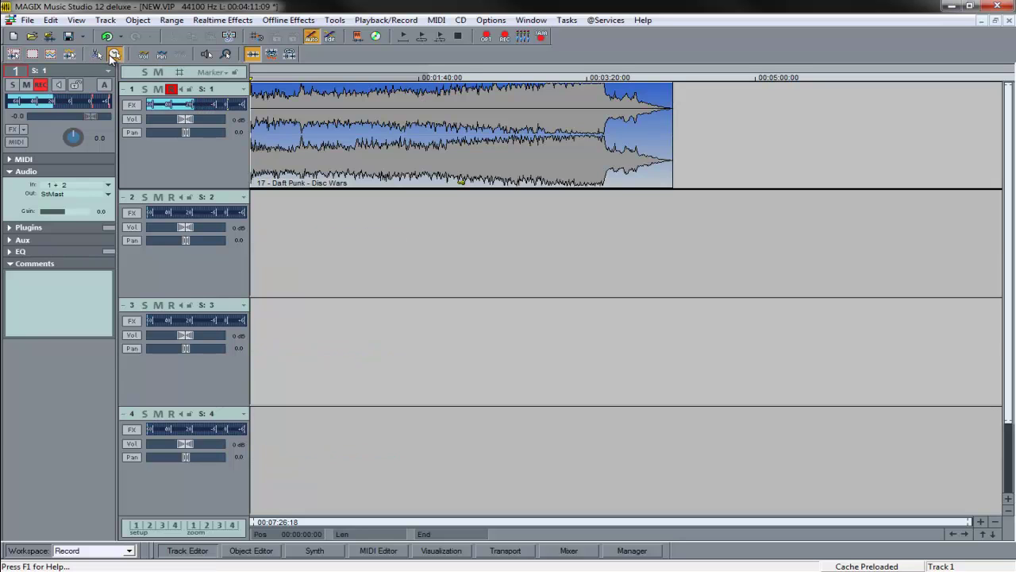
{"action": "left_click", "coordinate": [670, 188]}
{"action": "left_click_drag", "start_coordinate": [667, 187], "coordinate": [835, 220]}
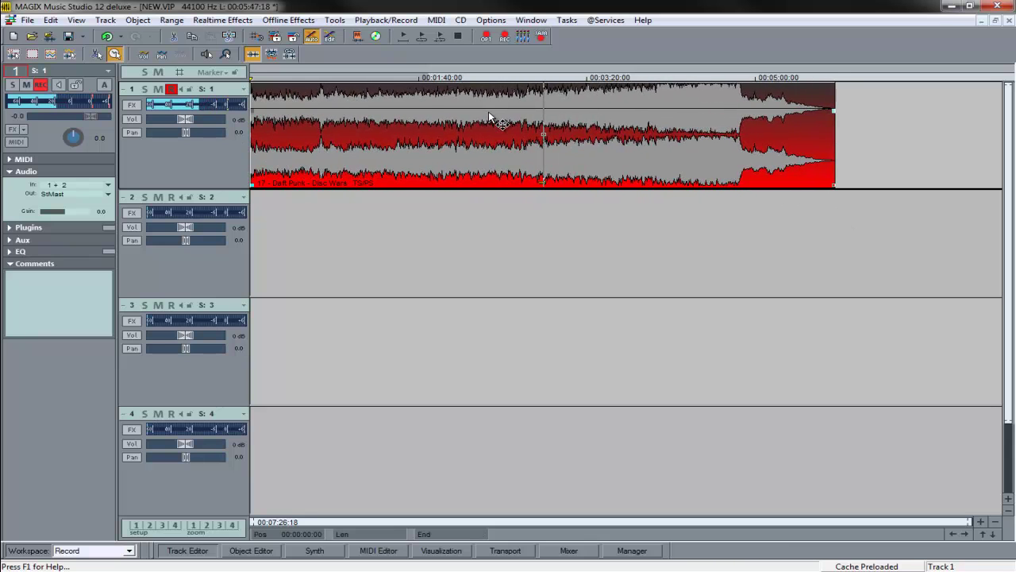
{"action": "key", "text": "ctrl+z"}
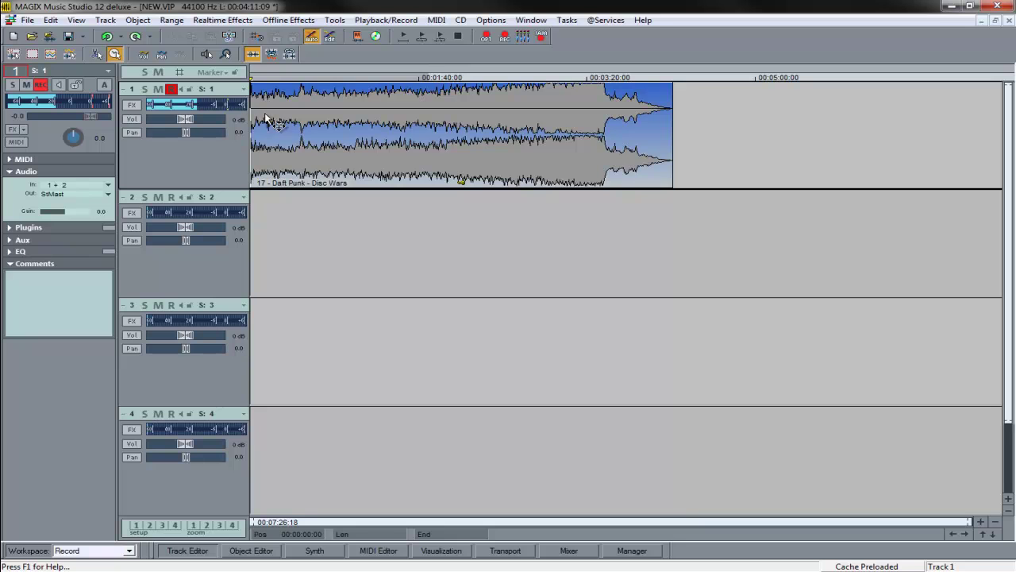
Open the Object Editor for the Disc Wars object to examine its effects and volume options, and close it unchanged
{"action": "double_click", "coordinate": [416, 153]}
{"action": "left_click_drag", "start_coordinate": [255, 32], "coordinate": [679, 211]}
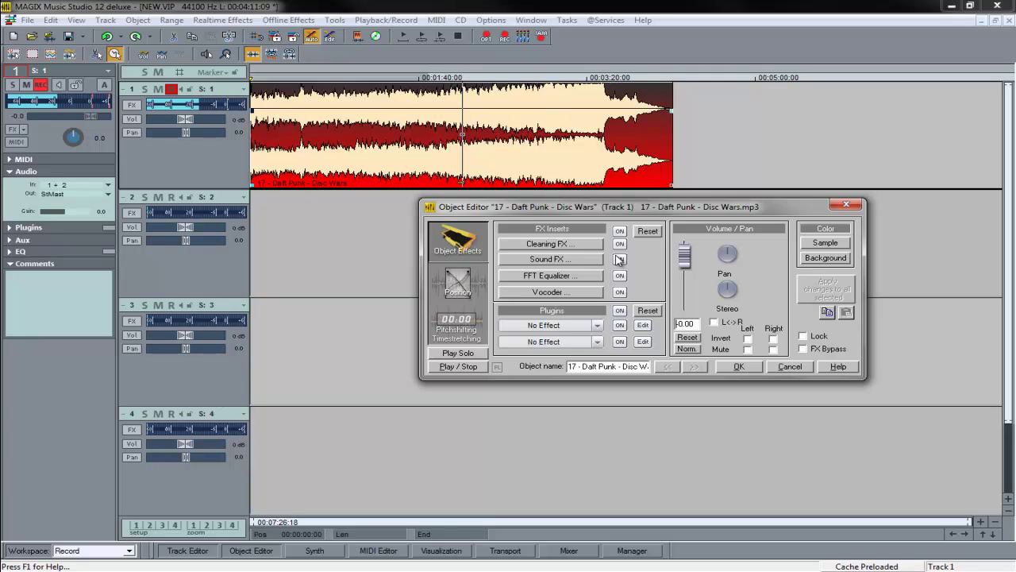
{"action": "left_click", "coordinate": [846, 204]}
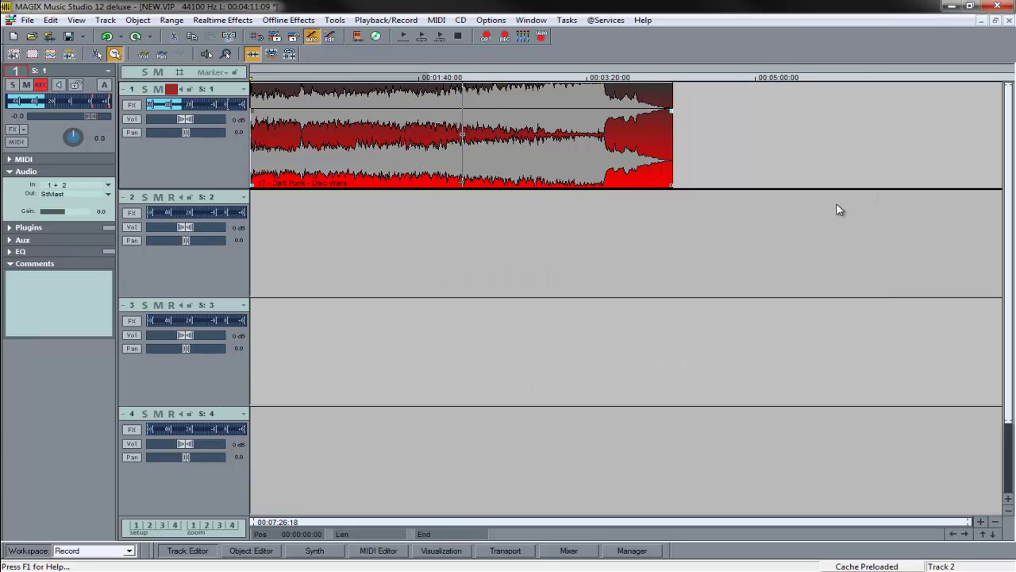
Restore the original mouse mode, move the Disc Wars object from track 1 to track 2, and play the project
{"action": "left_click", "coordinate": [13, 53]}
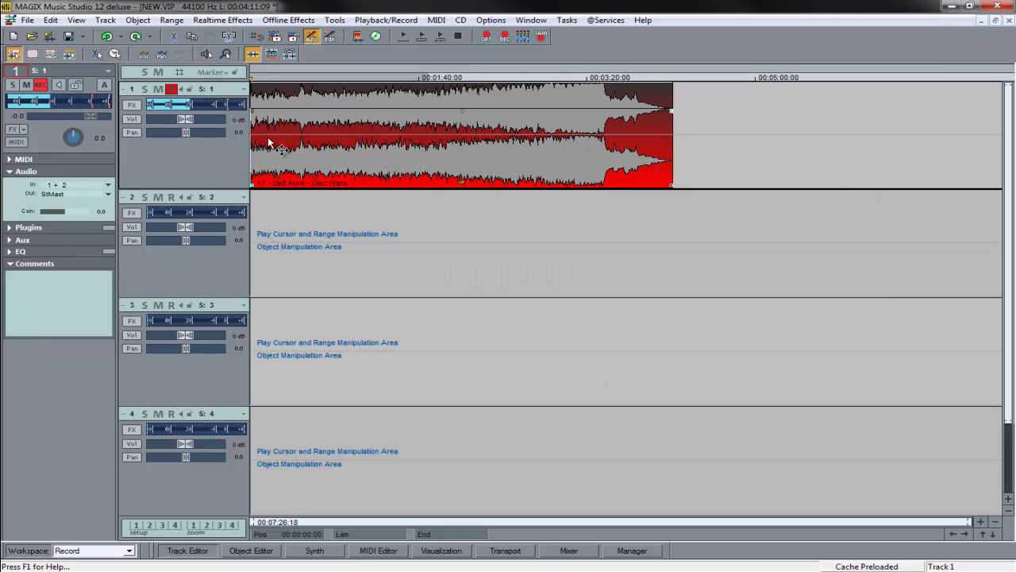
{"action": "left_click_drag", "start_coordinate": [351, 184], "coordinate": [352, 252]}
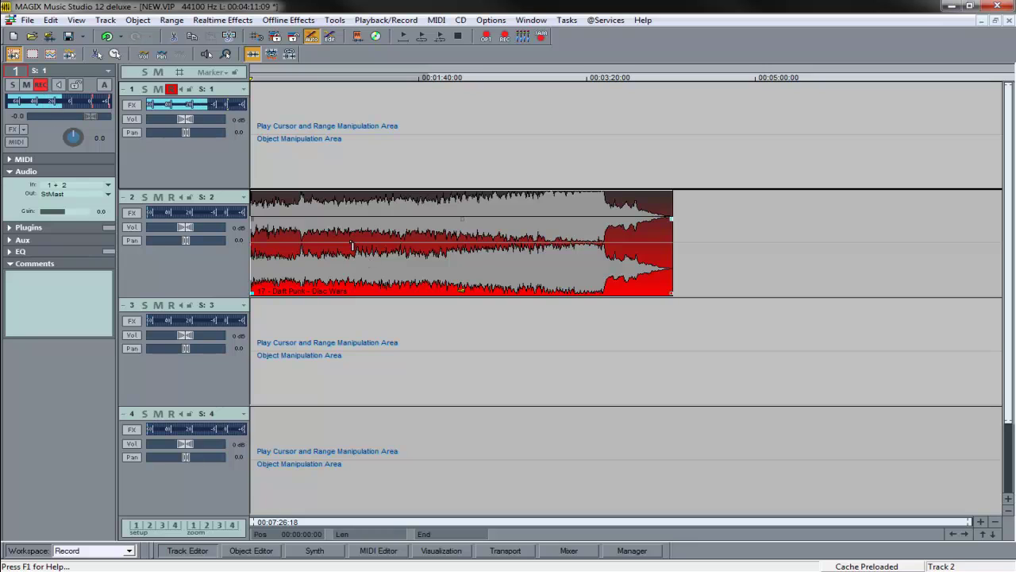
{"action": "key", "text": "space"}
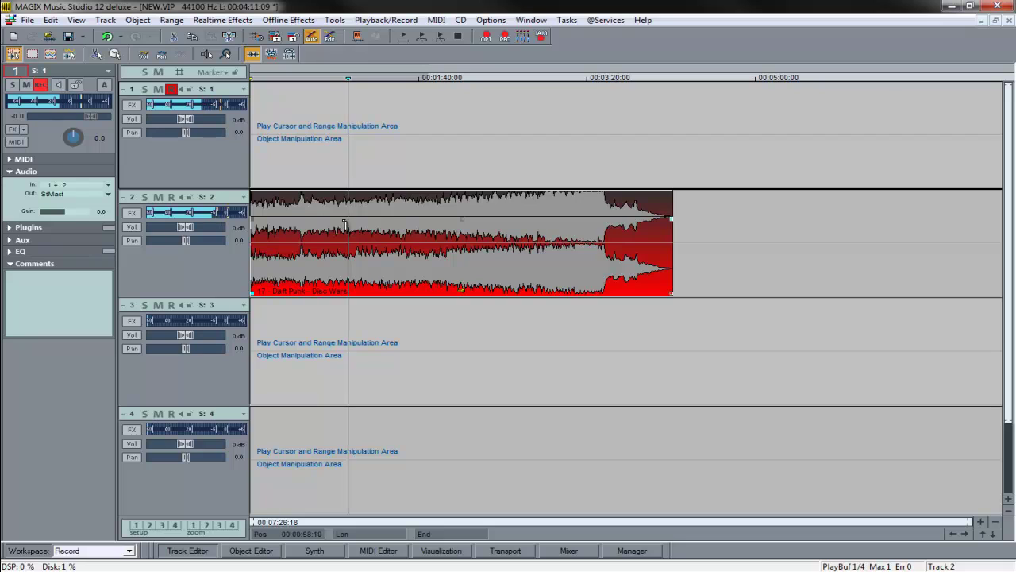
Stop the running playback and play the Disc Wars object from about 3:32
{"action": "key", "text": "space"}
{"action": "left_click", "coordinate": [378, 104]}
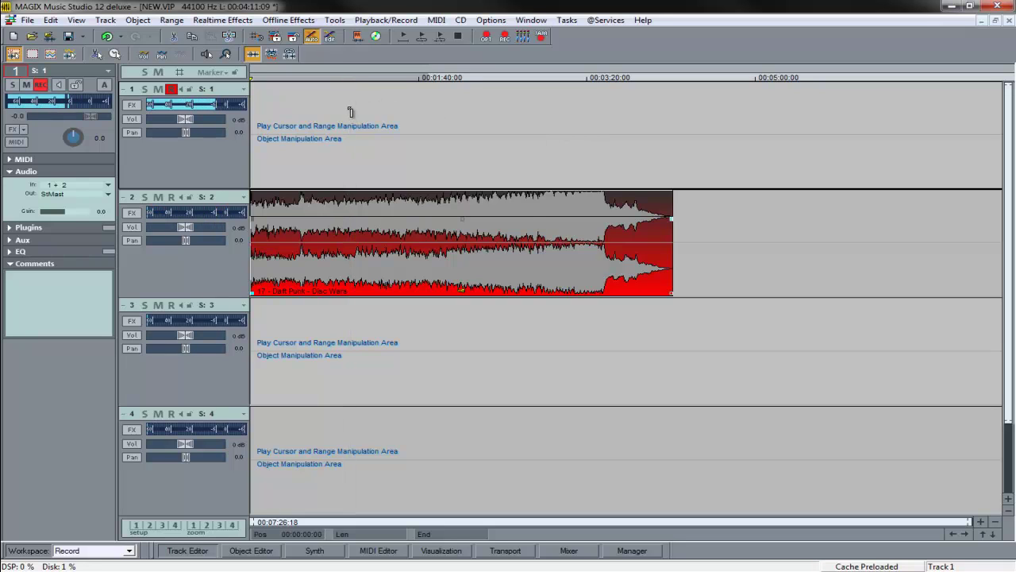
{"action": "left_click", "coordinate": [347, 80]}
{"action": "left_click_drag", "start_coordinate": [346, 80], "coordinate": [609, 82]}
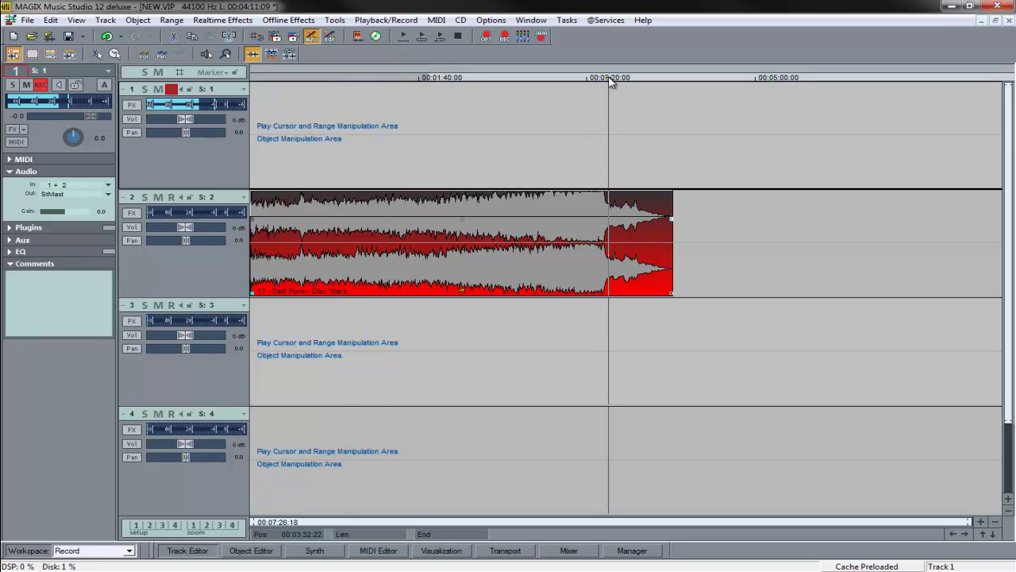
{"action": "key", "text": "space"}
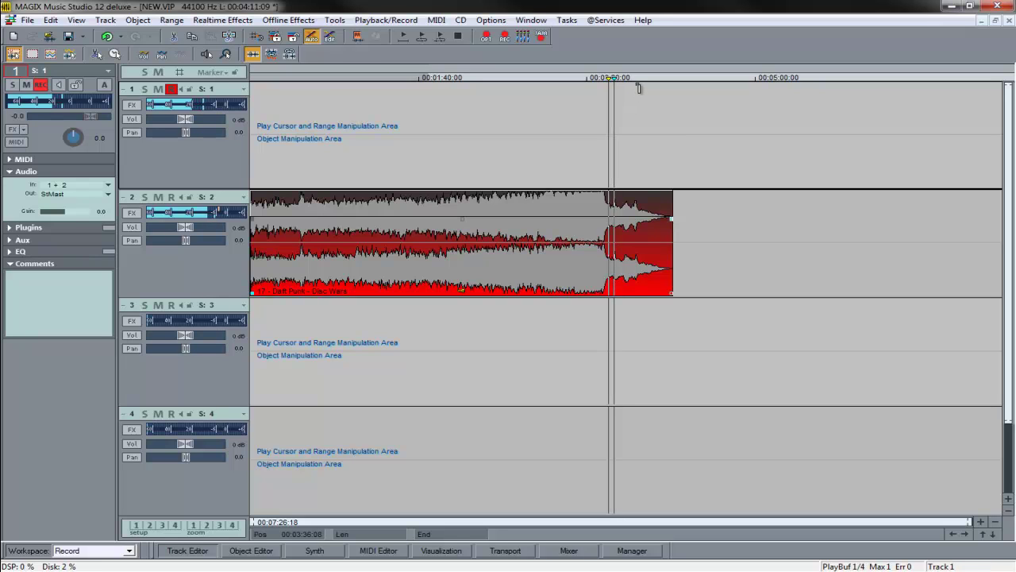
{"action": "key", "text": "space"}
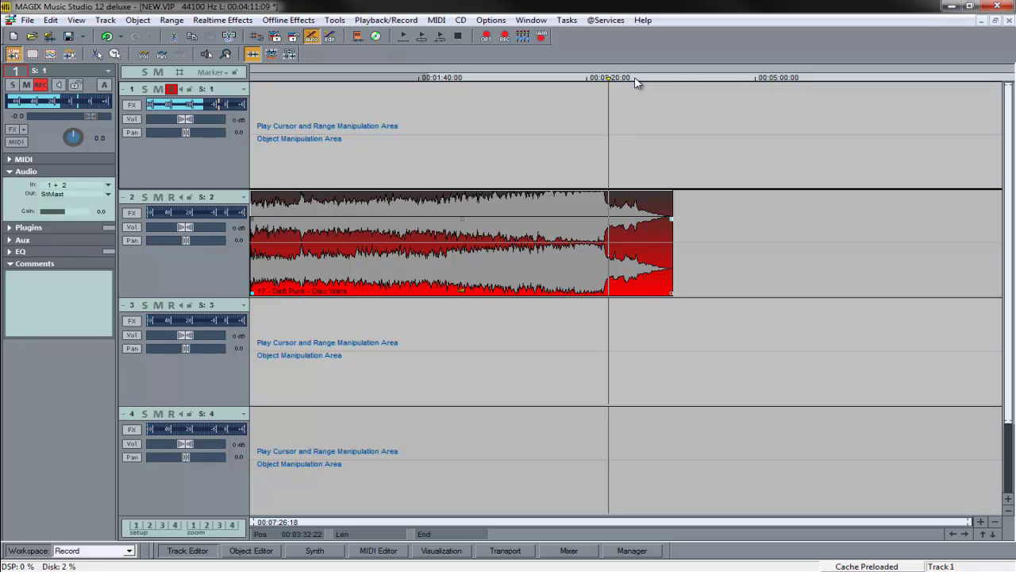
Play the fading end of the Disc Wars object from about 3:51, and stop playback
{"action": "left_click", "coordinate": [635, 79]}
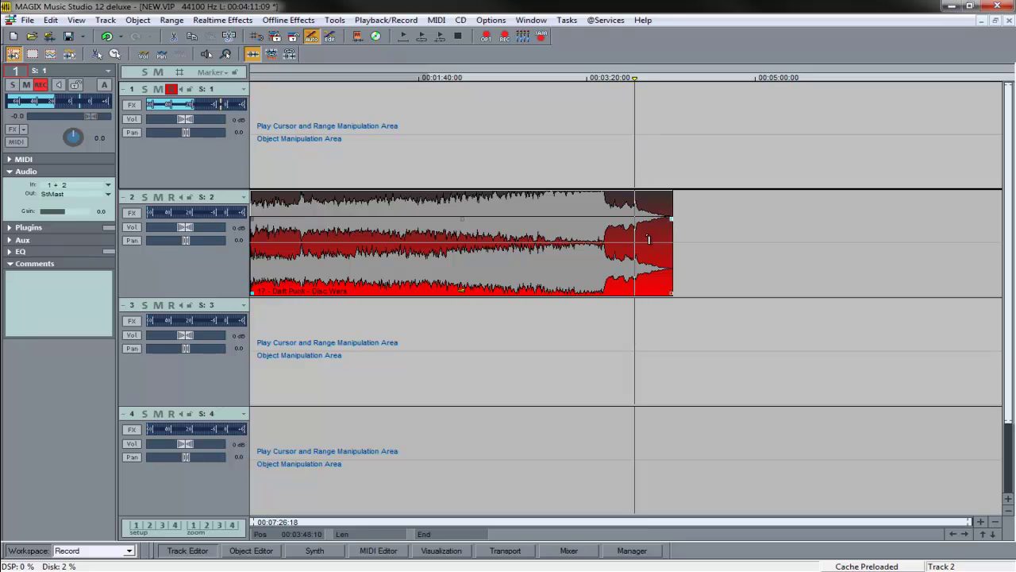
{"action": "left_click", "coordinate": [648, 238]}
{"action": "left_click", "coordinate": [644, 79]}
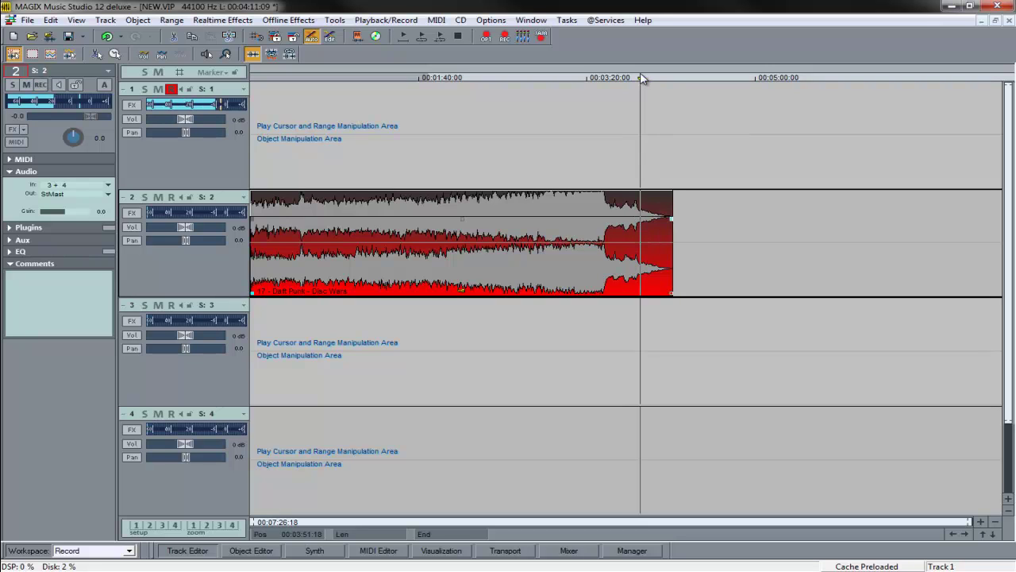
{"action": "key", "text": "space"}
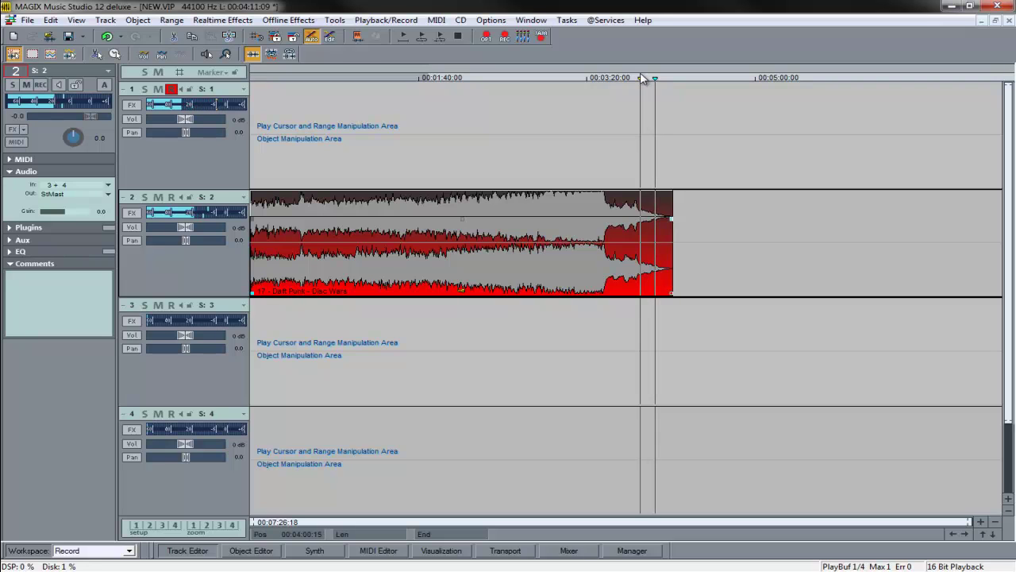
{"action": "key", "text": "space"}
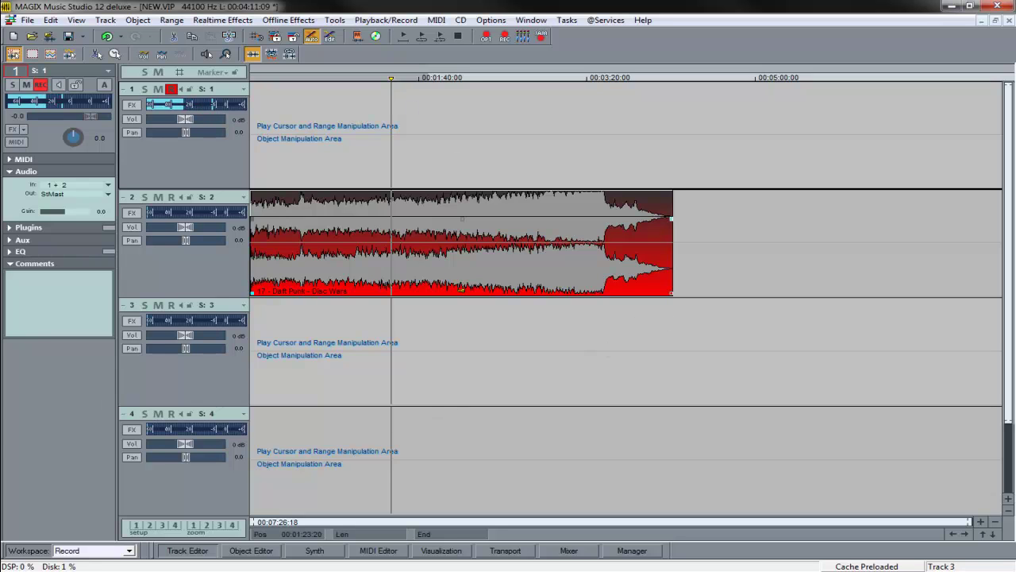
Import 04 - Daft Punk - Recognizer.mp3 from New folder onto track 1, starting at about 2:53
{"action": "key", "text": "alt+Tab"}
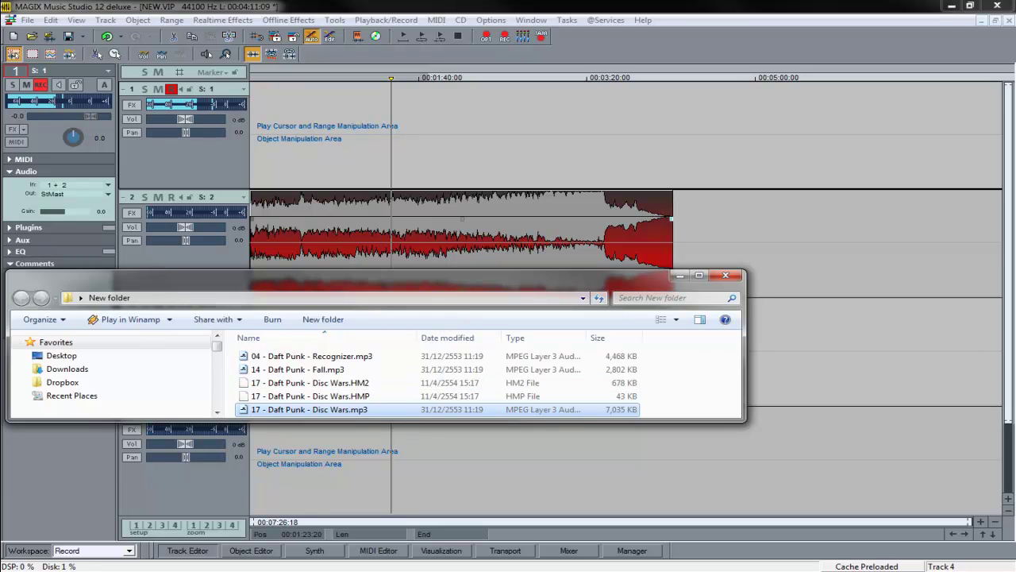
{"action": "key", "text": "alt+Tab"}
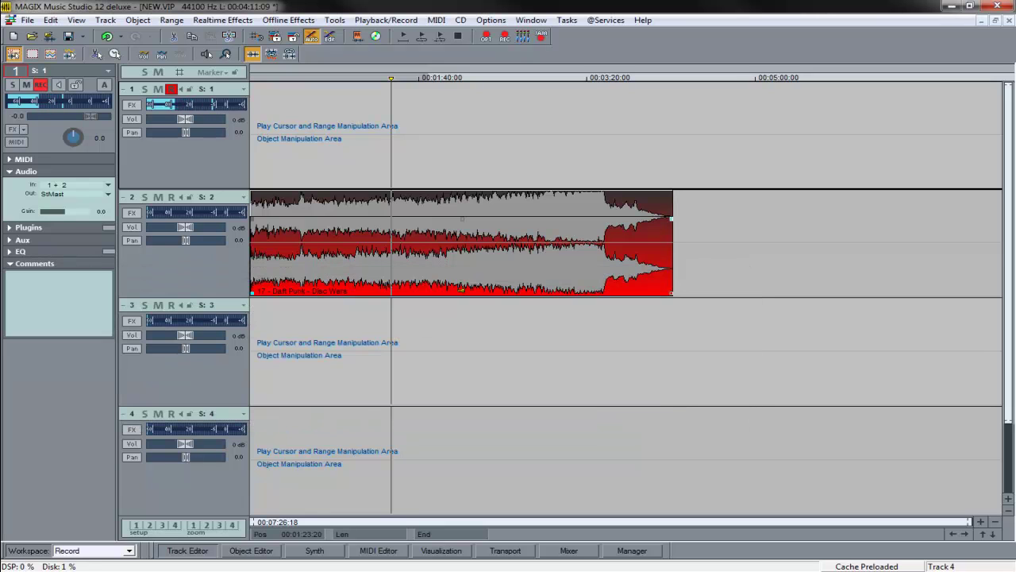
{"action": "key", "text": "alt+Tab"}
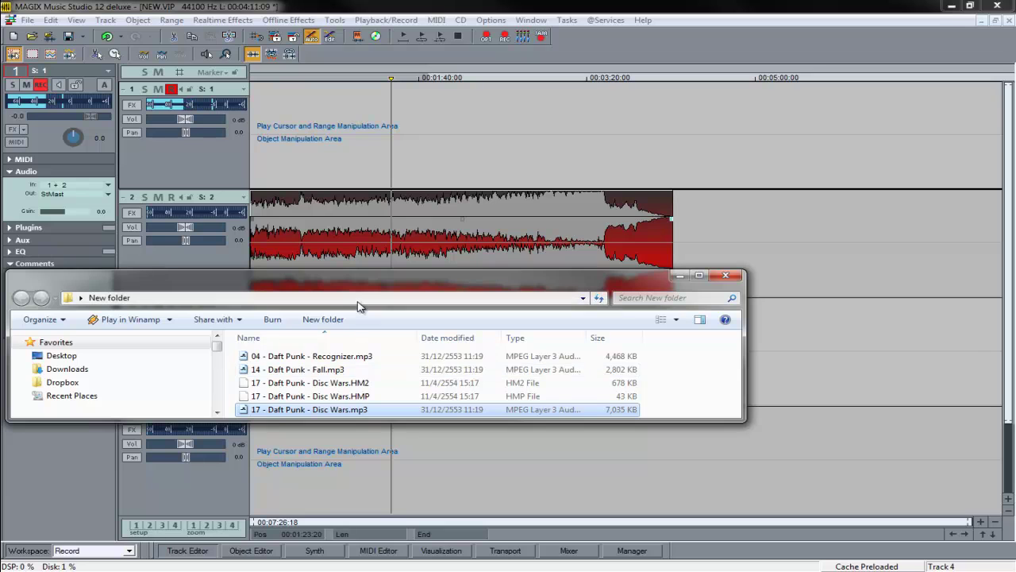
{"action": "left_click_drag", "start_coordinate": [369, 301], "coordinate": [624, 310]}
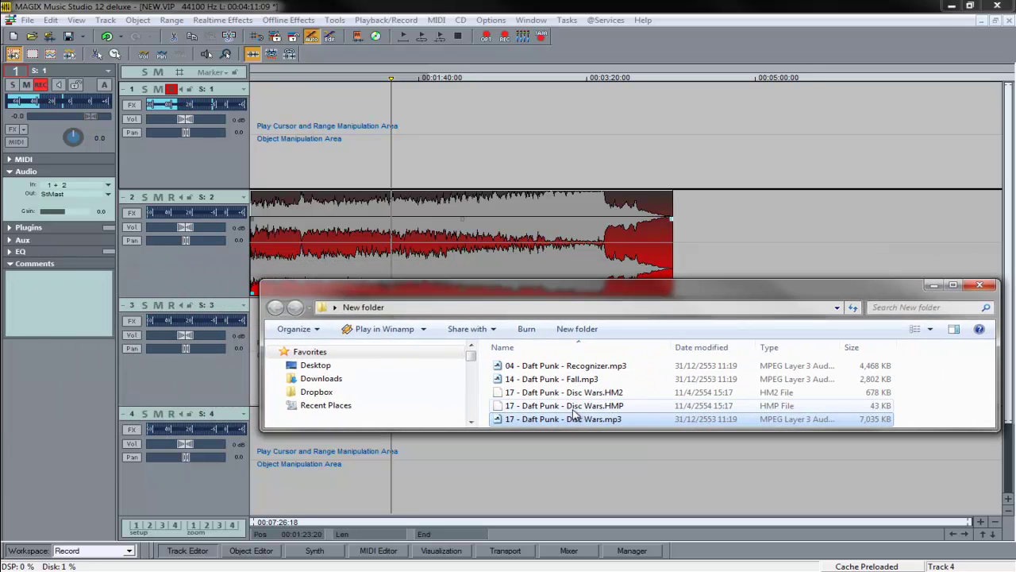
{"action": "left_click_drag", "start_coordinate": [560, 365], "coordinate": [542, 153]}
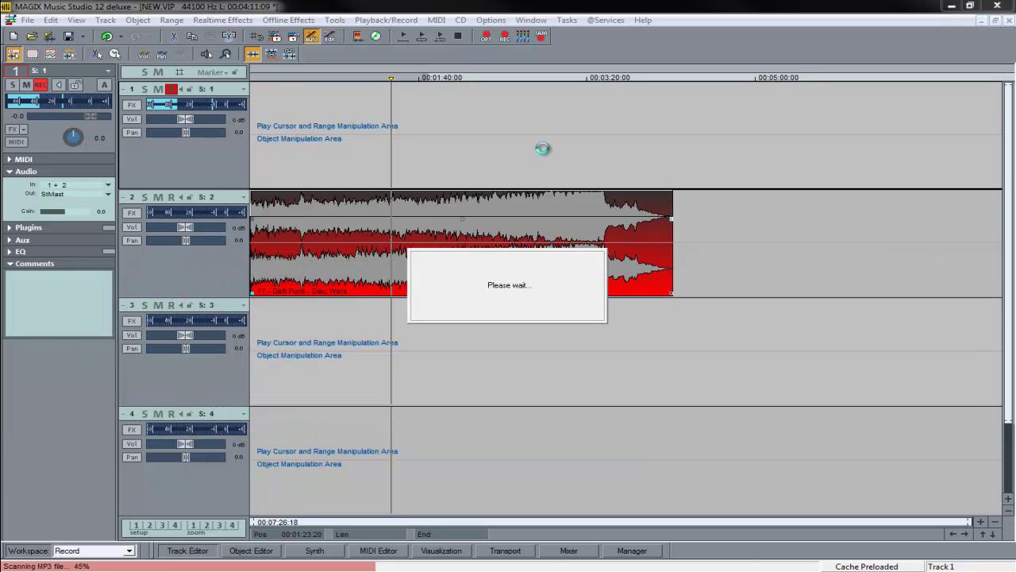
{"action": "left_click", "coordinate": [604, 162]}
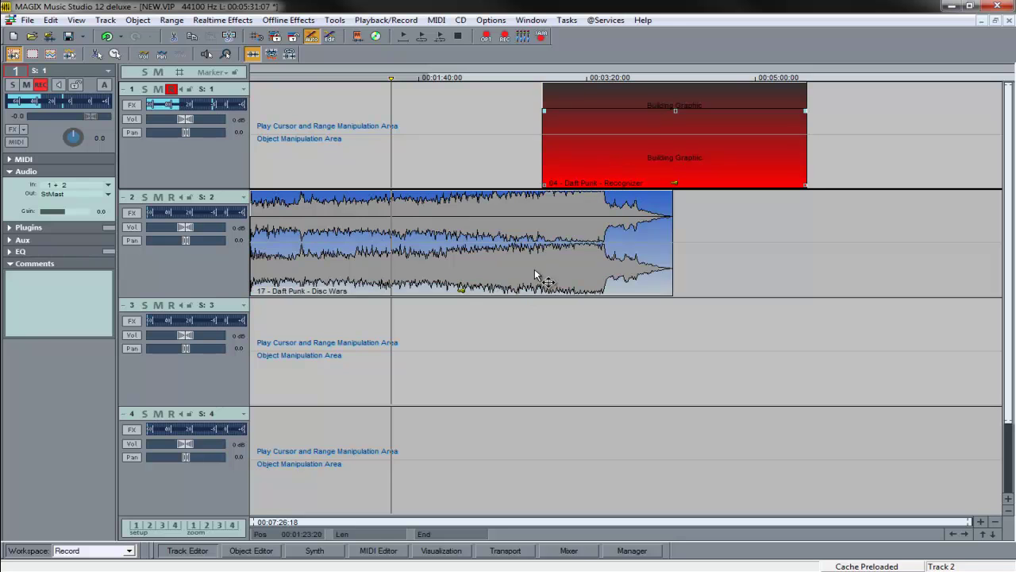
Move Disc Wars to about 3:50 and Recognizer to the start of track 2, and play the project from the beginning
{"action": "left_click_drag", "start_coordinate": [536, 274], "coordinate": [889, 291]}
{"action": "left_click_drag", "start_coordinate": [483, 158], "coordinate": [268, 278]}
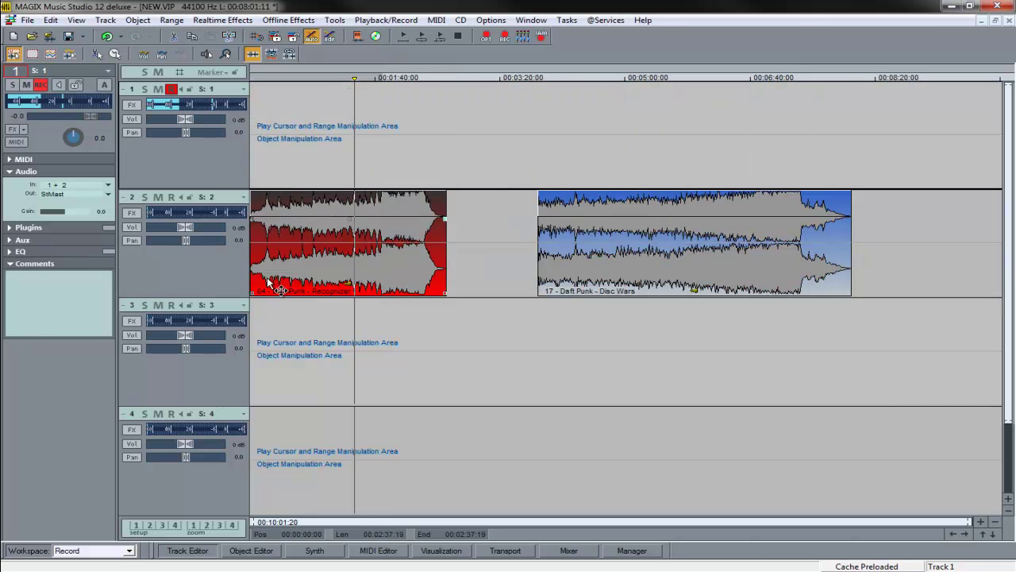
{"action": "left_click", "coordinate": [250, 82]}
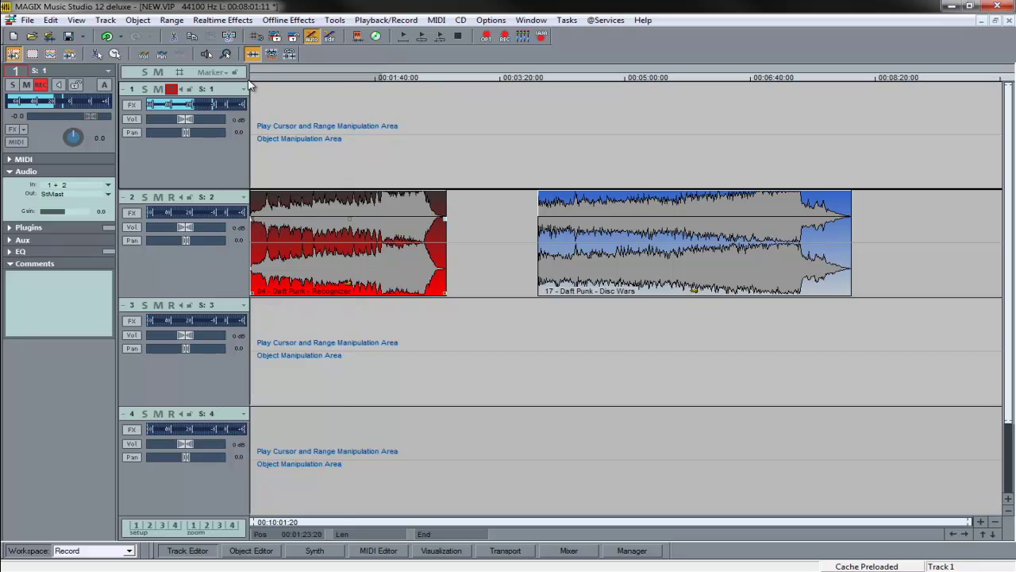
{"action": "key", "text": "space"}
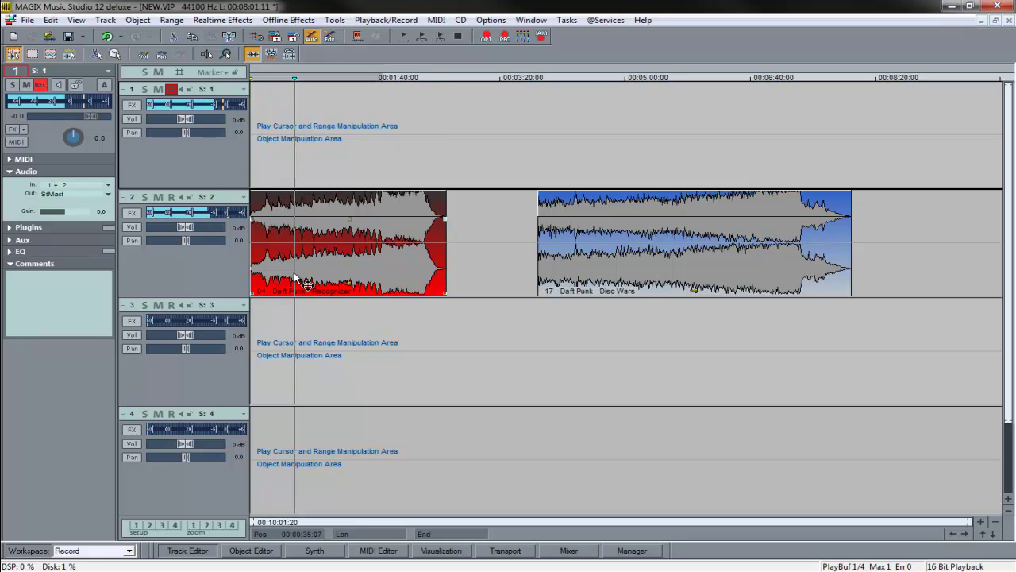
{"action": "key", "text": "space"}
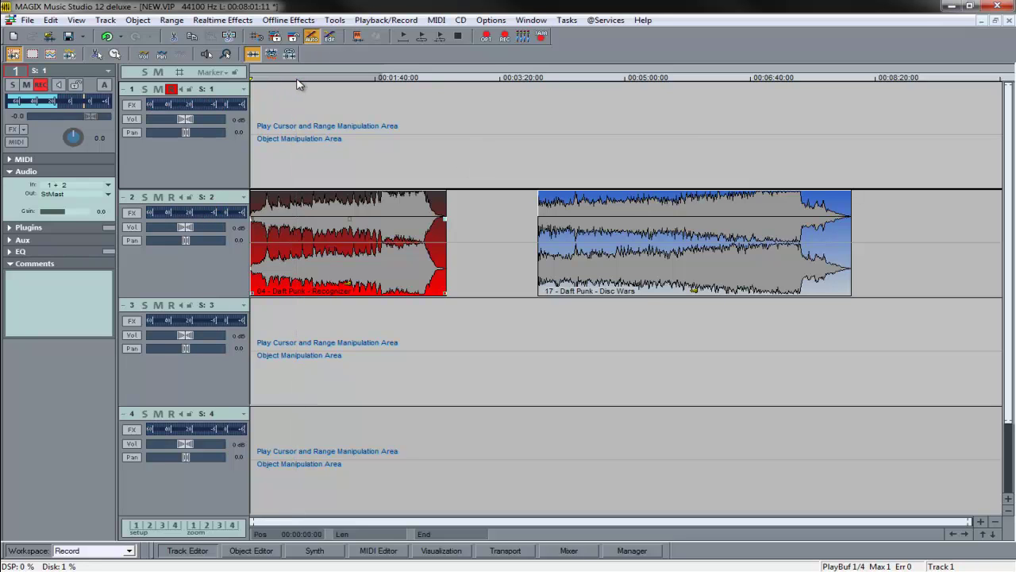
{"action": "left_click", "coordinate": [296, 80]}
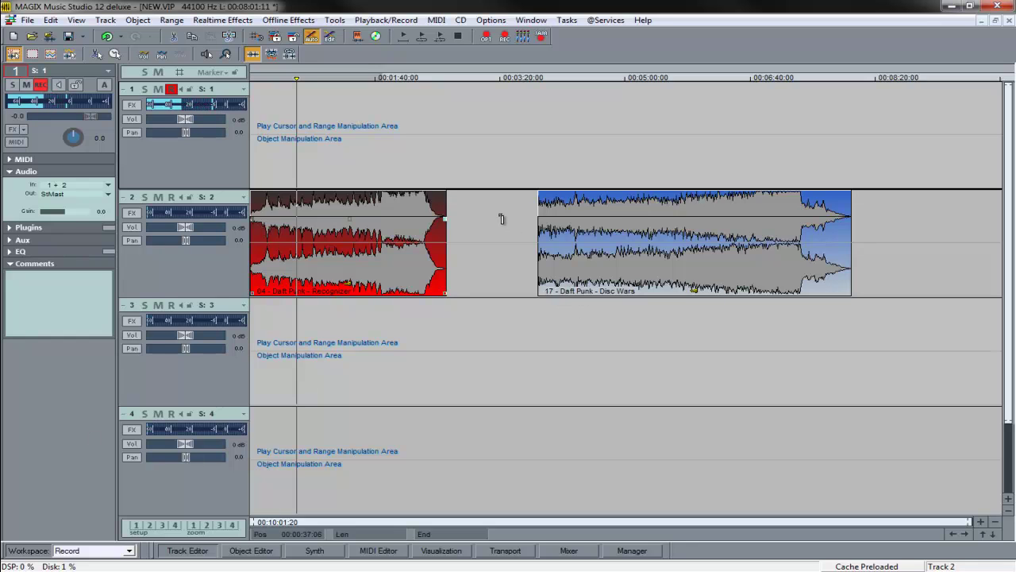
{"action": "left_click", "coordinate": [259, 126]}
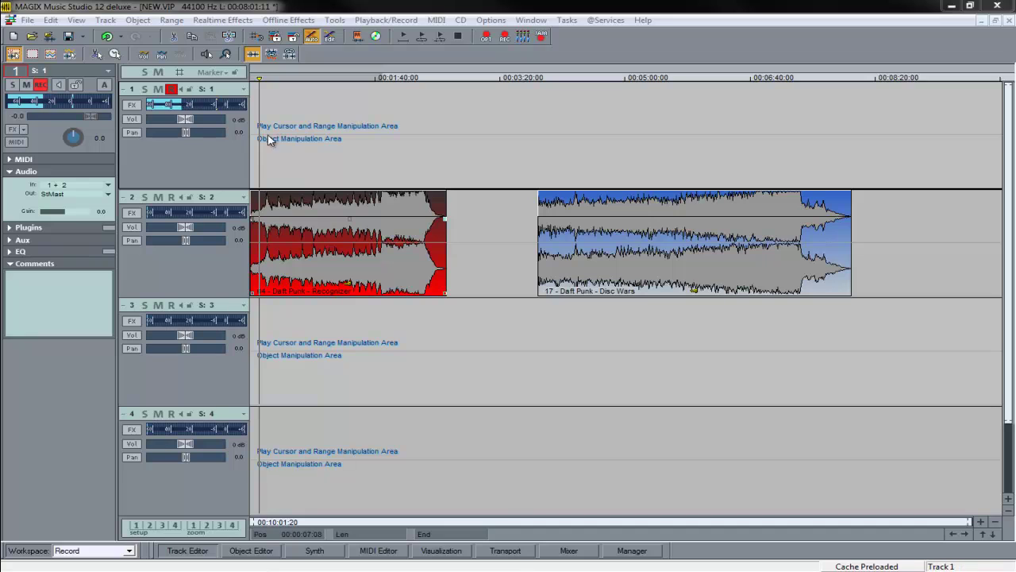
Move Recognizer to track 3 at about 4:25 and Disc Wars to the start of track 2, and play Disc Wars
{"action": "left_click_drag", "start_coordinate": [397, 272], "coordinate": [724, 358]}
{"action": "left_click_drag", "start_coordinate": [659, 278], "coordinate": [362, 268]}
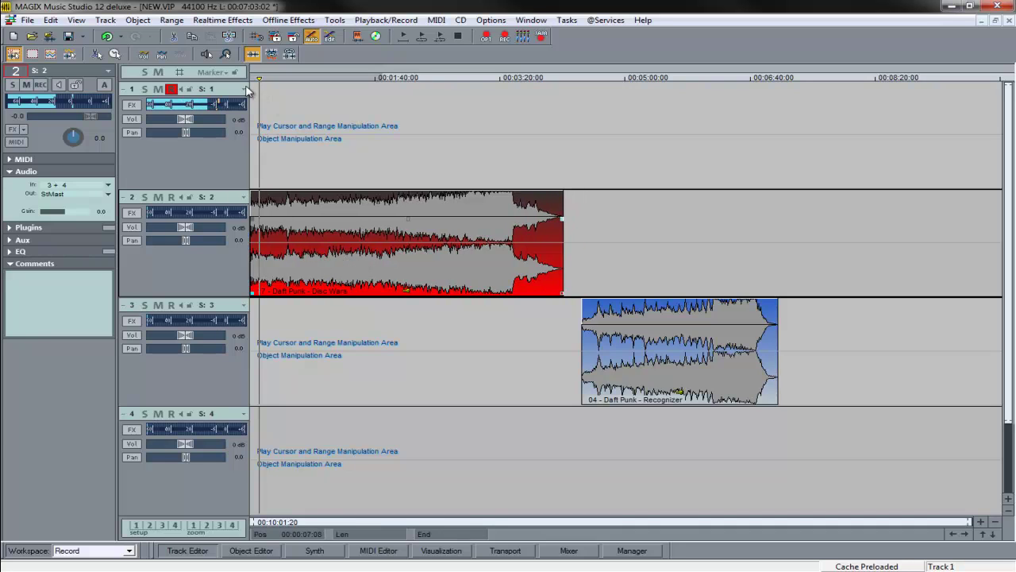
{"action": "key", "text": "space"}
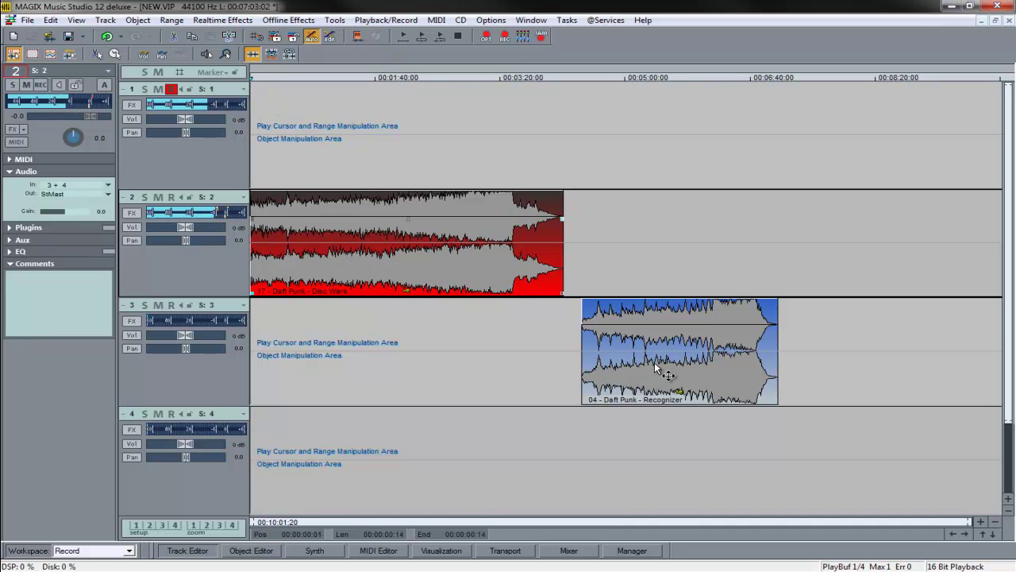
{"action": "key", "text": "space"}
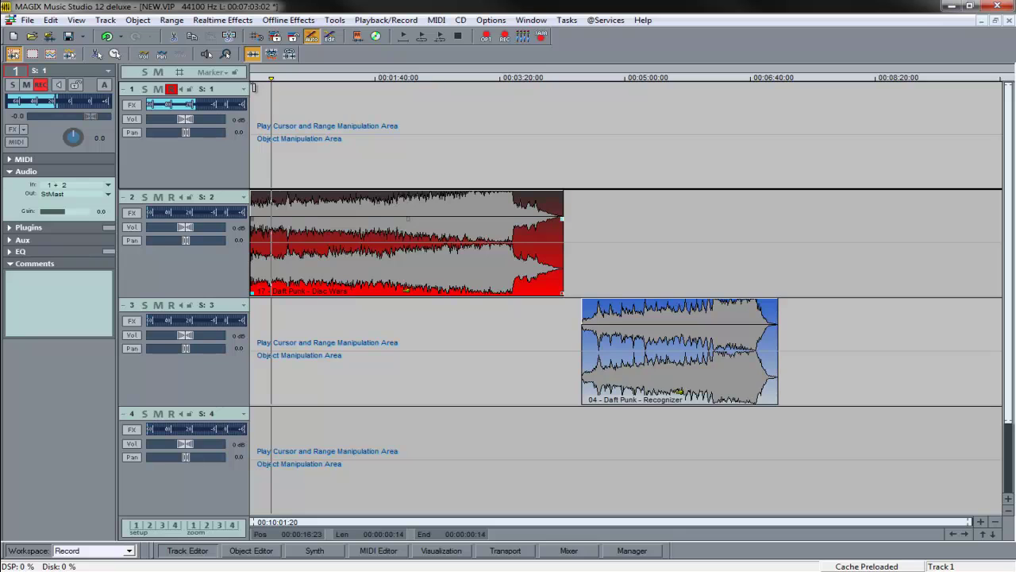
{"action": "right_click", "coordinate": [251, 87]}
{"action": "left_click", "coordinate": [251, 89]}
{"action": "key", "text": "space"}
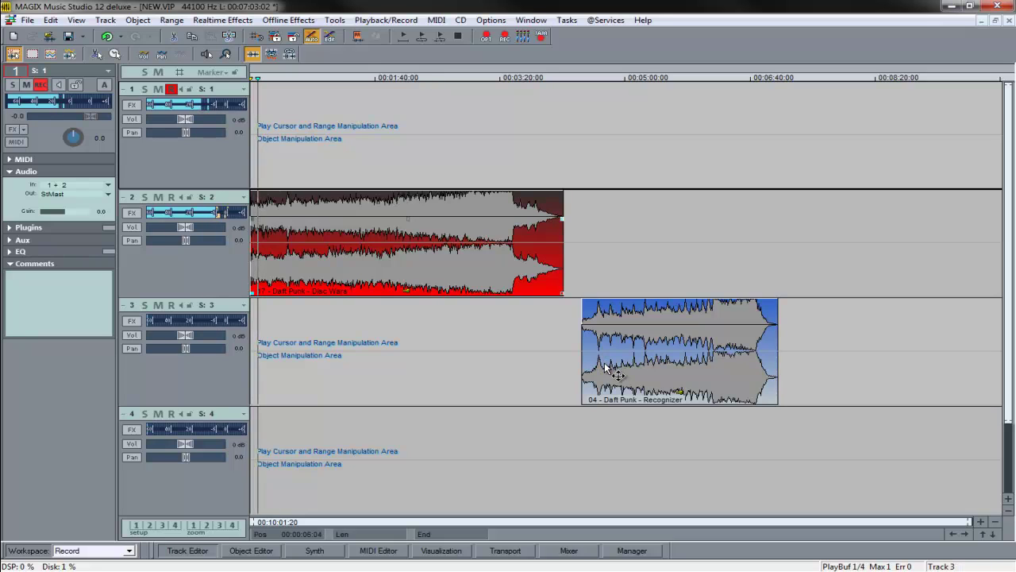
{"action": "key", "text": "space"}
Delete the Recognizer object from track 3 and move Disc Wars to start at about 4:06 on track 2
{"action": "left_click", "coordinate": [636, 362]}
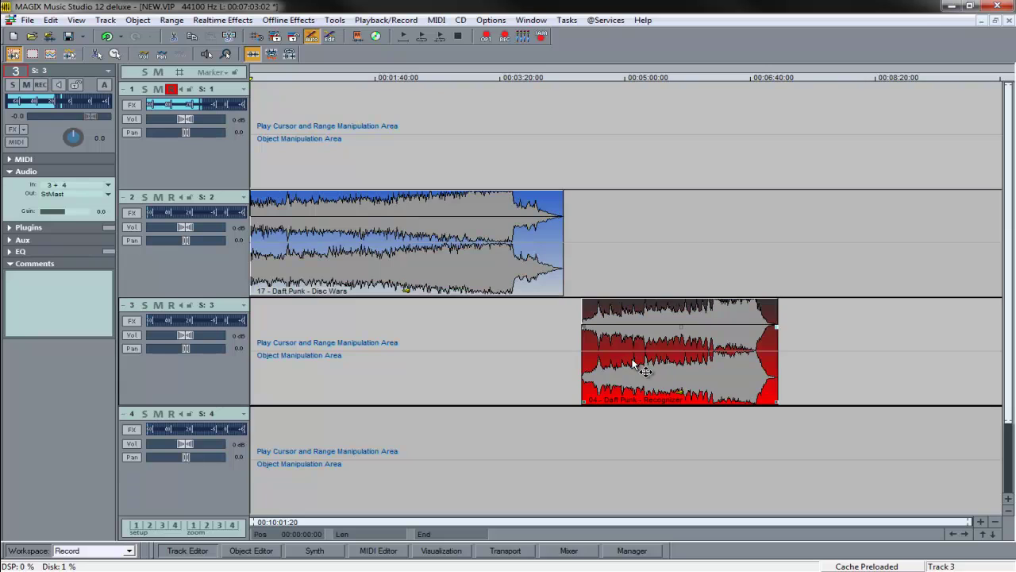
{"action": "key", "text": "Delete"}
{"action": "left_click_drag", "start_coordinate": [439, 266], "coordinate": [746, 272]}
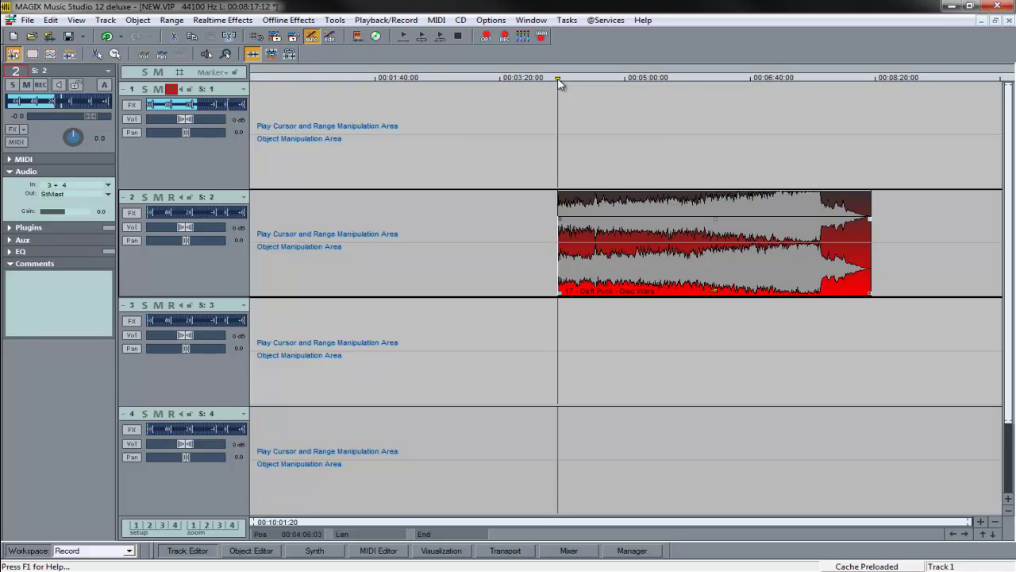
Place the play cursor at several points along the timeline and play the Disc Wars object from about 7:19
{"action": "left_click", "coordinate": [465, 118]}
{"action": "left_click", "coordinate": [352, 120]}
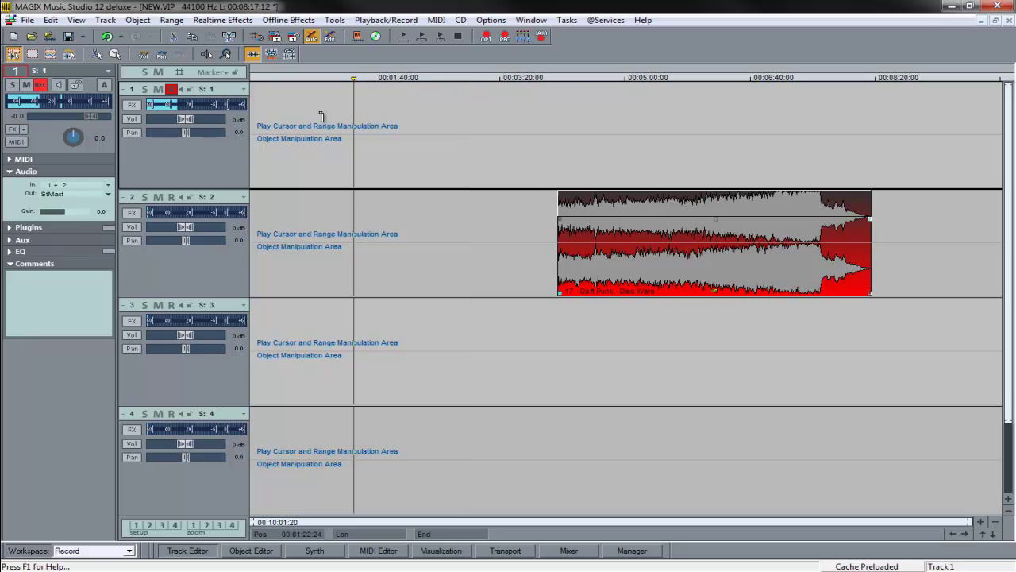
{"action": "left_click", "coordinate": [584, 77]}
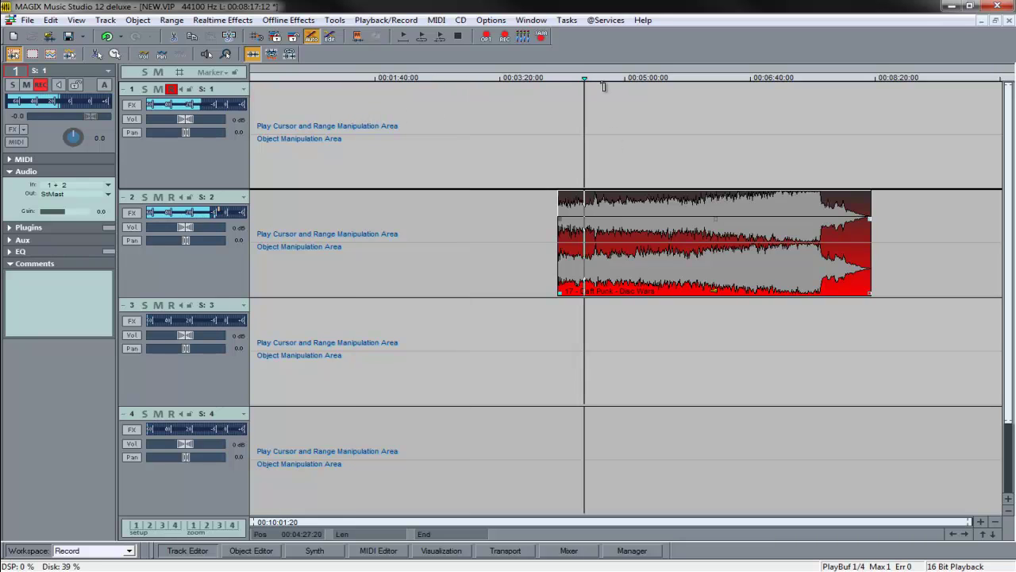
{"action": "left_click", "coordinate": [800, 86]}
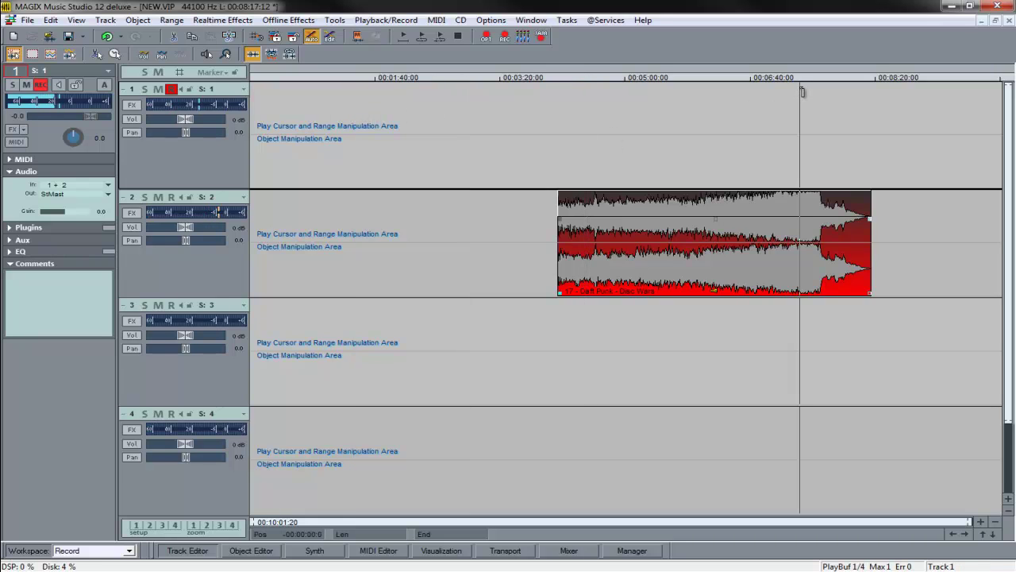
{"action": "left_click", "coordinate": [765, 86]}
{"action": "left_click", "coordinate": [721, 86]}
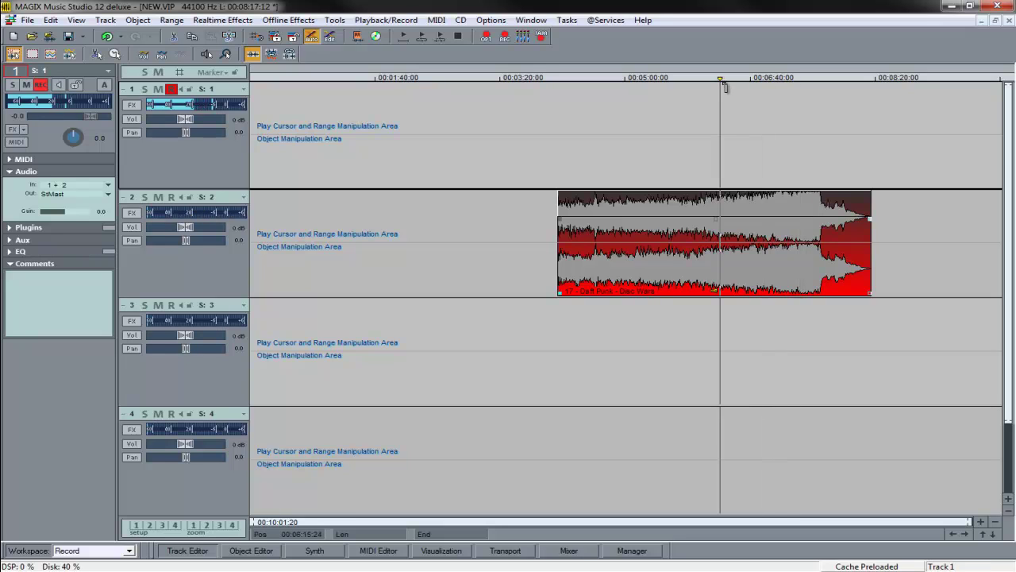
{"action": "left_click", "coordinate": [758, 86]}
{"action": "left_click", "coordinate": [784, 86]}
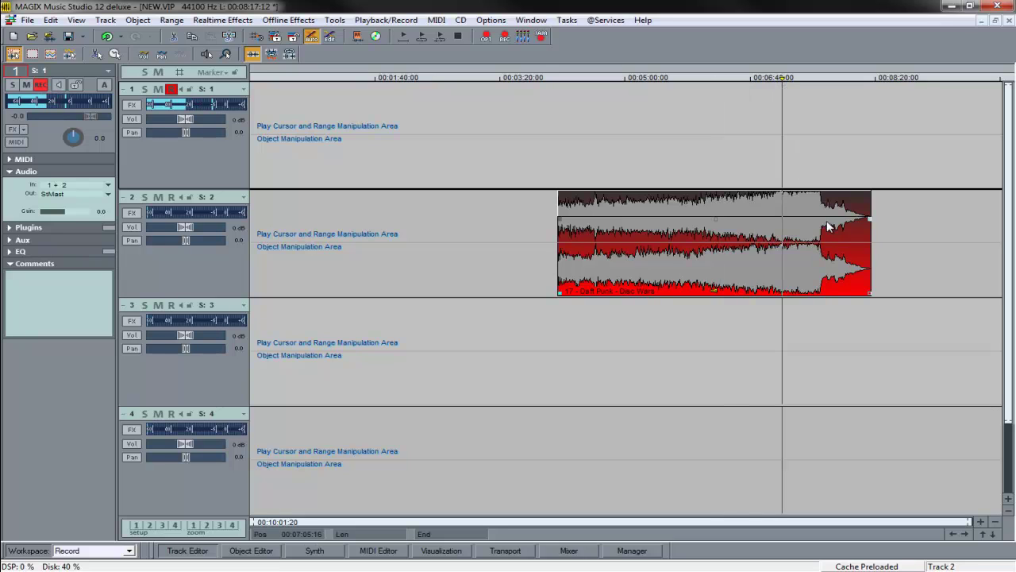
{"action": "left_click", "coordinate": [800, 82]}
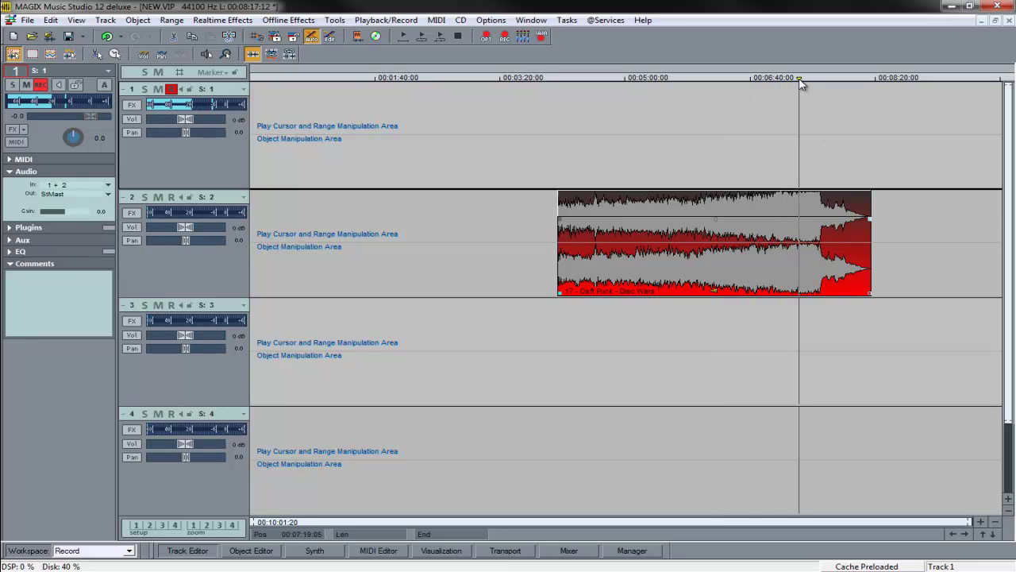
{"action": "key", "text": "space"}
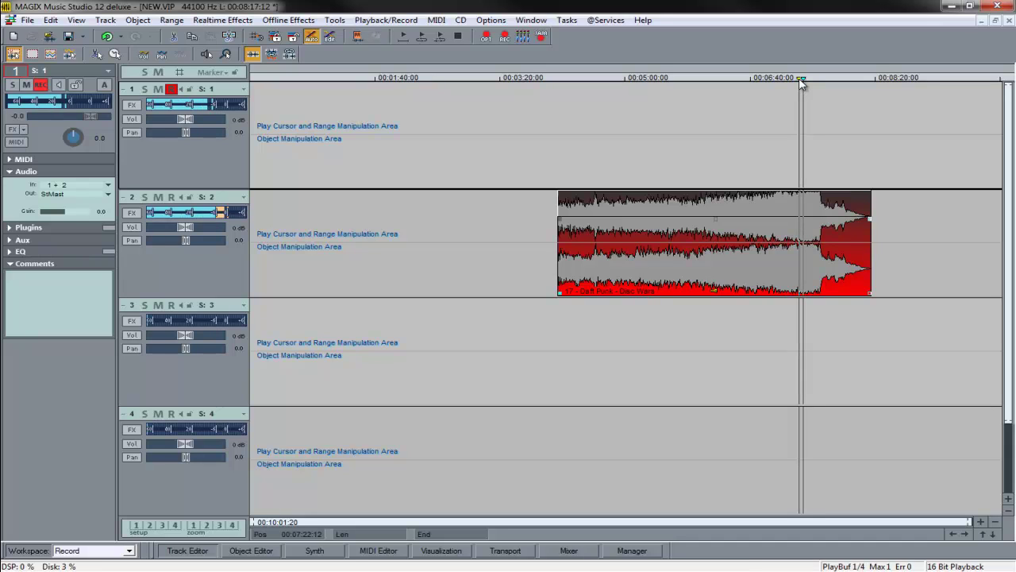
{"action": "key", "text": "space"}
Move the Disc Wars object back to the start of track 2 and play its opening from about 0:01
{"action": "left_click_drag", "start_coordinate": [756, 271], "coordinate": [293, 256]}
{"action": "left_click_drag", "start_coordinate": [970, 522], "coordinate": [274, 520]}
{"action": "left_click", "coordinate": [302, 81]}
{"action": "left_click", "coordinate": [307, 84]}
{"action": "key", "text": "space"}
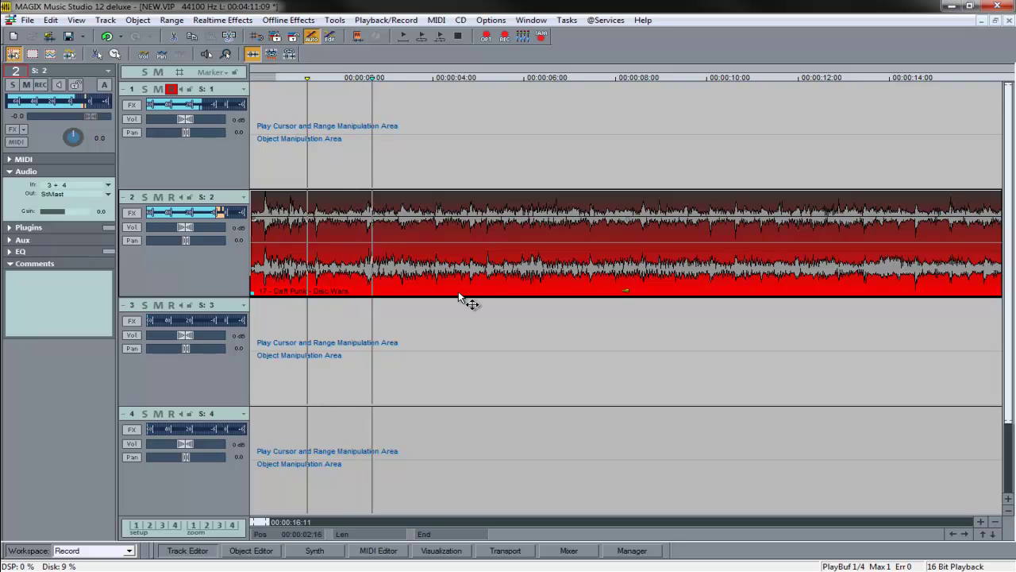
{"action": "key", "text": "space"}
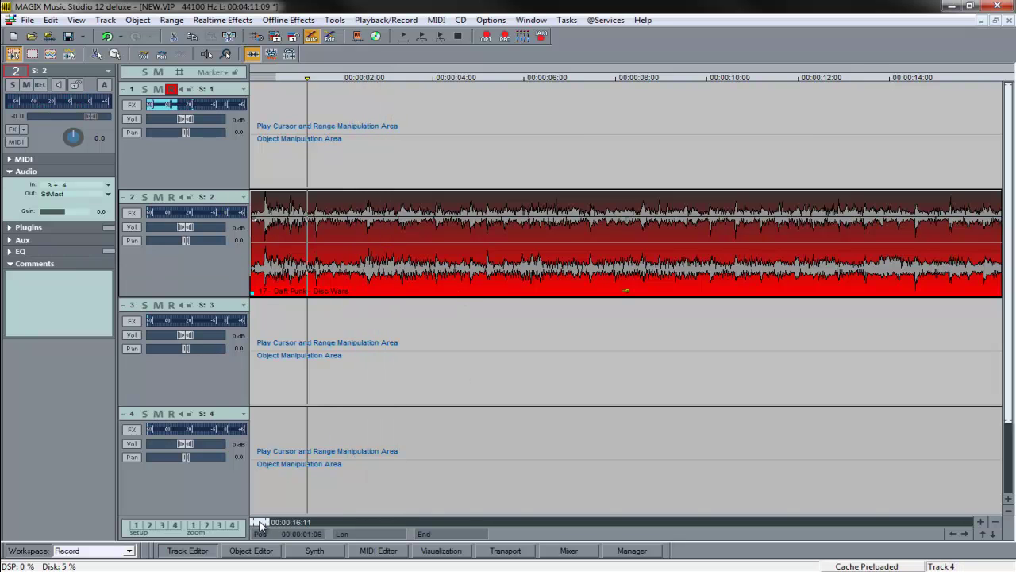
Mark a range of about three seconds at the start of track 1 and clear it, leaving the play cursor at zero
{"action": "left_click_drag", "start_coordinate": [264, 522], "coordinate": [253, 522]}
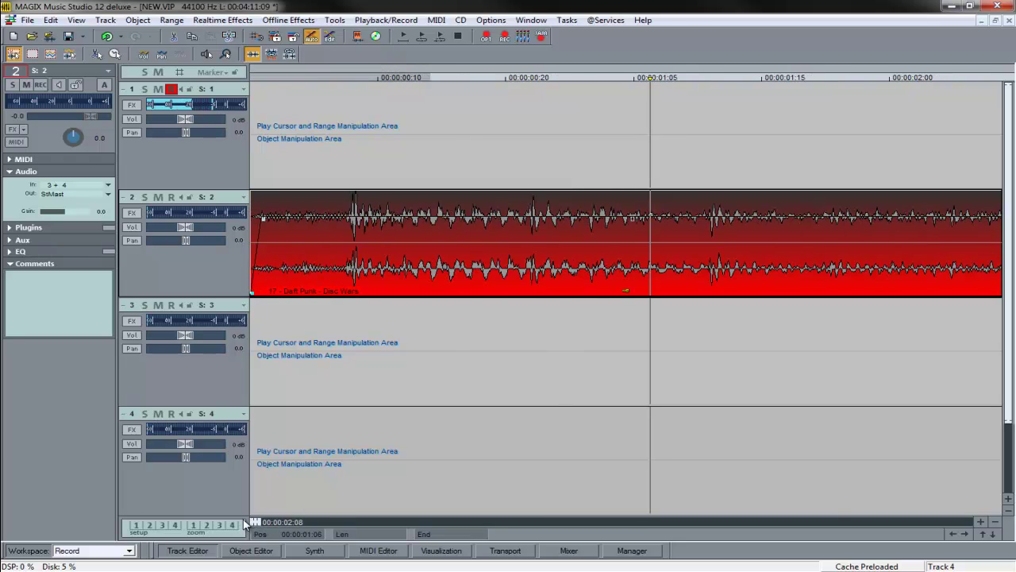
{"action": "left_click_drag", "start_coordinate": [259, 526], "coordinate": [312, 522]}
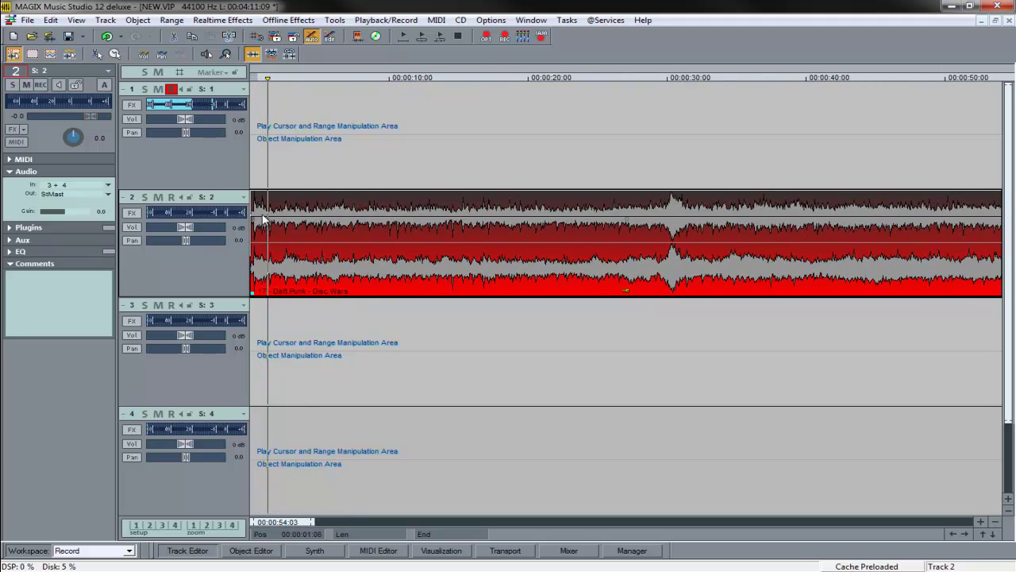
{"action": "left_click_drag", "start_coordinate": [295, 127], "coordinate": [242, 150]}
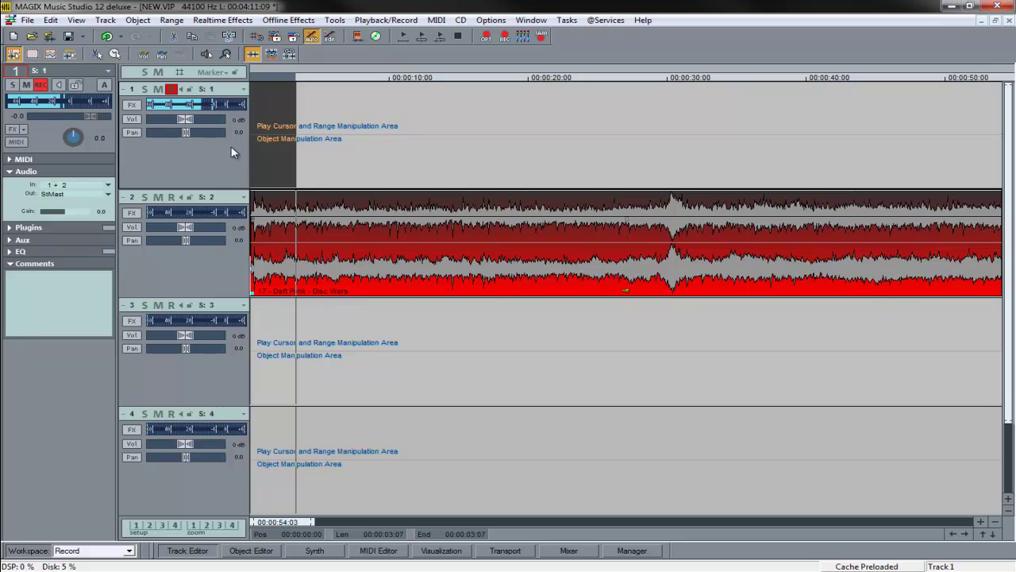
{"action": "left_click", "coordinate": [231, 152]}
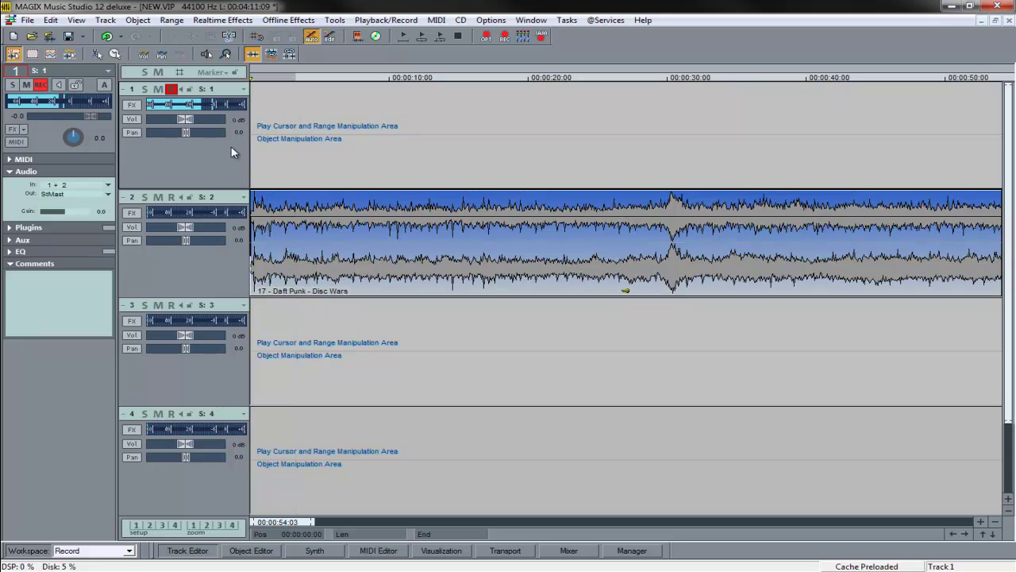
Move the Disc Wars object on track 2 to start at about 3:35 and deselect it
{"action": "left_click_drag", "start_coordinate": [357, 277], "coordinate": [235, 230]}
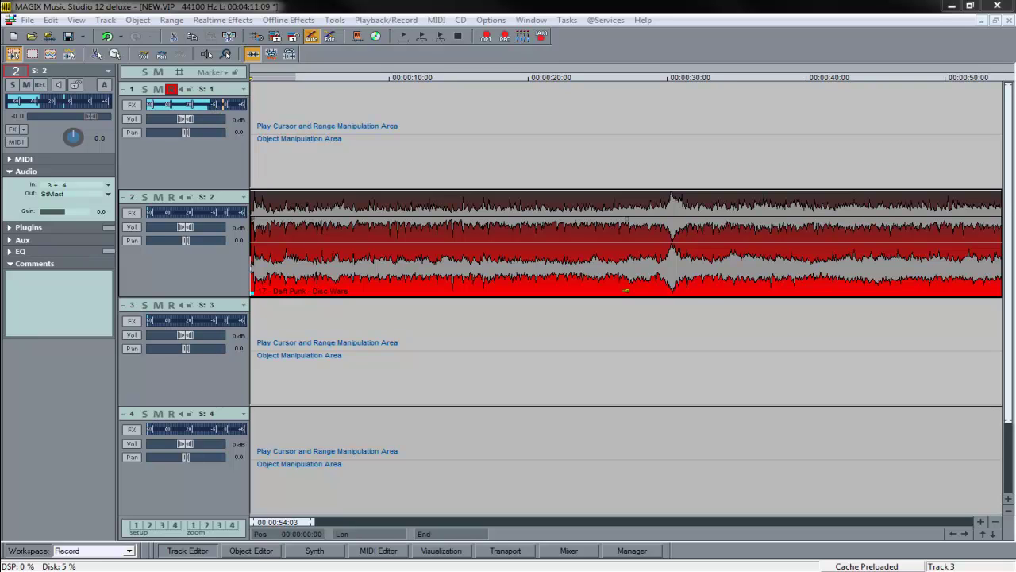
{"action": "left_click_drag", "start_coordinate": [310, 524], "coordinate": [562, 521]}
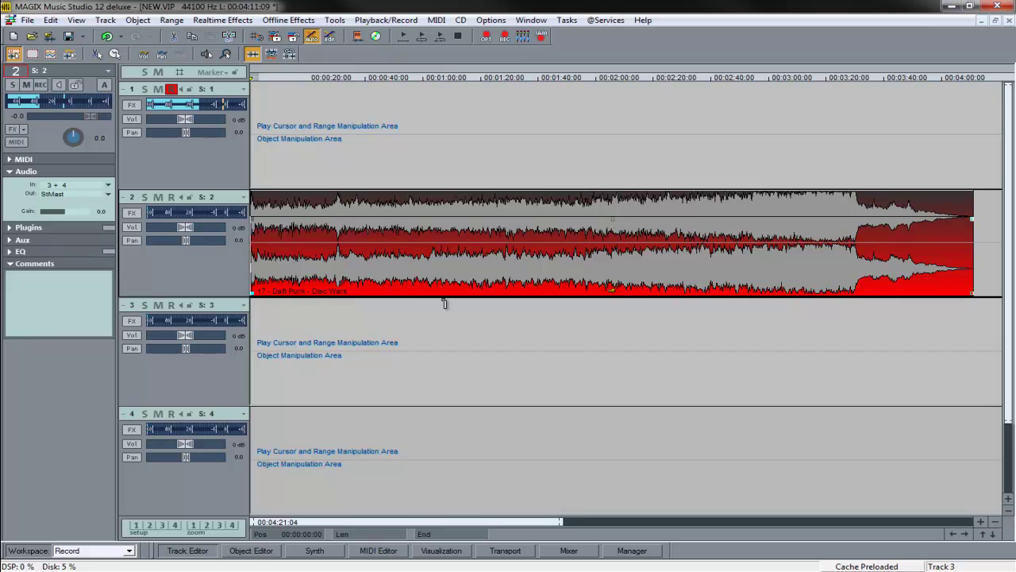
{"action": "left_click_drag", "start_coordinate": [402, 277], "coordinate": [956, 283]}
{"action": "left_click_drag", "start_coordinate": [812, 267], "coordinate": [874, 265]}
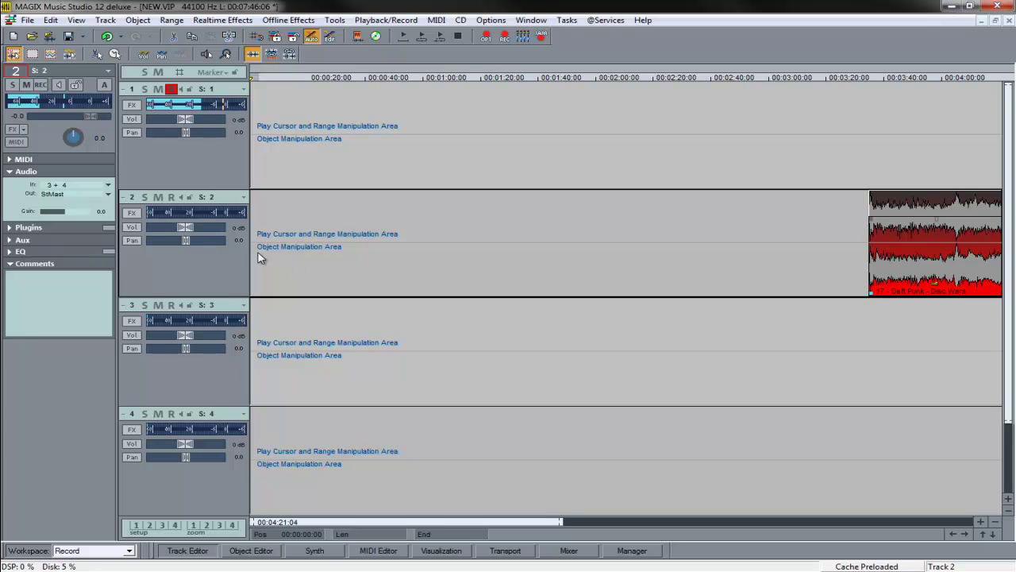
{"action": "left_click_drag", "start_coordinate": [350, 136], "coordinate": [254, 127]}
{"action": "left_click", "coordinate": [303, 123]}
{"action": "key", "text": "Escape"}
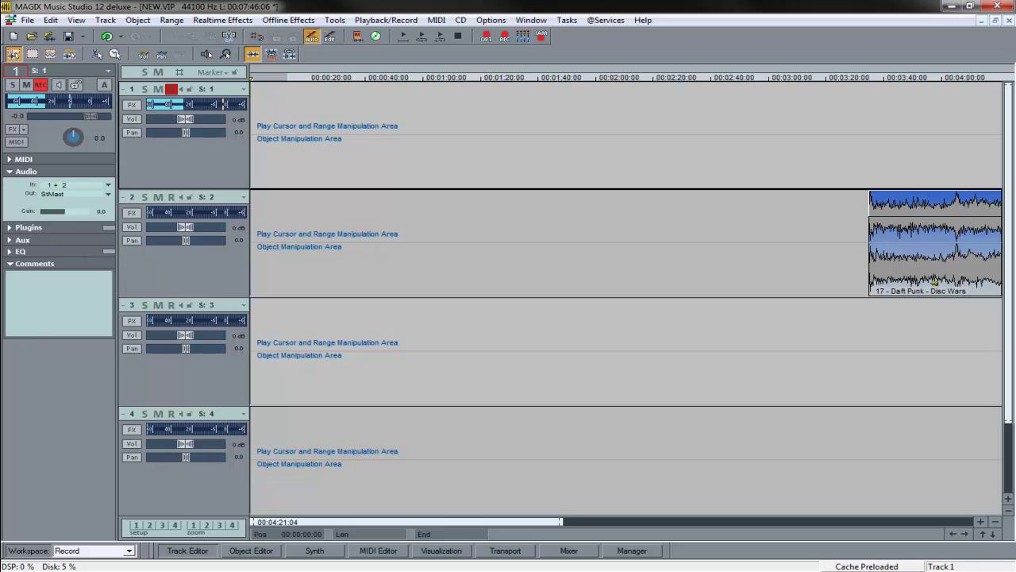
{"action": "key", "text": "alt+Tab"}
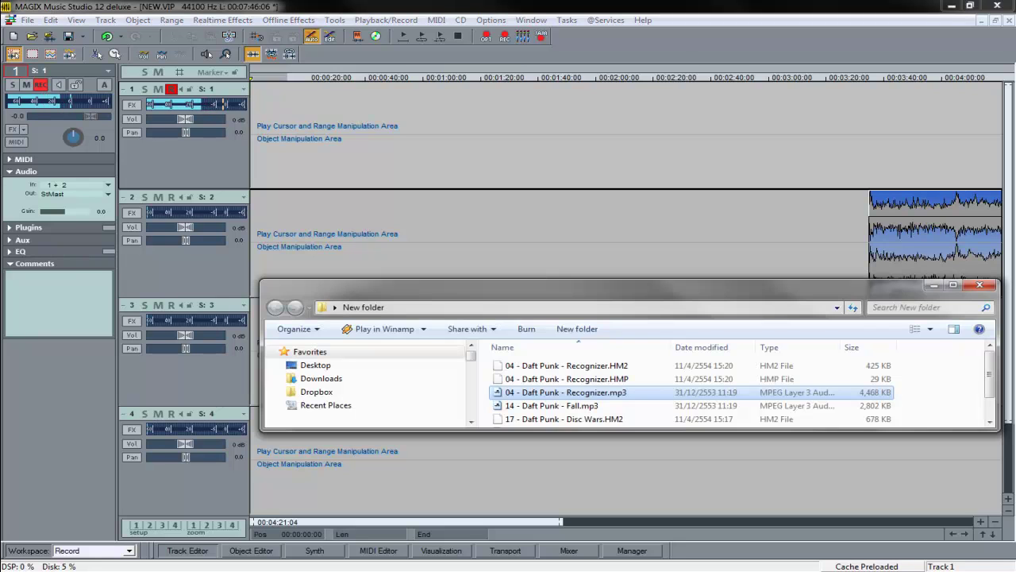
{"action": "key", "text": "alt+Tab"}
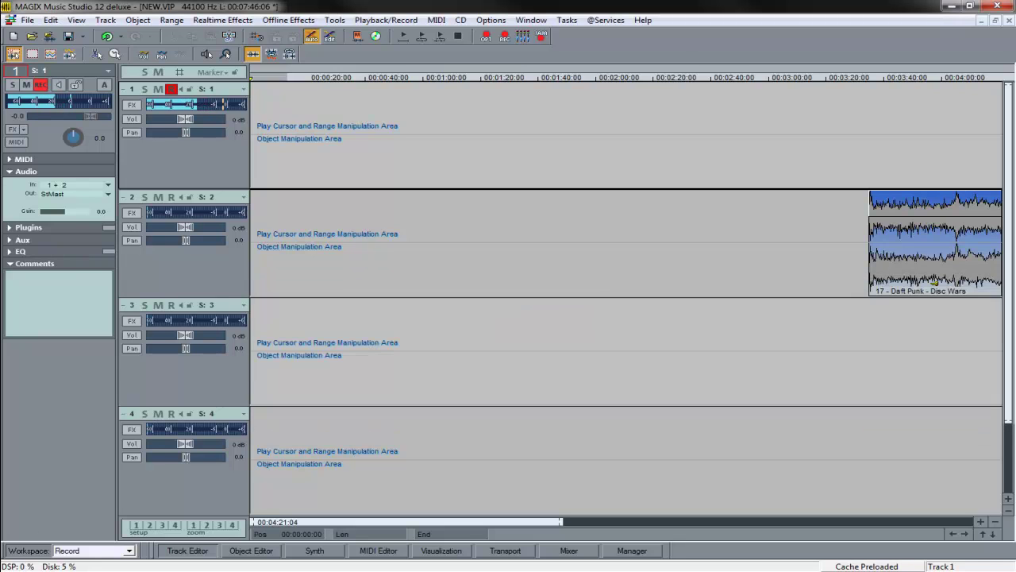
{"action": "key", "text": "alt+Tab"}
{"action": "key", "text": "alt+Tab"}
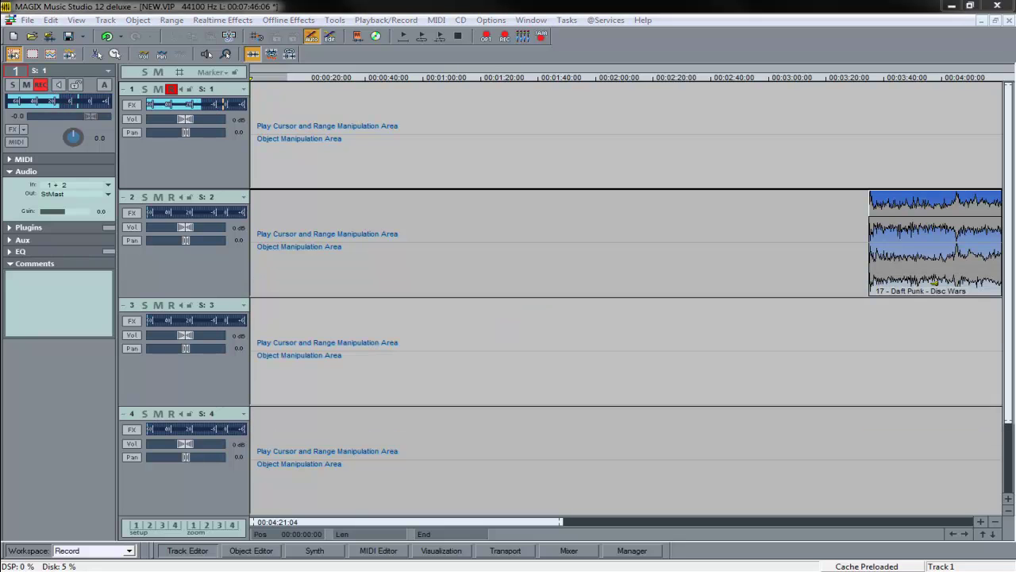
Switch to a new Windows Explorer window, enlarge it and browse drive E: to sound&music > Sound EffectS
{"action": "key", "text": "super+e"}
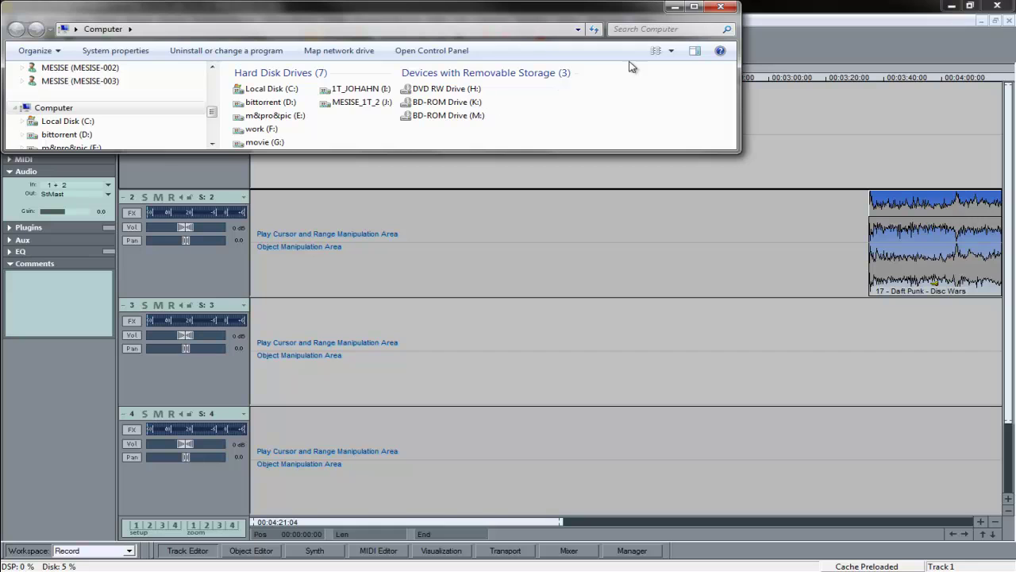
{"action": "left_click", "coordinate": [696, 8]}
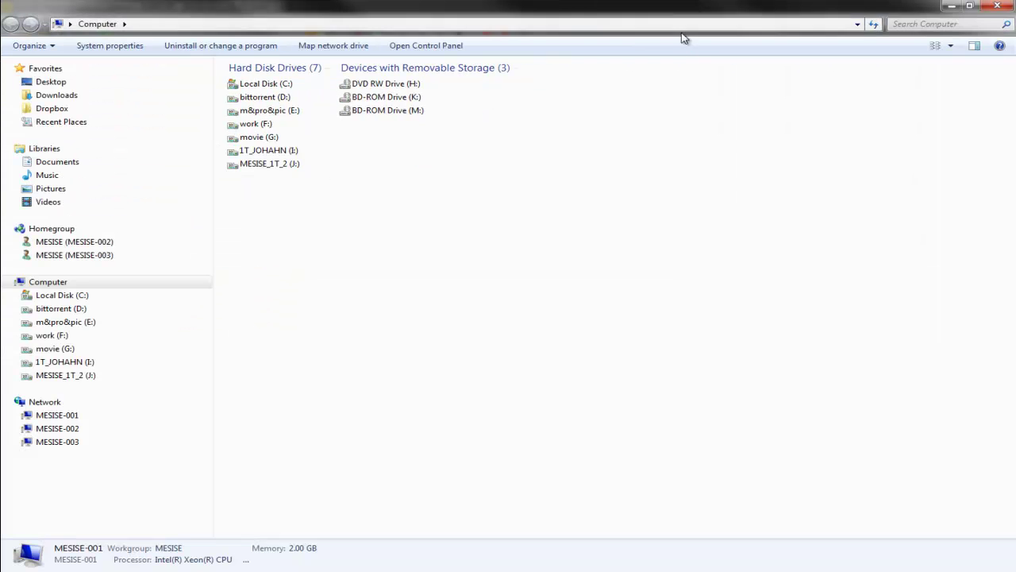
{"action": "left_click", "coordinate": [971, 6]}
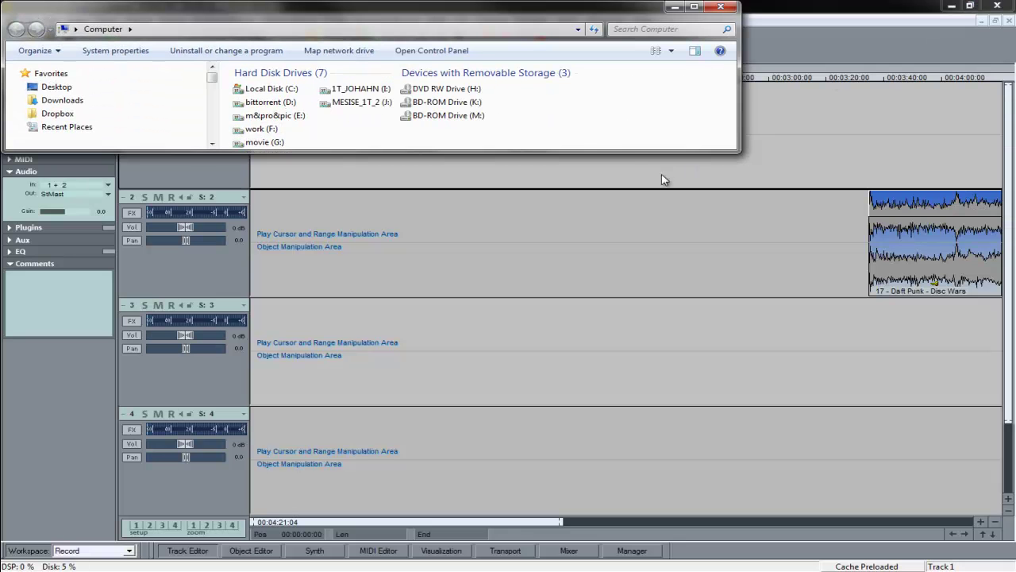
{"action": "left_click_drag", "start_coordinate": [601, 153], "coordinate": [587, 494]}
{"action": "left_click", "coordinate": [268, 157]}
{"action": "left_click", "coordinate": [268, 142]}
{"action": "double_click", "coordinate": [267, 116]}
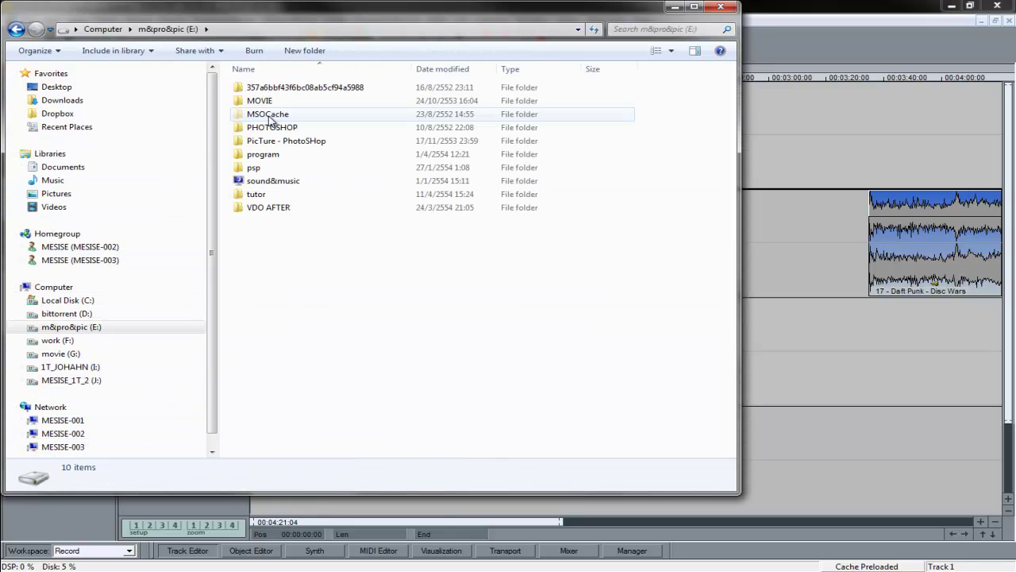
{"action": "double_click", "coordinate": [271, 181]}
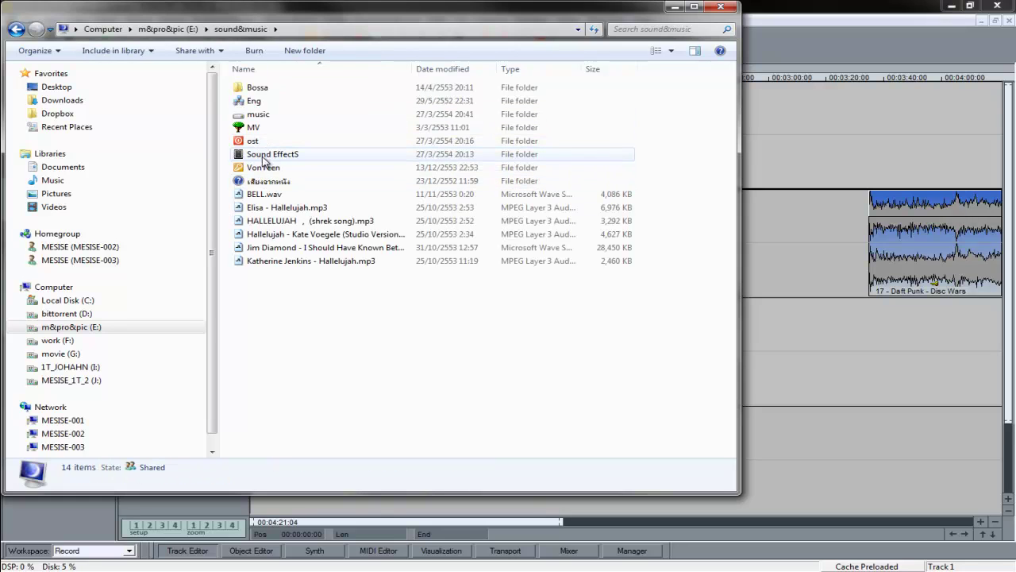
{"action": "double_click", "coordinate": [266, 155]}
Change the Sound EffectS folder's display to the List view
{"action": "left_click", "coordinate": [694, 50]}
{"action": "left_click", "coordinate": [694, 50]}
{"action": "left_click", "coordinate": [694, 50]}
{"action": "left_click", "coordinate": [694, 50]}
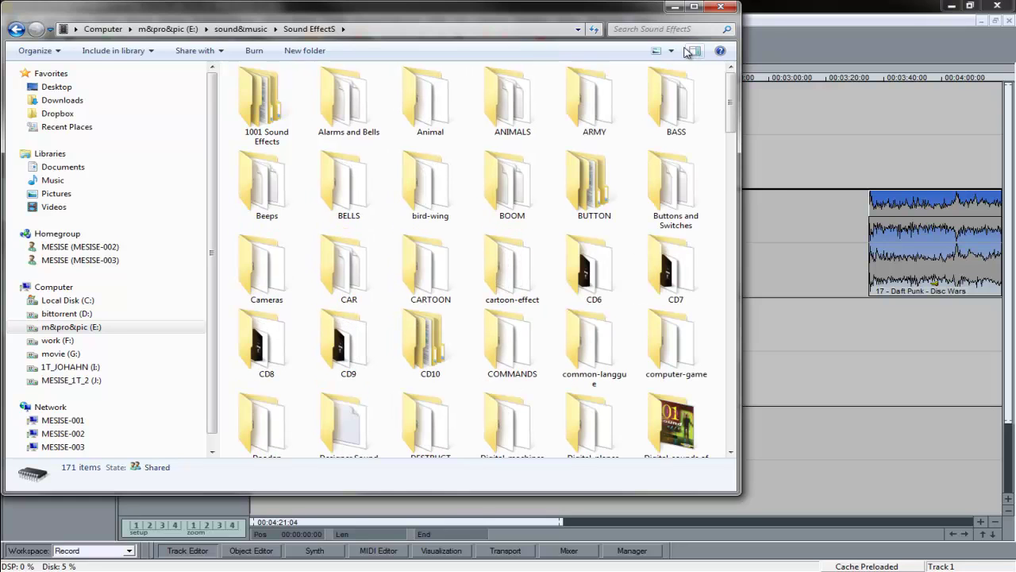
{"action": "left_click", "coordinate": [671, 50]}
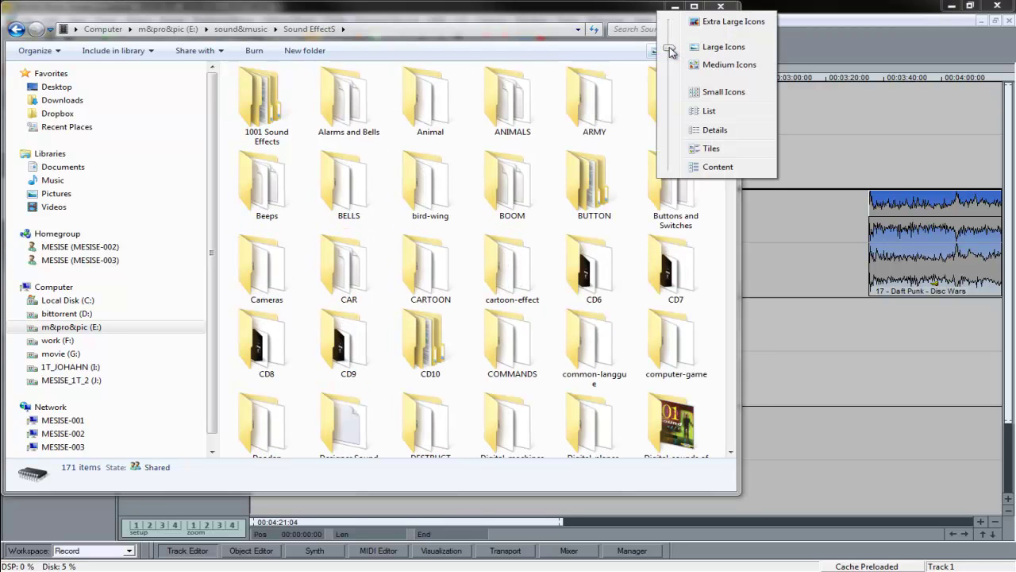
{"action": "left_click", "coordinate": [693, 129]}
{"action": "left_click", "coordinate": [657, 52]}
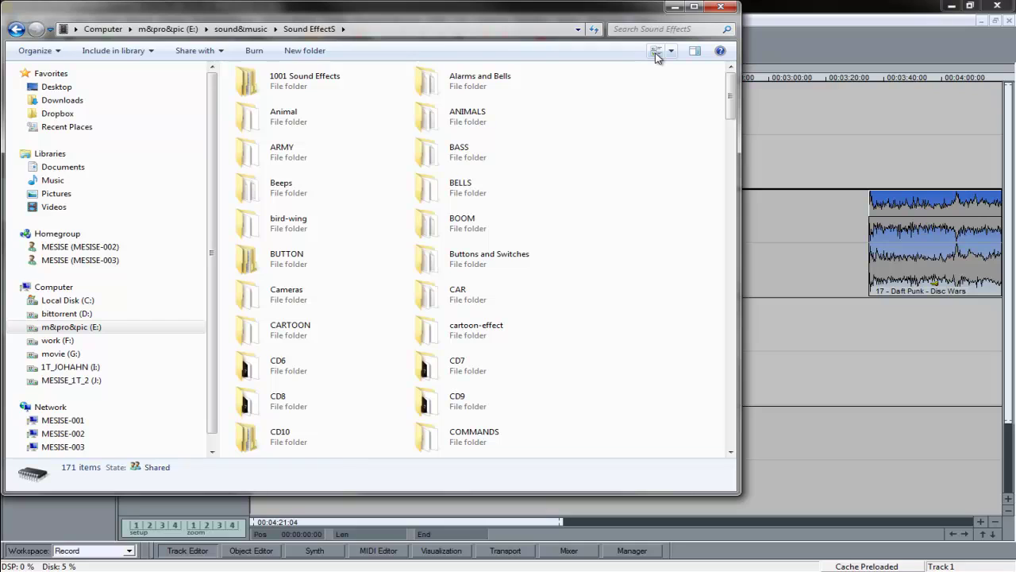
{"action": "left_click", "coordinate": [657, 51]}
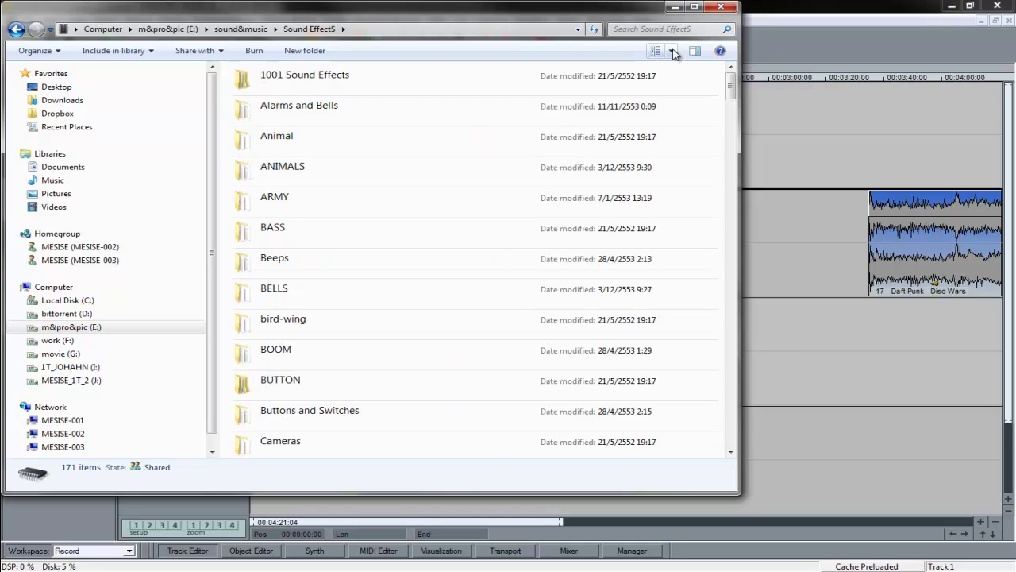
{"action": "left_click", "coordinate": [672, 50]}
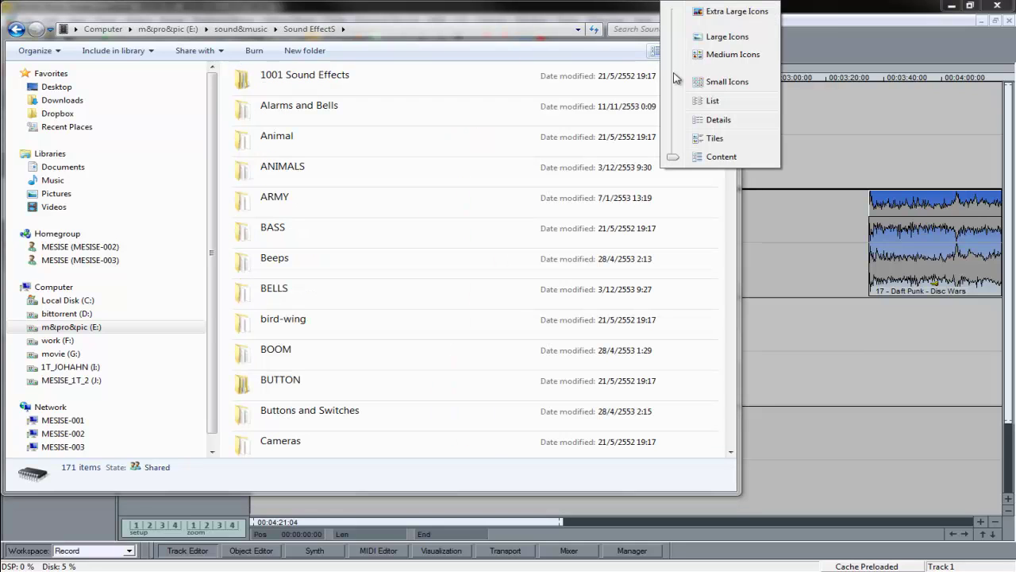
{"action": "left_click", "coordinate": [700, 103]}
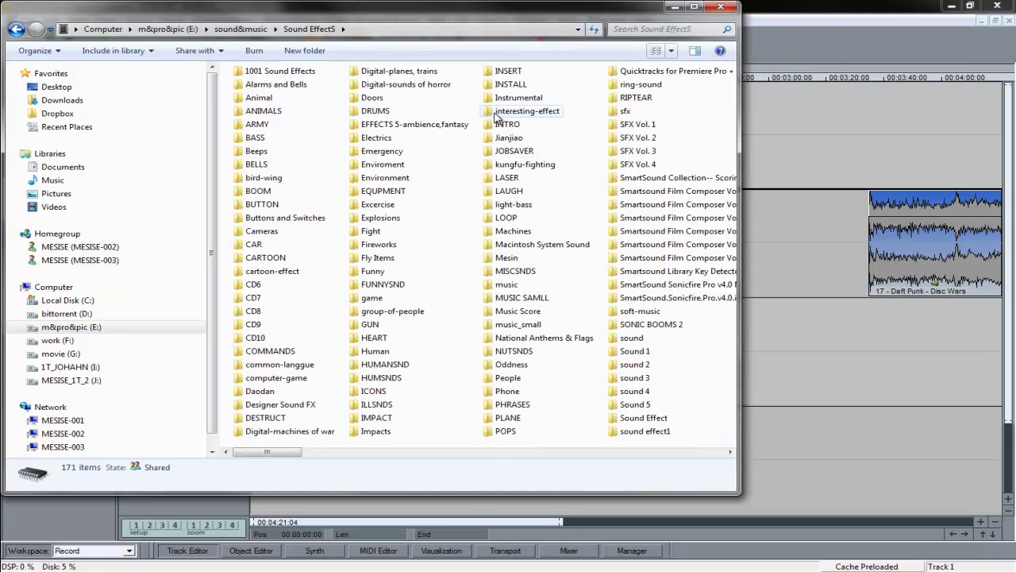
Browse into Designer Sound FX > Drums (100) > Build_Ups (60) to look over the build-up sounds
{"action": "left_click", "coordinate": [521, 112]}
{"action": "left_click", "coordinate": [258, 406]}
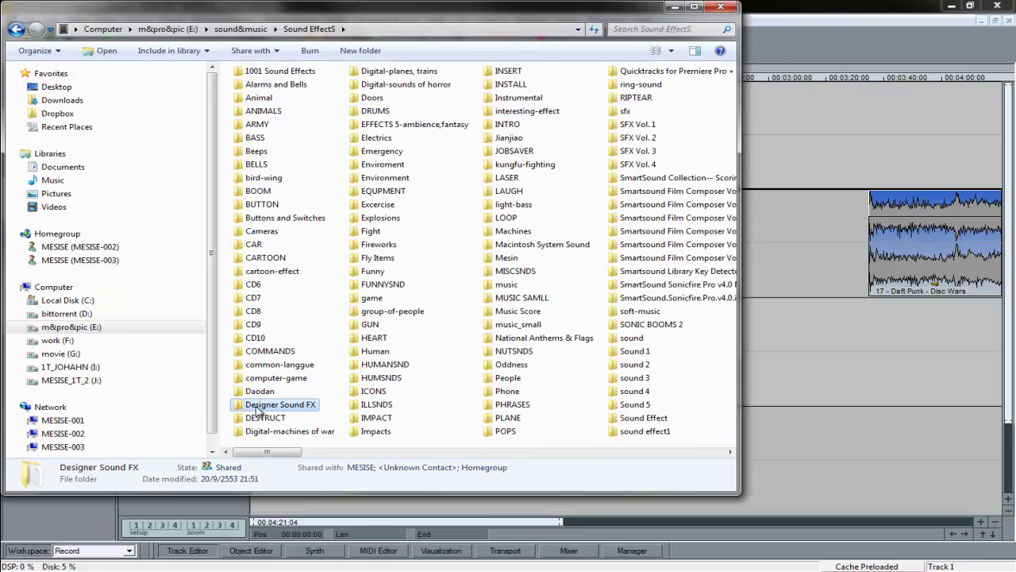
{"action": "double_click", "coordinate": [257, 407]}
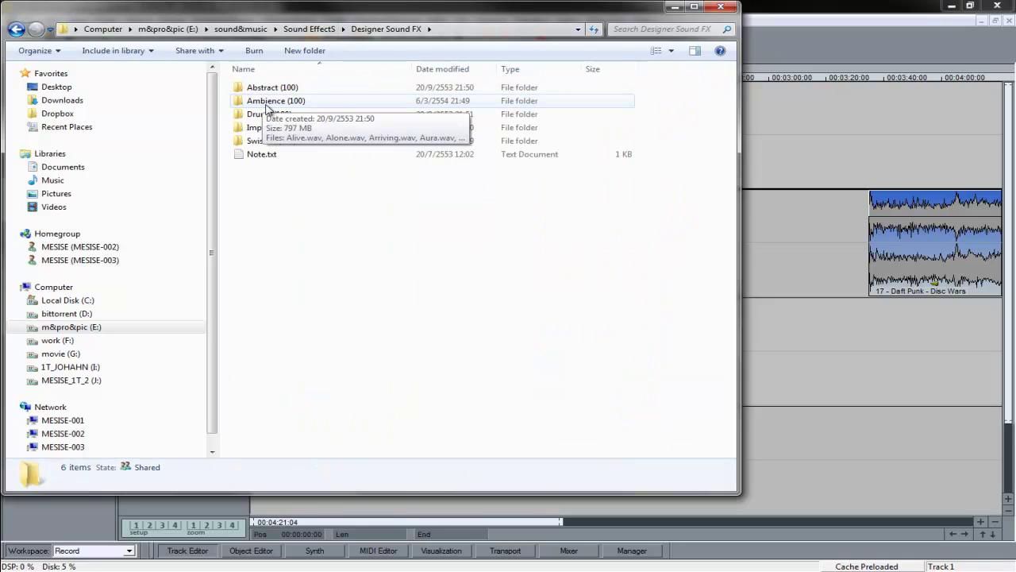
{"action": "double_click", "coordinate": [260, 114]}
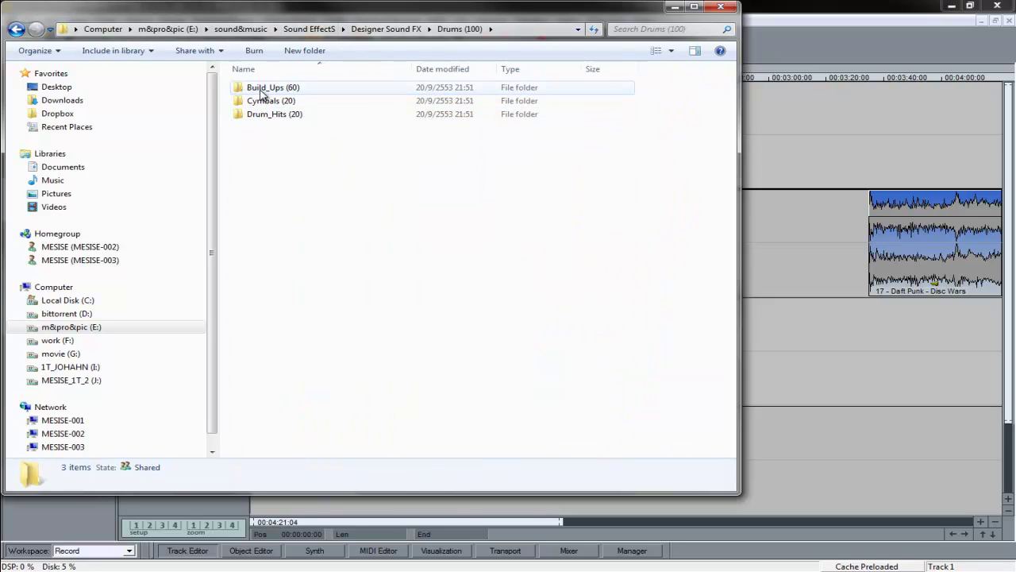
{"action": "double_click", "coordinate": [262, 88]}
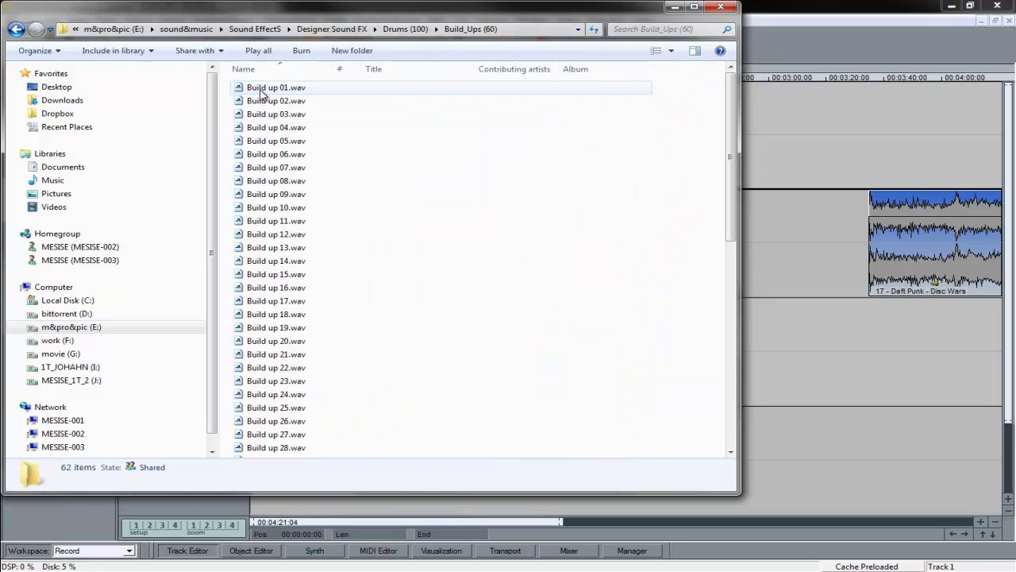
Go to the Ambience (100) folder and preview Broken radio.wav, Broken robot.wav, Bugs.wav and Burning man.wav in Winamp
{"action": "left_click", "coordinate": [16, 31]}
{"action": "left_click", "coordinate": [16, 31]}
{"action": "double_click", "coordinate": [294, 105]}
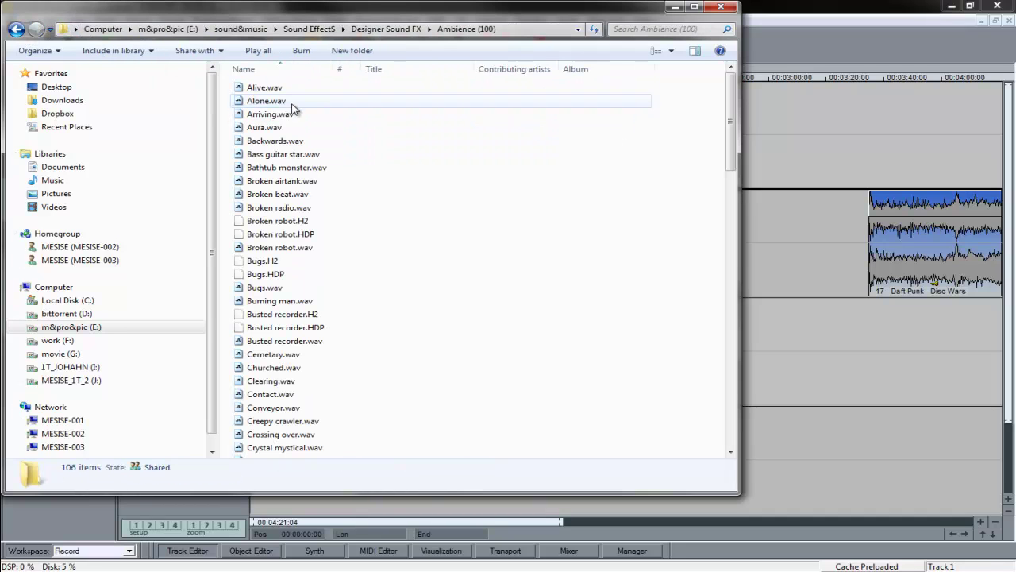
{"action": "left_click", "coordinate": [270, 207]}
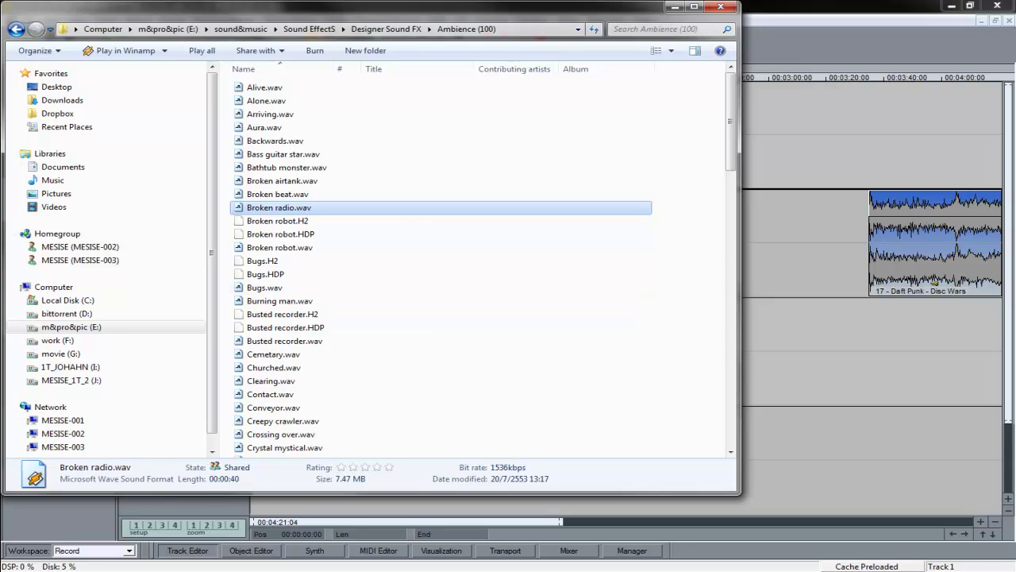
{"action": "key", "text": "Return"}
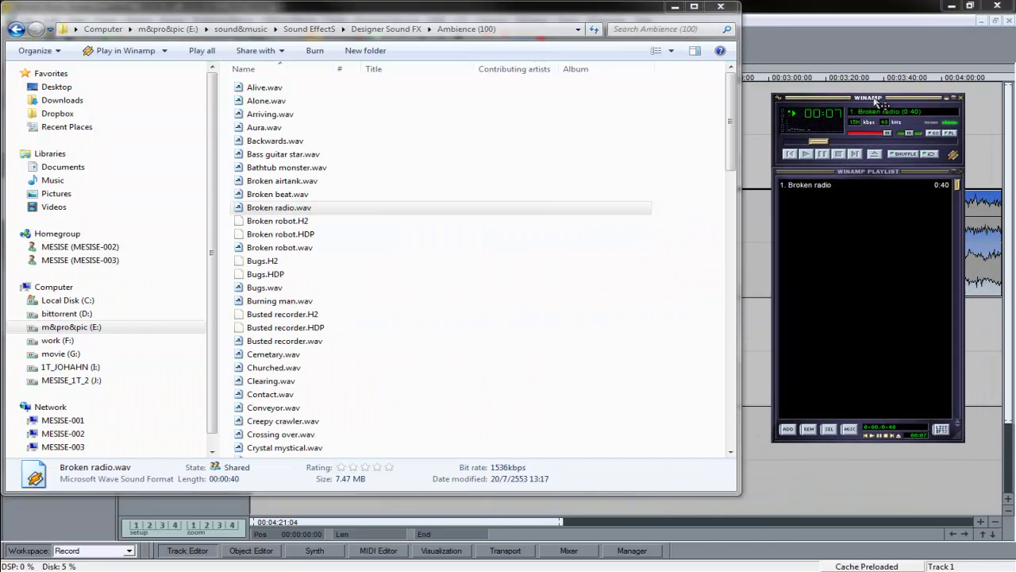
{"action": "double_click", "coordinate": [267, 249]}
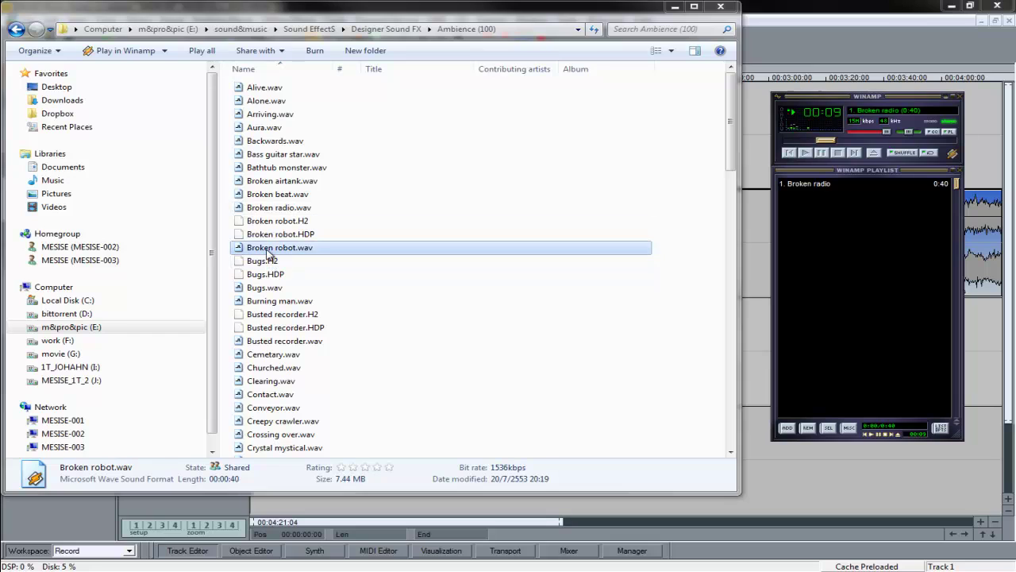
{"action": "double_click", "coordinate": [262, 291]}
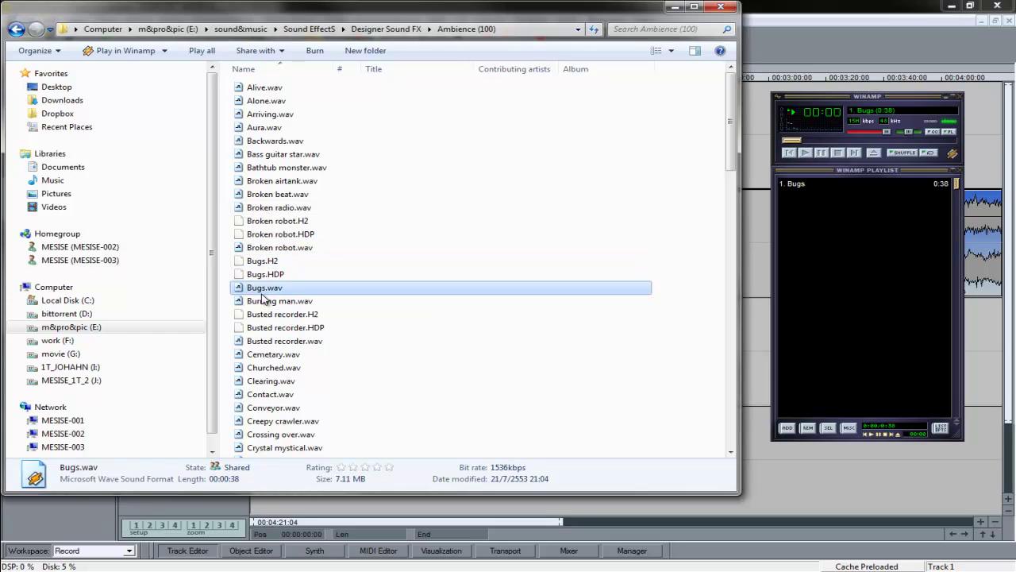
{"action": "double_click", "coordinate": [262, 302]}
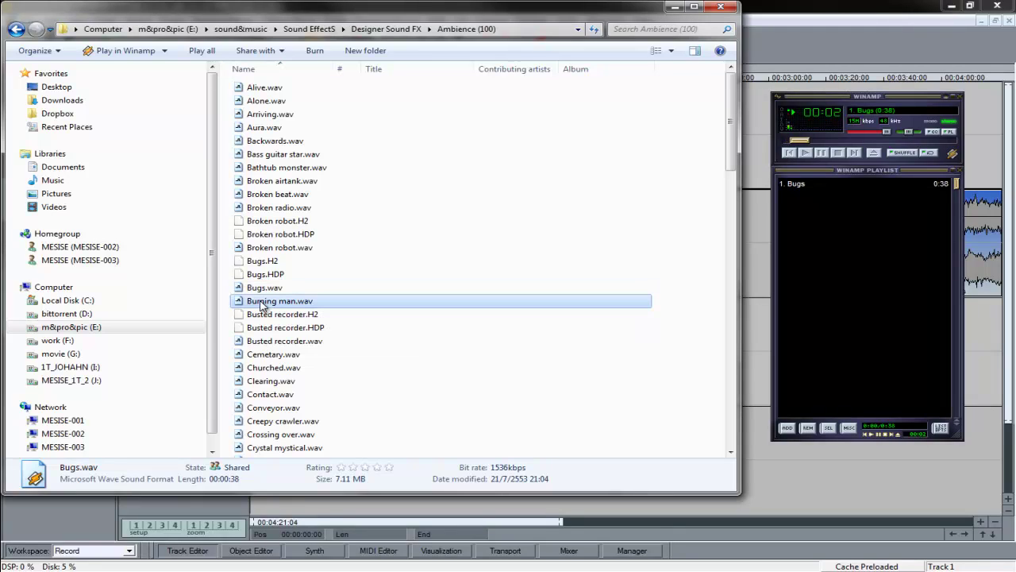
Return to Drums (100), look through the Cymbals (20) folder and open Build_Ups (60)
{"action": "left_click", "coordinate": [16, 29]}
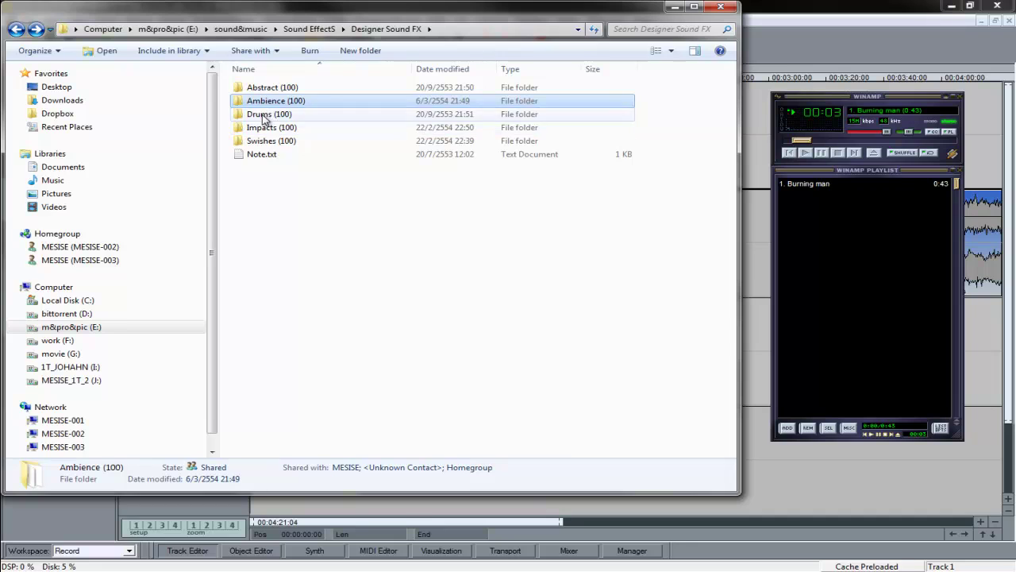
{"action": "double_click", "coordinate": [266, 116]}
{"action": "double_click", "coordinate": [264, 100]}
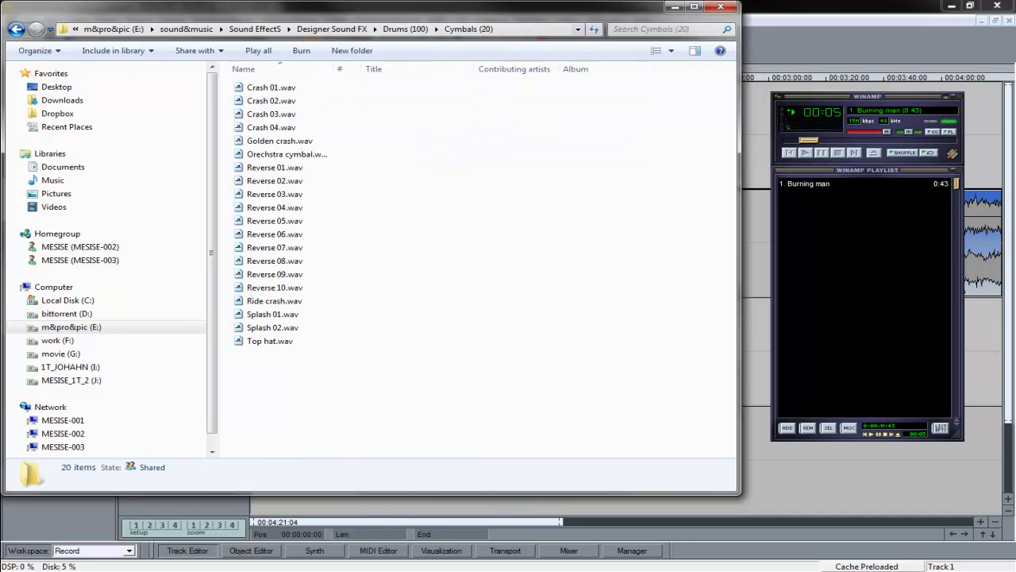
{"action": "left_click", "coordinate": [16, 28]}
{"action": "double_click", "coordinate": [262, 87]}
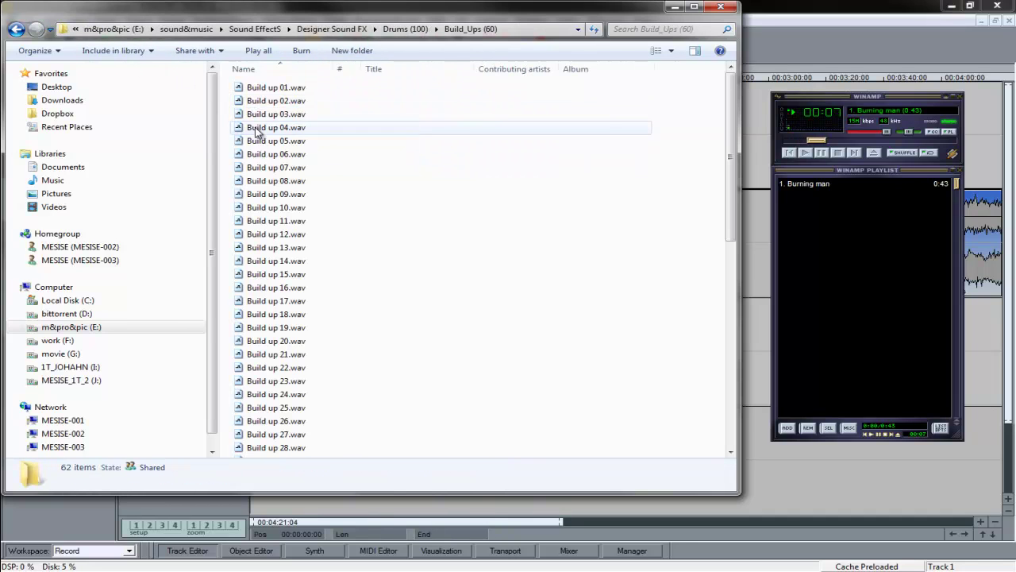
Preview Build up 04.wav from Build_Ups (60) and Hard kick drum 01.wav from the Drum_Hits (20) folder in Winamp
{"action": "double_click", "coordinate": [275, 127]}
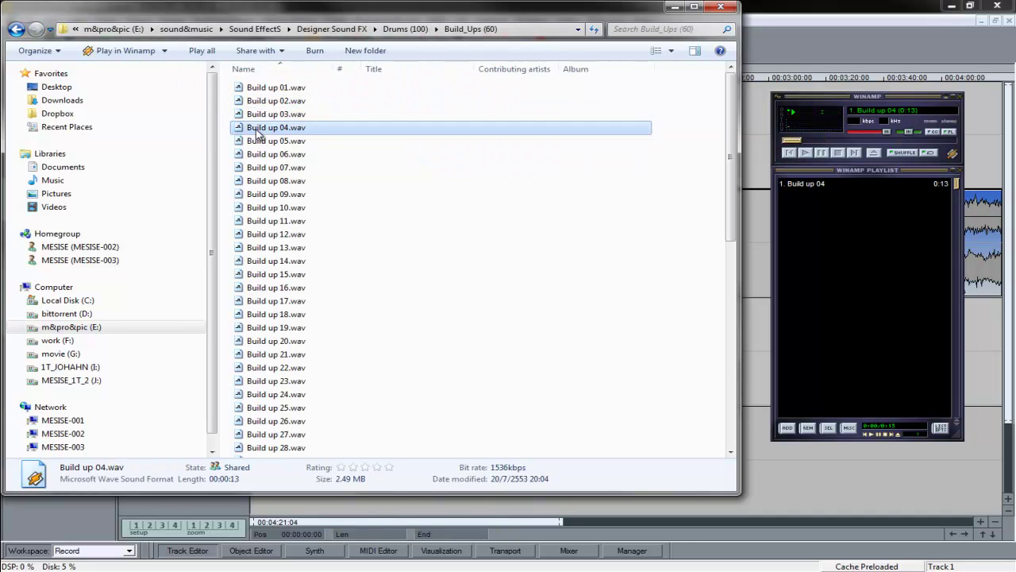
{"action": "left_click", "coordinate": [16, 30]}
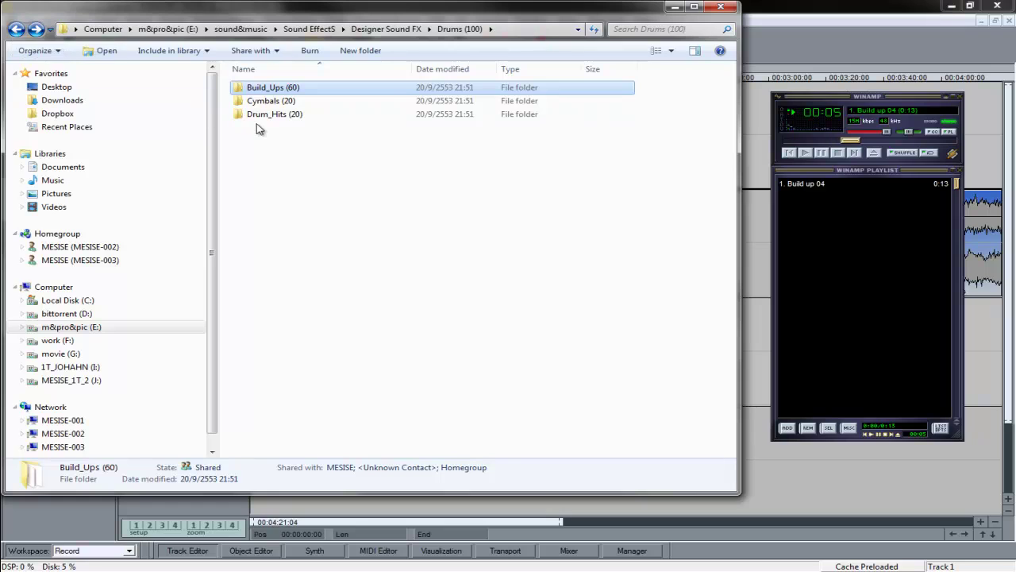
{"action": "double_click", "coordinate": [264, 116]}
{"action": "double_click", "coordinate": [265, 116]}
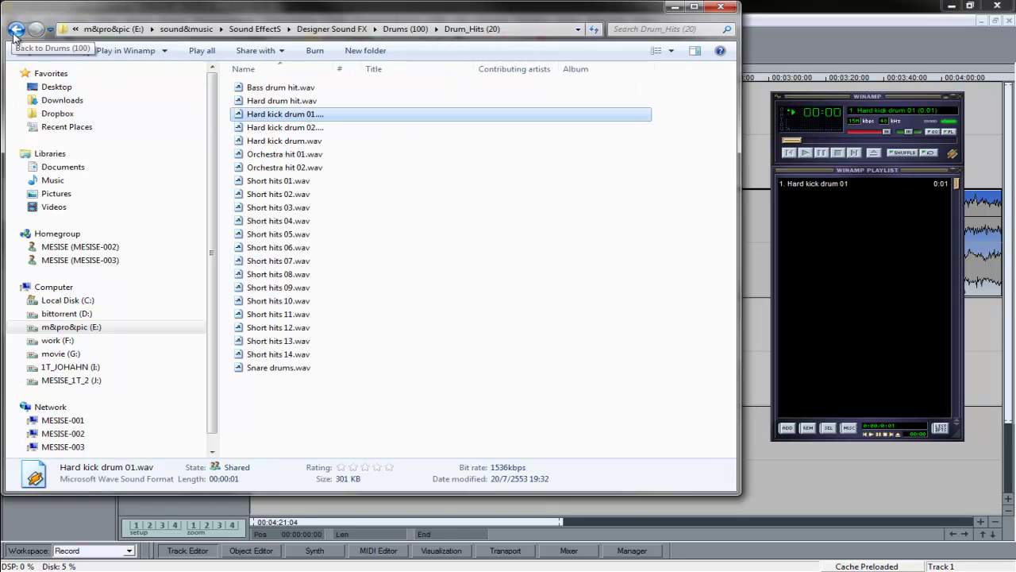
Look through Abstract (100), including Beats (20), and preview Freeze icy crackling.wav and the Glass break 02, high sound from Sounds (80)
{"action": "left_click", "coordinate": [15, 29]}
{"action": "left_click", "coordinate": [16, 29]}
{"action": "double_click", "coordinate": [260, 90]}
{"action": "double_click", "coordinate": [261, 91]}
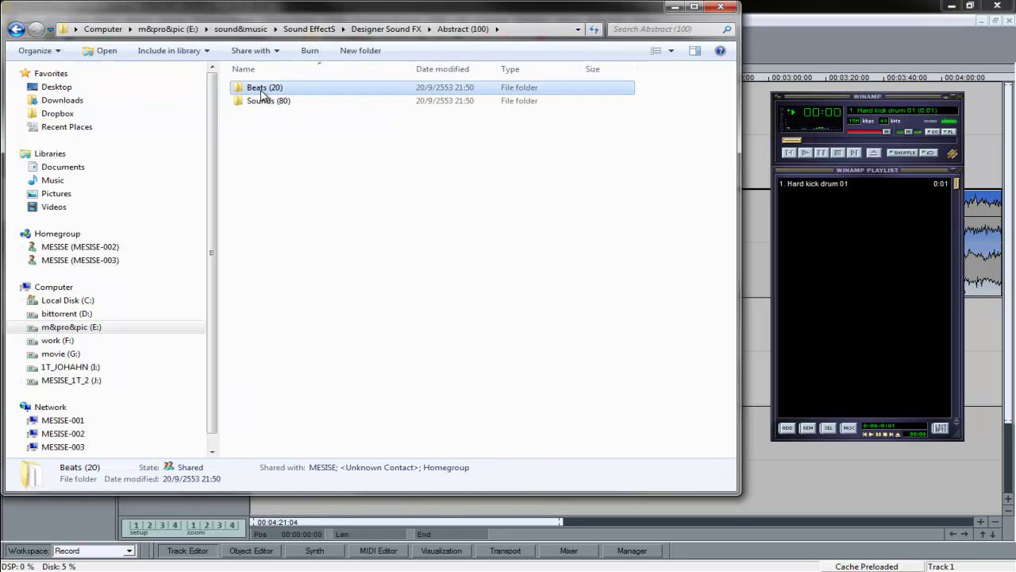
{"action": "left_click", "coordinate": [16, 30]}
{"action": "double_click", "coordinate": [260, 101]}
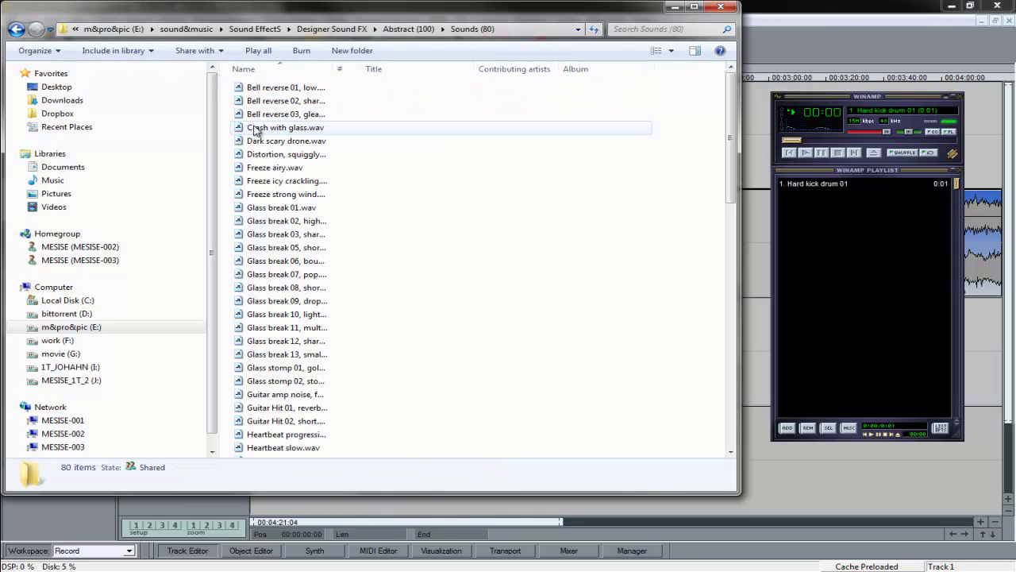
{"action": "double_click", "coordinate": [258, 181]}
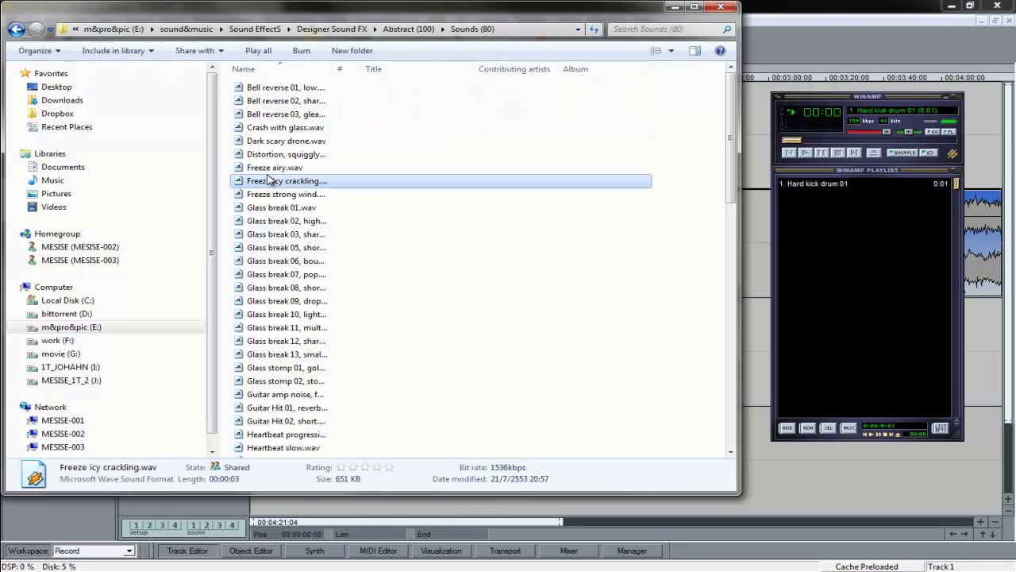
{"action": "double_click", "coordinate": [266, 224]}
{"action": "left_click", "coordinate": [17, 29]}
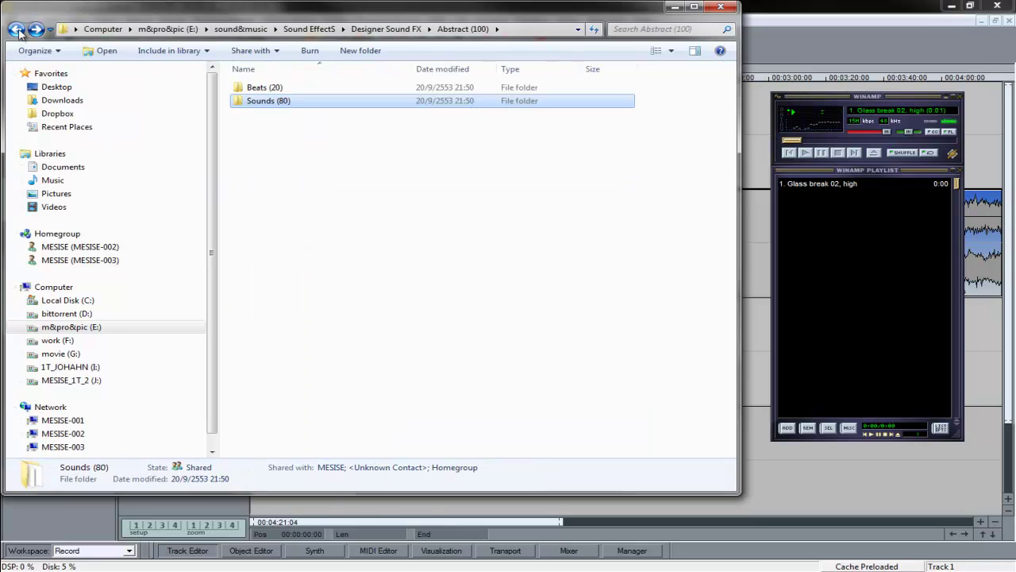
{"action": "left_click", "coordinate": [16, 29]}
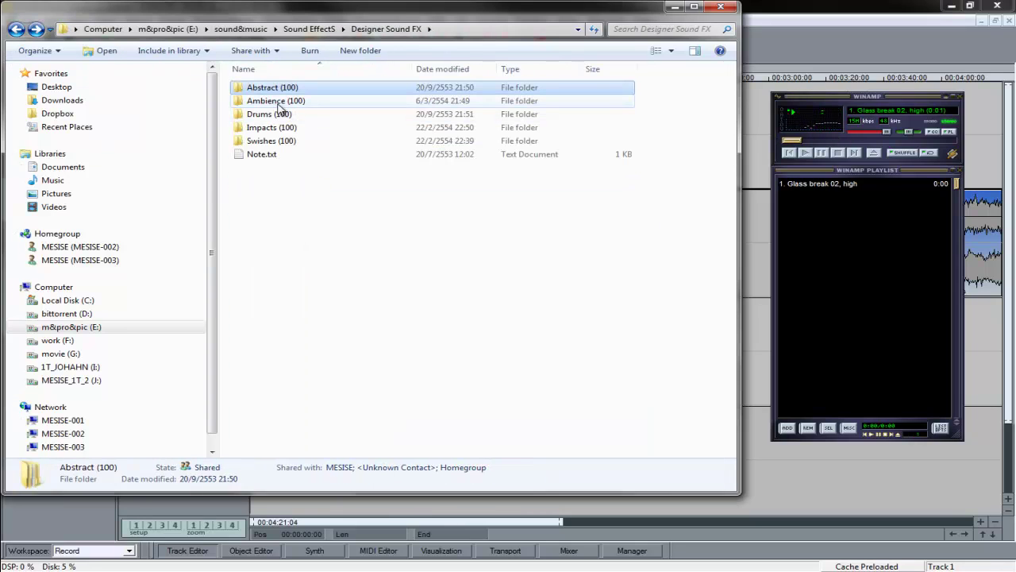
Browse to the Impacts (100) folder and preview Big drum.wav, Big hit.wav and Boiling crash.wav
{"action": "left_click", "coordinate": [921, 159]}
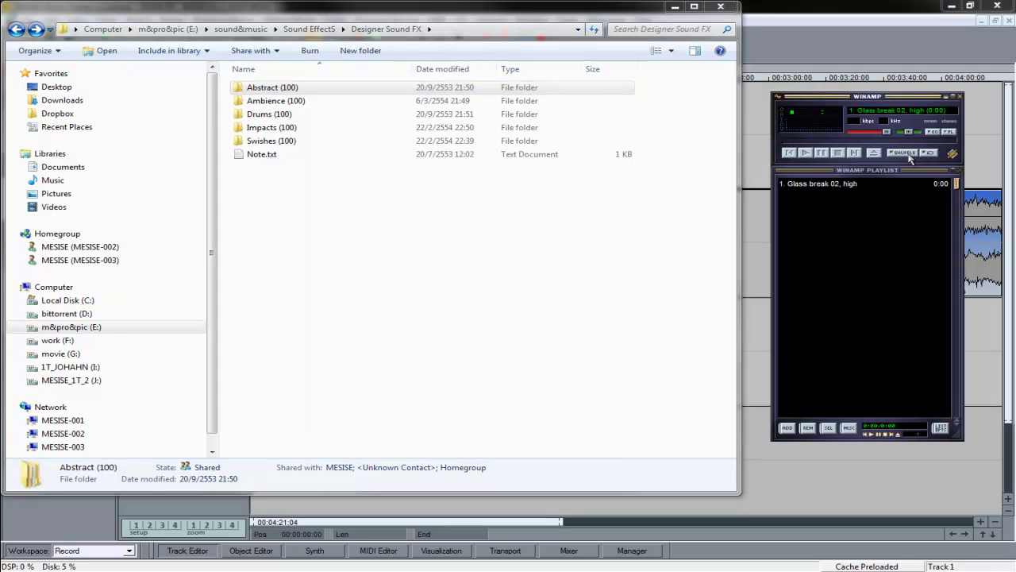
{"action": "left_click", "coordinate": [274, 132]}
{"action": "double_click", "coordinate": [274, 135]}
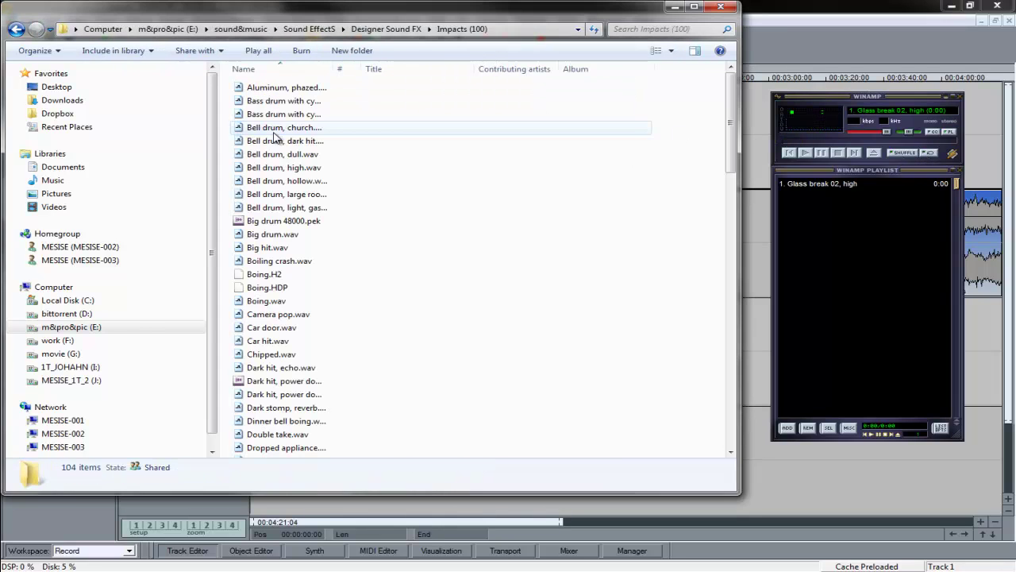
{"action": "left_click", "coordinate": [267, 237]}
{"action": "double_click", "coordinate": [268, 238]}
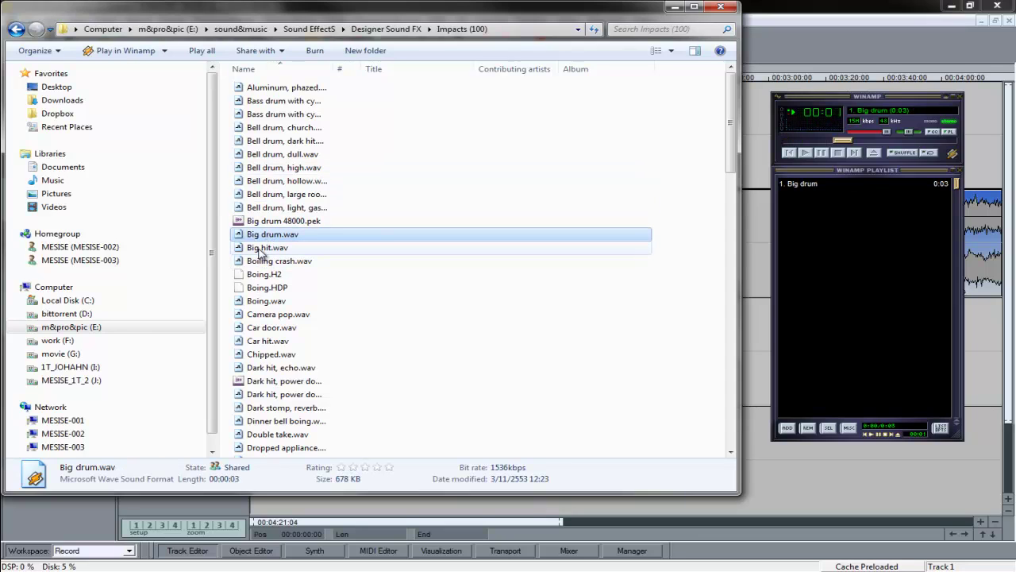
{"action": "double_click", "coordinate": [259, 250]}
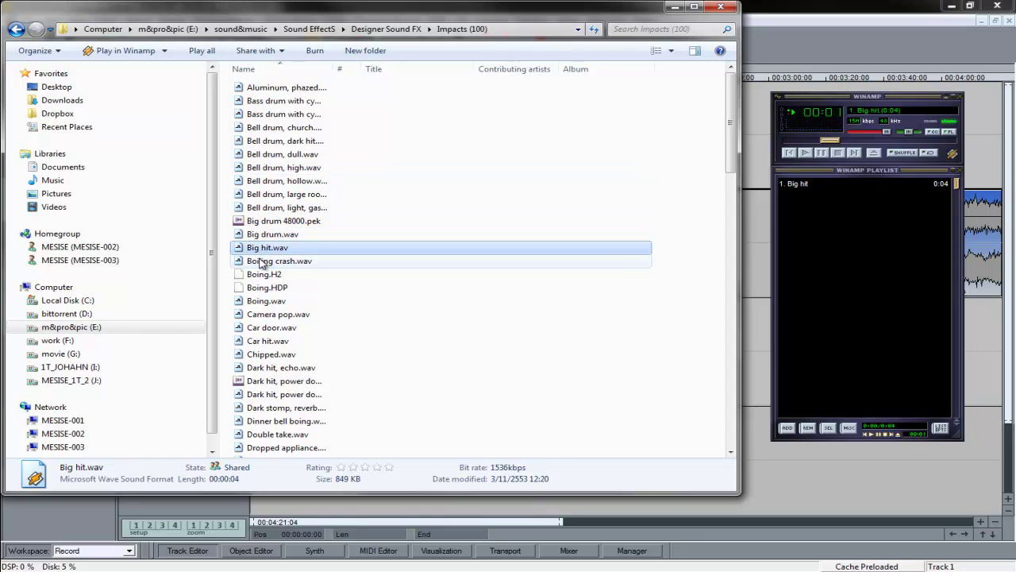
{"action": "double_click", "coordinate": [260, 262]}
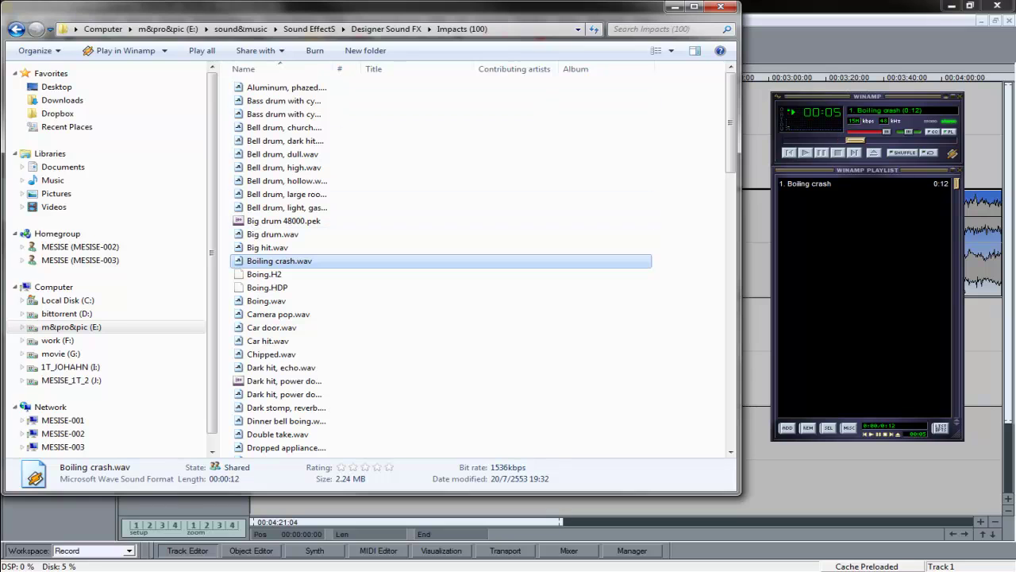
Bring up the New folder window holding the Daft Punk tracks and arrange it beside the Impacts (100) file list
{"action": "key", "text": "alt+Tab"}
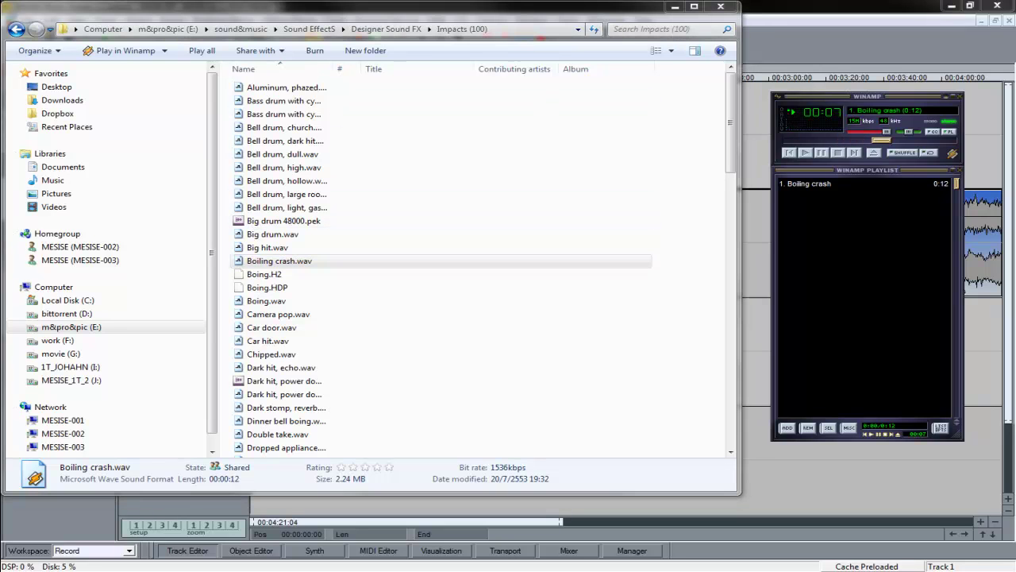
{"action": "left_click_drag", "start_coordinate": [429, 290], "coordinate": [409, 170]}
{"action": "left_click_drag", "start_coordinate": [242, 251], "coordinate": [812, 347]}
{"action": "left_click_drag", "start_coordinate": [813, 310], "coordinate": [852, 530]}
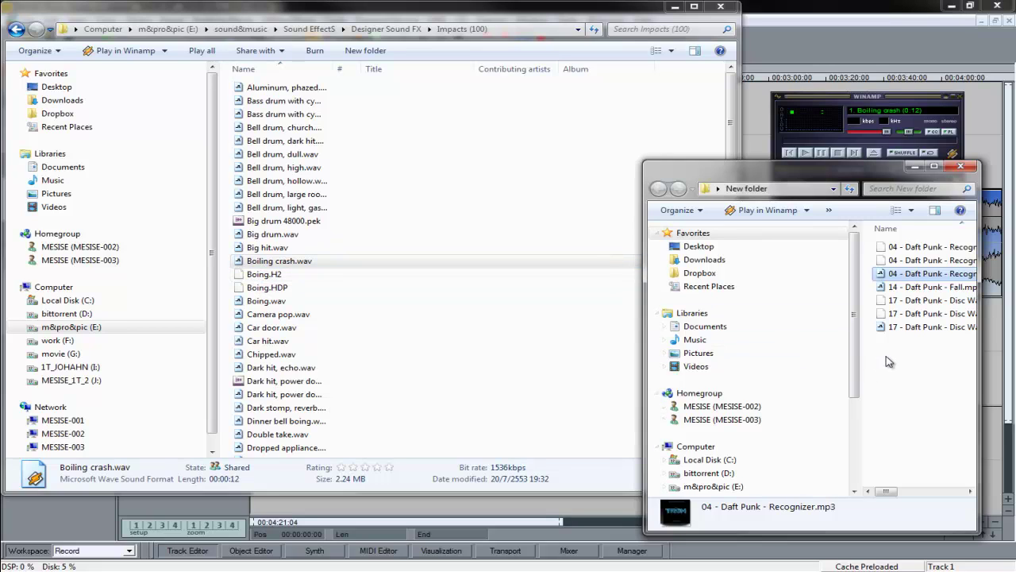
Compare the impact sounds Boiling crash.wav, Big hit.wav, Big drum.wav, Dark hit, echo.wav and Dark hit, power down.wav by playing each one
{"action": "double_click", "coordinate": [264, 267]}
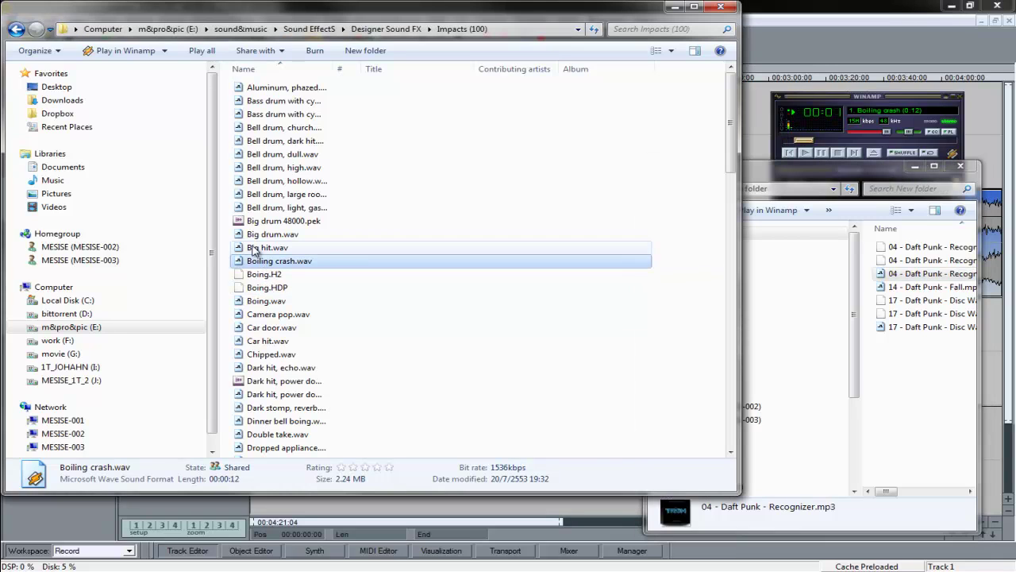
{"action": "double_click", "coordinate": [252, 248]}
{"action": "double_click", "coordinate": [254, 236]}
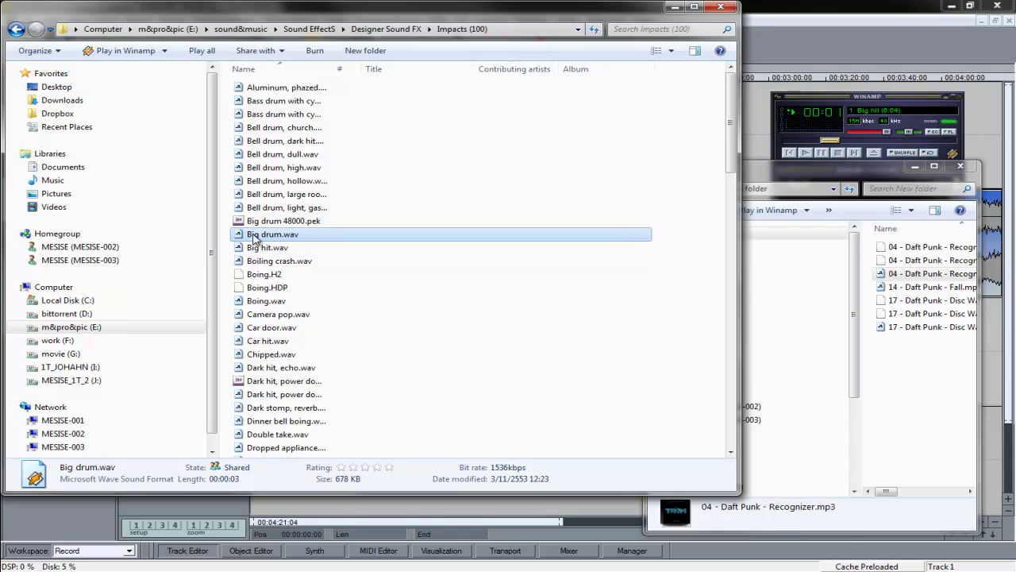
{"action": "double_click", "coordinate": [270, 369]}
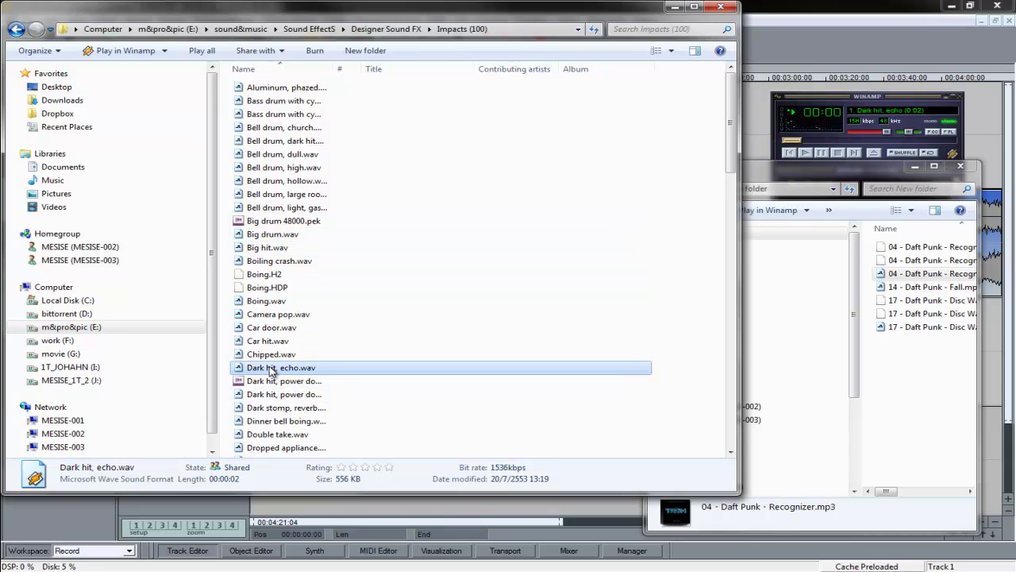
{"action": "double_click", "coordinate": [260, 395]}
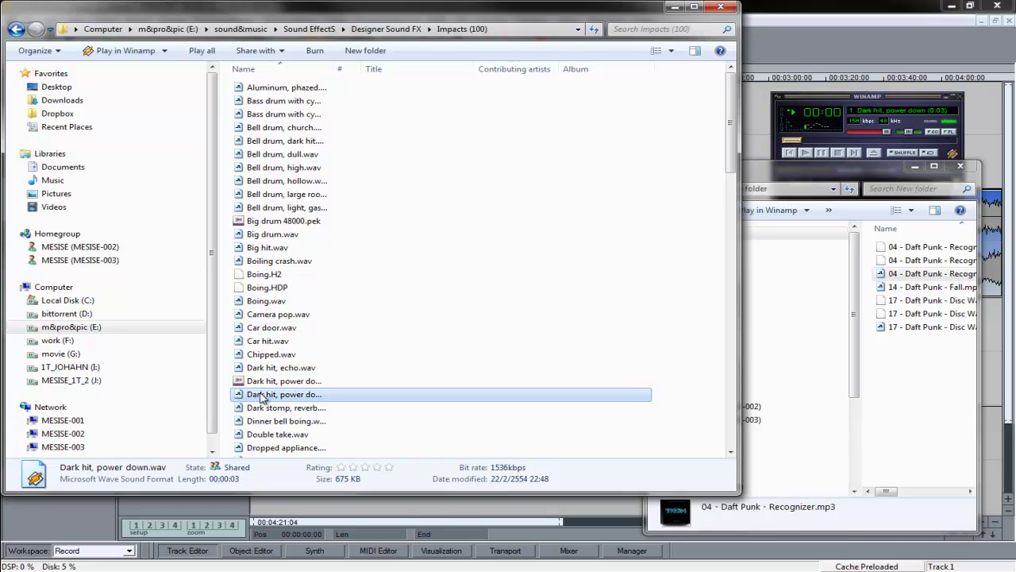
Replay Big drum.wav and copy it from Impacts (100) into New folder with the Daft Punk tracks
{"action": "double_click", "coordinate": [272, 235]}
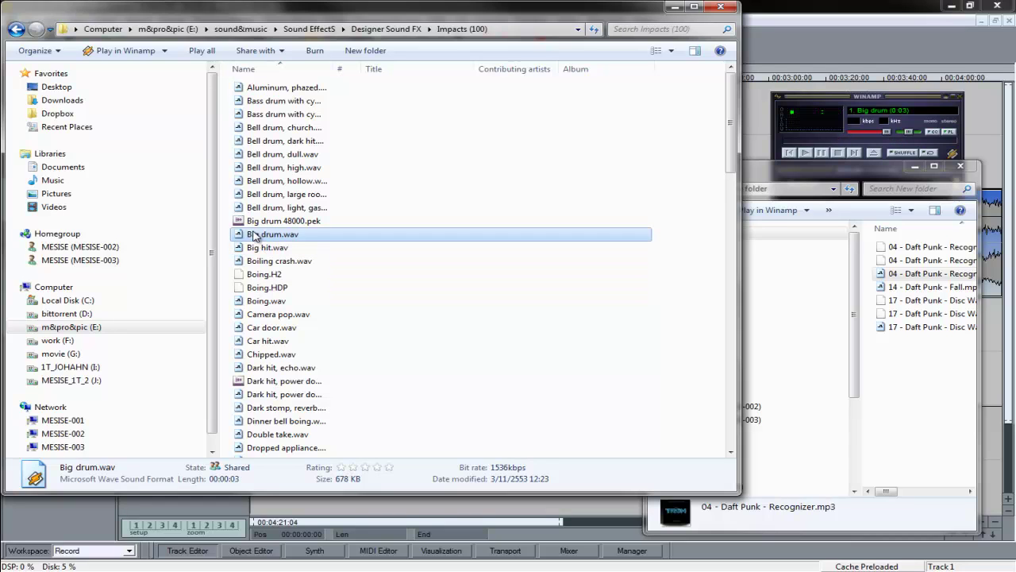
{"action": "left_click_drag", "start_coordinate": [250, 238], "coordinate": [934, 397]}
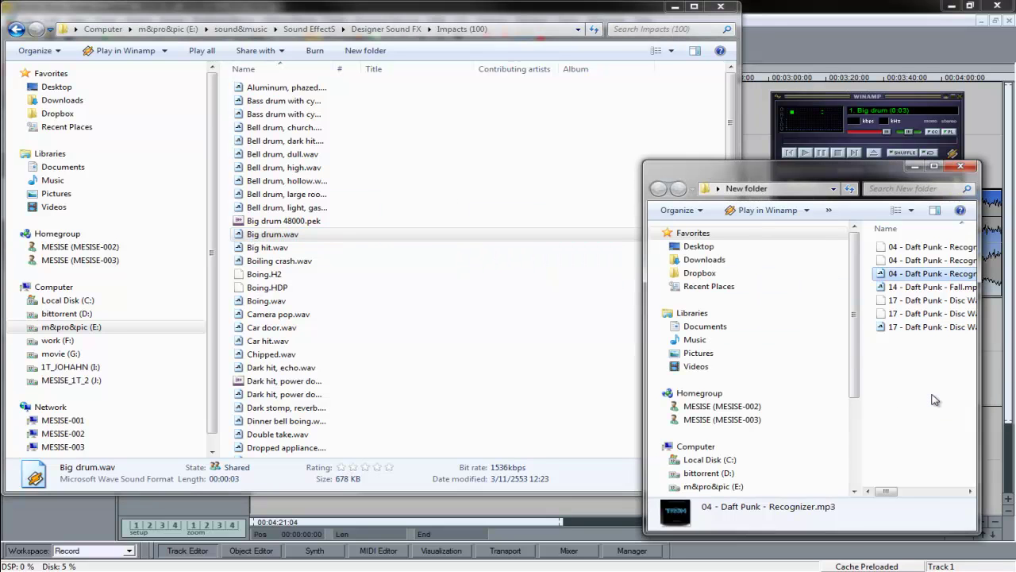
Look into the Swishes (100) folder, then open Ambience (100) and preview Broken airtank.wav and Broken robot.wav
{"action": "left_click", "coordinate": [18, 30]}
{"action": "double_click", "coordinate": [245, 140]}
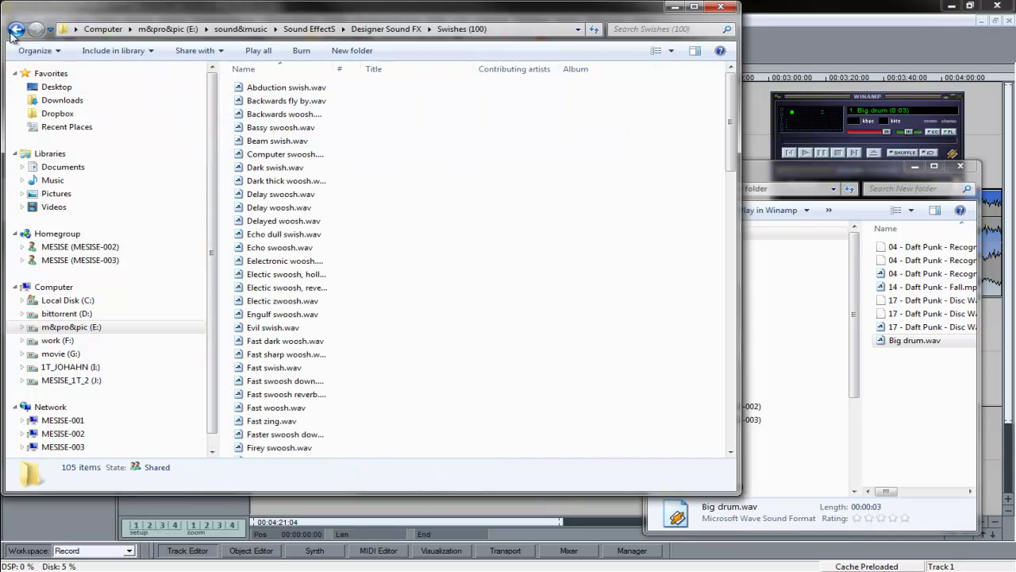
{"action": "left_click", "coordinate": [15, 32]}
{"action": "double_click", "coordinate": [254, 114]}
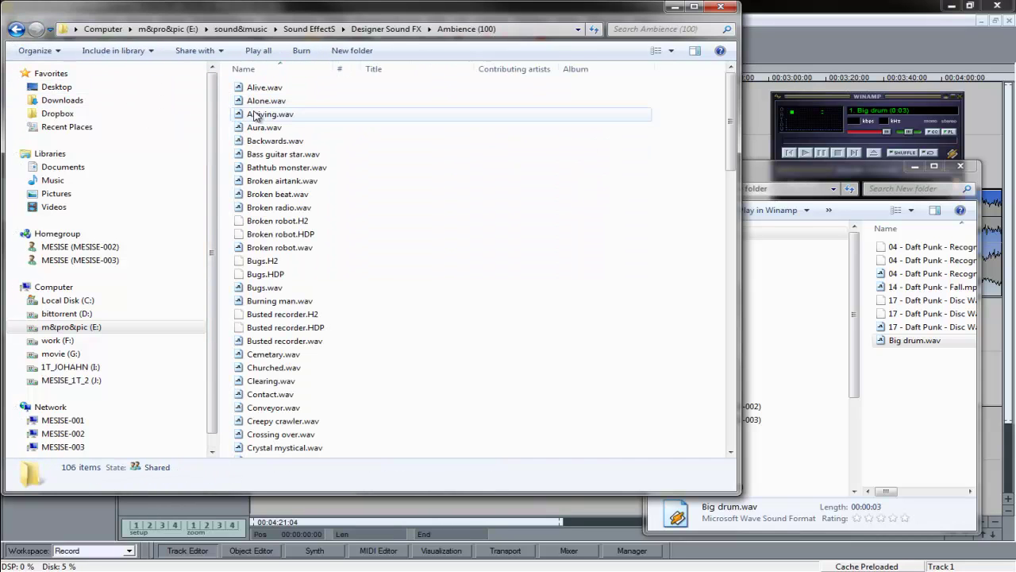
{"action": "scroll", "coordinate": [313, 294], "scroll_direction": "down", "scroll_amount": 5}
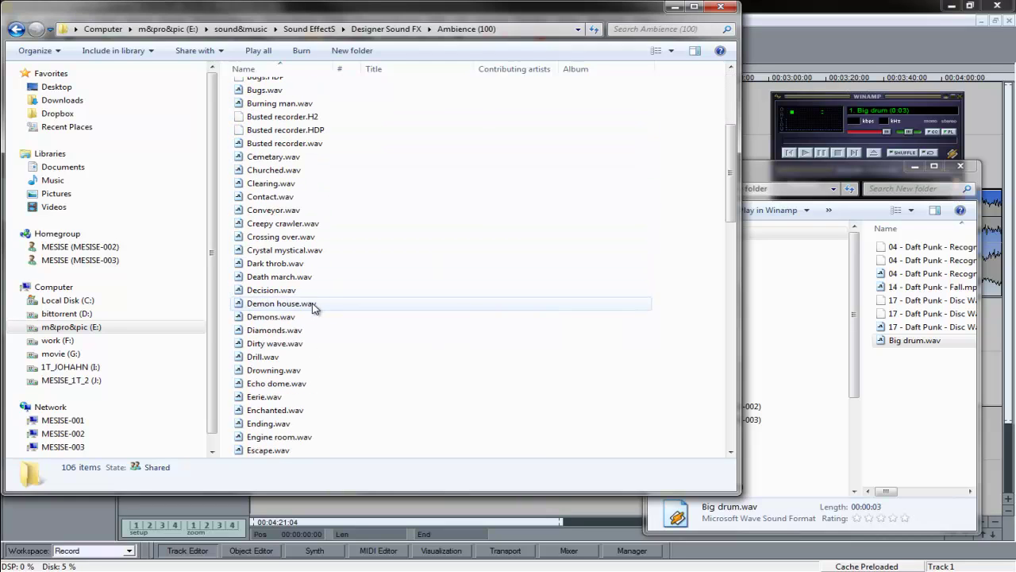
{"action": "scroll", "coordinate": [300, 317], "scroll_direction": "up", "scroll_amount": 3}
{"action": "double_click", "coordinate": [264, 96]}
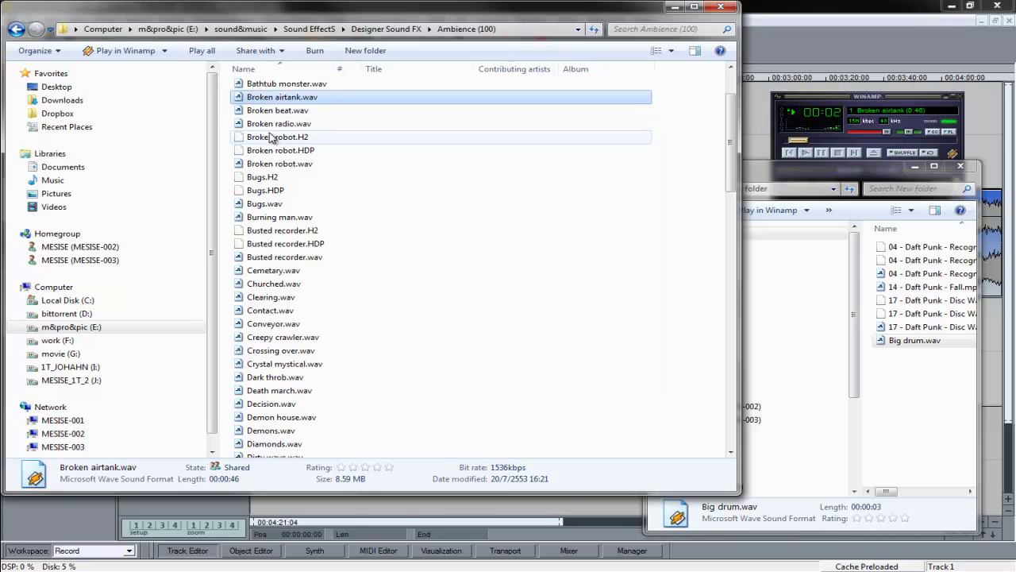
{"action": "left_click", "coordinate": [270, 164]}
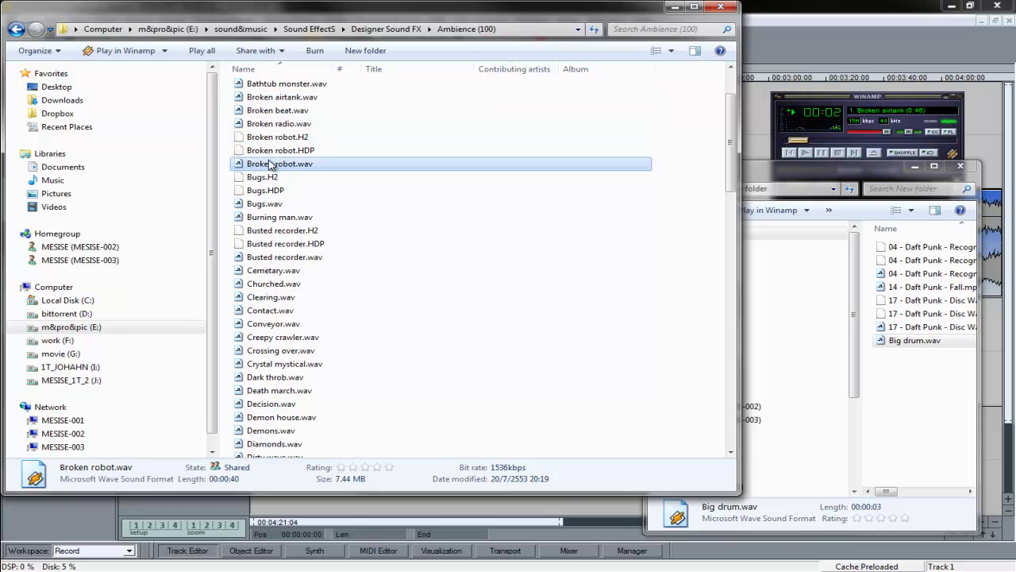
Leave and reopen the Ambience (100) folder, then preview Bugs.wav and Burning man.wav
{"action": "left_click", "coordinate": [15, 30]}
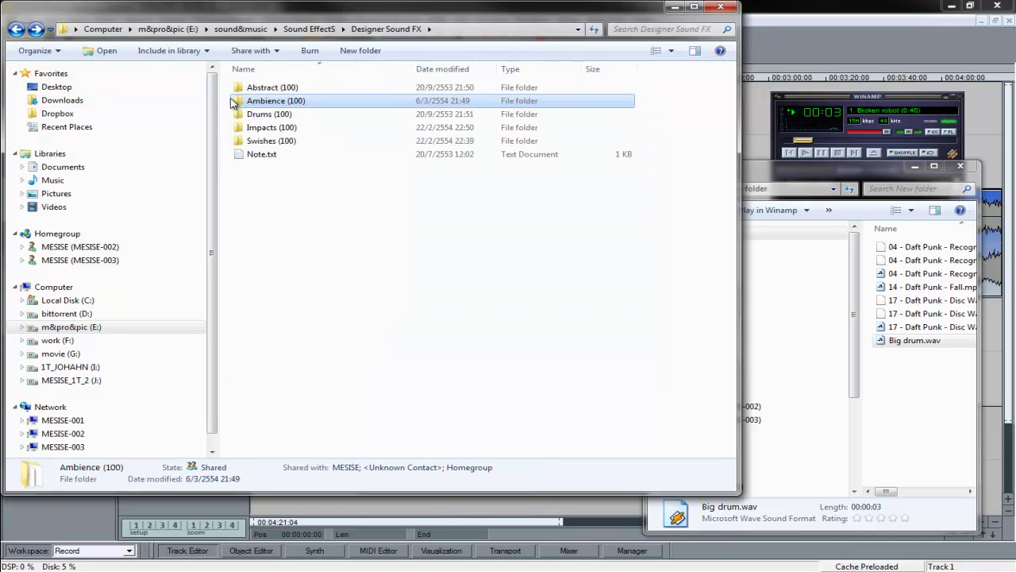
{"action": "left_click", "coordinate": [36, 29]}
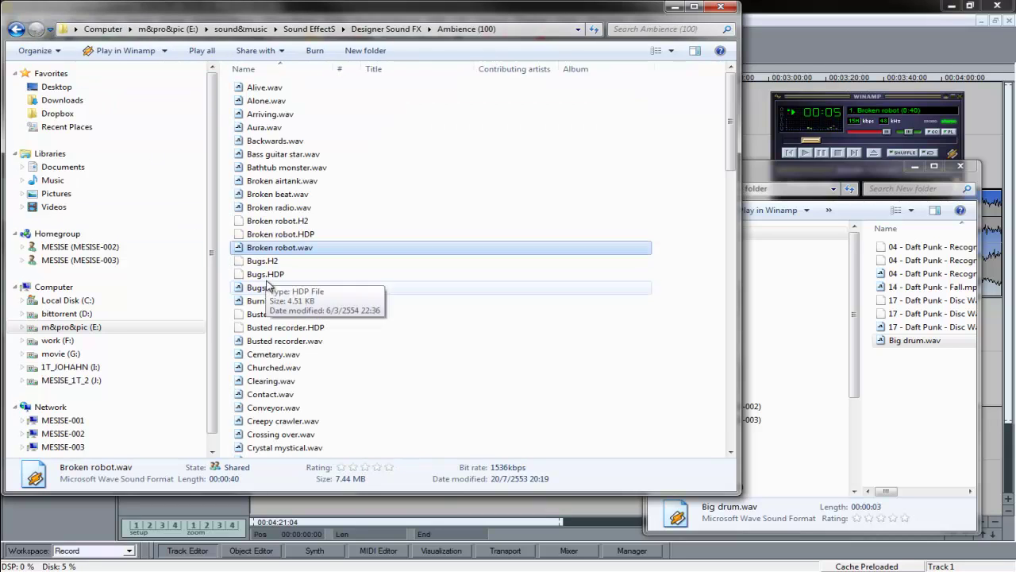
{"action": "left_click", "coordinate": [263, 289]}
{"action": "double_click", "coordinate": [266, 301]}
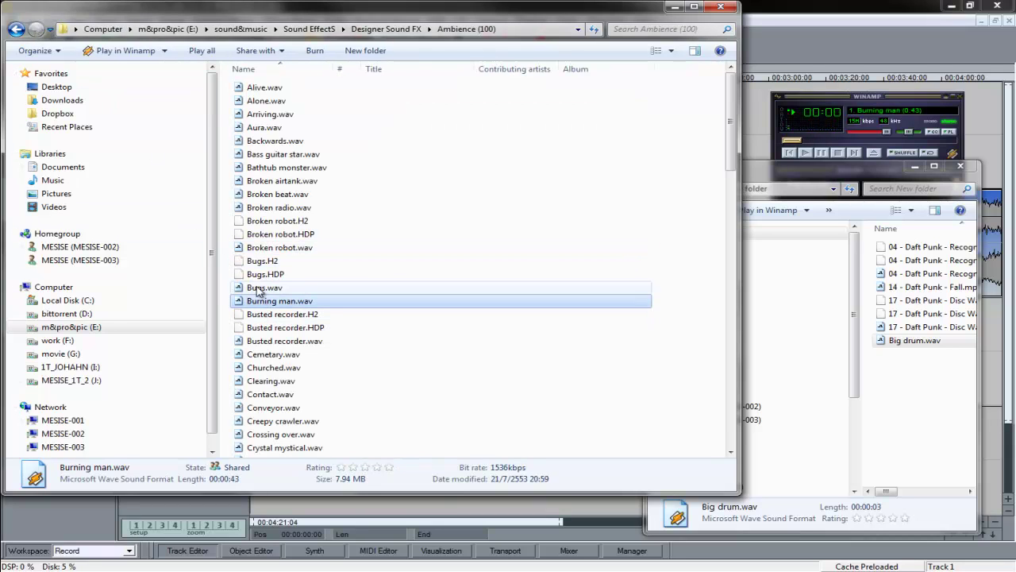
Preview Backwards fly by.wav, Dark swish.wav, Echo swoosh.wav and Dark thick woosh.wav from Swishes (100), then return to Designer Sound FX
{"action": "left_click", "coordinate": [16, 29]}
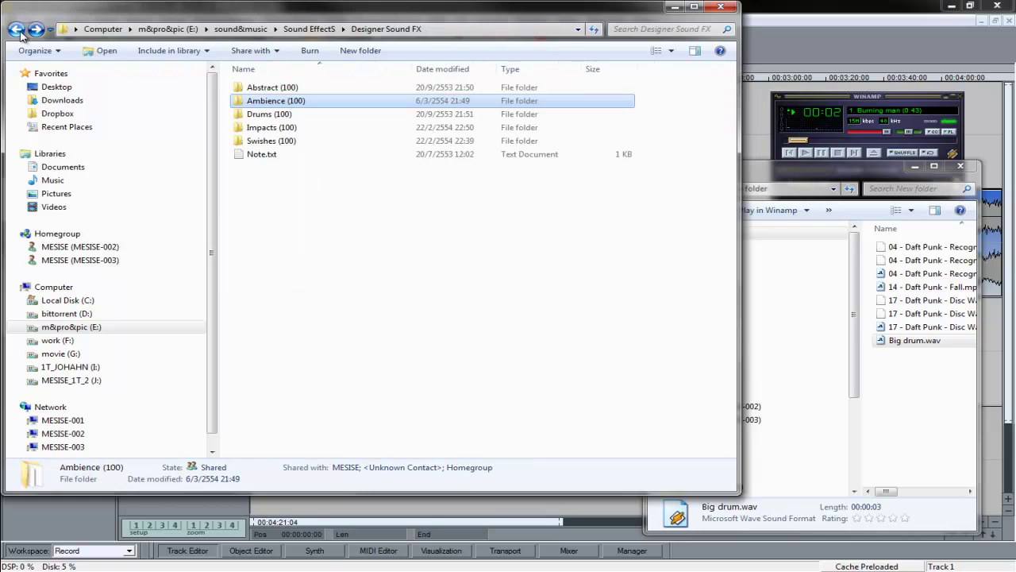
{"action": "double_click", "coordinate": [267, 140]}
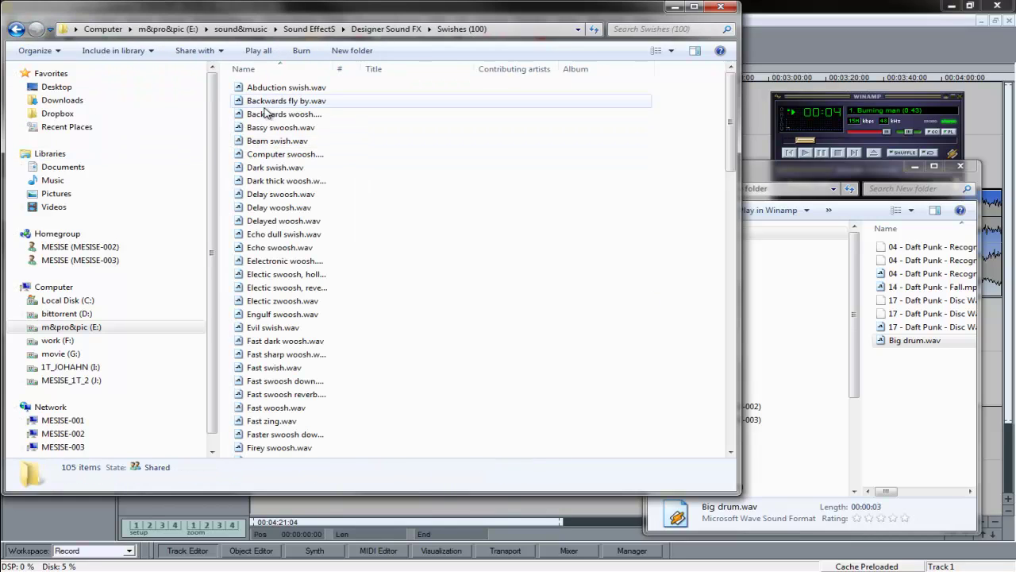
{"action": "left_click", "coordinate": [266, 102]}
{"action": "left_click", "coordinate": [266, 167]}
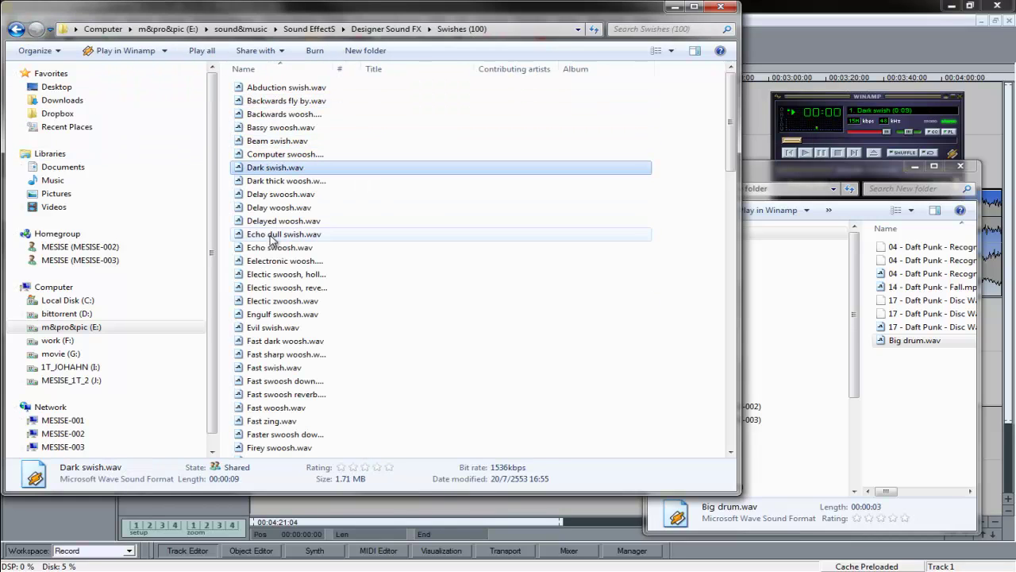
{"action": "left_click", "coordinate": [268, 248]}
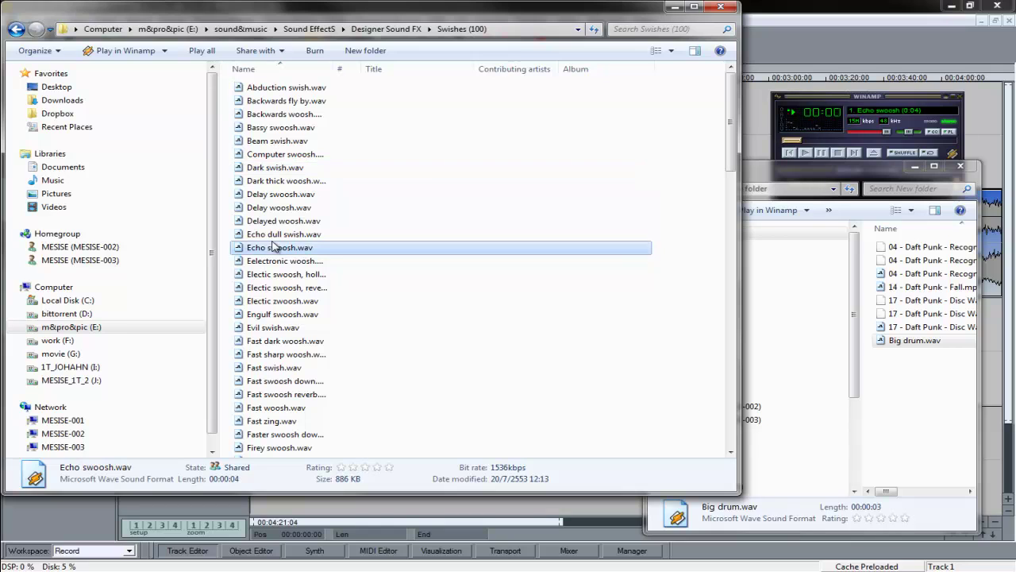
{"action": "left_click", "coordinate": [263, 288]}
{"action": "left_click", "coordinate": [269, 182]}
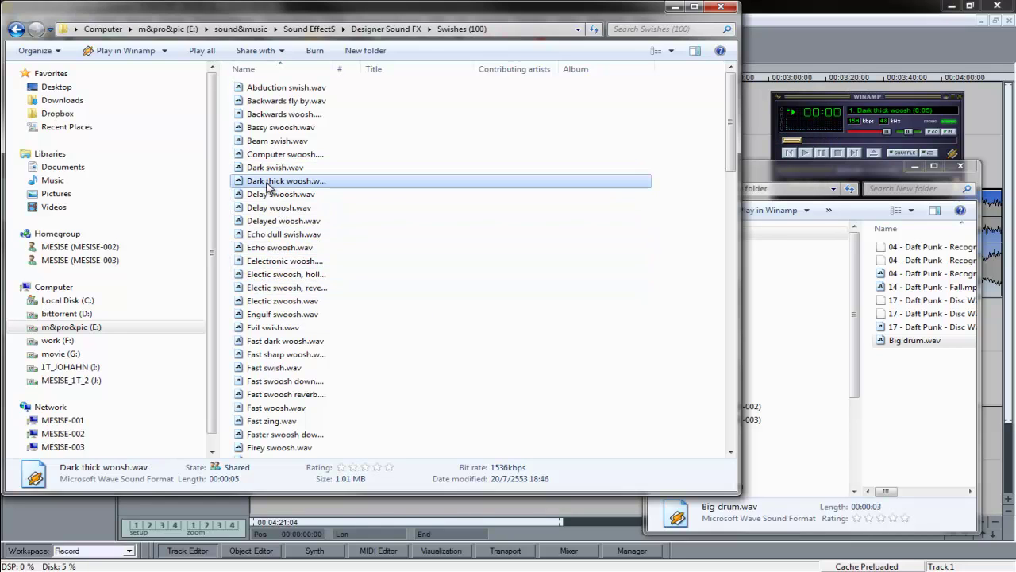
{"action": "left_click", "coordinate": [16, 32]}
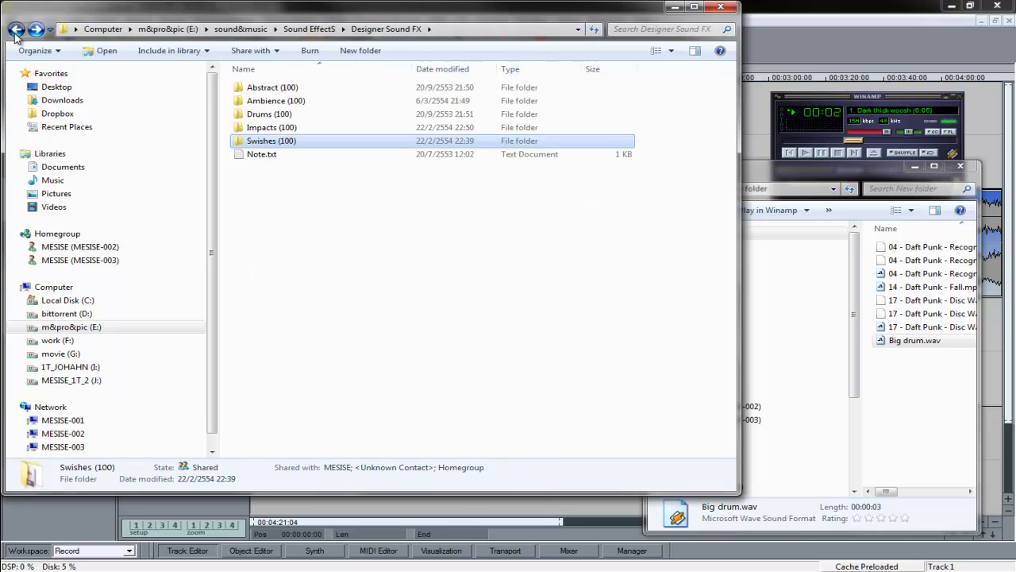
Open the Beats (20) folder inside Abstract (100), preview Chase.wav, and return to Abstract (100)
{"action": "left_click", "coordinate": [16, 32]}
{"action": "left_click", "coordinate": [35, 30]}
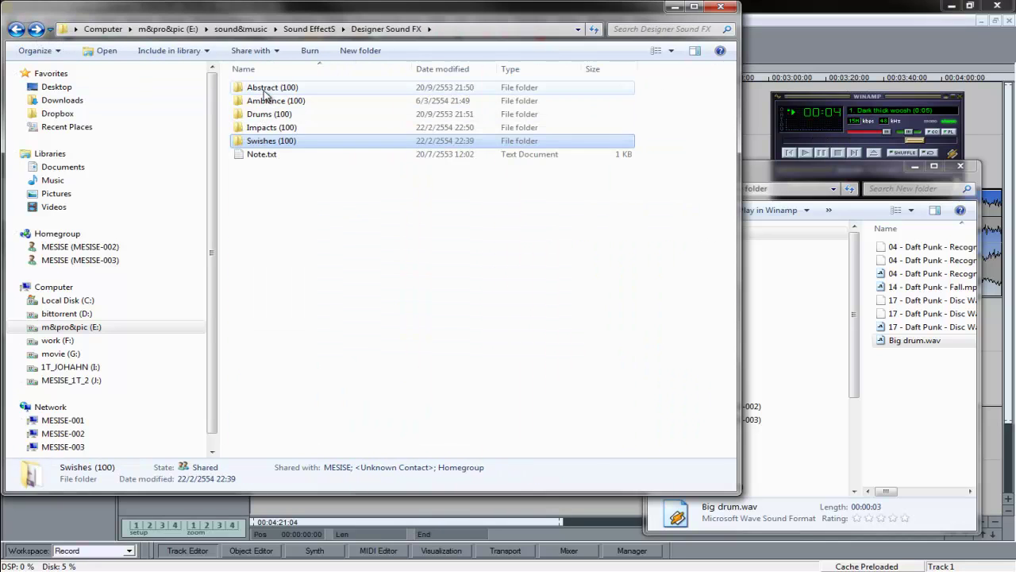
{"action": "double_click", "coordinate": [262, 87]}
{"action": "left_click", "coordinate": [259, 92]}
{"action": "double_click", "coordinate": [258, 89]}
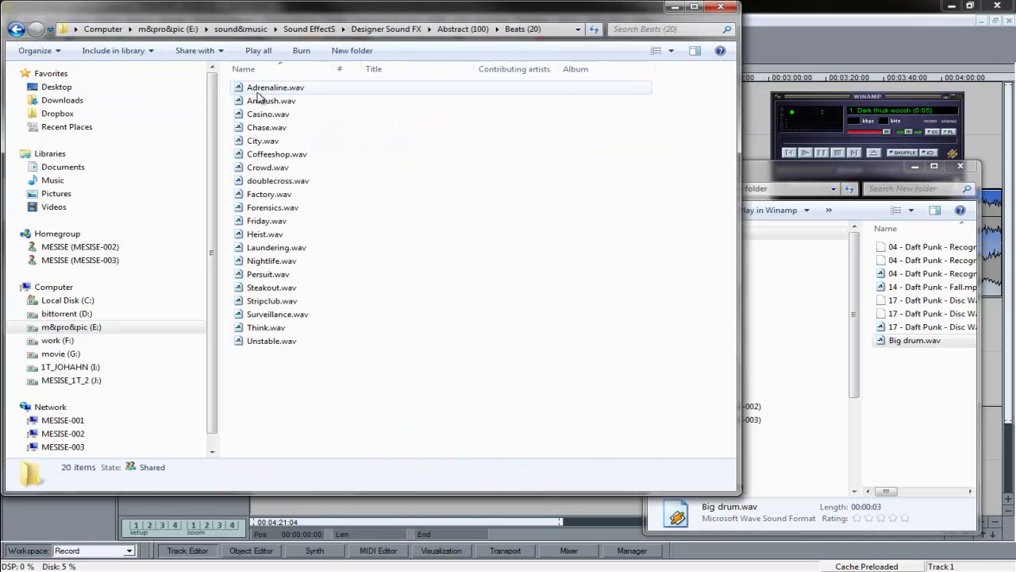
{"action": "left_click", "coordinate": [256, 128]}
{"action": "left_click", "coordinate": [16, 32]}
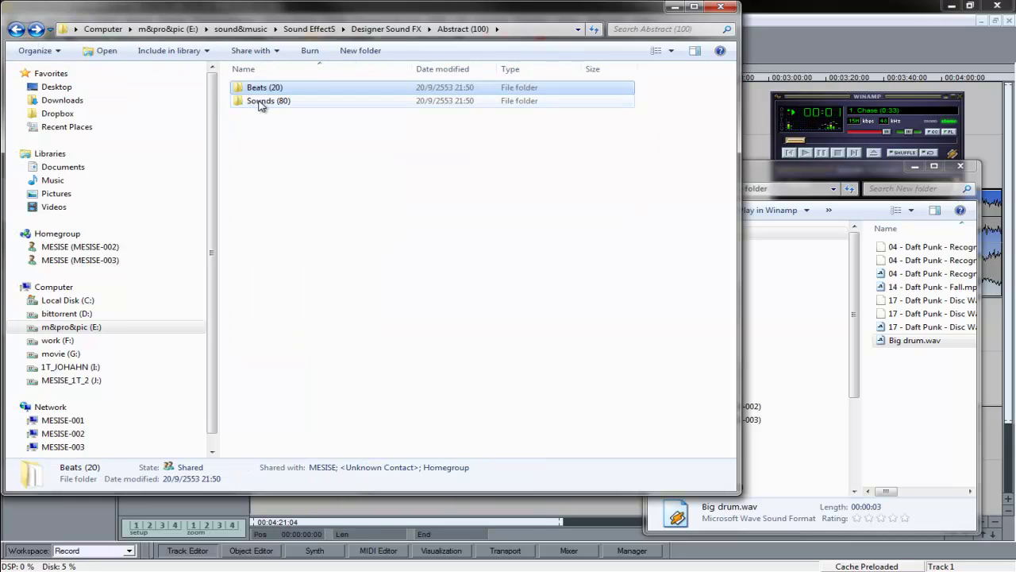
Preview crash, glass break, heartbeat and paper rip effects in Sounds (80), ending with Paper rip fast 01, scratch, duct tape.wav, and leave the folder
{"action": "double_click", "coordinate": [261, 101]}
{"action": "double_click", "coordinate": [262, 127]}
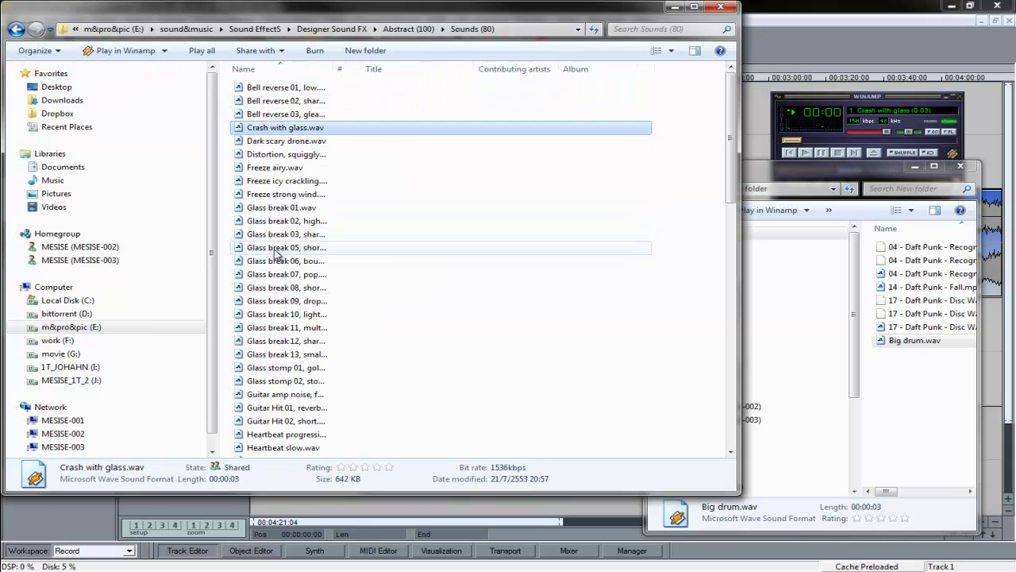
{"action": "double_click", "coordinate": [286, 354]}
{"action": "double_click", "coordinate": [298, 434]}
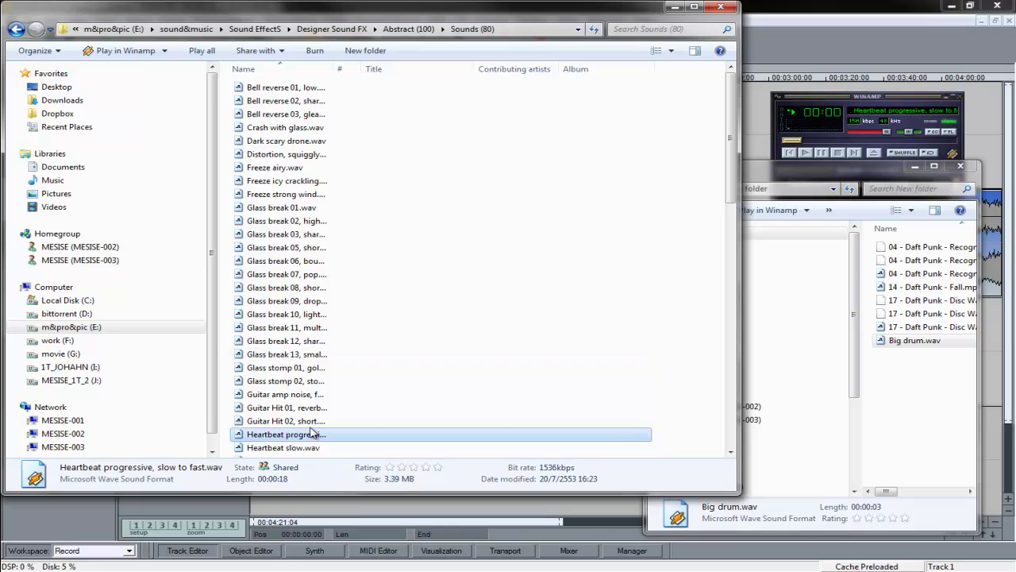
{"action": "scroll", "coordinate": [298, 435], "scroll_direction": "down", "scroll_amount": 9}
{"action": "double_click", "coordinate": [286, 224]}
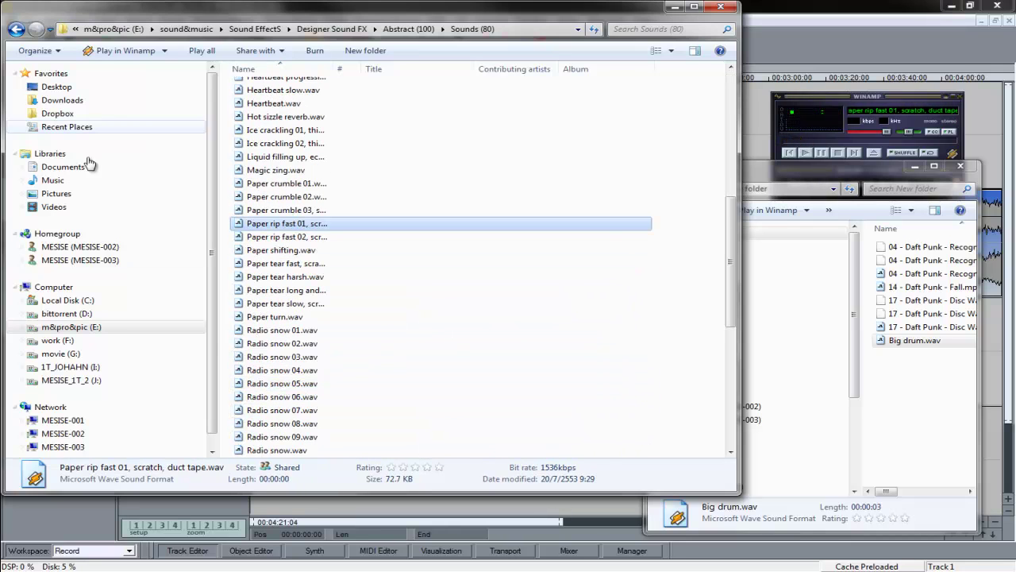
{"action": "left_click", "coordinate": [16, 29]}
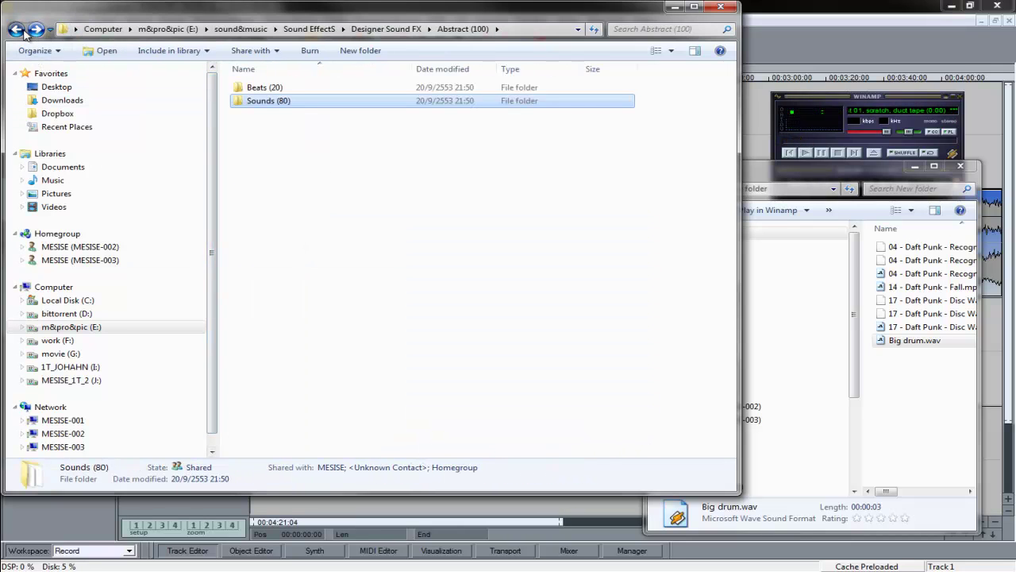
Open Ambience (100) in Designer Sound FX and preview sounds including Contact.wav and Diamonds.wav
{"action": "left_click", "coordinate": [16, 30]}
{"action": "double_click", "coordinate": [261, 101]}
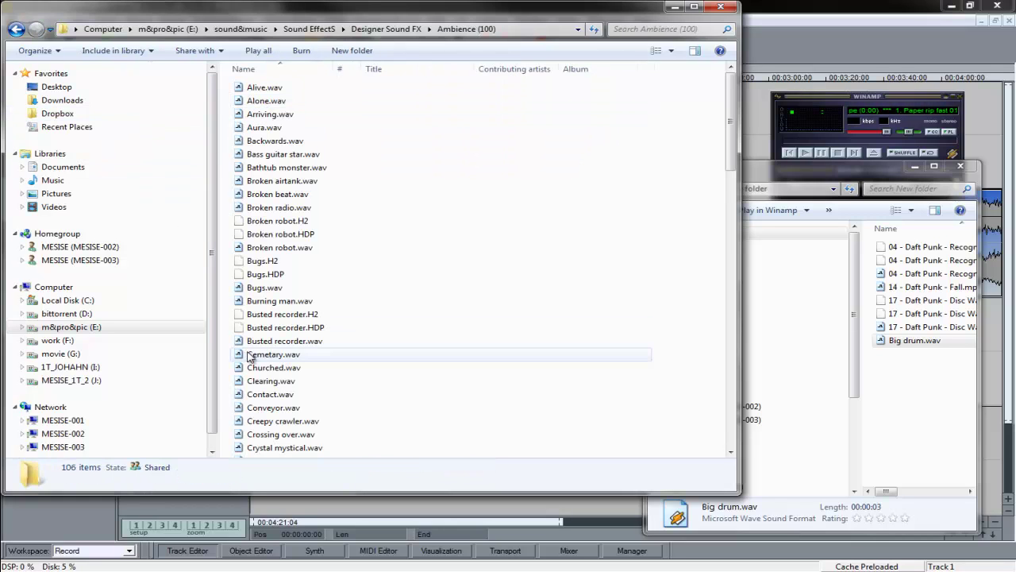
{"action": "scroll", "coordinate": [278, 347], "scroll_direction": "down", "scroll_amount": 1}
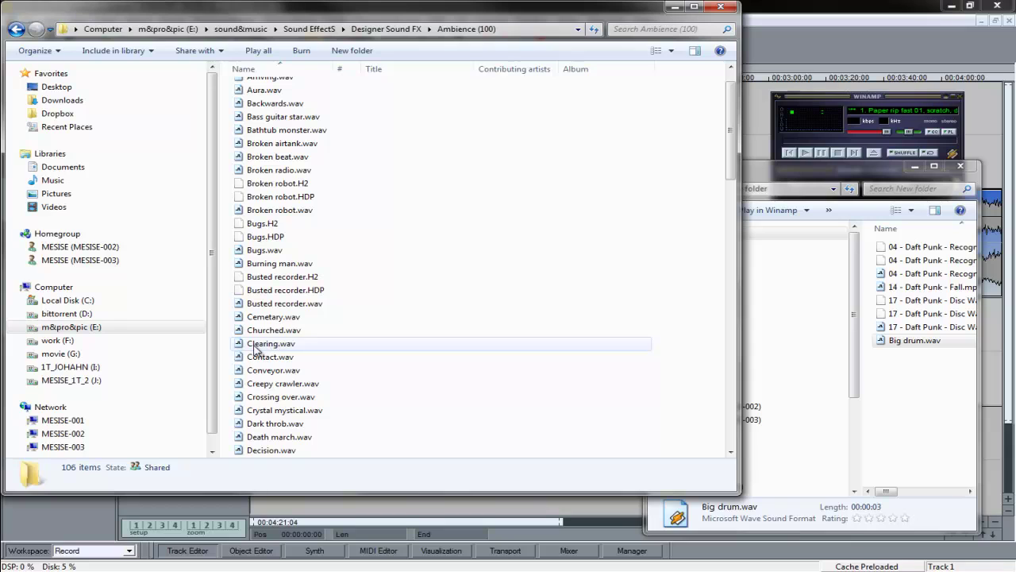
{"action": "scroll", "coordinate": [258, 350], "scroll_direction": "down", "scroll_amount": 1}
{"action": "double_click", "coordinate": [274, 317]}
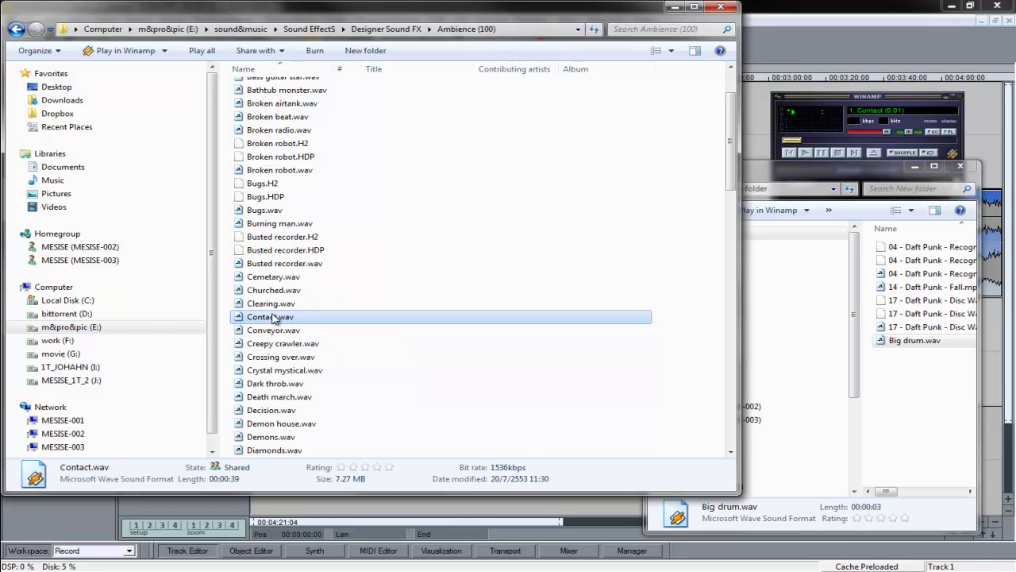
{"action": "scroll", "coordinate": [272, 322], "scroll_direction": "down", "scroll_amount": 1}
{"action": "double_click", "coordinate": [270, 330]}
{"action": "scroll", "coordinate": [266, 332], "scroll_direction": "down", "scroll_amount": 2}
{"action": "left_click", "coordinate": [263, 332]}
{"action": "double_click", "coordinate": [262, 332]}
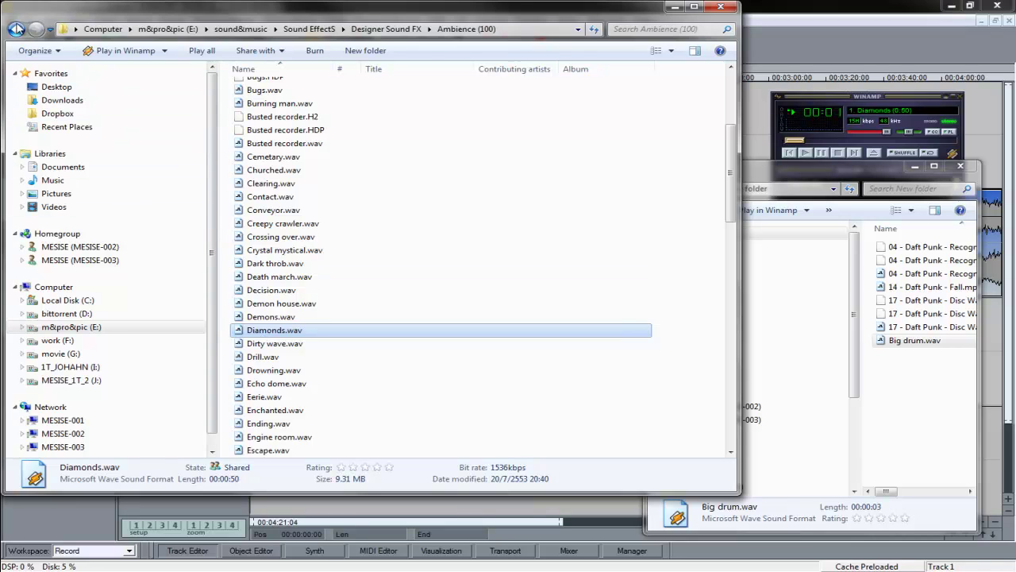
Look into Build_Ups (60) under Drums (100), then preview Crash 04.wav and Reverse 02.wav in Cymbals (20)
{"action": "left_click", "coordinate": [16, 28]}
{"action": "double_click", "coordinate": [247, 102]}
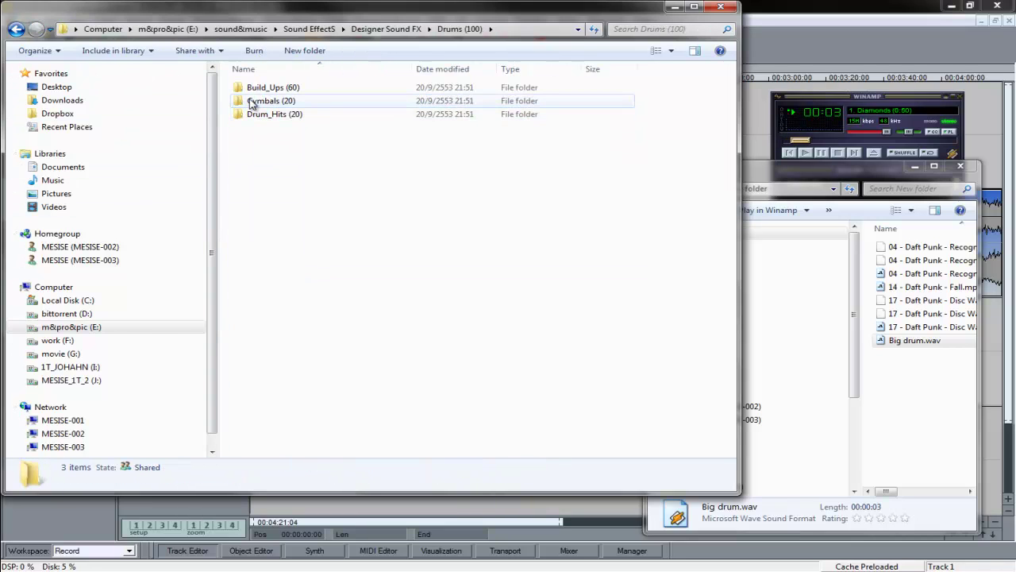
{"action": "double_click", "coordinate": [253, 88]}
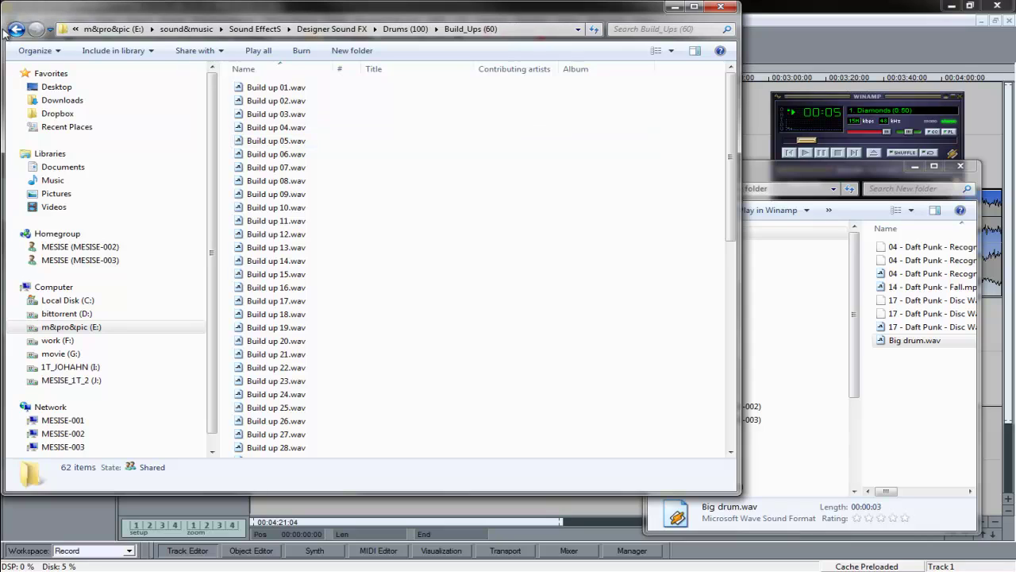
{"action": "left_click", "coordinate": [14, 29]}
{"action": "double_click", "coordinate": [257, 100]}
{"action": "left_click", "coordinate": [266, 131]}
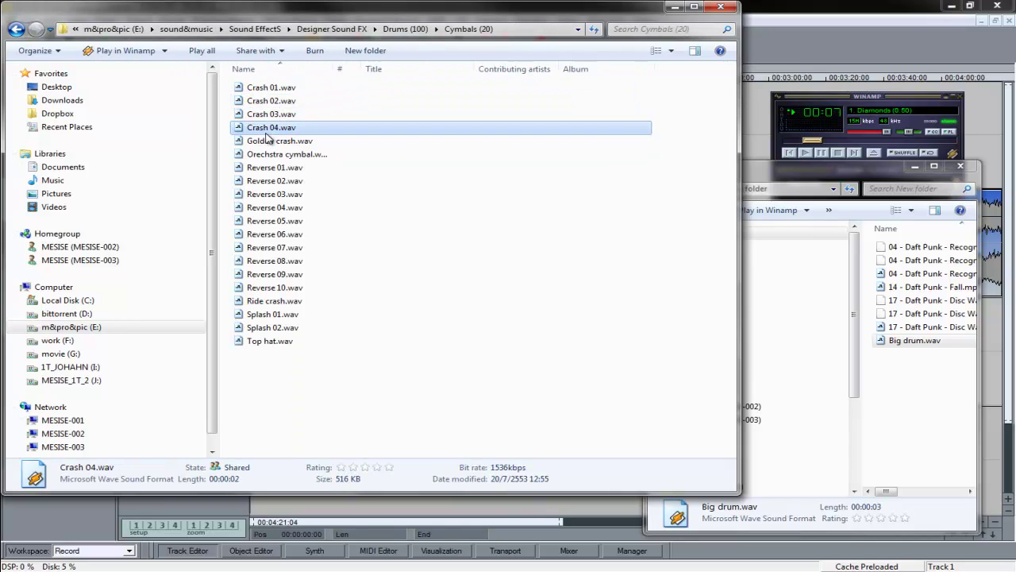
{"action": "double_click", "coordinate": [267, 181]}
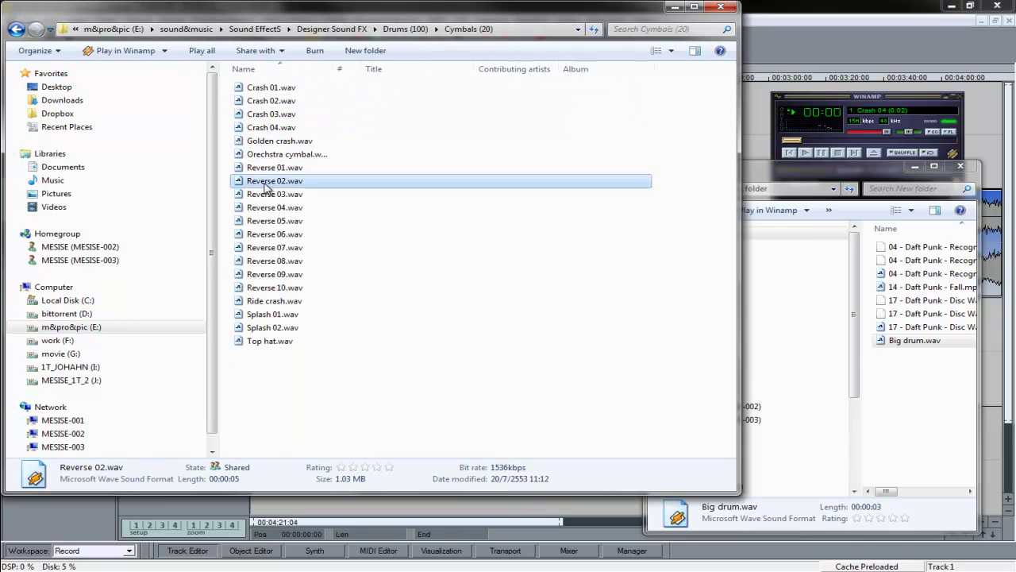
Open Drum_Hits (20) under Drums (100), preview Short hits 02.wav, and return to Drums (100)
{"action": "left_click", "coordinate": [16, 29]}
{"action": "double_click", "coordinate": [254, 115]}
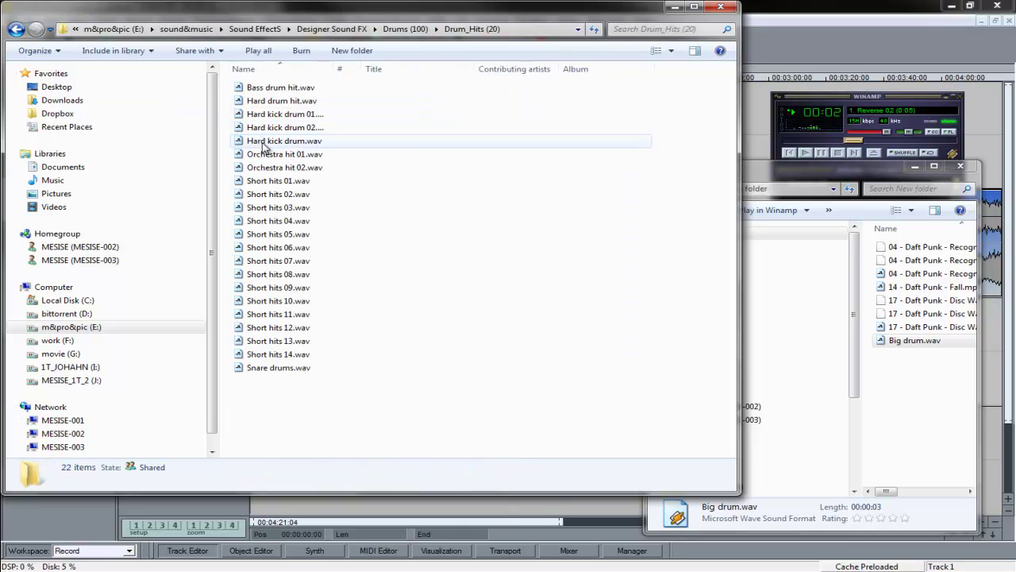
{"action": "left_click", "coordinate": [263, 143]}
{"action": "double_click", "coordinate": [262, 195]}
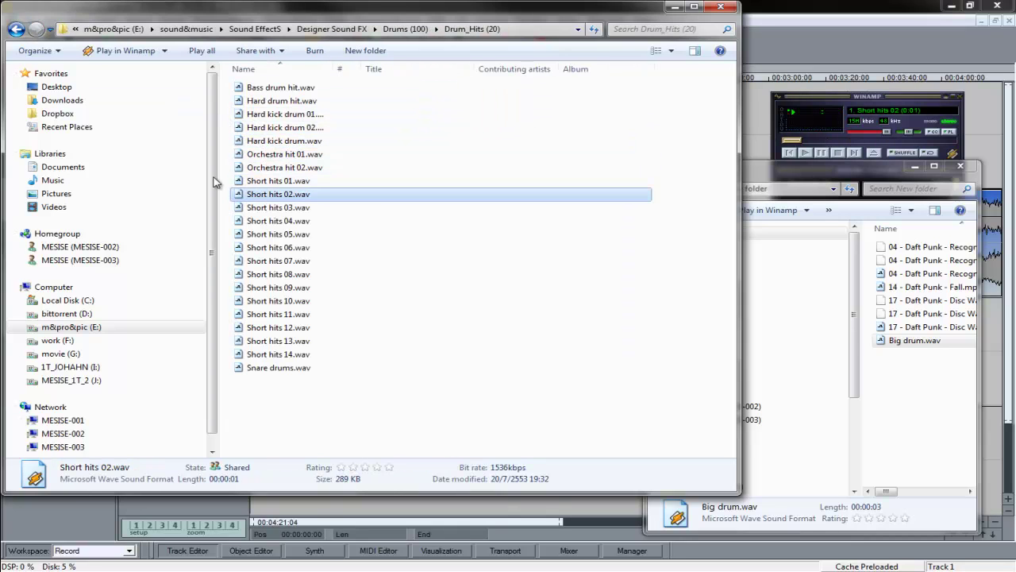
{"action": "left_click", "coordinate": [16, 29]}
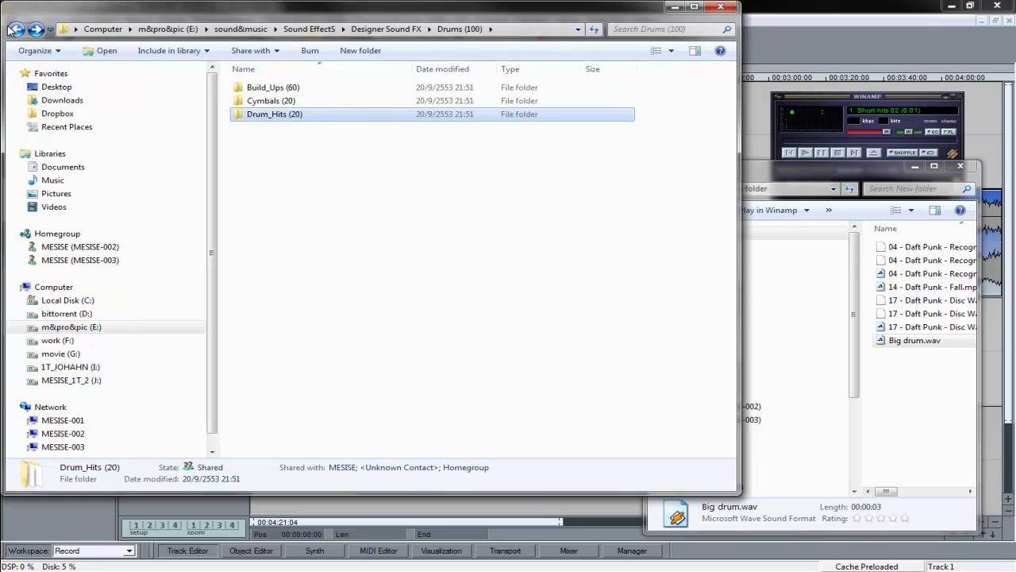
Open Impacts (100) and preview Bell drum, church.wav, Bell drum, dark hit.wav and Bass drum with cymbal, dull.wav
{"action": "left_click", "coordinate": [15, 29]}
{"action": "double_click", "coordinate": [258, 127]}
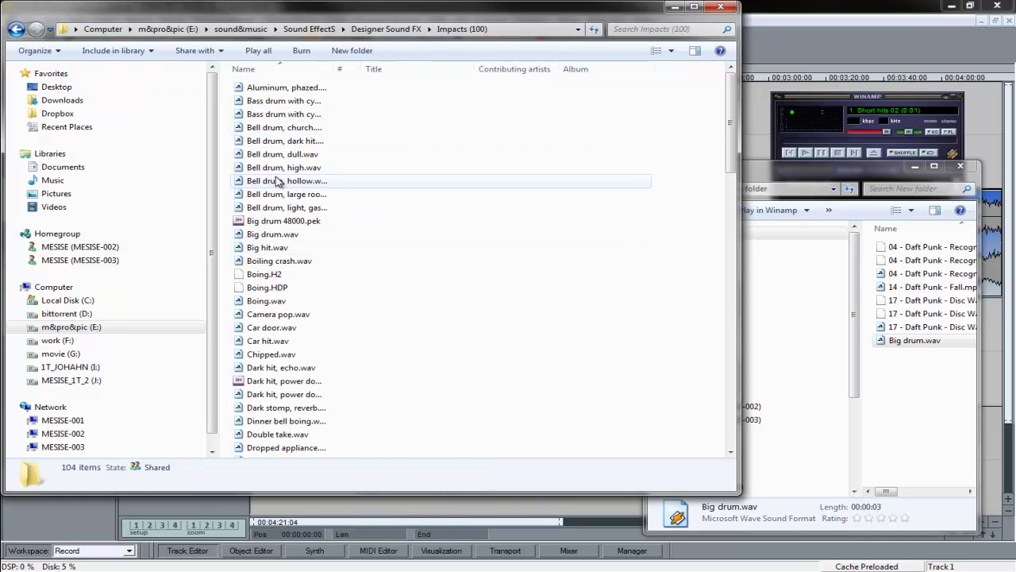
{"action": "double_click", "coordinate": [278, 181]}
{"action": "left_click", "coordinate": [264, 129]}
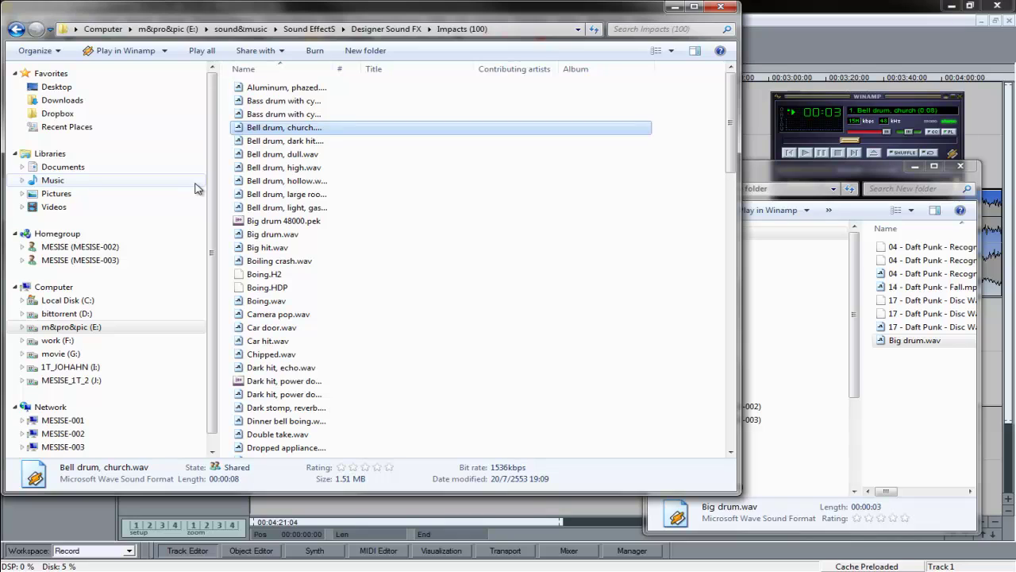
{"action": "double_click", "coordinate": [288, 130]}
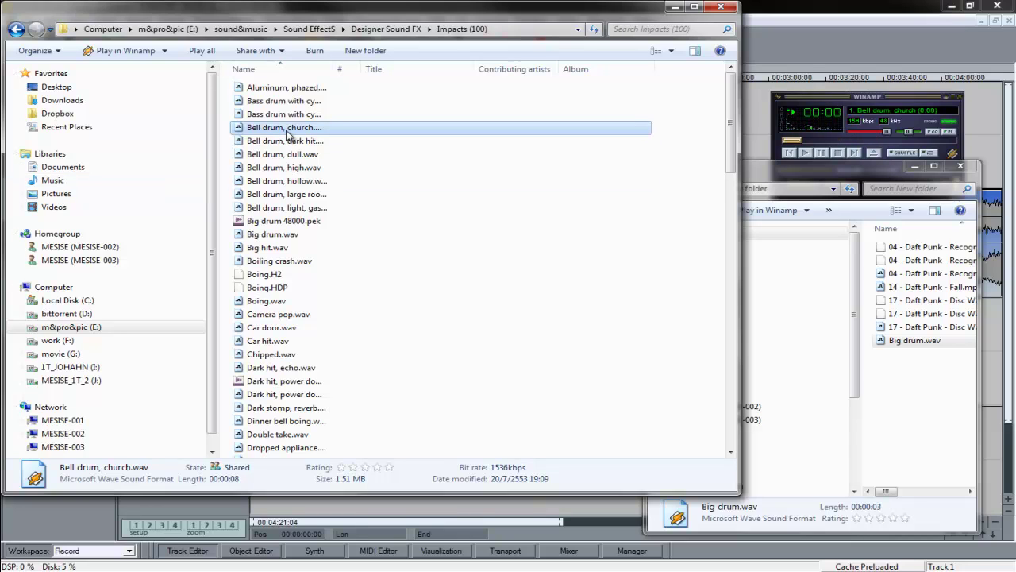
{"action": "double_click", "coordinate": [285, 142]}
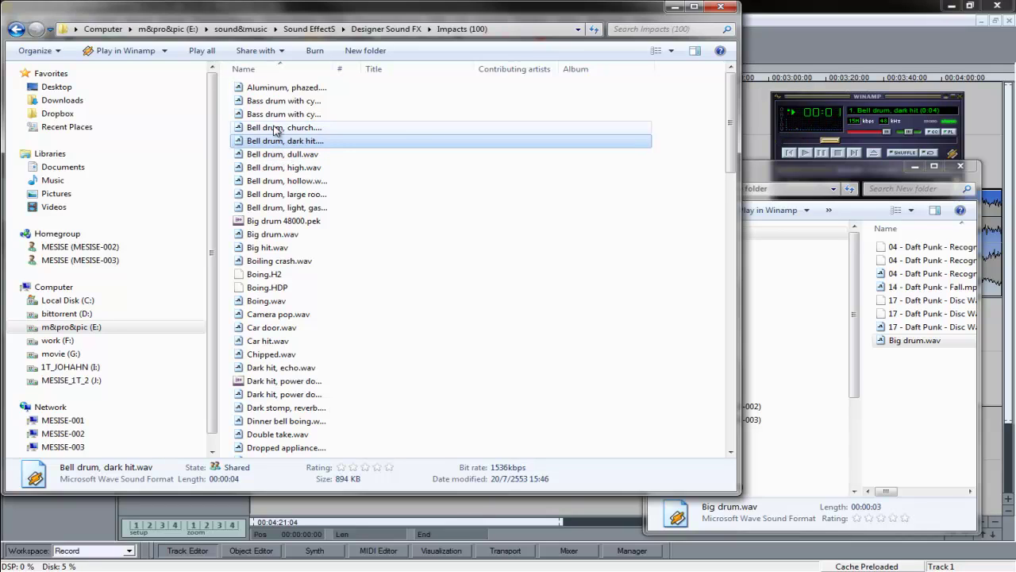
{"action": "double_click", "coordinate": [275, 128]}
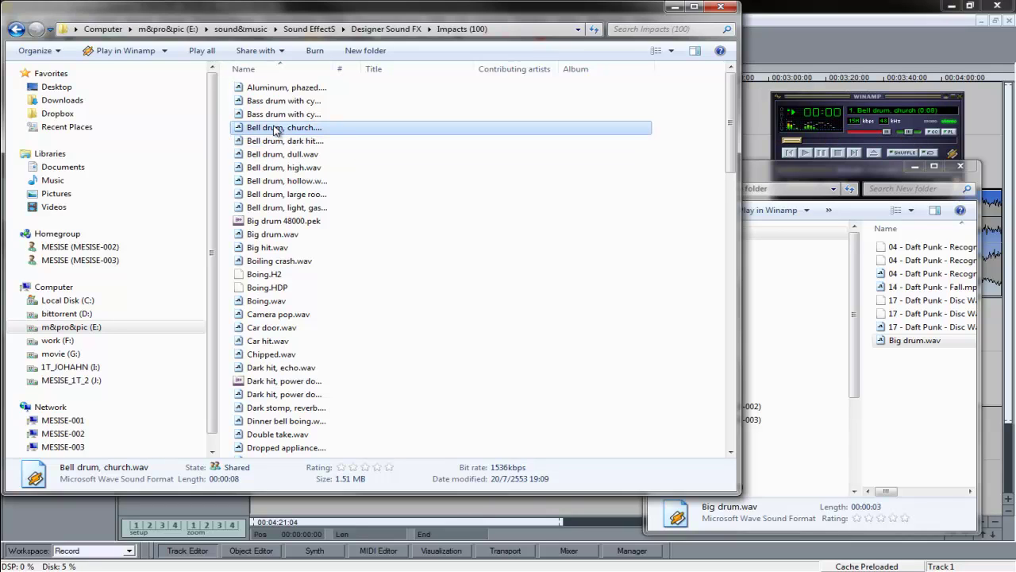
{"action": "double_click", "coordinate": [275, 114]}
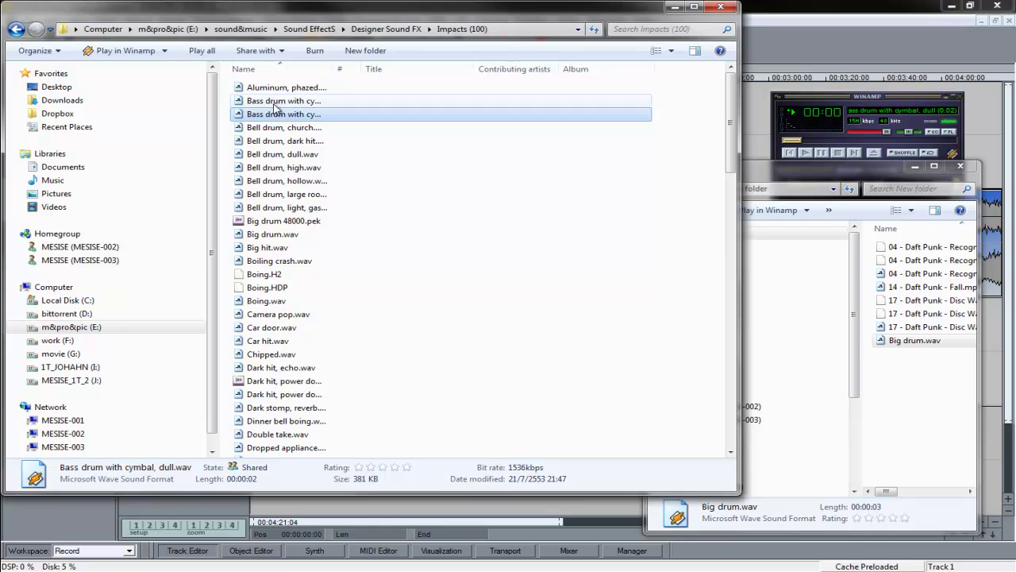
Copy Bell drum, church.wav from Impacts (100) into New folder and close the sound effects window
{"action": "left_click", "coordinate": [273, 130]}
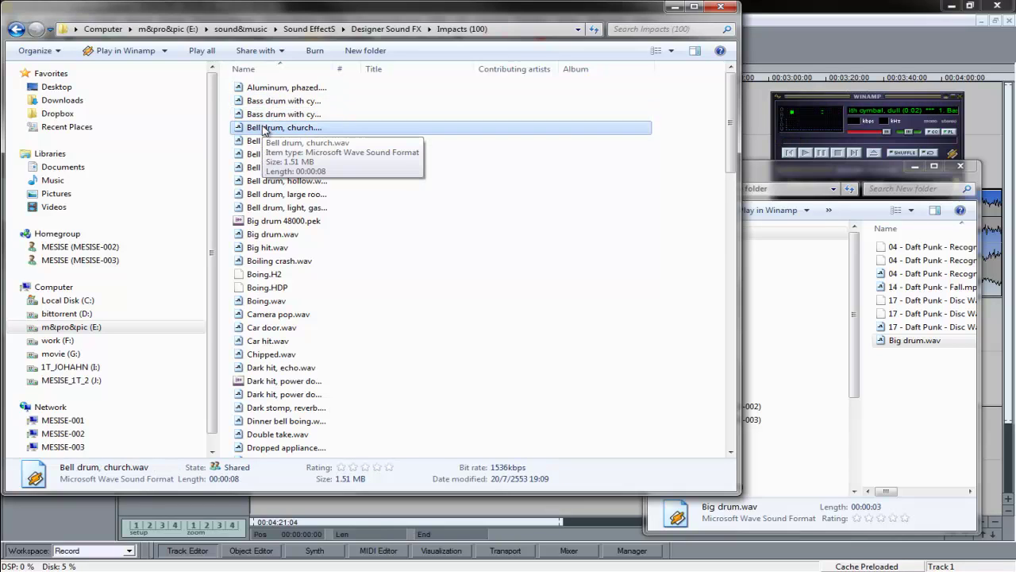
{"action": "left_click_drag", "start_coordinate": [260, 129], "coordinate": [903, 408]}
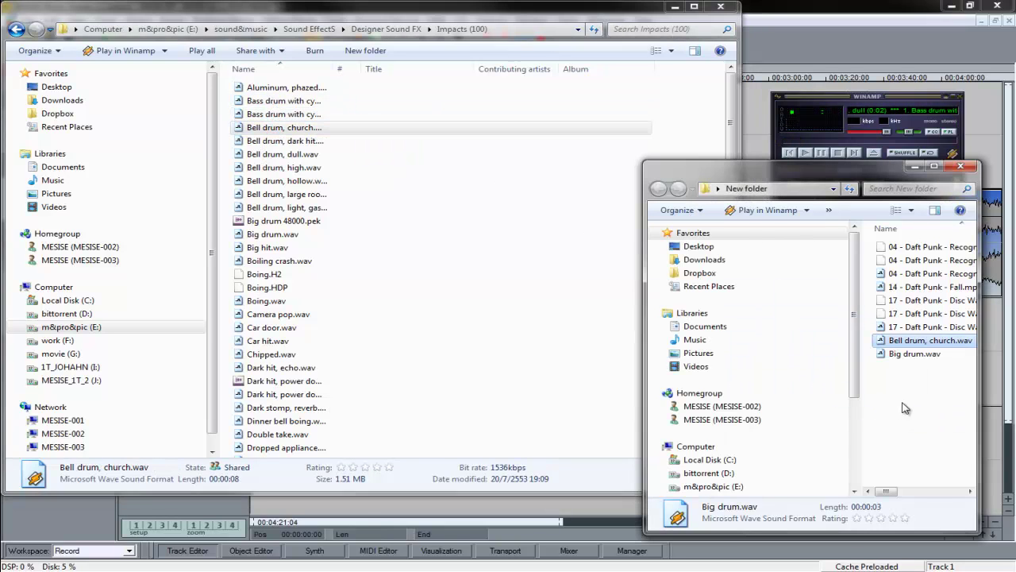
{"action": "left_click", "coordinate": [592, 16]}
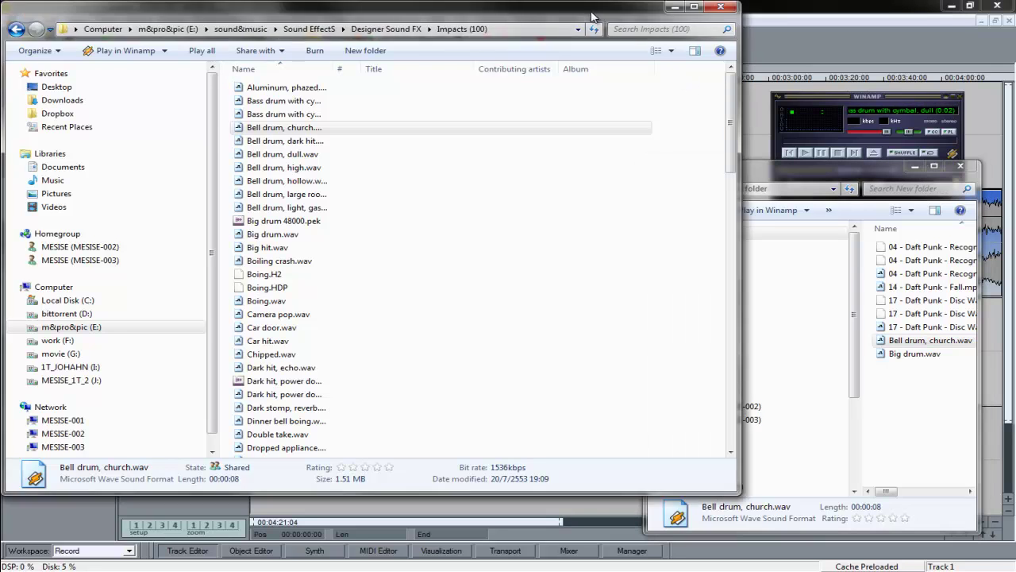
{"action": "left_click", "coordinate": [720, 7]}
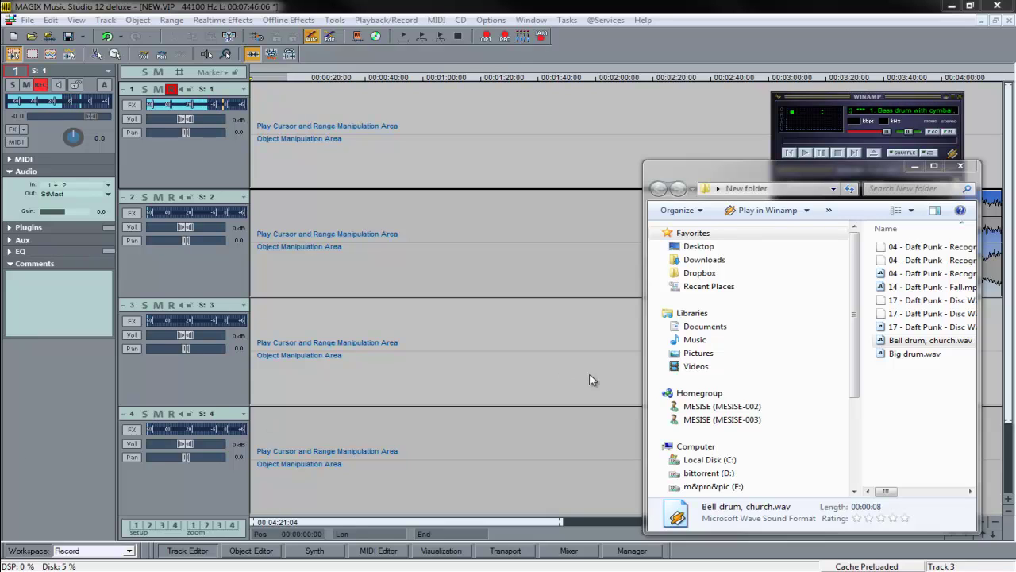
Import Bell drum, church.wav and Big drum.wav from New folder onto track 1 near the two-minute mark, using object resampling
{"action": "left_click_drag", "start_coordinate": [812, 168], "coordinate": [340, 181]}
{"action": "left_click_drag", "start_coordinate": [452, 388], "coordinate": [433, 354]}
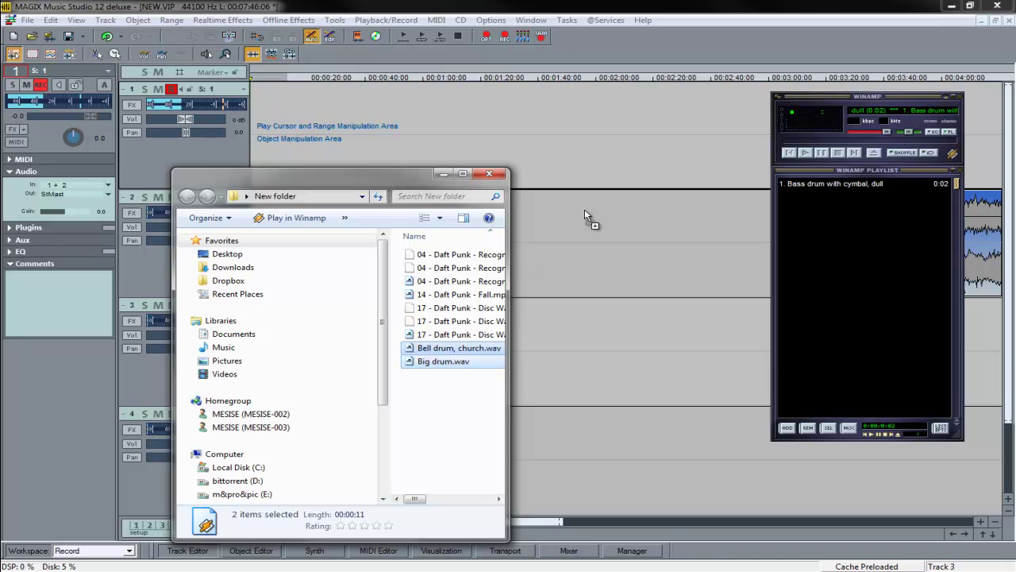
{"action": "left_click", "coordinate": [645, 211]}
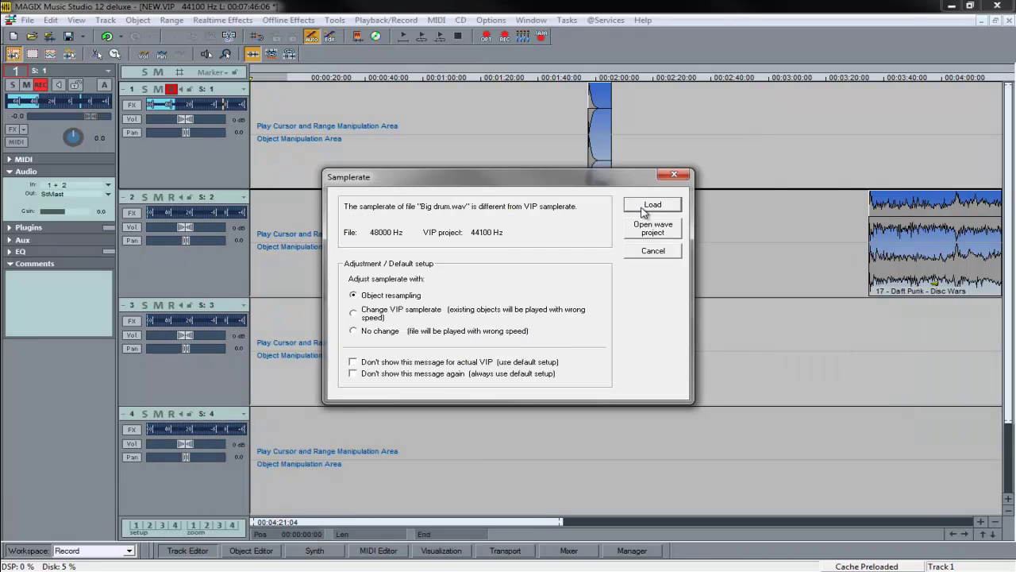
{"action": "left_click", "coordinate": [644, 211]}
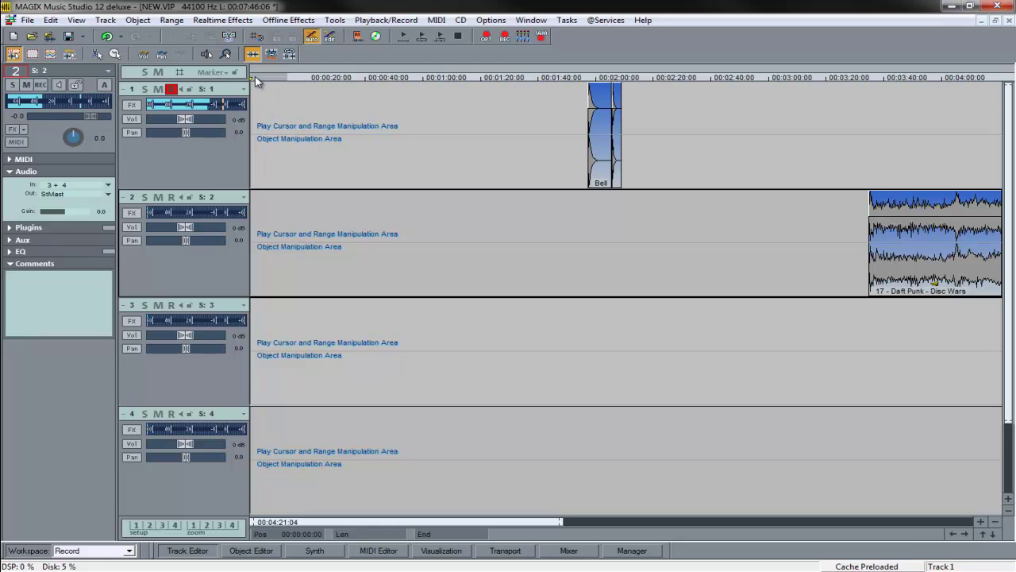
Select both drum clips on track 1 and move them to track 3 around the three-minute mark, before the Disc Wars clip
{"action": "left_click_drag", "start_coordinate": [538, 131], "coordinate": [672, 136]}
{"action": "left_click", "coordinate": [604, 177]}
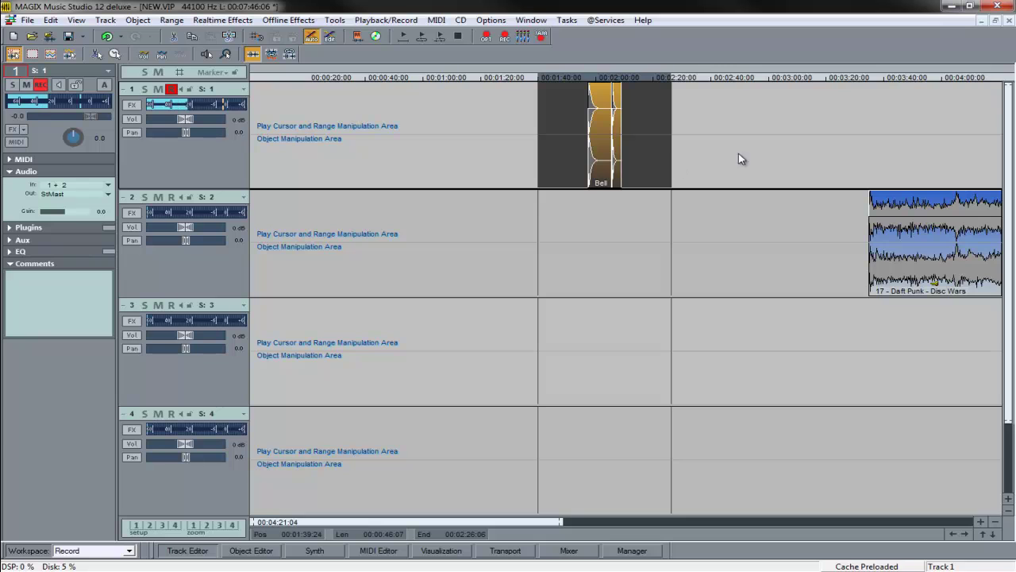
{"action": "left_click", "coordinate": [717, 127]}
{"action": "left_click", "coordinate": [619, 174]}
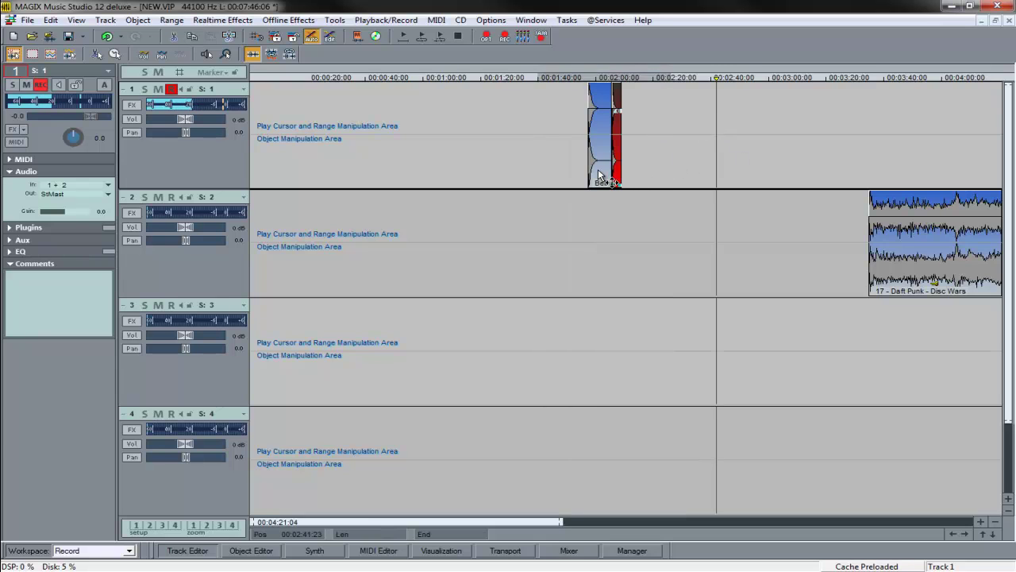
{"action": "left_click", "coordinate": [600, 175], "text": "shift"}
{"action": "left_click_drag", "start_coordinate": [601, 170], "coordinate": [803, 328]}
Start recording on track 1 from the beginning of the project
{"action": "left_click_drag", "start_coordinate": [422, 107], "coordinate": [36, 126]}
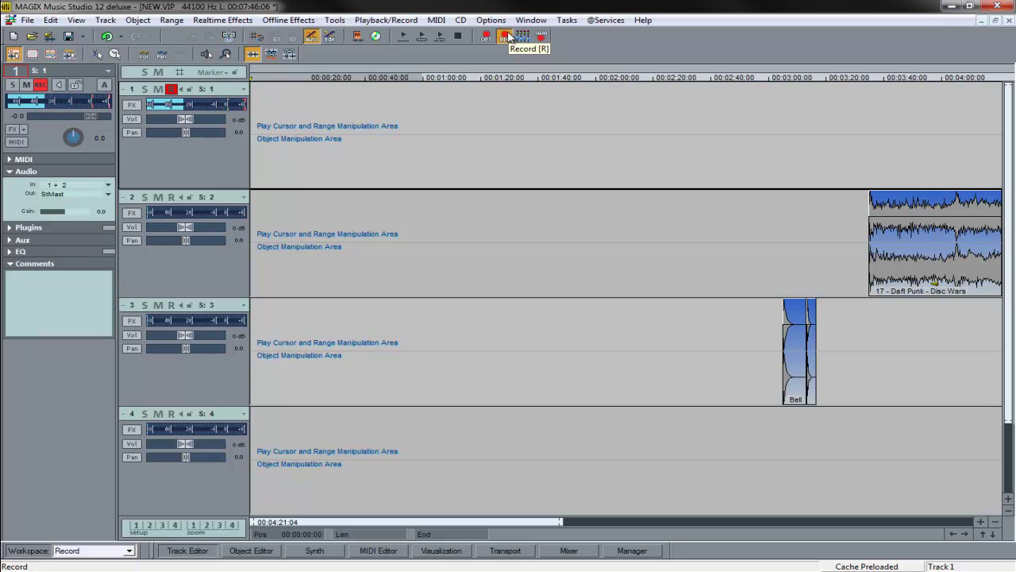
{"action": "left_click", "coordinate": [506, 36]}
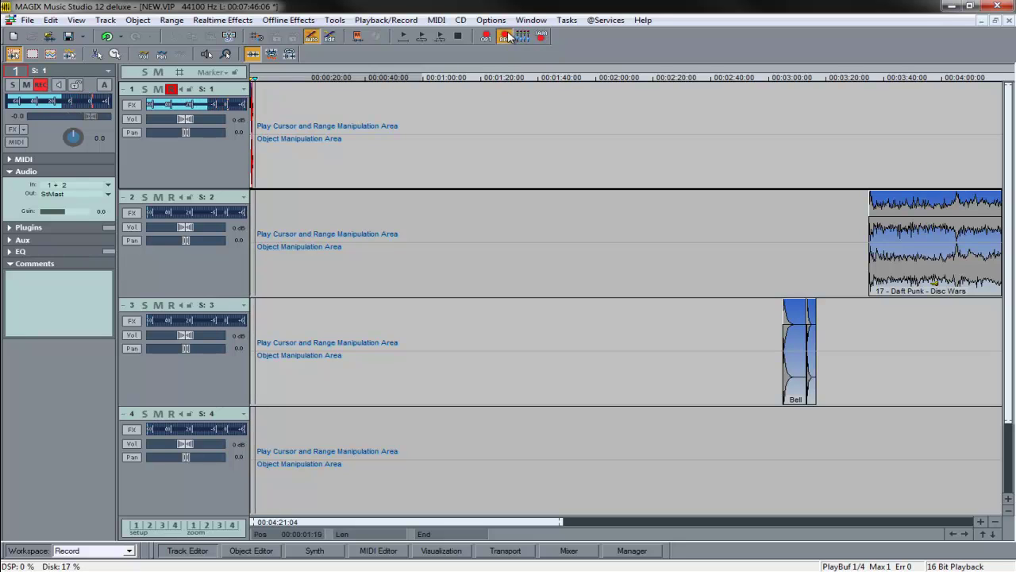
Stop the recording and cut the silent tail off the new take on track 1
{"action": "key", "text": "space"}
{"action": "key", "text": "Return"}
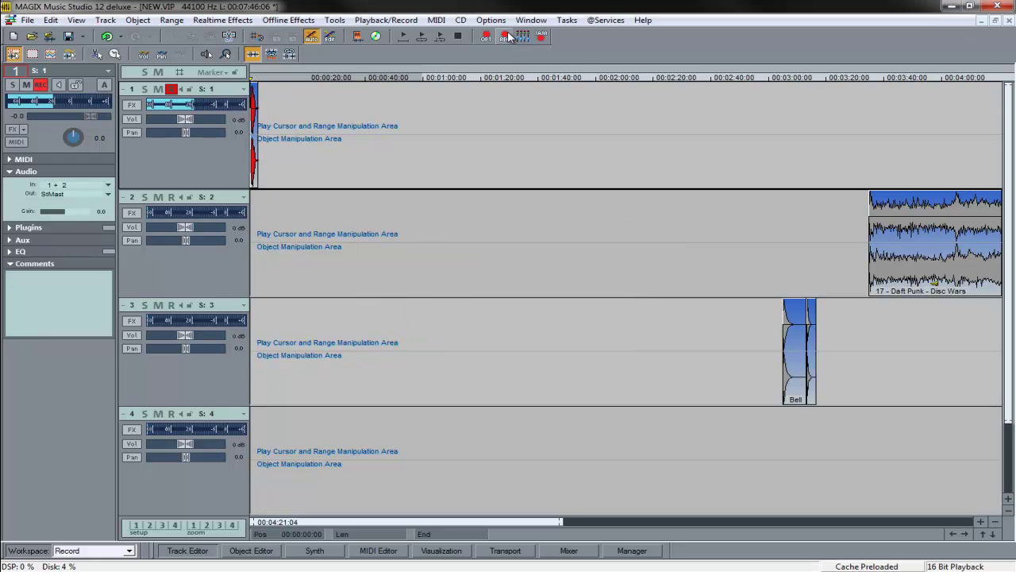
{"action": "left_click_drag", "start_coordinate": [560, 522], "coordinate": [305, 511]}
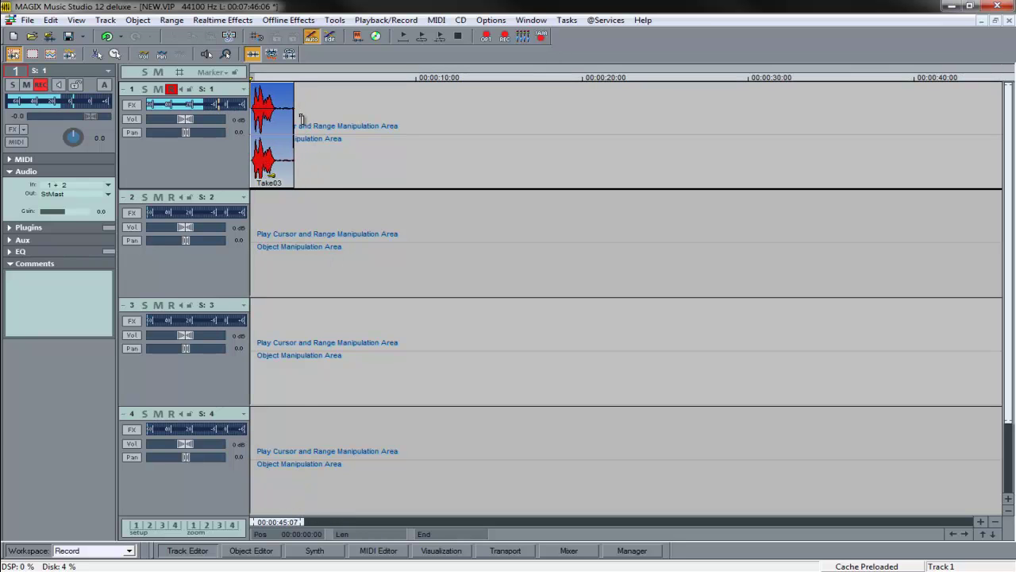
{"action": "left_click_drag", "start_coordinate": [297, 120], "coordinate": [280, 130]}
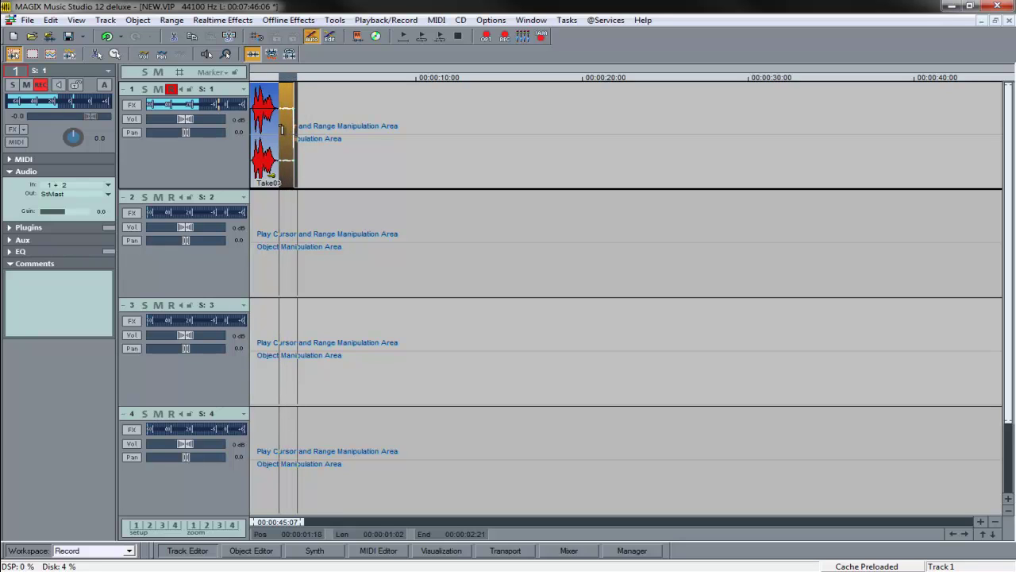
{"action": "key", "text": "Delete"}
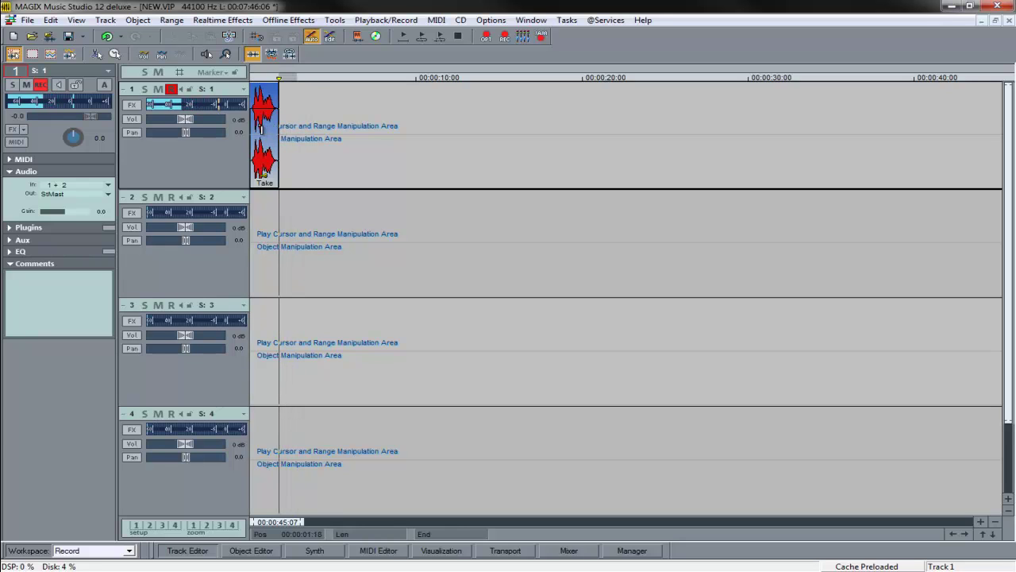
Play back the trimmed take on track 1 from the start of the project
{"action": "left_click", "coordinate": [253, 79]}
{"action": "key", "text": "space"}
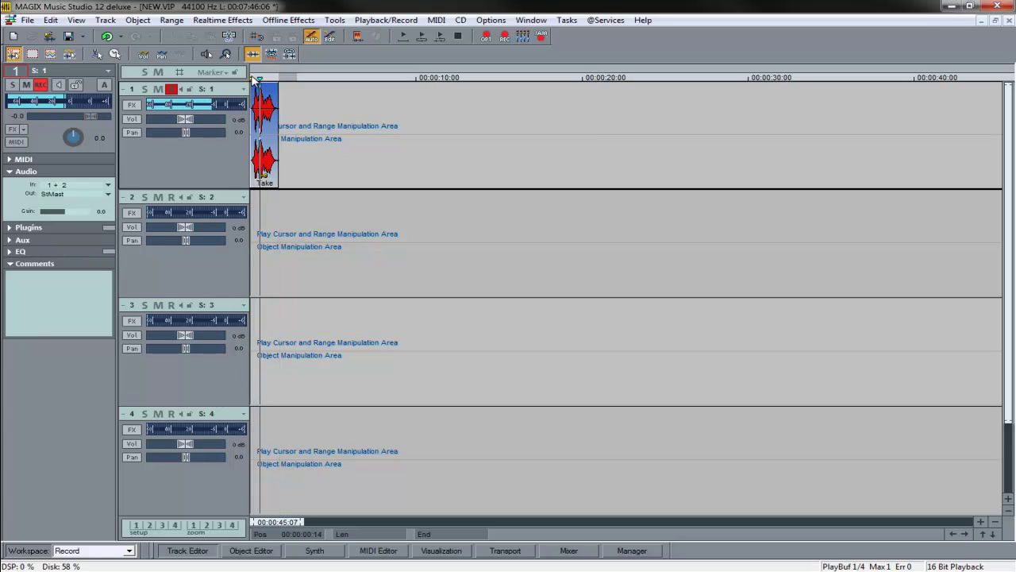
{"action": "key", "text": "space"}
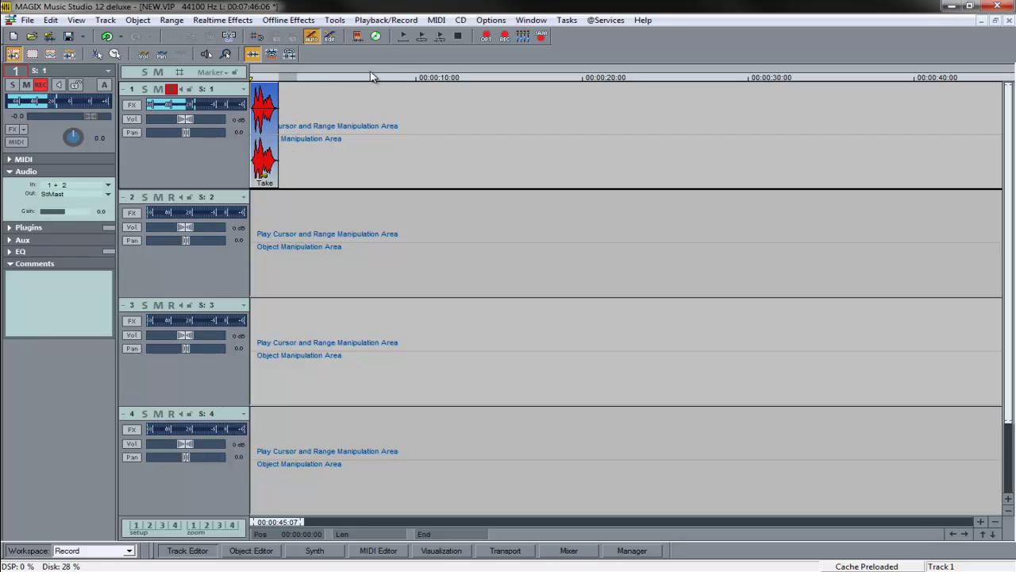
Record another take on track 1 from the start, cut off its silent beginning and align it with the project start
{"action": "left_click", "coordinate": [504, 38]}
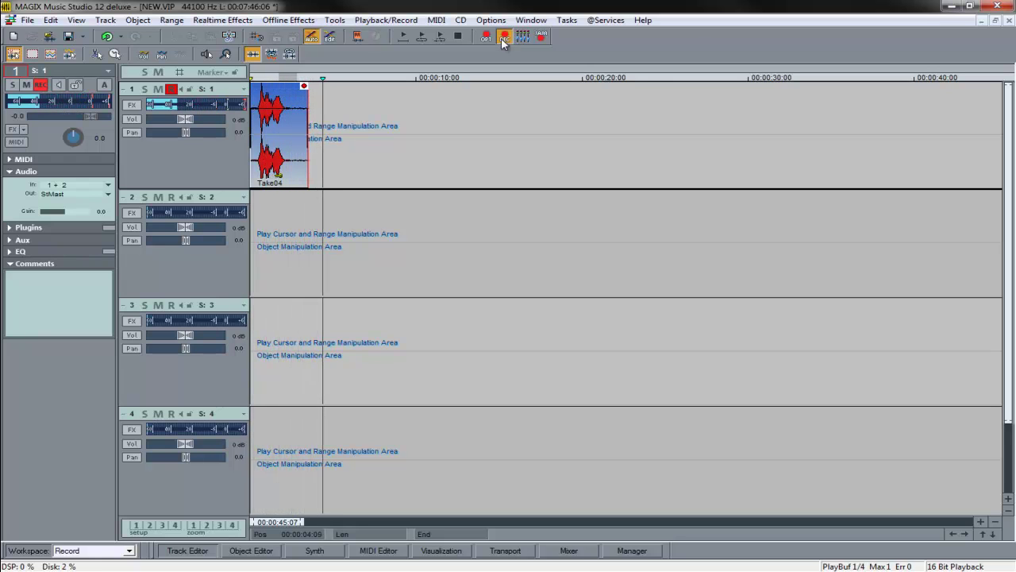
{"action": "key", "text": "space"}
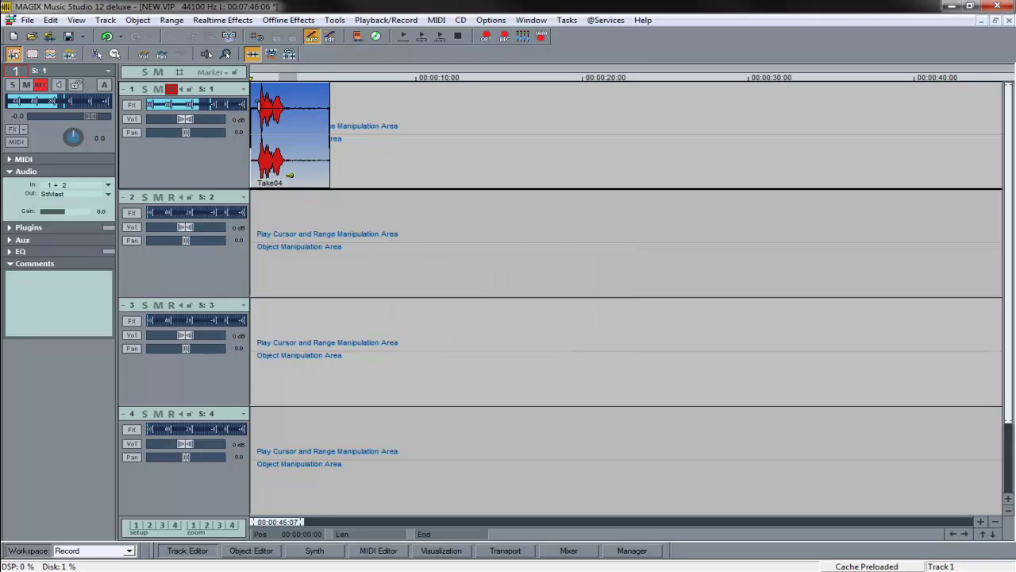
{"action": "key", "text": "space"}
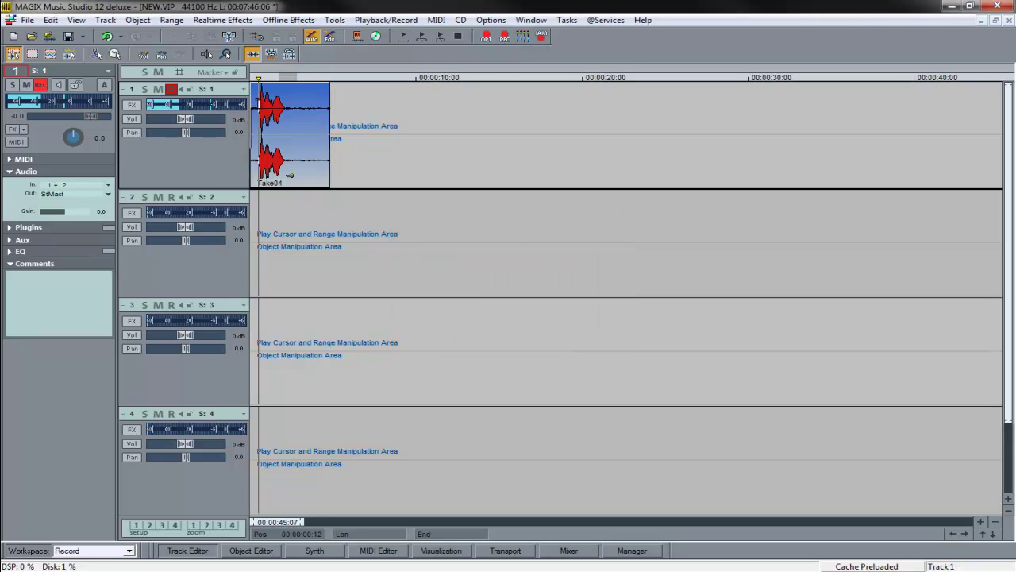
{"action": "key", "text": "space"}
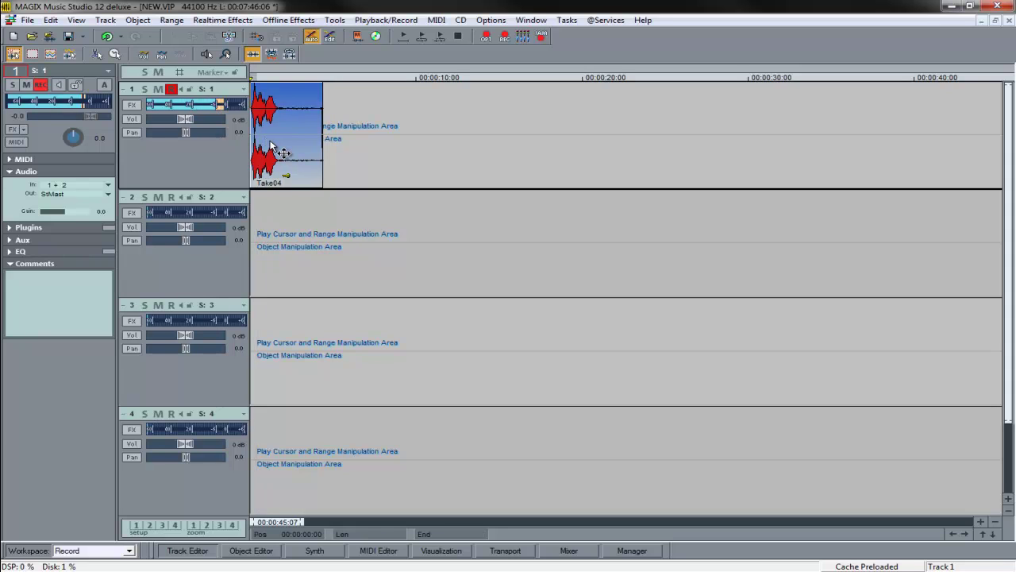
Audition the second take, select a range covering it and delete it from track 1
{"action": "key", "text": "space"}
{"action": "key", "text": "space"}
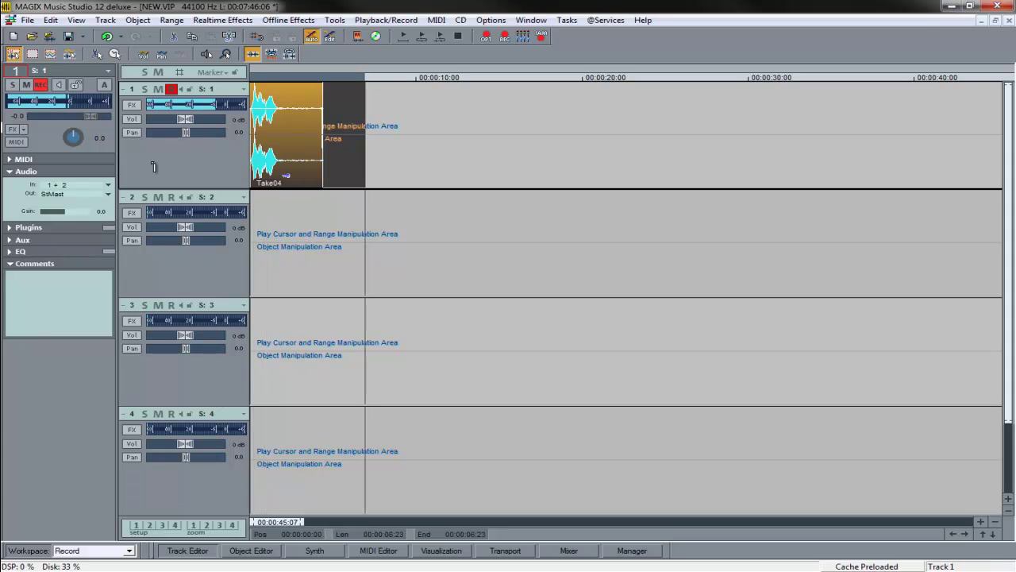
{"action": "key", "text": "Delete"}
Record a fresh take on track 1, trim its silent beginning and align it with the project start
{"action": "left_click", "coordinate": [506, 40]}
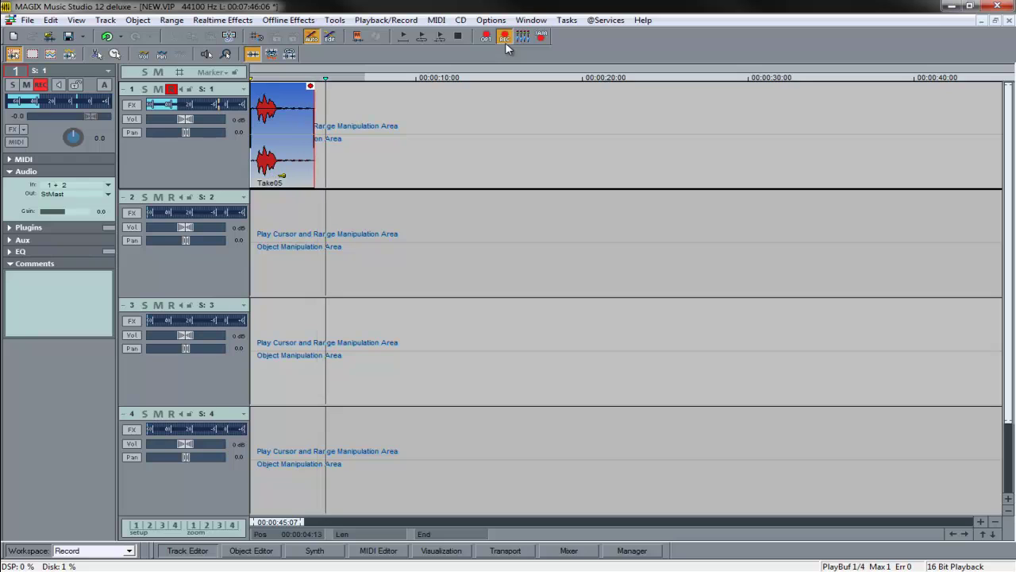
{"action": "key", "text": "space"}
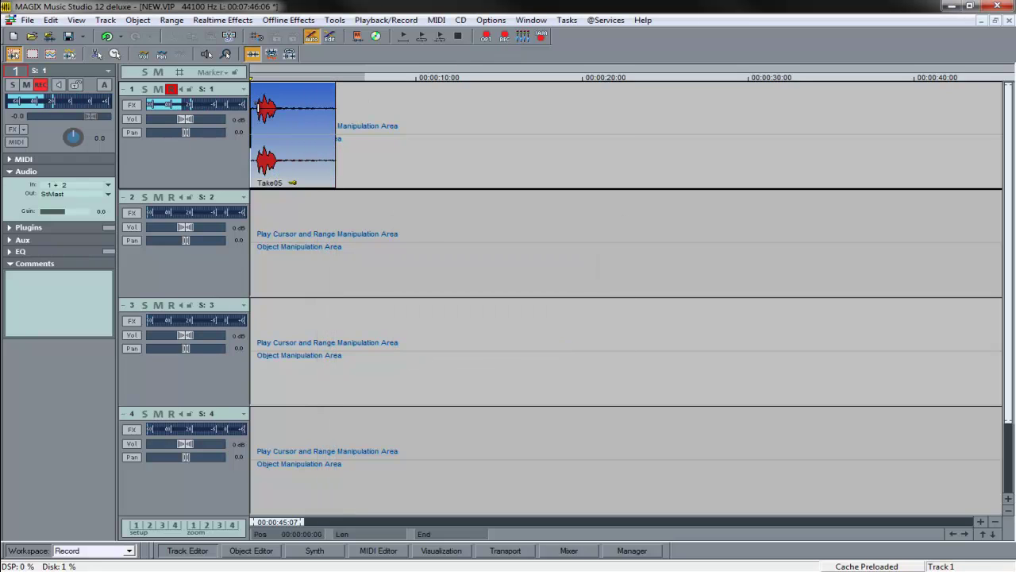
{"action": "key", "text": "space"}
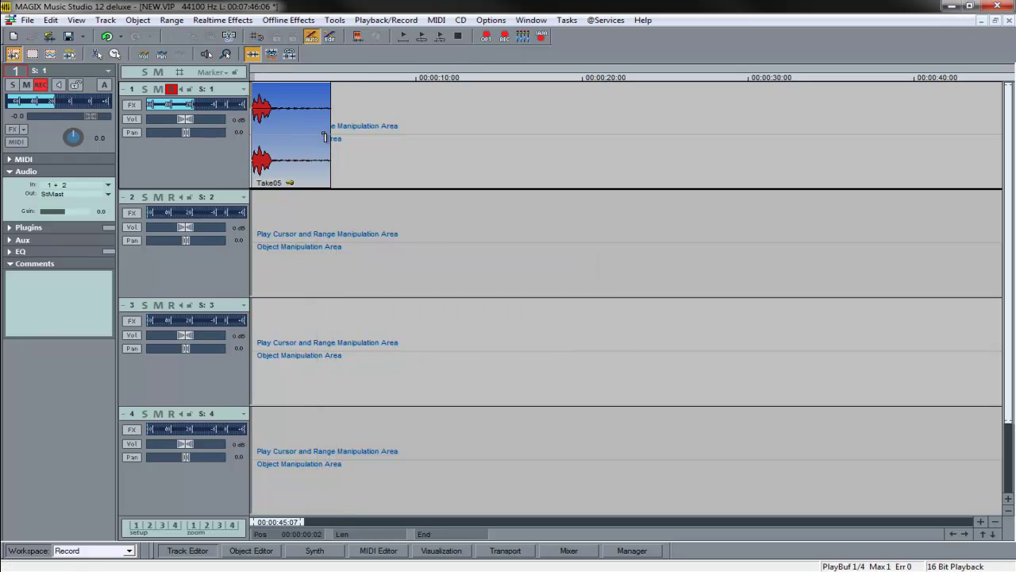
Raise the volume of the new take on track 1 with its volume handle and play it back
{"action": "left_click", "coordinate": [297, 131]}
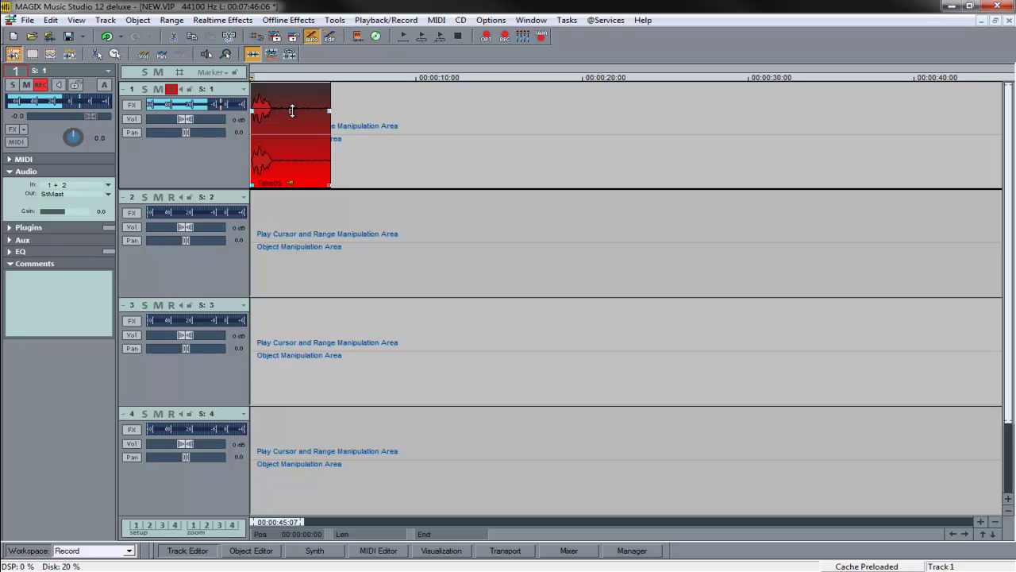
{"action": "left_click_drag", "start_coordinate": [291, 105], "coordinate": [296, 73]}
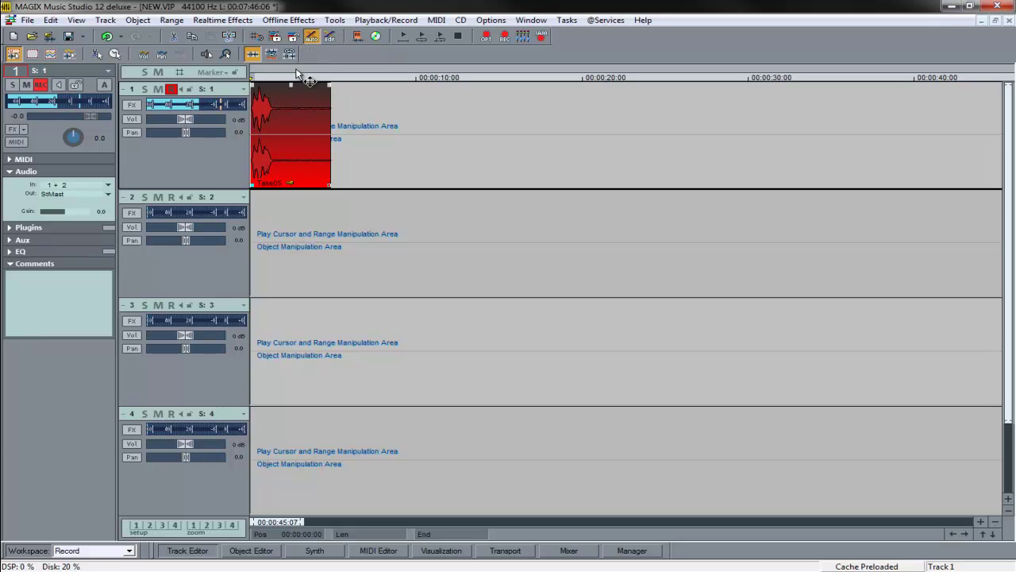
{"action": "key", "text": "space"}
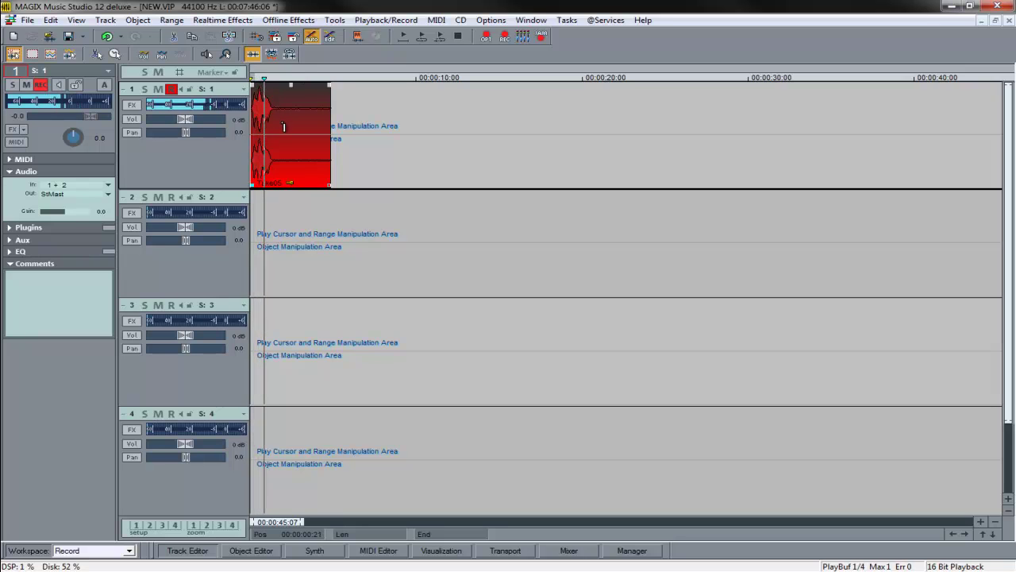
{"action": "key", "text": "space"}
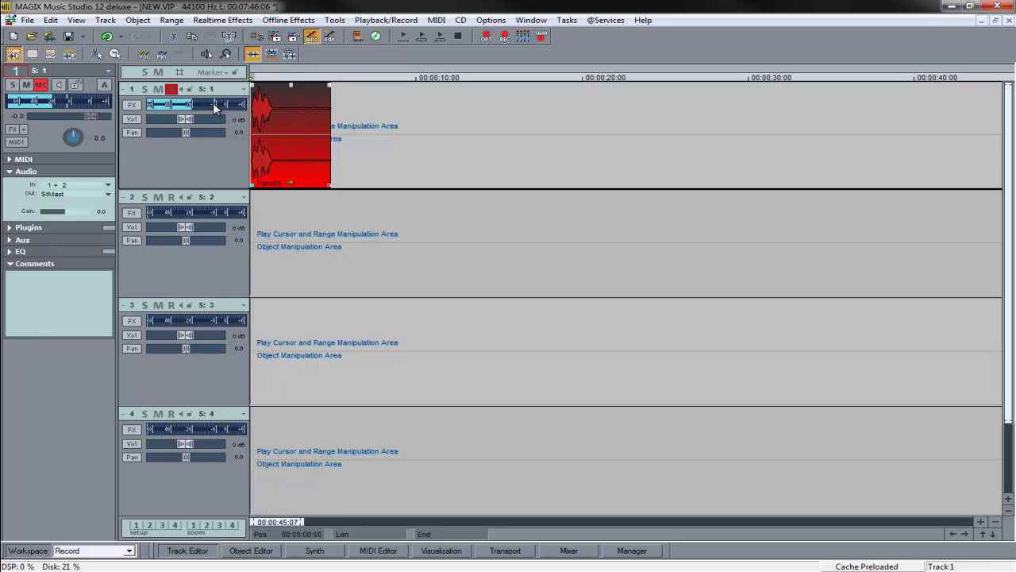
Move the take from track 1 to the start of track 2, play it back and make track 2 active
{"action": "left_click_drag", "start_coordinate": [291, 154], "coordinate": [268, 223]}
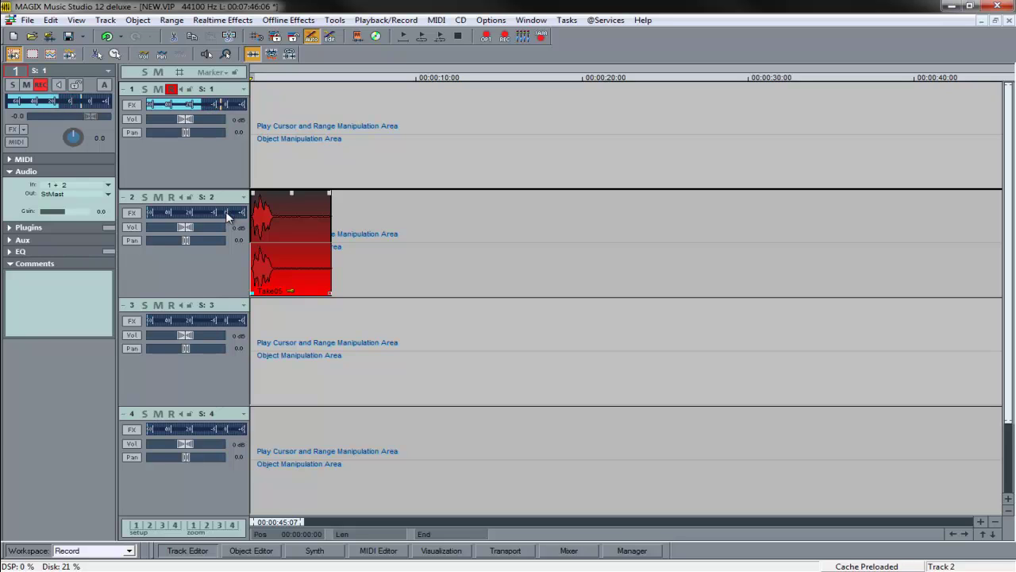
{"action": "key", "text": "space"}
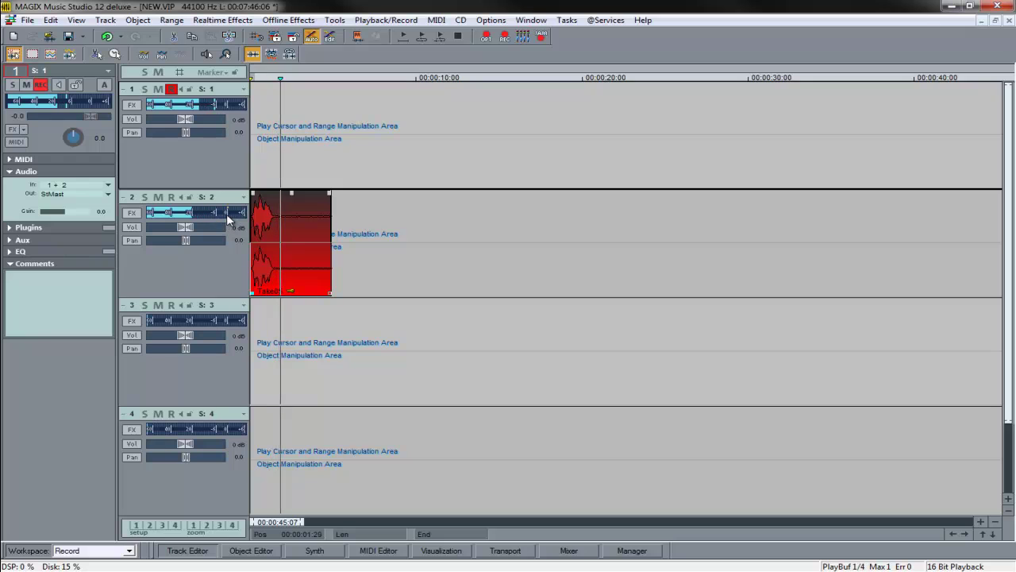
{"action": "key", "text": "space"}
{"action": "left_click", "coordinate": [334, 203]}
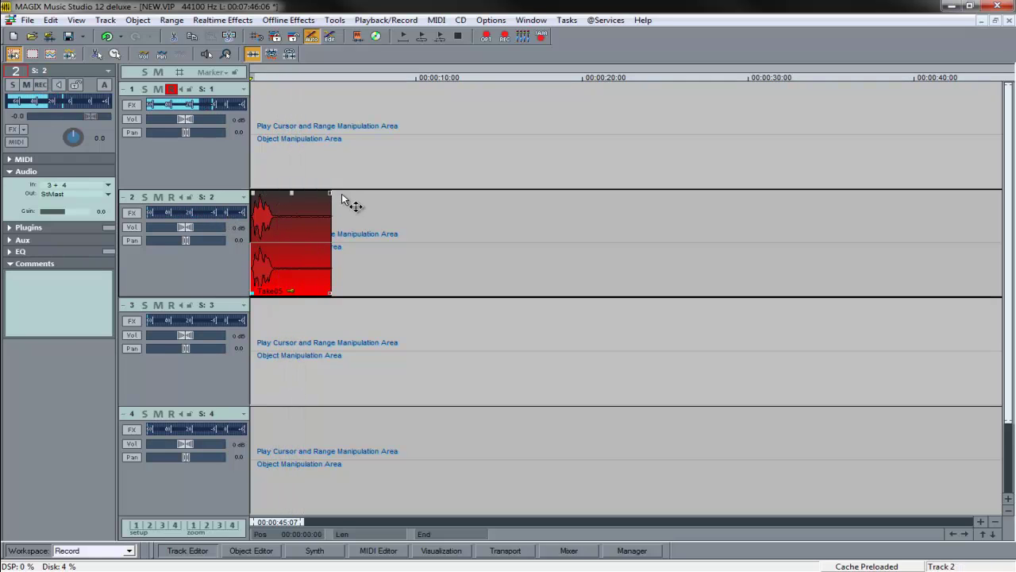
Open the Sound FX rack for the take on track 2 and apply user-defined reverb and delay, each at about half mix
{"action": "double_click", "coordinate": [287, 257]}
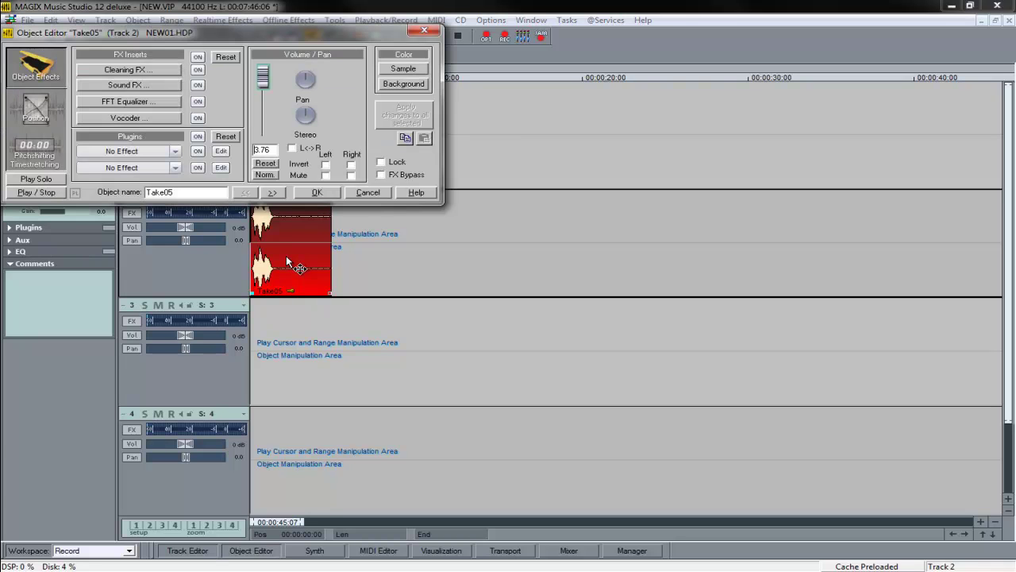
{"action": "left_click_drag", "start_coordinate": [275, 39], "coordinate": [665, 93]}
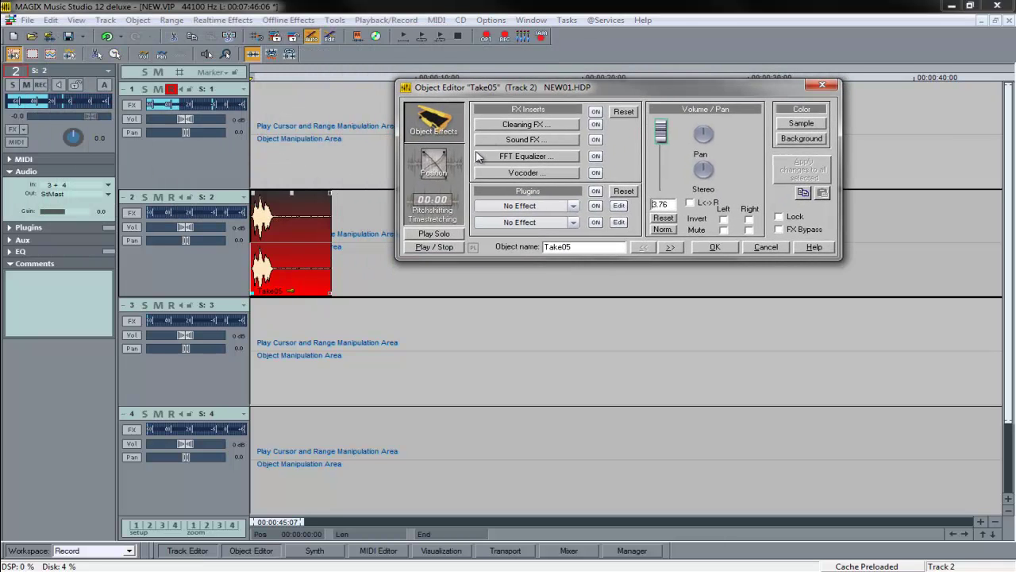
{"action": "left_click", "coordinate": [528, 141]}
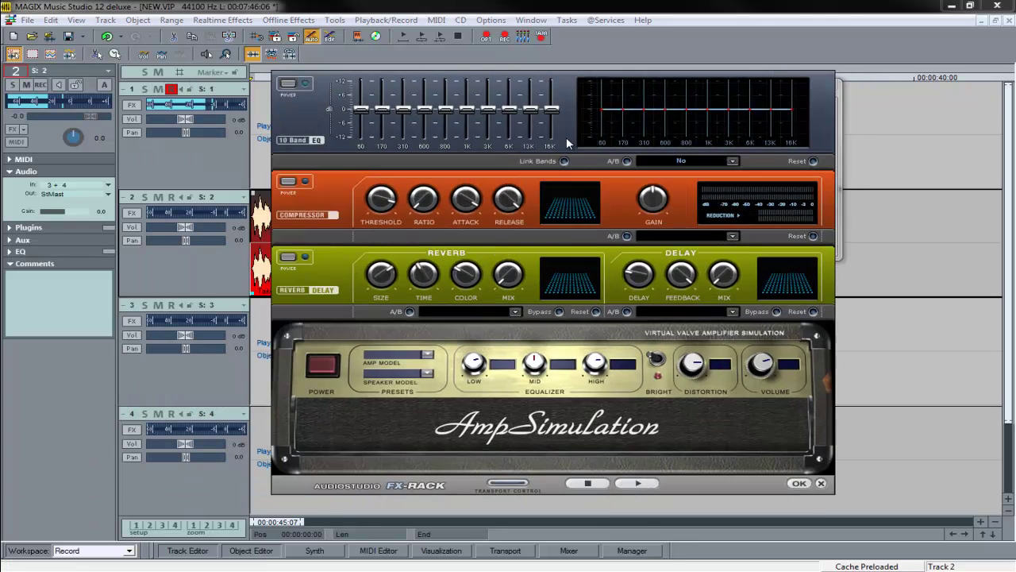
{"action": "left_click_drag", "start_coordinate": [566, 137], "coordinate": [712, 139]}
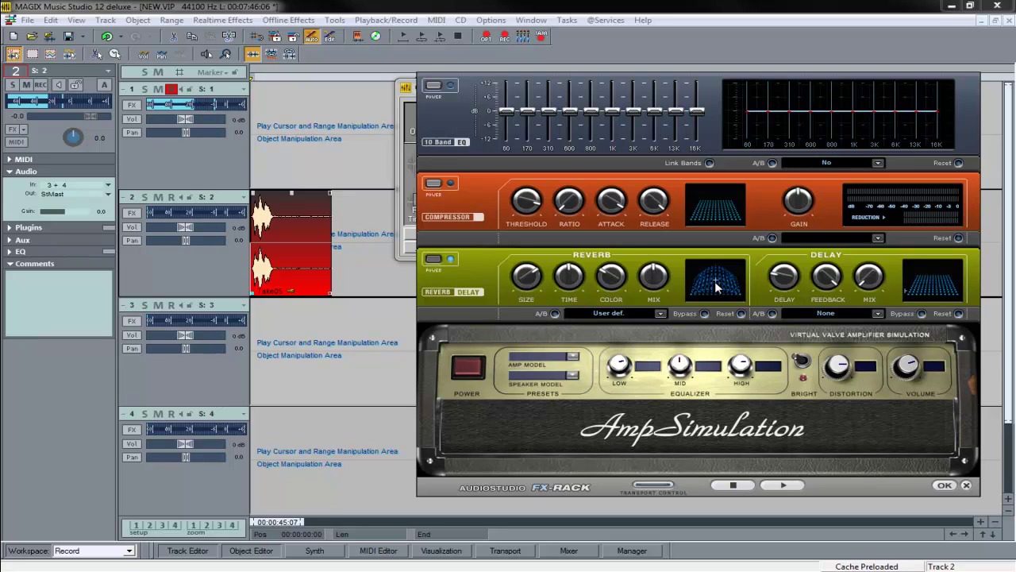
{"action": "left_click_drag", "start_coordinate": [926, 287], "coordinate": [930, 287]}
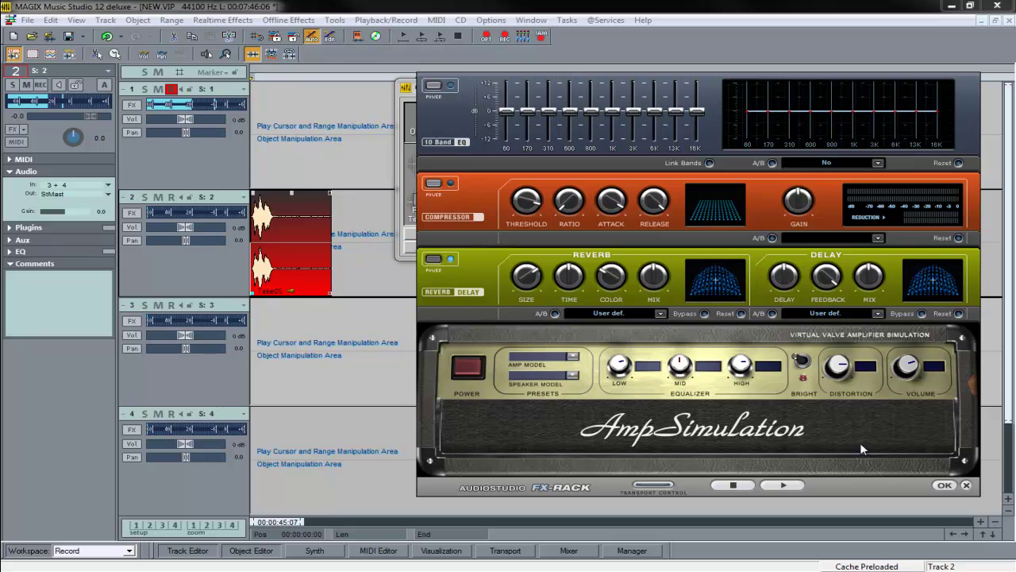
Audition the take with the effects while trying different delay times and a stronger delay mix
{"action": "key", "text": "space"}
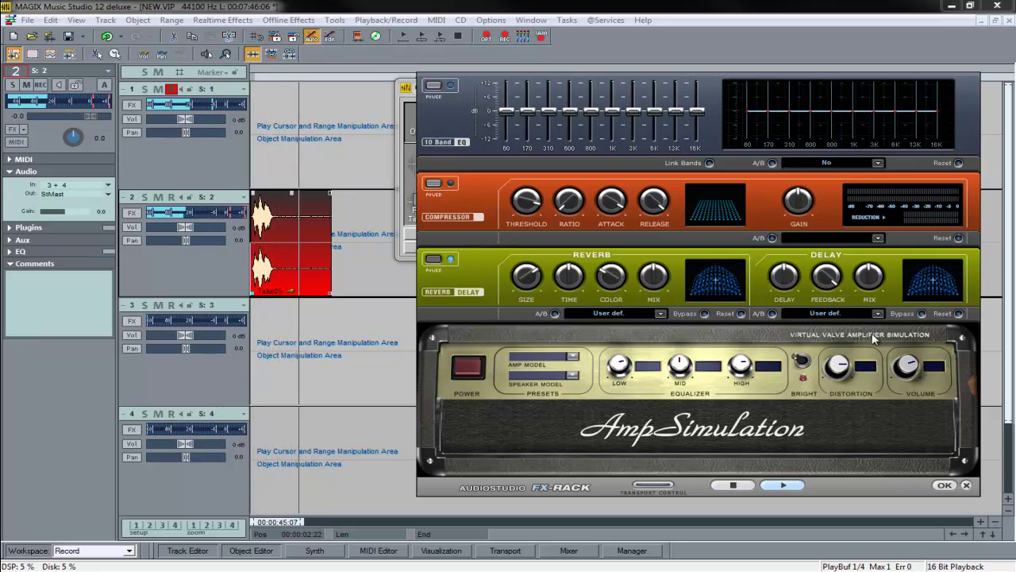
{"action": "key", "text": "space"}
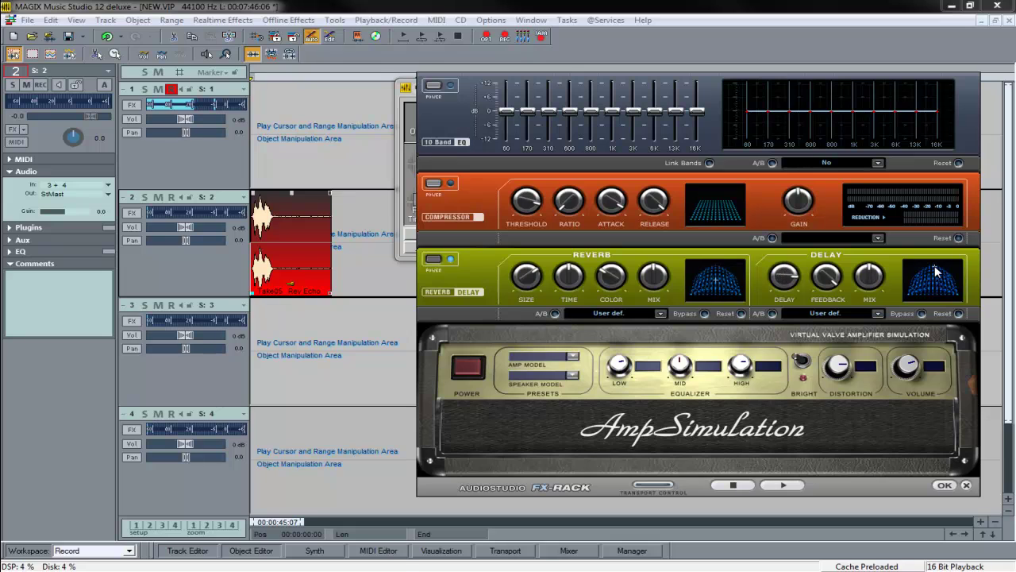
{"action": "key", "text": "space"}
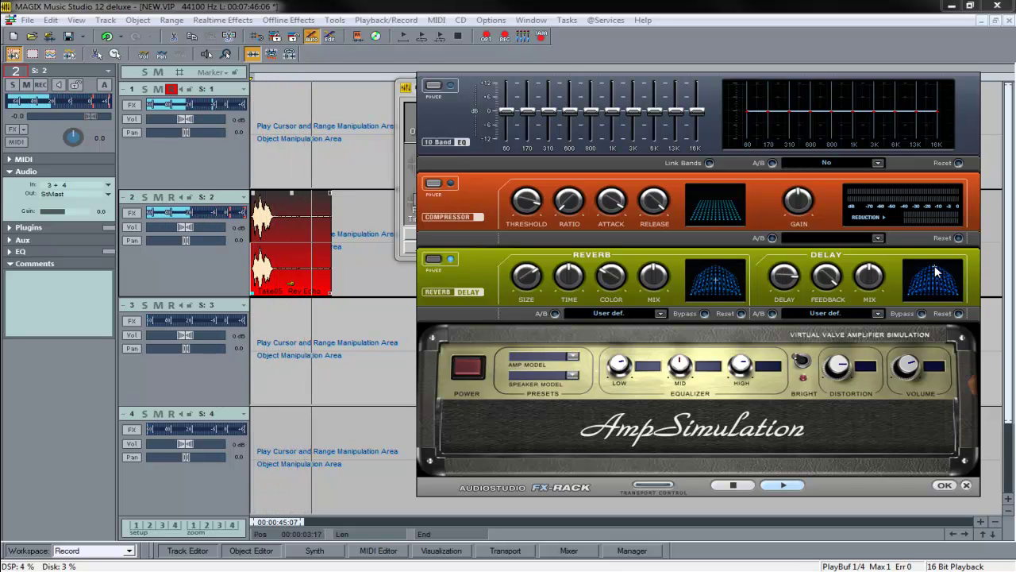
{"action": "key", "text": "space"}
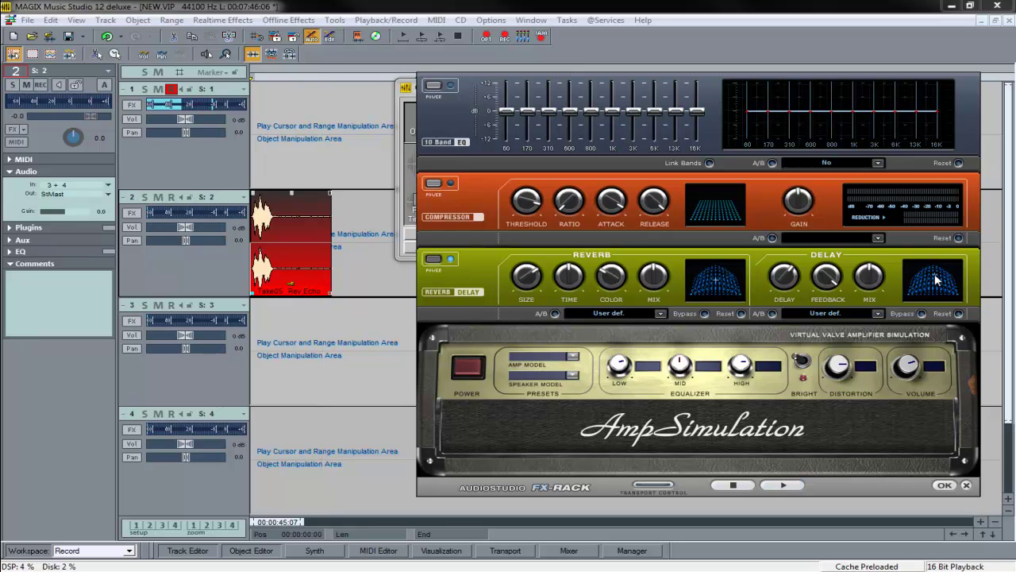
{"action": "key", "text": "space"}
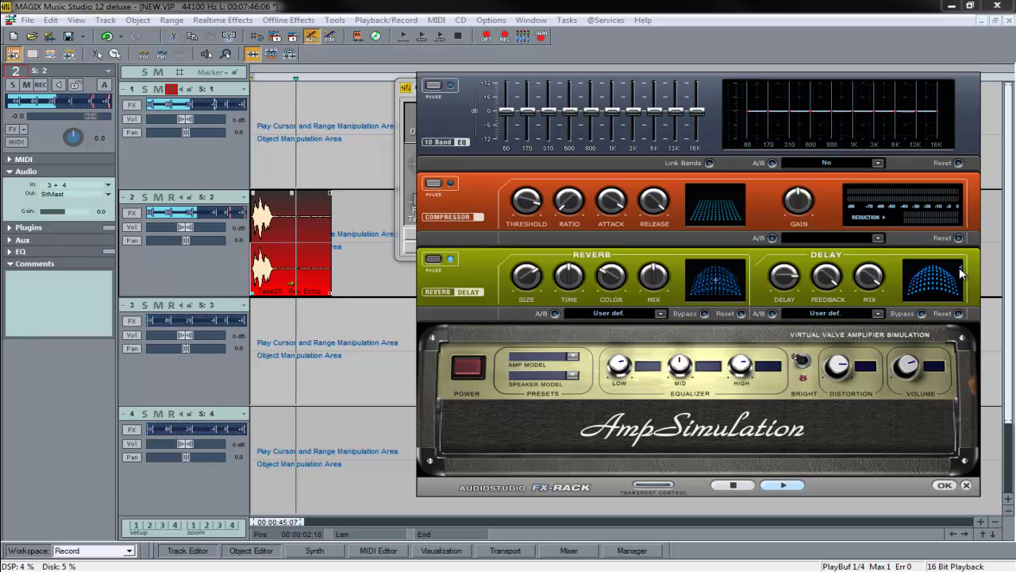
{"action": "key", "text": "space"}
Readjust the delay time, bring the delay mix back to about half and audition the take after each change
{"action": "left_click_drag", "start_coordinate": [962, 272], "coordinate": [969, 300]}
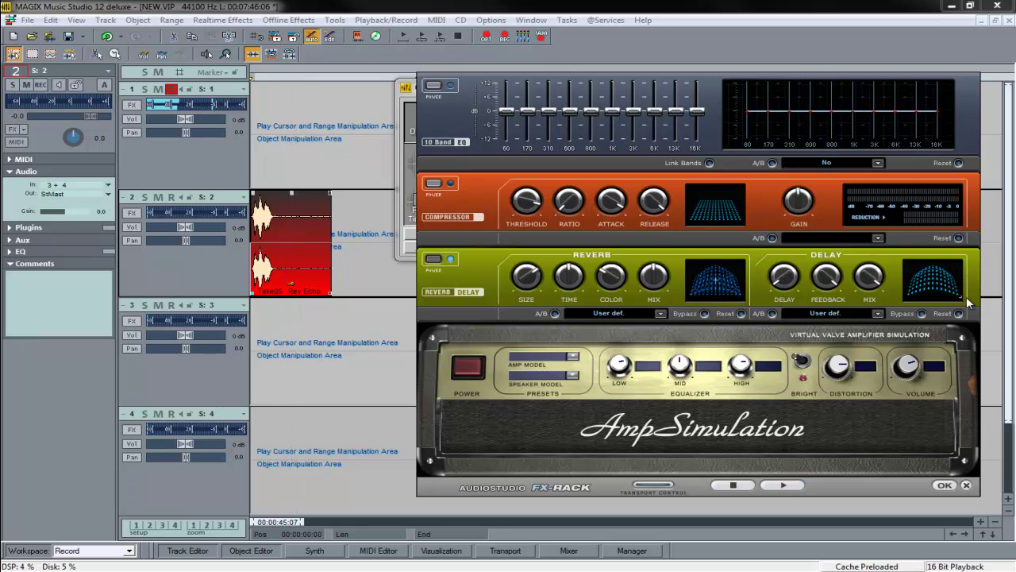
{"action": "key", "text": "space"}
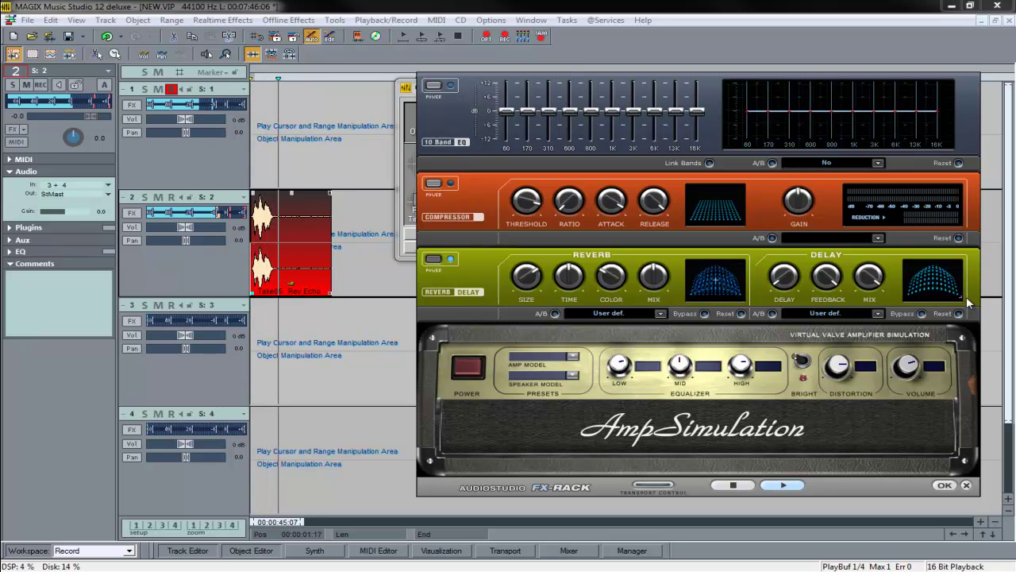
{"action": "key", "text": "space"}
{"action": "left_click_drag", "start_coordinate": [960, 297], "coordinate": [934, 299]}
{"action": "key", "text": "space"}
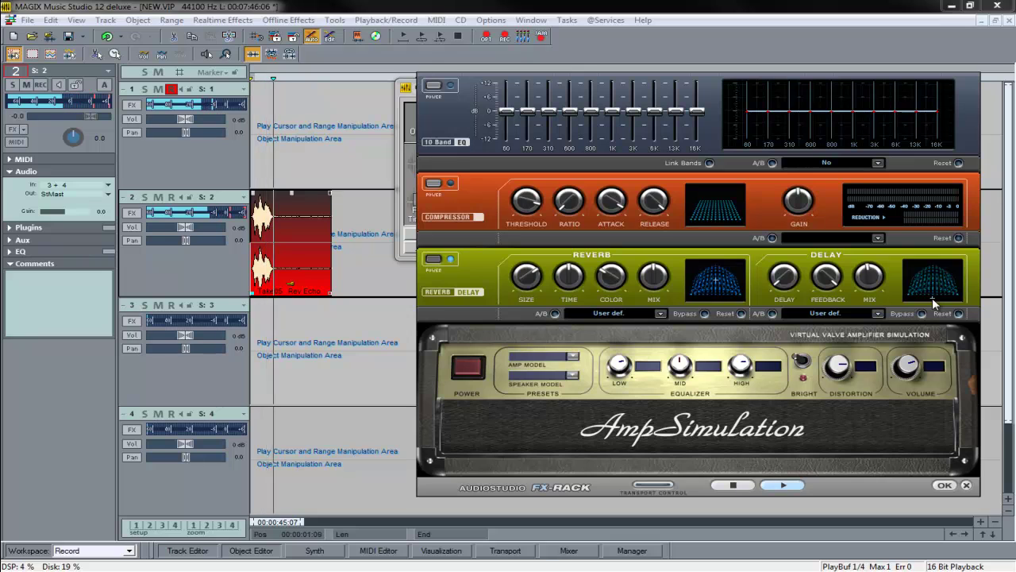
{"action": "key", "text": "space"}
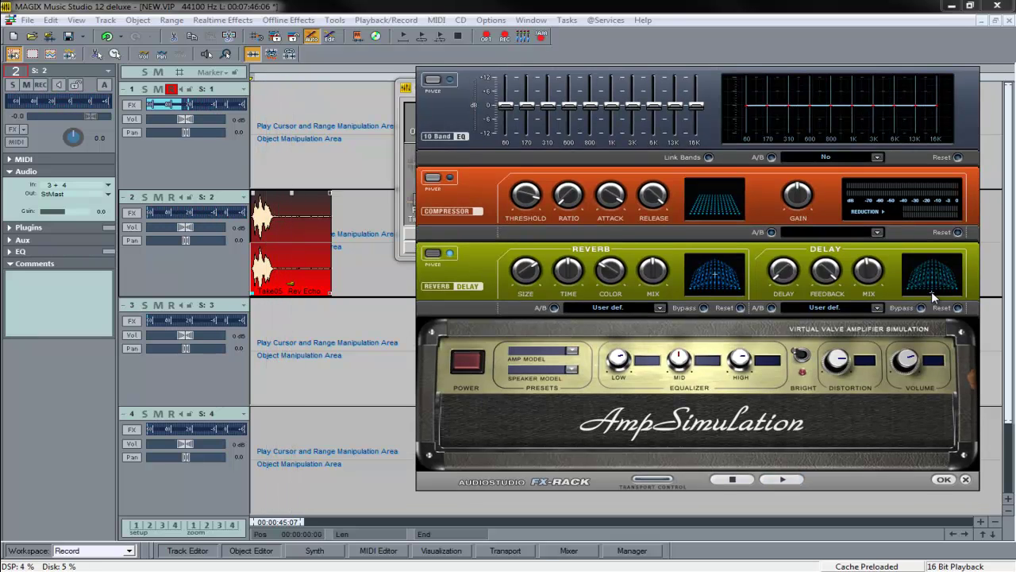
Audition the take with a longer delay time, then bring the delay time and mix back to about half and replay it
{"action": "left_click_drag", "start_coordinate": [932, 280], "coordinate": [941, 252]}
{"action": "key", "text": "space"}
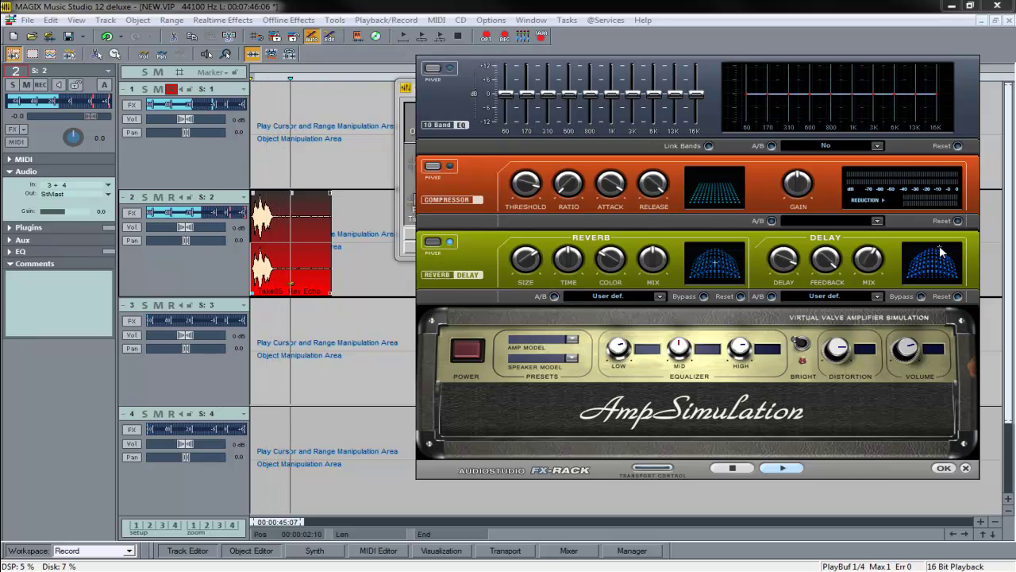
{"action": "key", "text": "space"}
{"action": "left_click_drag", "start_coordinate": [939, 251], "coordinate": [929, 281]}
{"action": "key", "text": "space"}
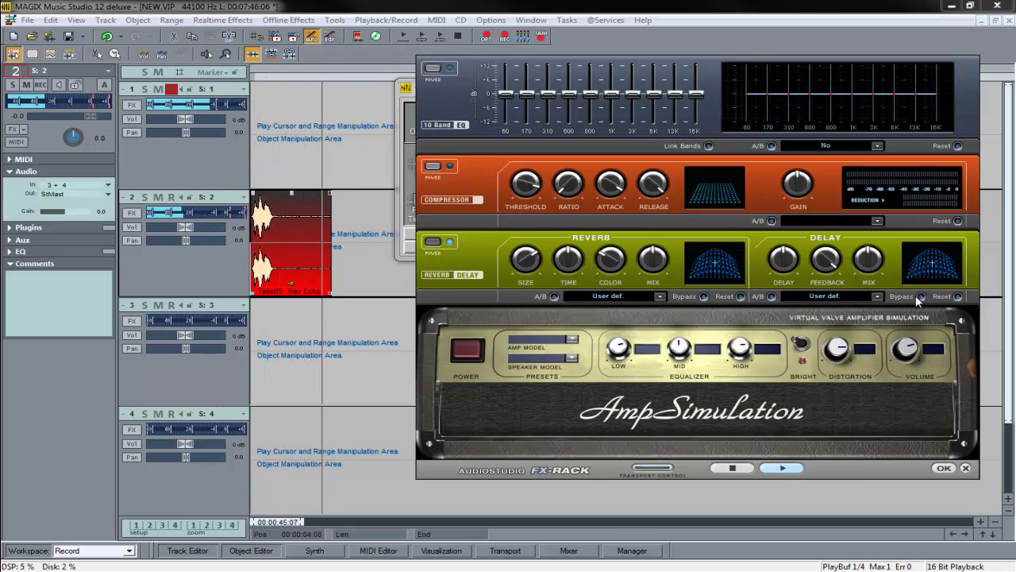
{"action": "key", "text": "space"}
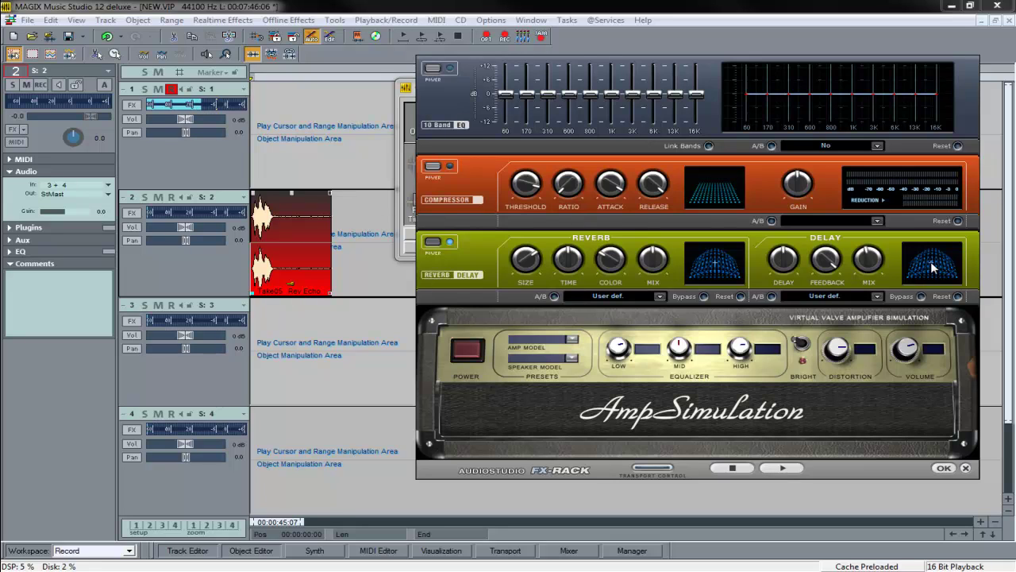
{"action": "key", "text": "space"}
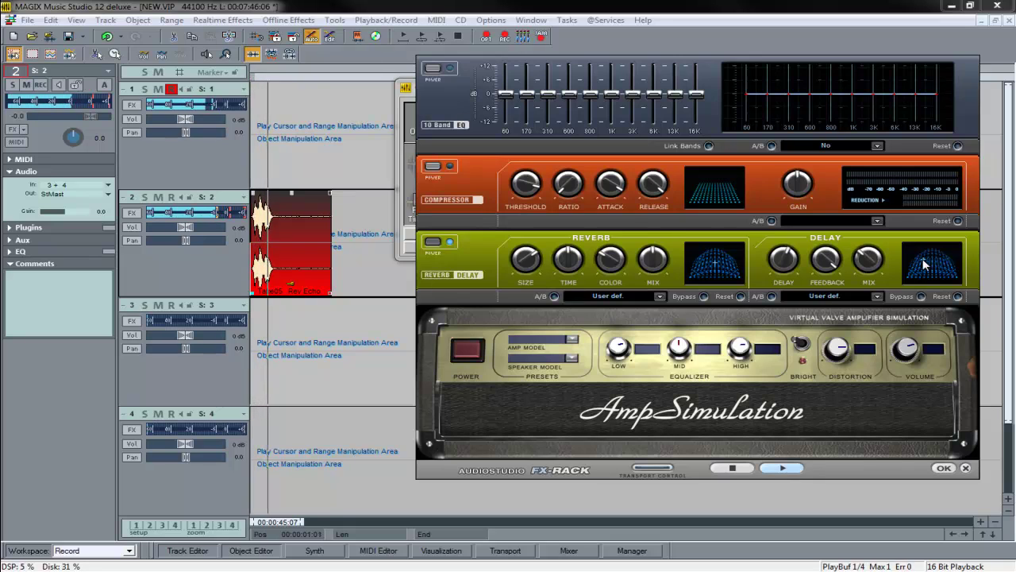
{"action": "key", "text": "space"}
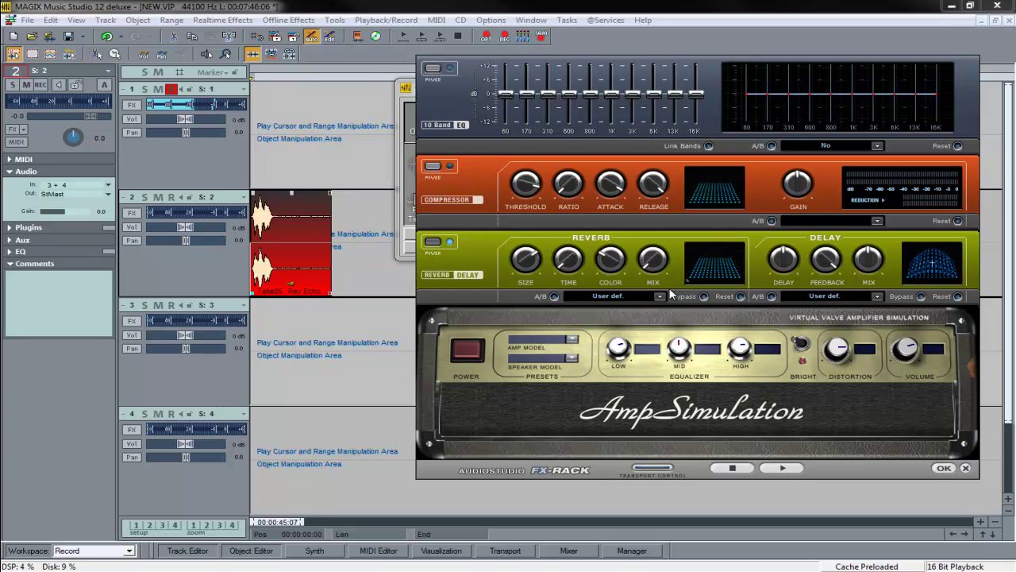
Compare the take without reverb, restore the reverb time and mix to about half and accept the Sound FX settings
{"action": "key", "text": "space"}
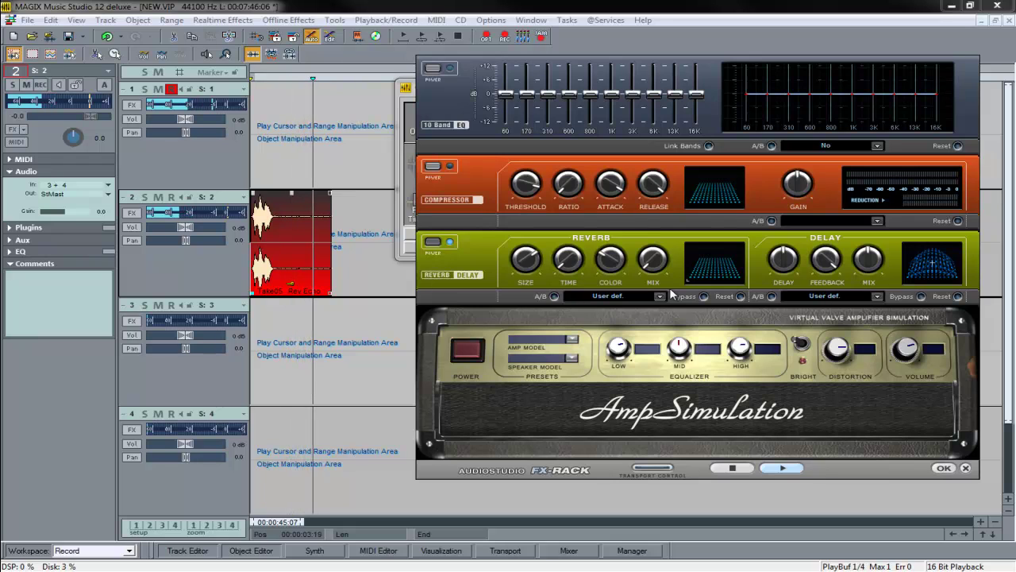
{"action": "key", "text": "space"}
{"action": "left_click_drag", "start_coordinate": [704, 276], "coordinate": [711, 274]}
{"action": "key", "text": "space"}
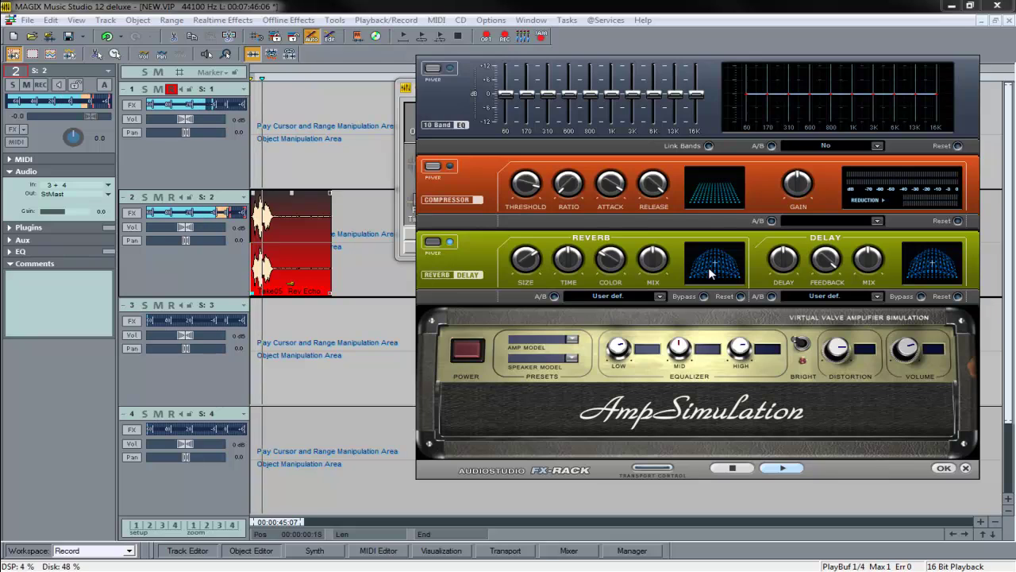
{"action": "key", "text": "space"}
{"action": "left_click", "coordinate": [944, 468]}
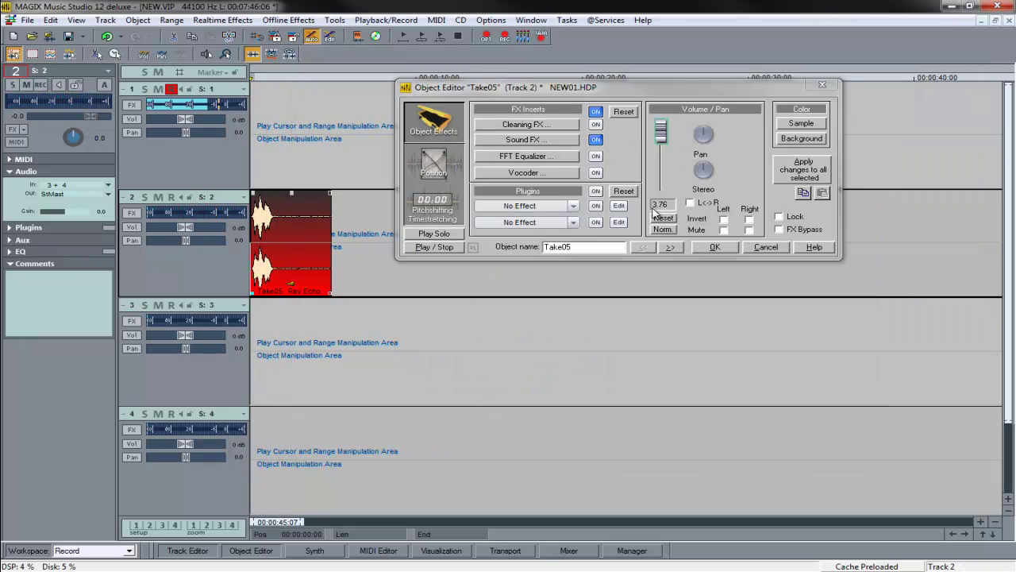
{"action": "left_click", "coordinate": [823, 84]}
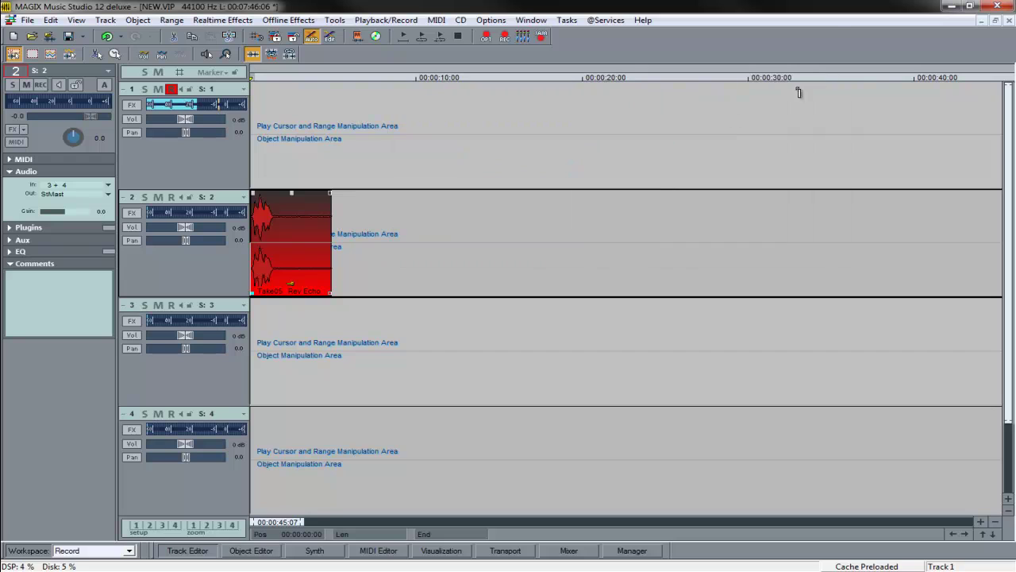
{"action": "double_click", "coordinate": [290, 264]}
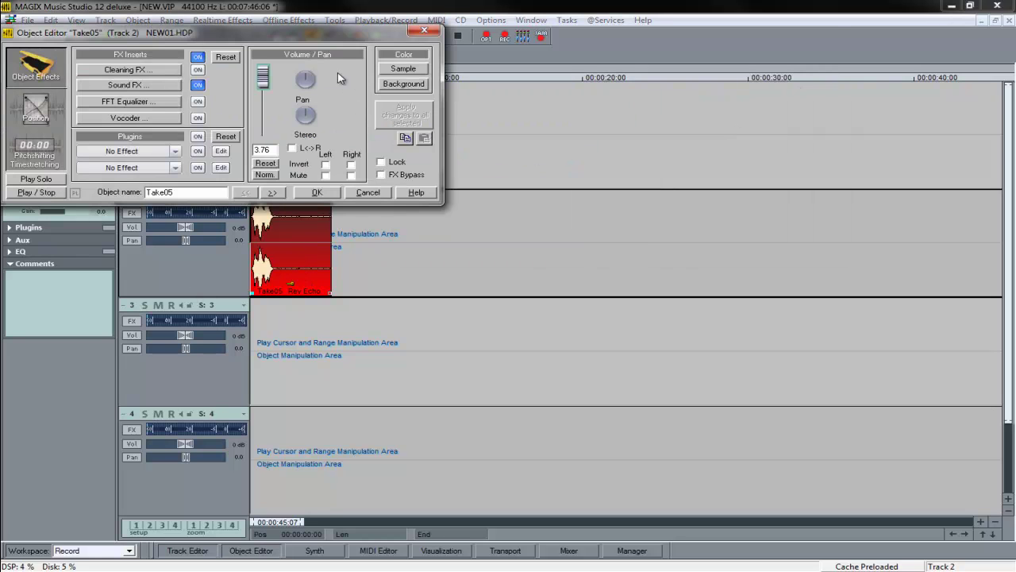
{"action": "left_click_drag", "start_coordinate": [322, 39], "coordinate": [438, 77]}
{"action": "left_click", "coordinate": [545, 70]}
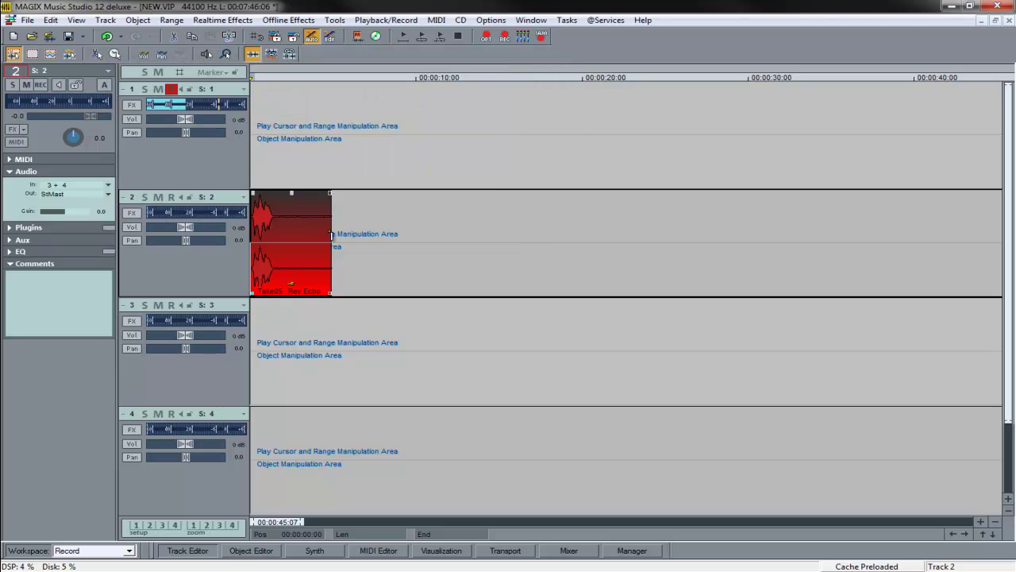
Add a fade-out to Take05 from about one second in to its end, comparing playback without and with it
{"action": "left_click_drag", "start_coordinate": [327, 193], "coordinate": [265, 190]}
{"action": "key", "text": "ctrl+z"}
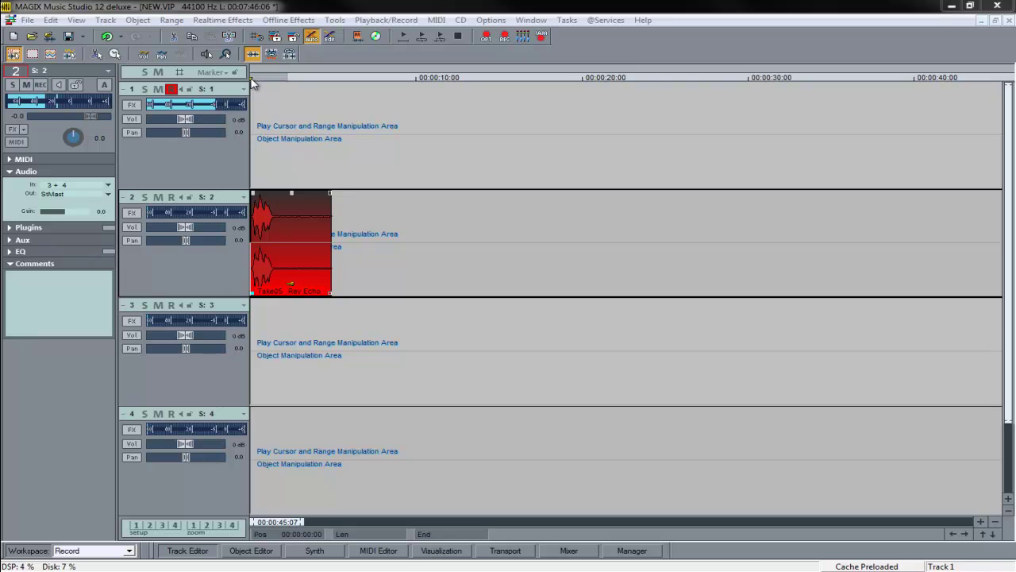
{"action": "key", "text": "space"}
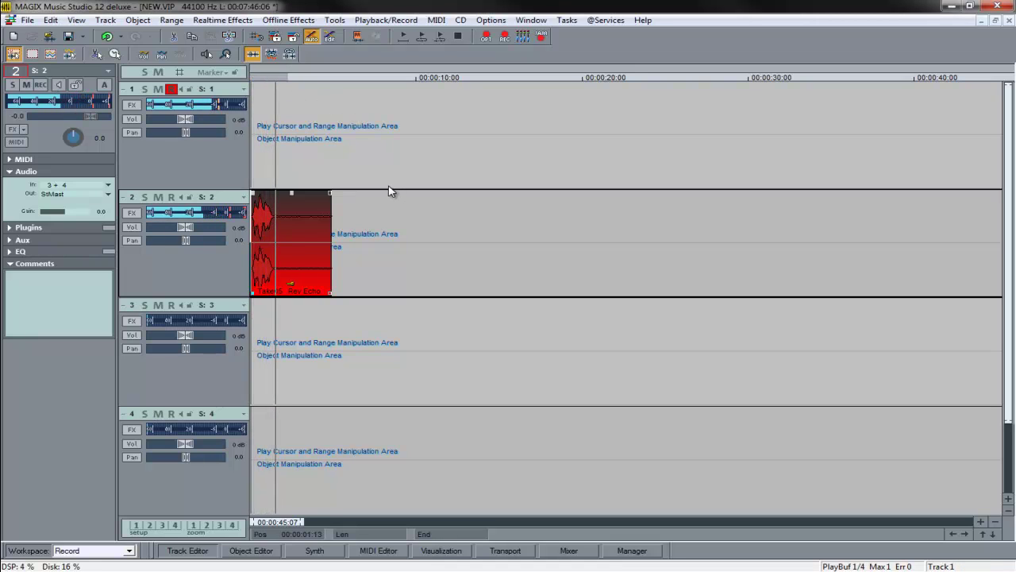
{"action": "key", "text": "space"}
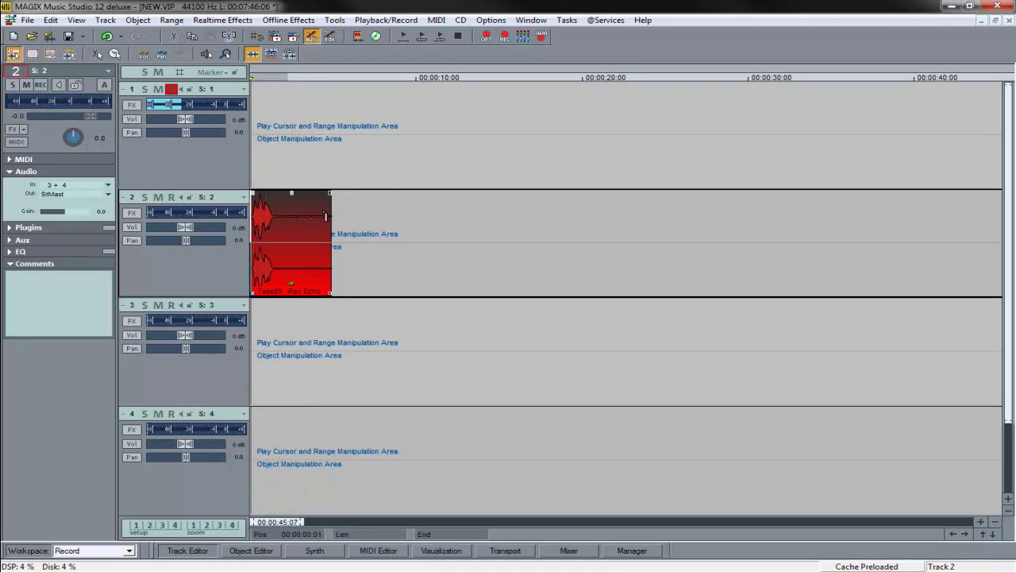
{"action": "mouse_move", "coordinate": [328, 192]}
{"action": "left_mouse_down"}
{"action": "mouse_move", "coordinate": [243, 187]}
{"action": "mouse_move", "coordinate": [270, 193]}
{"action": "left_mouse_up"}
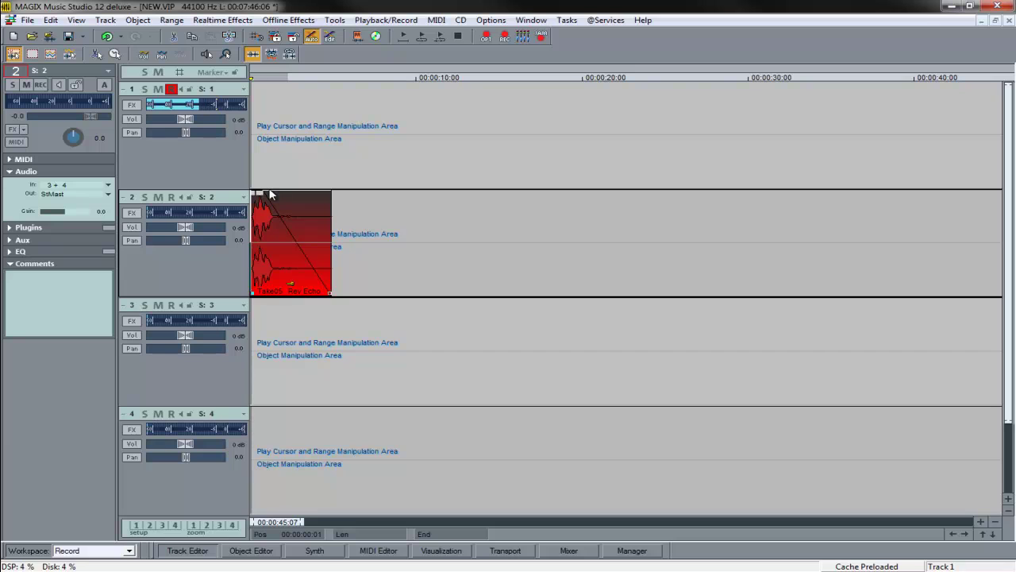
{"action": "key", "text": "space"}
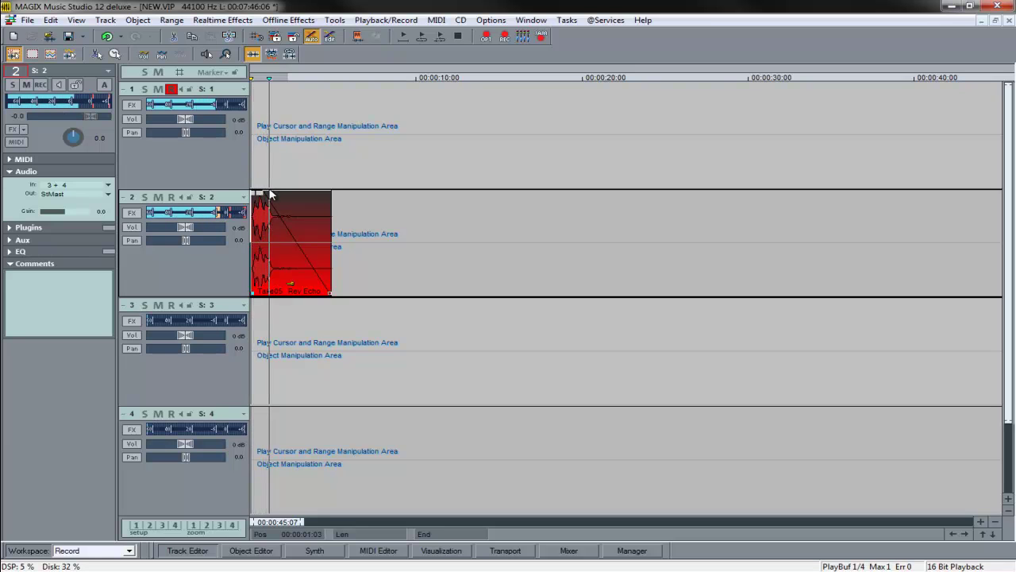
{"action": "key", "text": "space"}
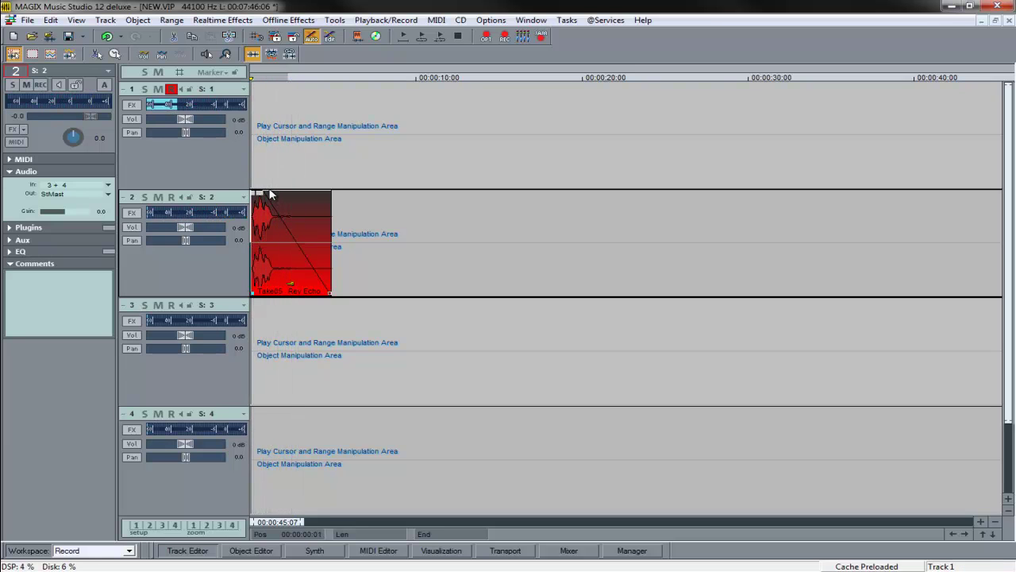
Place the play cursor on track 1 just past the end of Take05 and record a short vocal take there
{"action": "left_click", "coordinate": [334, 89]}
{"action": "left_click_drag", "start_coordinate": [333, 89], "coordinate": [340, 90]}
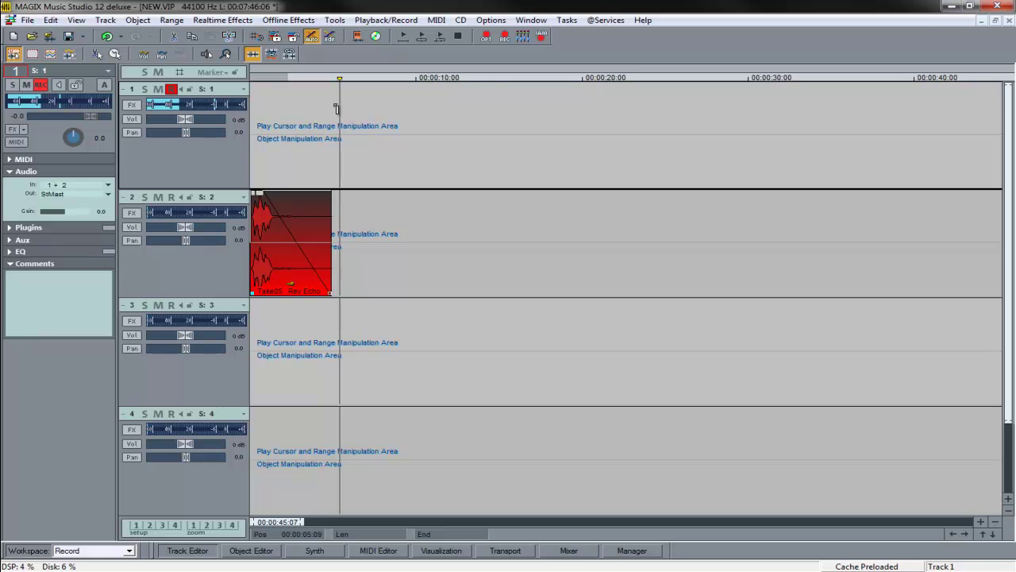
{"action": "left_click", "coordinate": [503, 37]}
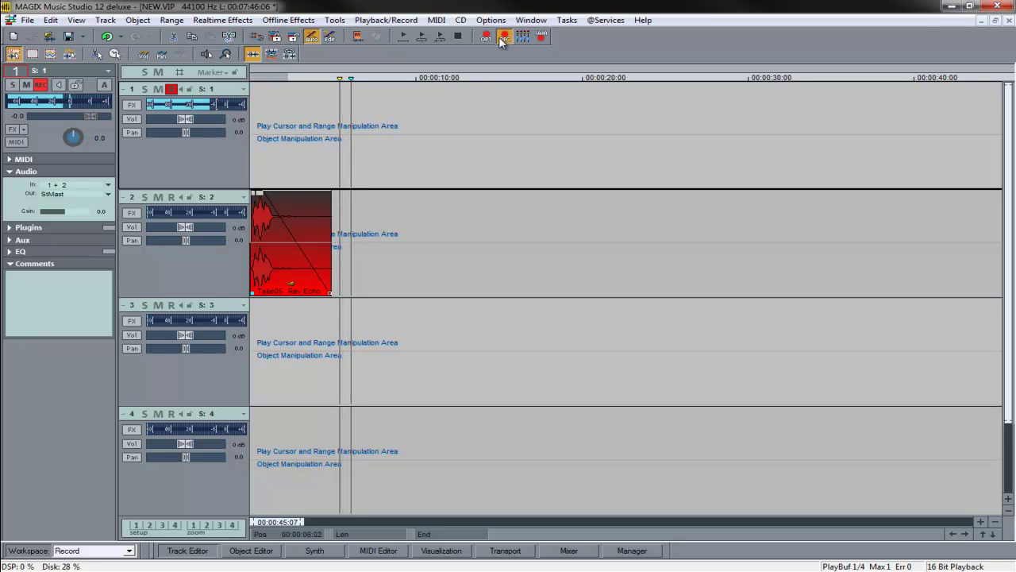
{"action": "left_click", "coordinate": [503, 37]}
{"action": "key", "text": "Return"}
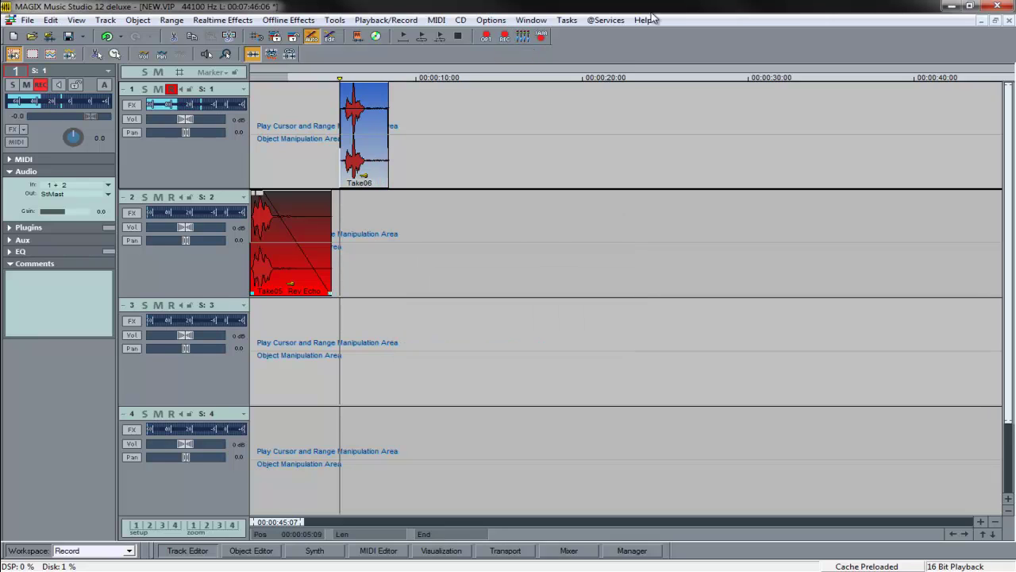
Record a longer vocal take on track 1 after Take05, play its beginning and delete it
{"action": "left_click", "coordinate": [505, 37]}
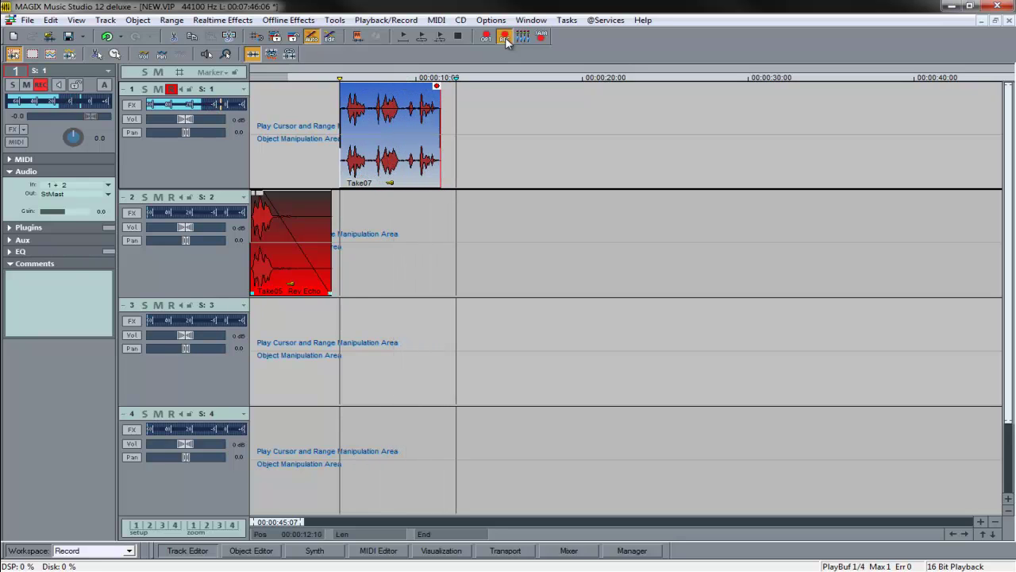
{"action": "left_click", "coordinate": [506, 38]}
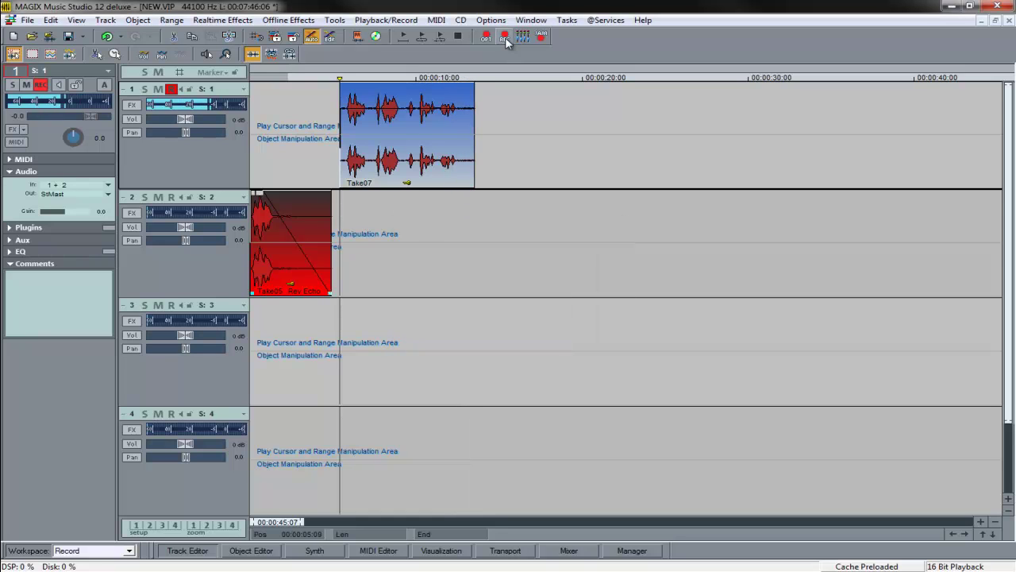
{"action": "left_click", "coordinate": [390, 182]}
{"action": "key", "text": "space"}
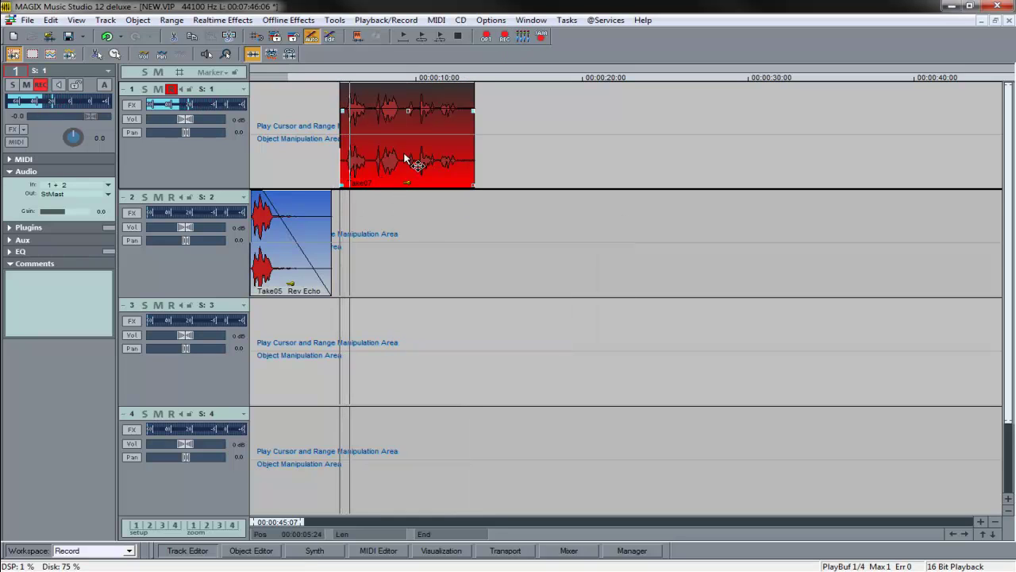
{"action": "key", "text": "space"}
{"action": "left_click_drag", "start_coordinate": [487, 117], "coordinate": [335, 162]}
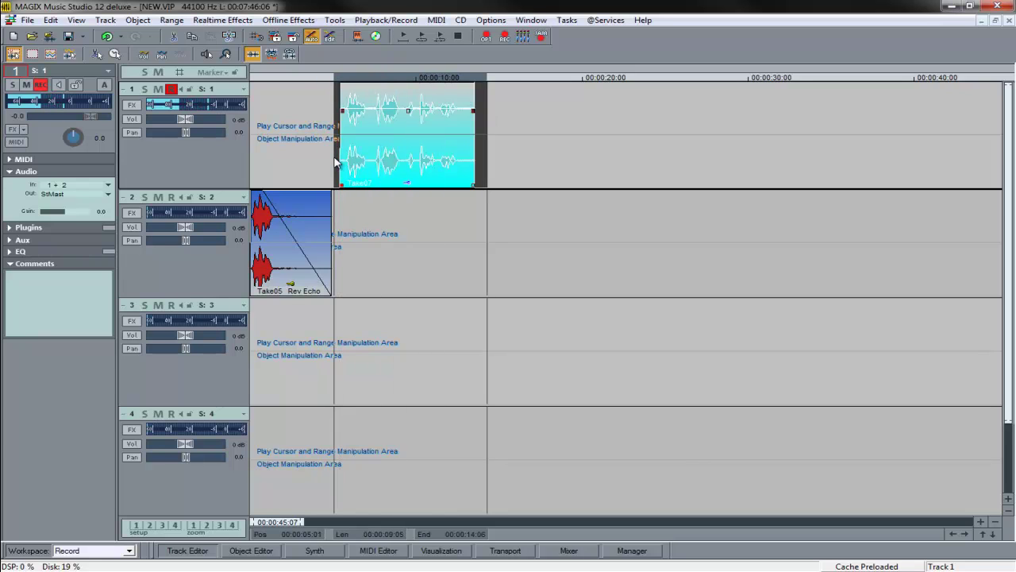
{"action": "key", "text": "Delete"}
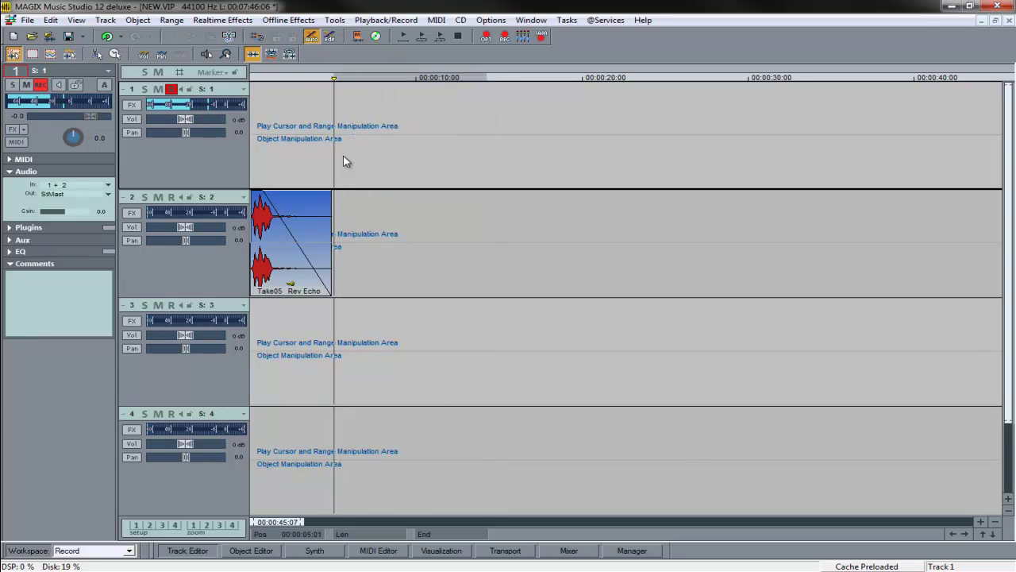
Record a new vocal take on track 1 directly after Take05, cut the silence at its start and play it back
{"action": "left_click", "coordinate": [498, 36]}
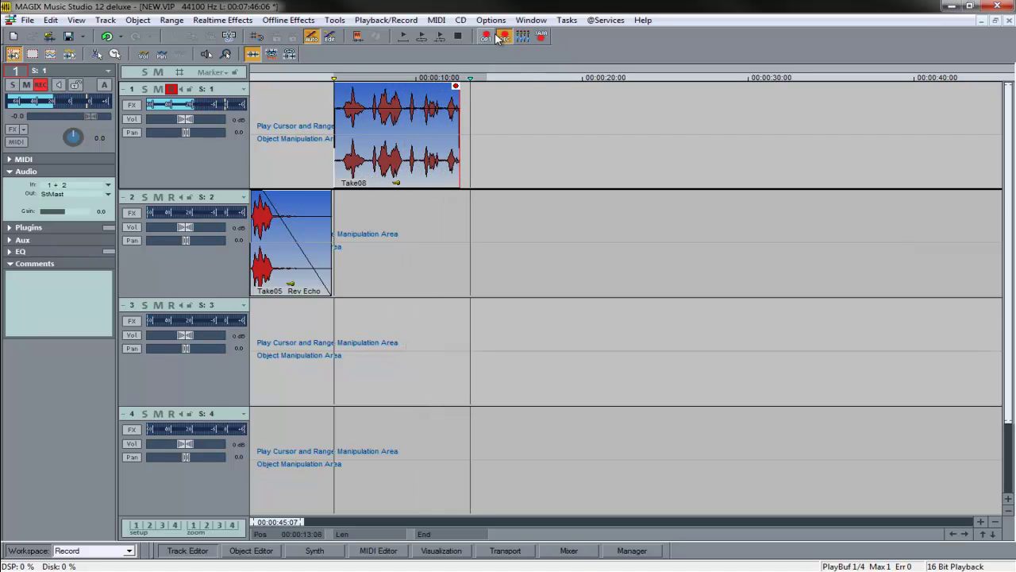
{"action": "left_click", "coordinate": [499, 37]}
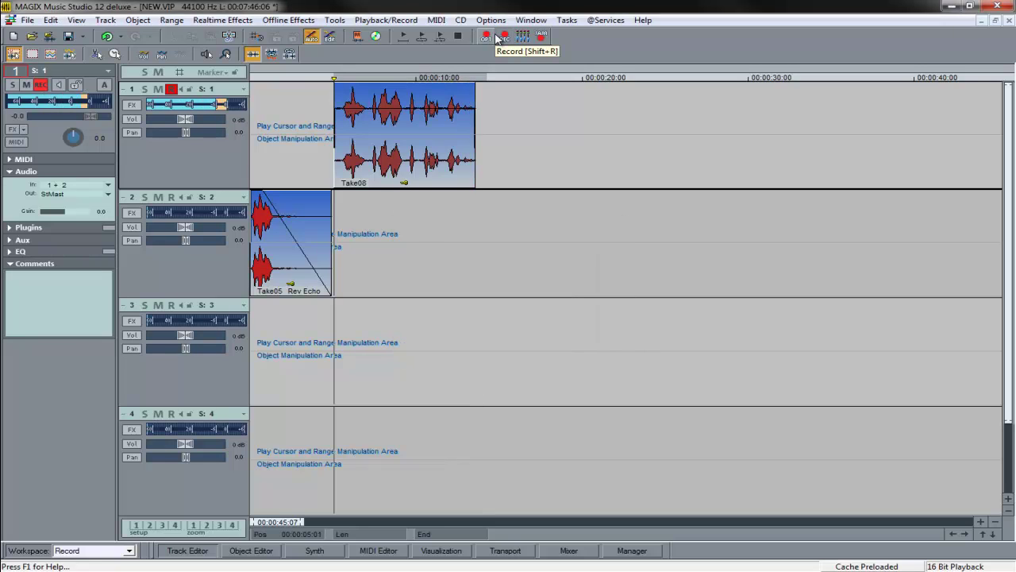
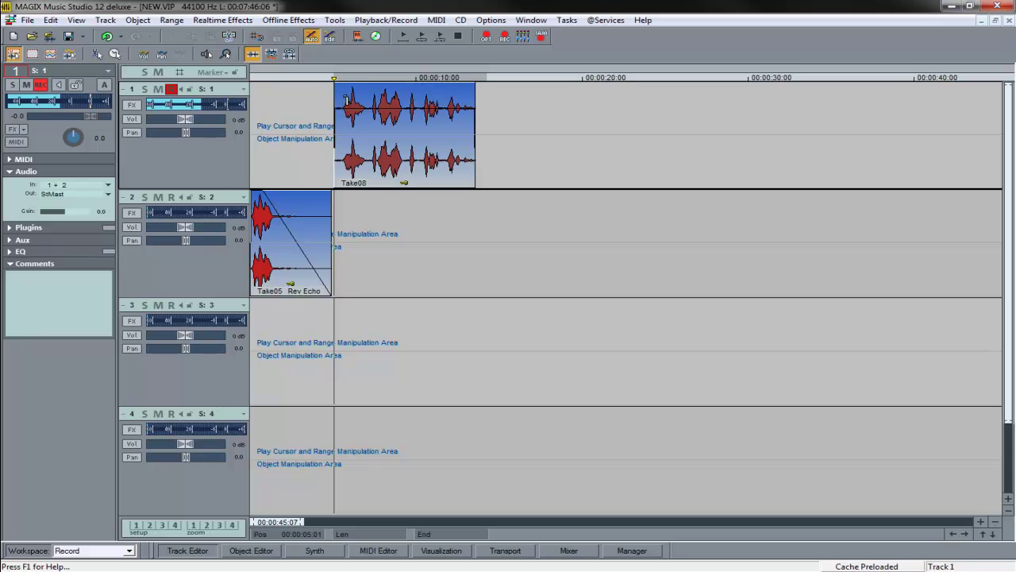
{"action": "left_click_drag", "start_coordinate": [346, 98], "coordinate": [332, 135]}
{"action": "key", "text": "space"}
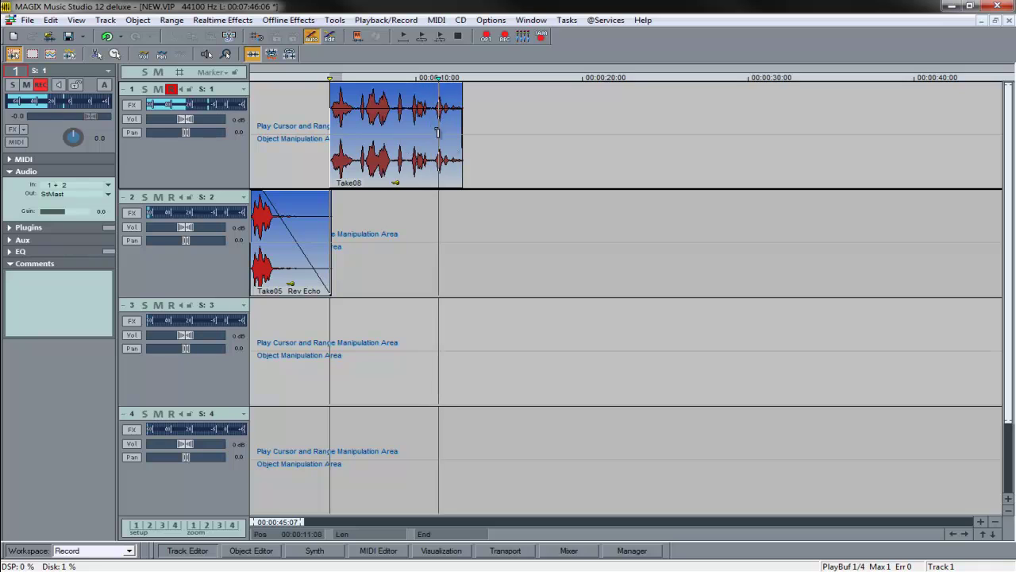
{"action": "key", "text": "space"}
Raise the volume of Take08 to the top of its object and add a short fade-out at its end
{"action": "left_click", "coordinate": [454, 162]}
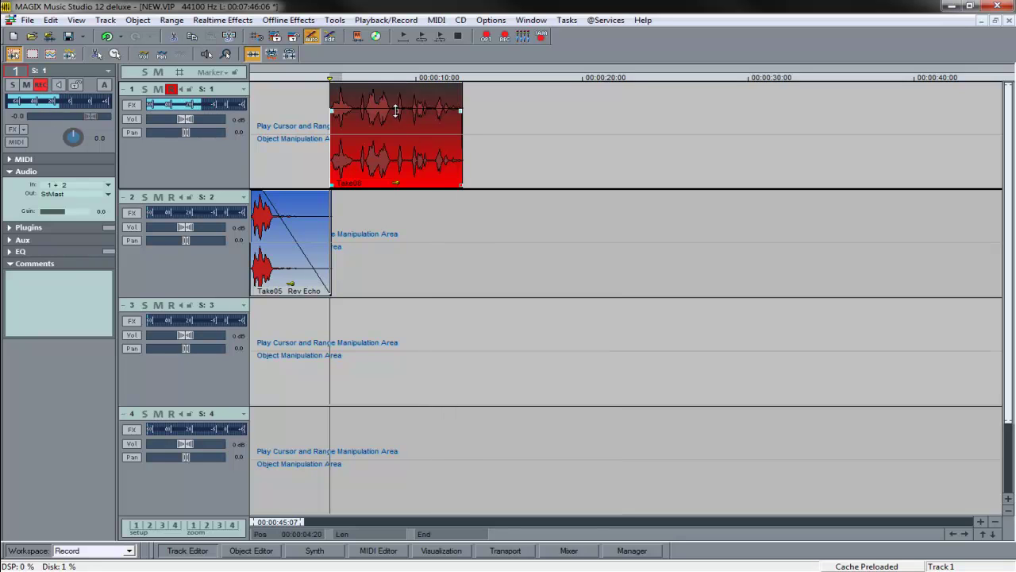
{"action": "left_click_drag", "start_coordinate": [397, 111], "coordinate": [391, 95]}
{"action": "left_click_drag", "start_coordinate": [461, 95], "coordinate": [450, 96]}
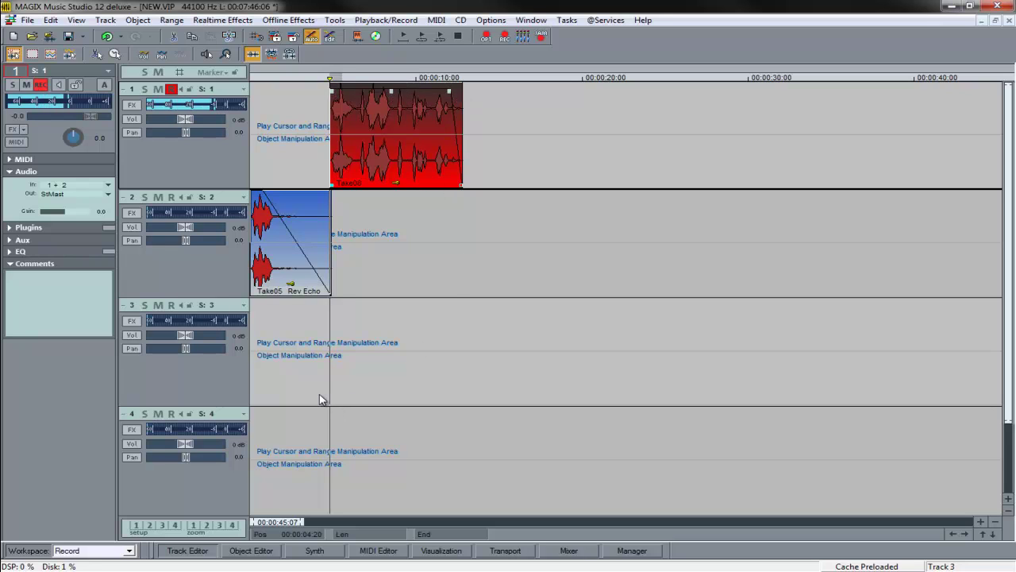
Play Take08 with the cut tool active and split it in the pause before its last three phrases
{"action": "left_click", "coordinate": [357, 93]}
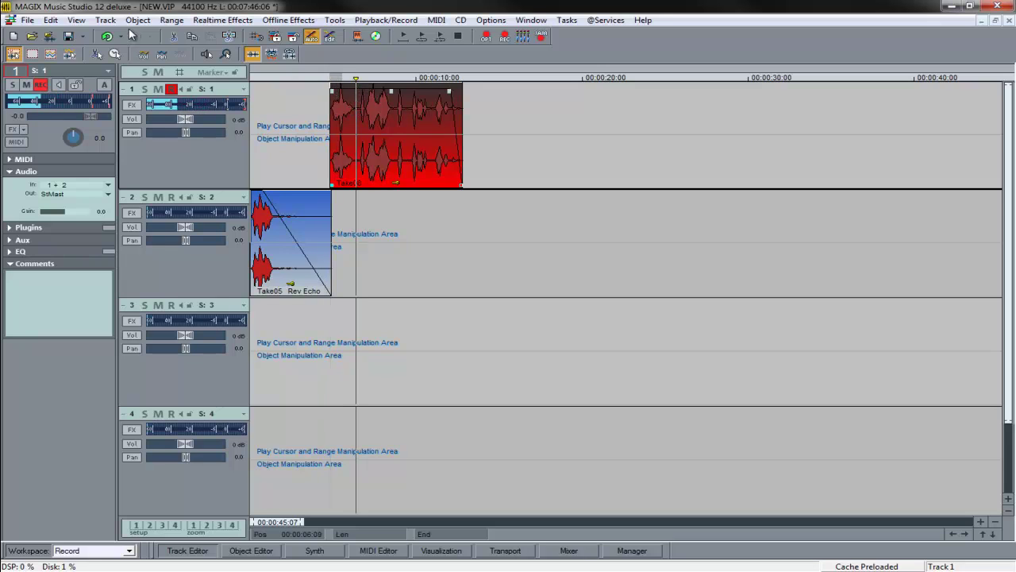
{"action": "left_click", "coordinate": [96, 54]}
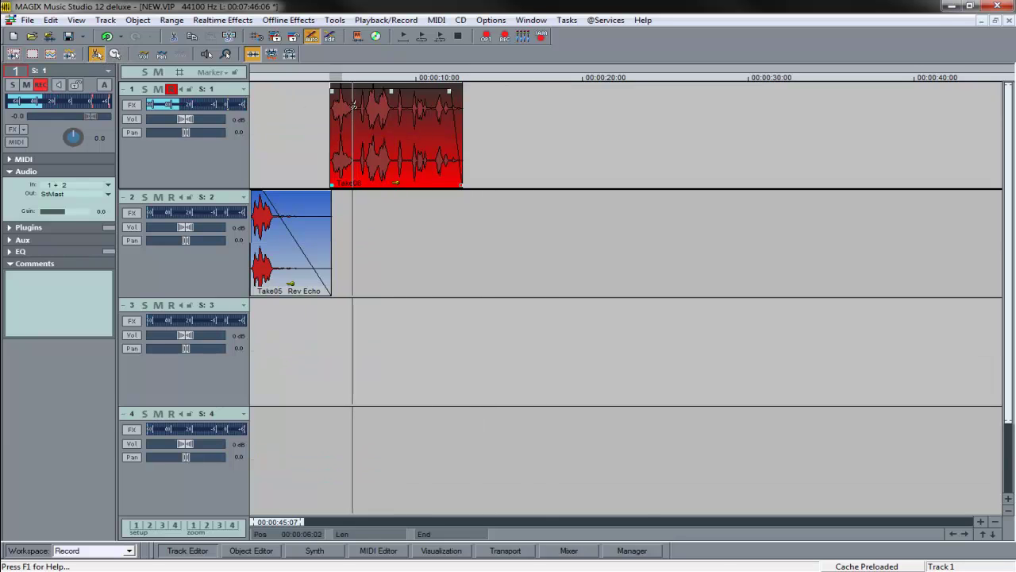
{"action": "key", "text": "space"}
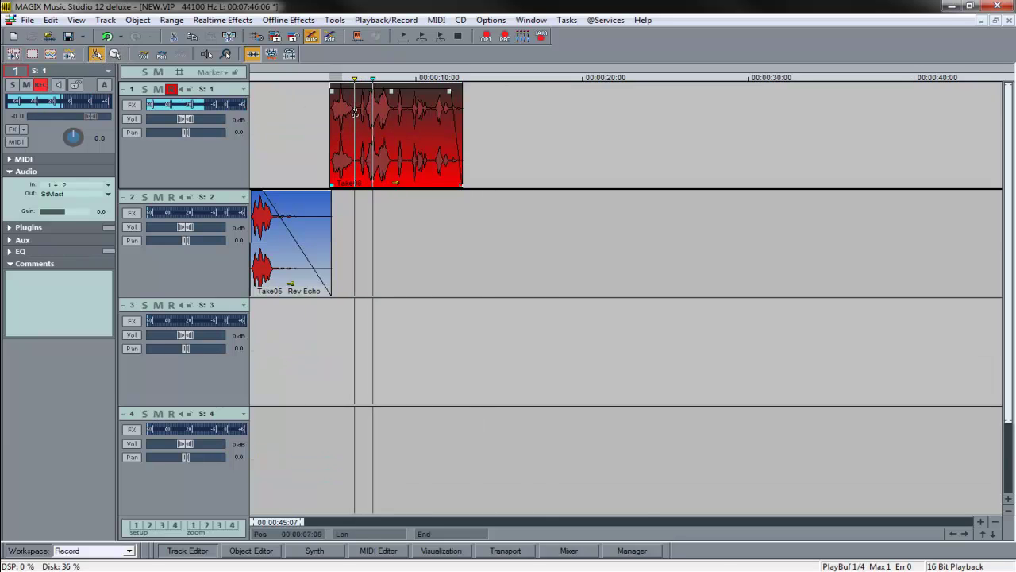
{"action": "left_click", "coordinate": [333, 114]}
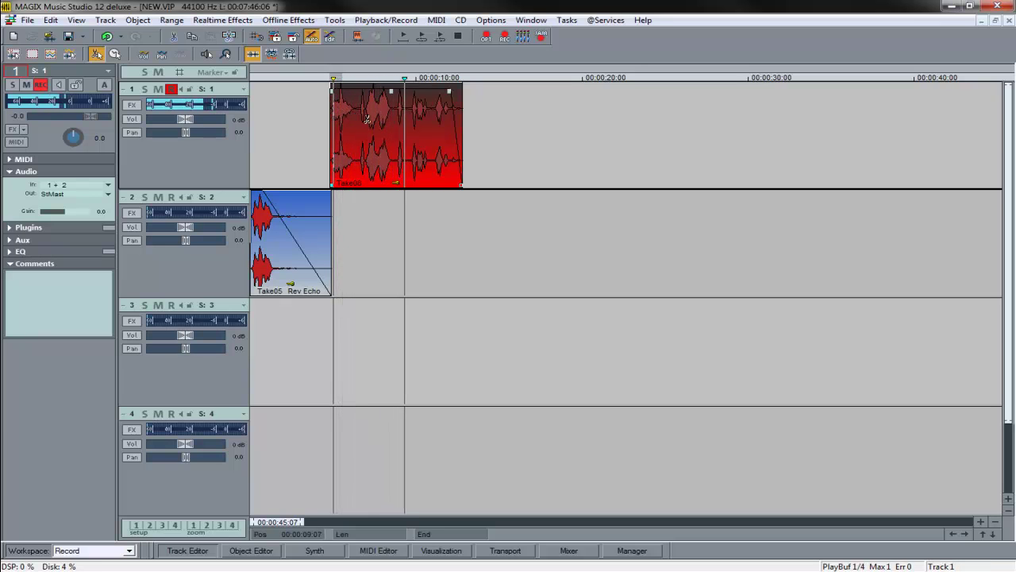
{"action": "left_click", "coordinate": [395, 120]}
{"action": "key", "text": "space"}
{"action": "key", "text": "space"}
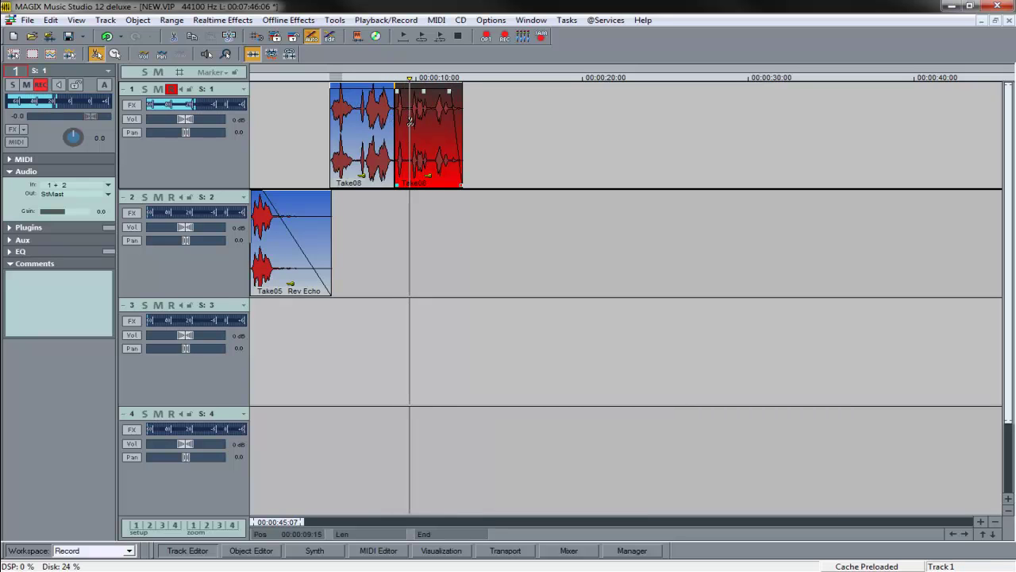
Split the rest of Take08 in the next two pauses so that each remaining phrase becomes a separate object
{"action": "left_click", "coordinate": [410, 120]}
{"action": "left_click", "coordinate": [432, 125]}
{"action": "key", "text": "space"}
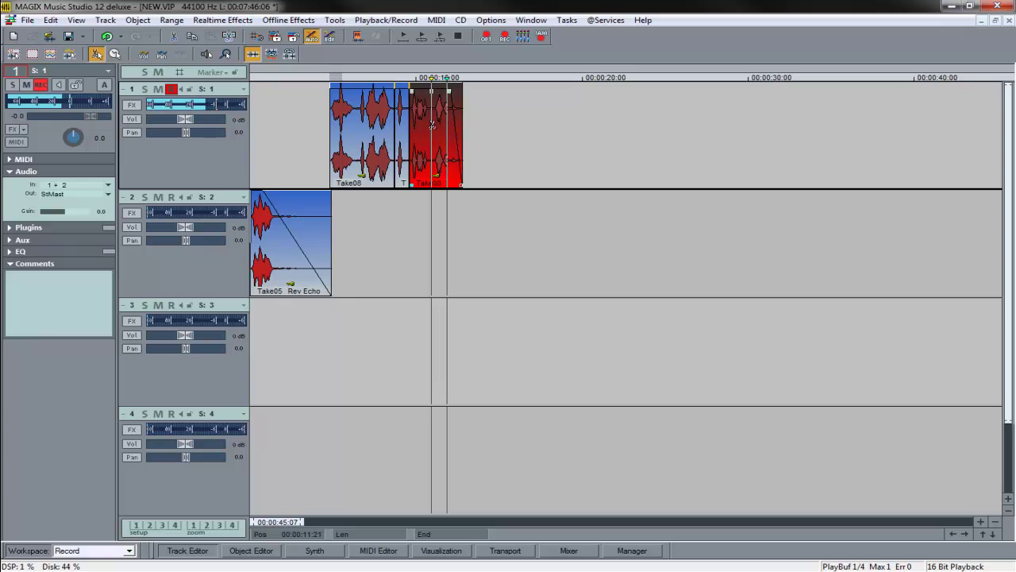
{"action": "key", "text": "space"}
{"action": "left_click", "coordinate": [432, 125]}
Cut off and delete the tail after Take08's last phrase, then return to the project start and the universal mouse mode
{"action": "left_click", "coordinate": [450, 130]}
{"action": "key", "text": "space"}
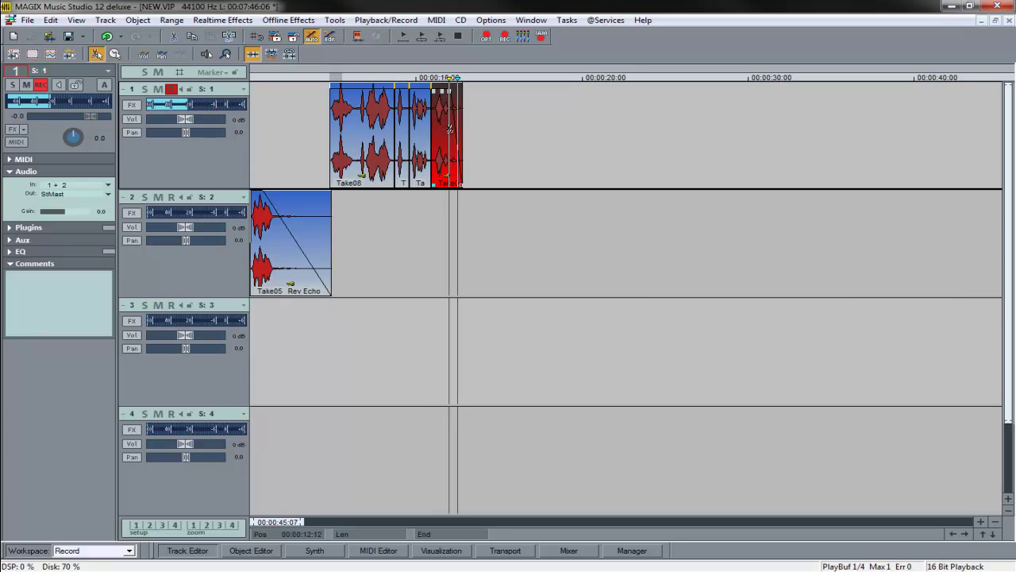
{"action": "key", "text": "space"}
{"action": "left_click_drag", "start_coordinate": [449, 133], "coordinate": [453, 135]}
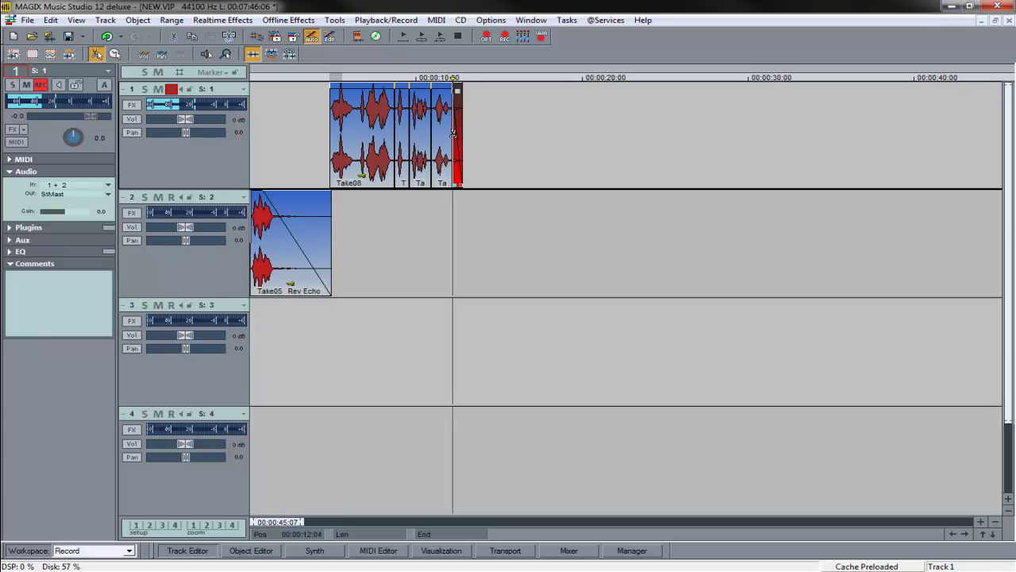
{"action": "key", "text": "Delete"}
{"action": "key", "text": "Home"}
{"action": "left_click", "coordinate": [12, 54]}
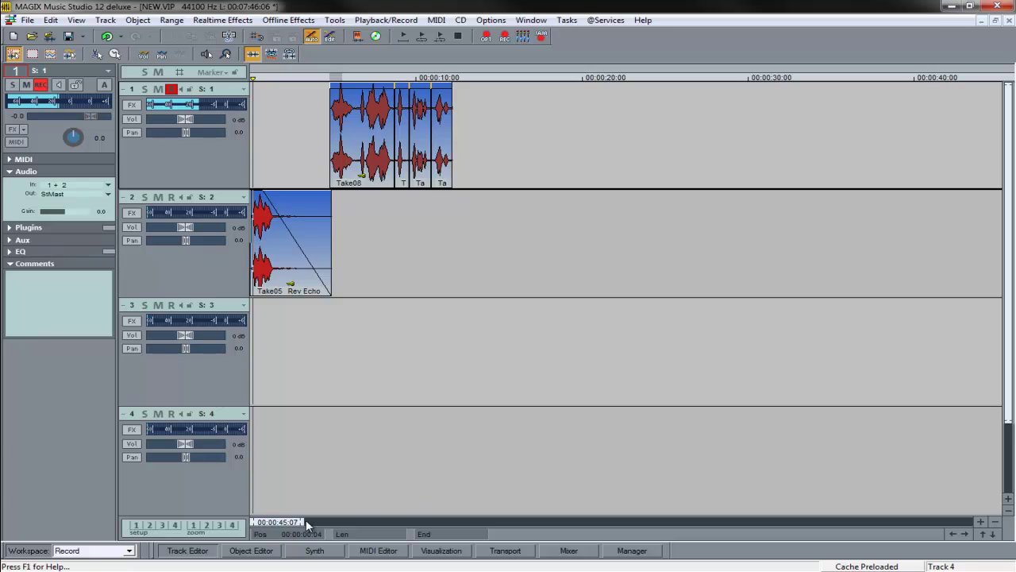
Move both drum objects on track 3 to near the project start and place the Bell drum under Take08 at about 7 s
{"action": "left_click_drag", "start_coordinate": [300, 522], "coordinate": [603, 522]}
{"action": "left_click_drag", "start_coordinate": [775, 347], "coordinate": [719, 350]}
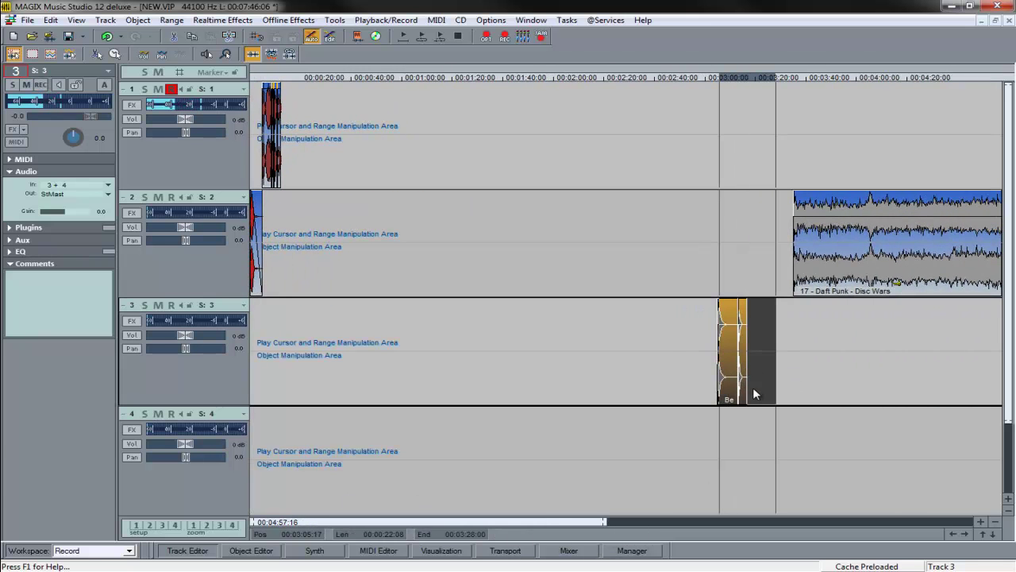
{"action": "left_click", "coordinate": [795, 386]}
{"action": "left_click", "coordinate": [731, 378]}
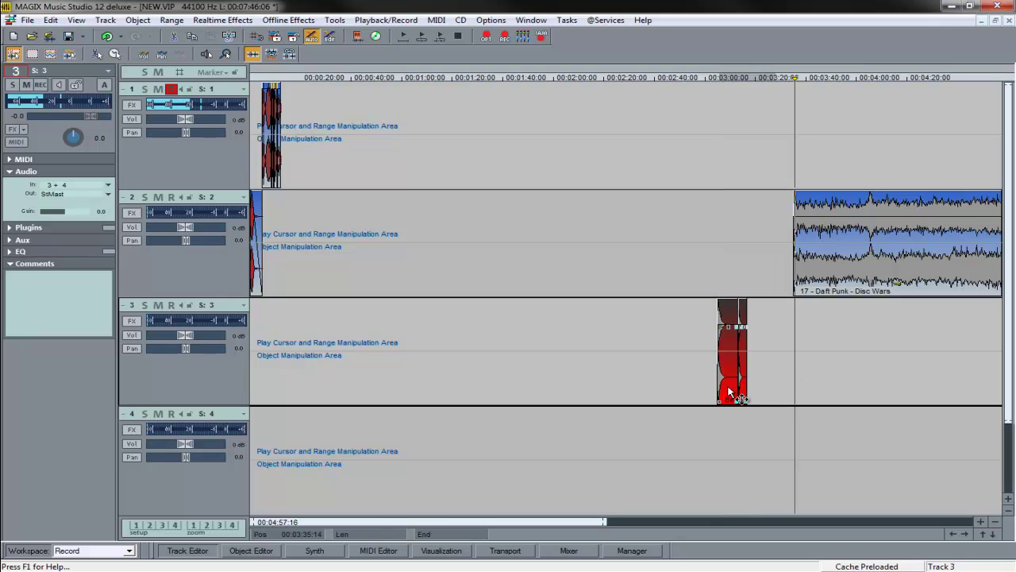
{"action": "left_click_drag", "start_coordinate": [725, 365], "coordinate": [293, 367]}
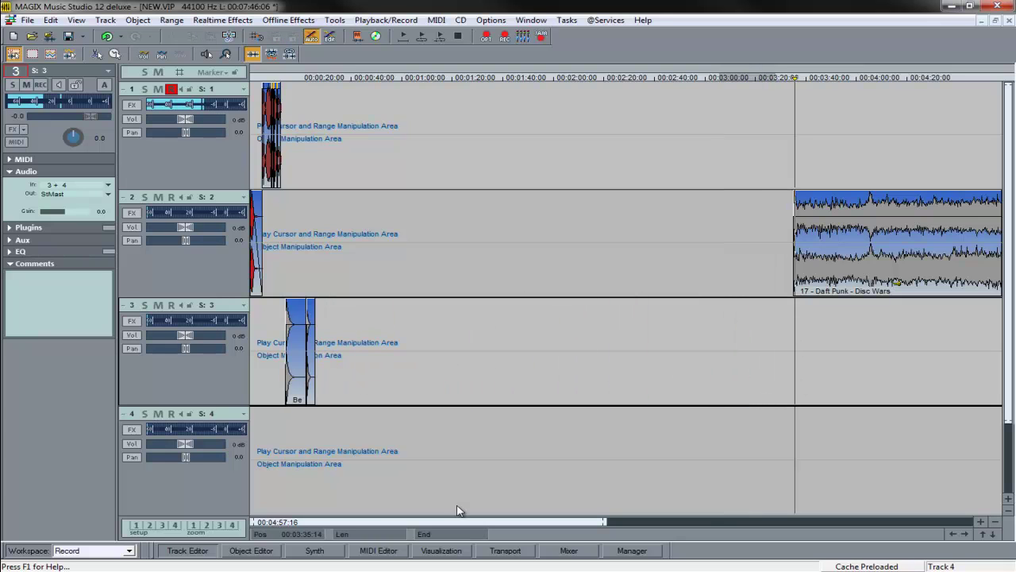
{"action": "left_click_drag", "start_coordinate": [594, 524], "coordinate": [297, 497]}
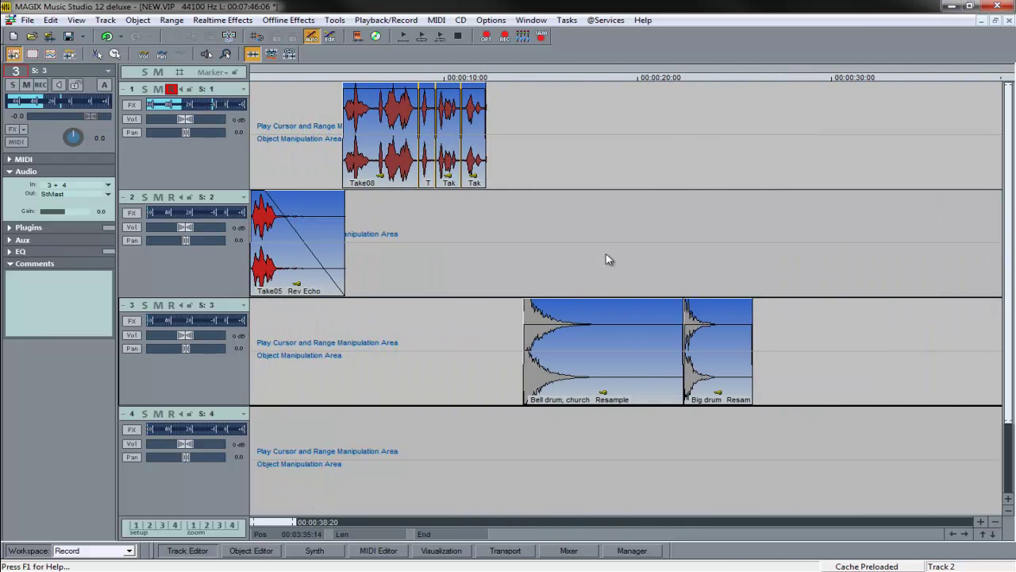
{"action": "left_click_drag", "start_coordinate": [594, 379], "coordinate": [411, 384]}
Select the last three Take08 pieces on track 1 and move them together to about 21 s
{"action": "left_click", "coordinate": [578, 187]}
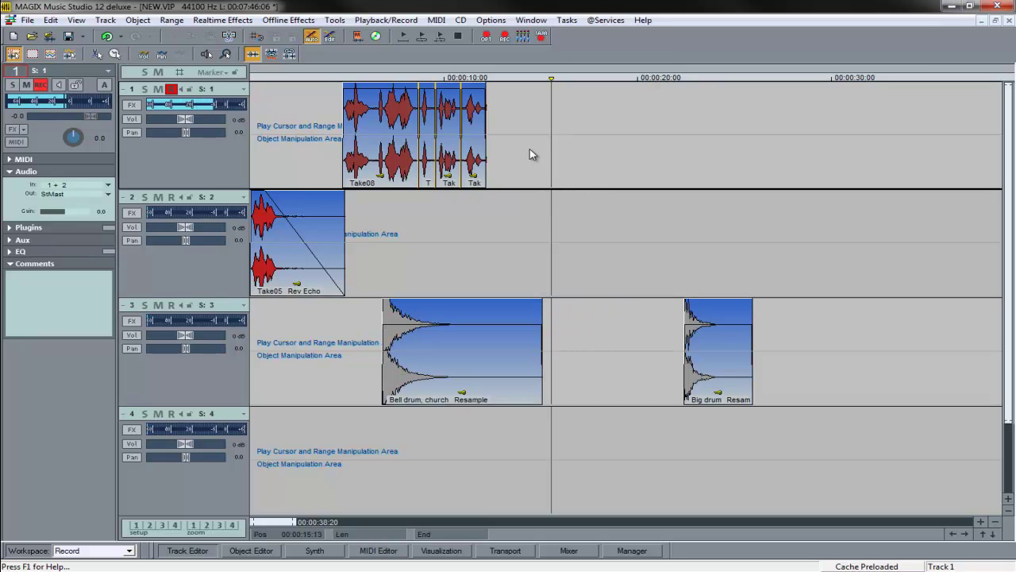
{"action": "left_click", "coordinate": [433, 170]}
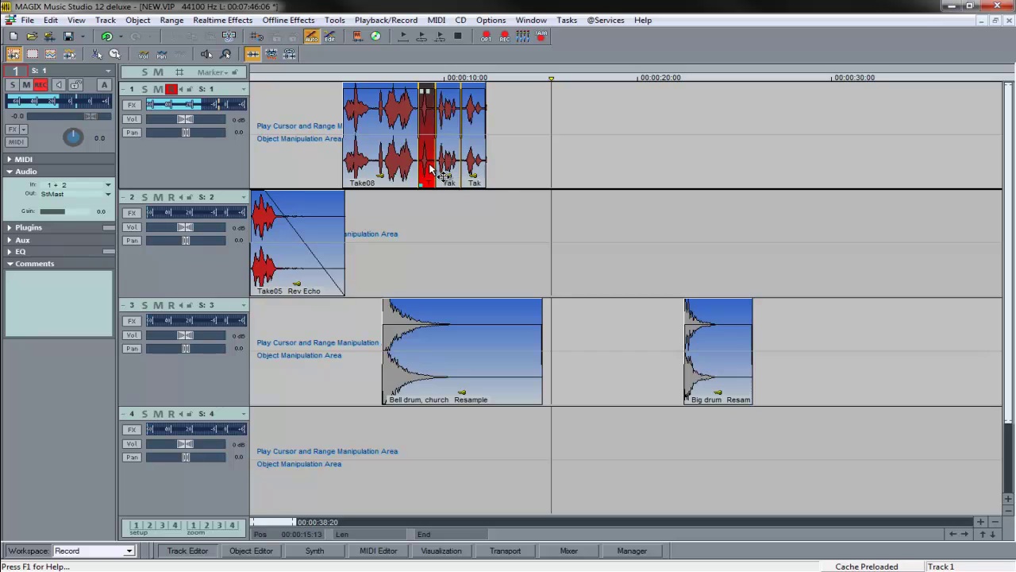
{"action": "left_click", "coordinate": [476, 168], "text": "shift"}
{"action": "left_click_drag", "start_coordinate": [476, 168], "coordinate": [712, 182]}
{"action": "left_click", "coordinate": [822, 173]}
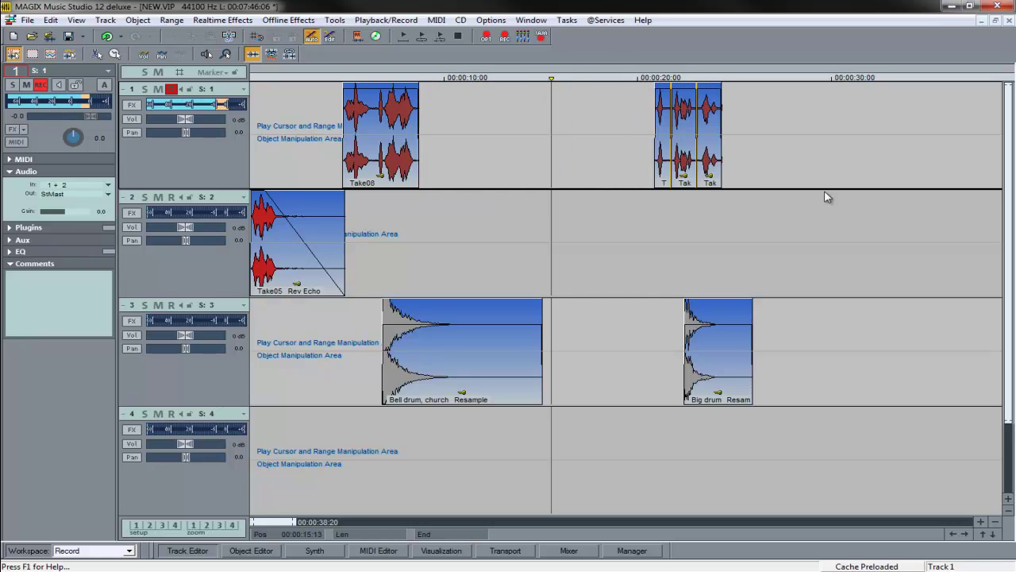
Move the Big drum to track 4 at about 8 s and the Bell drum on track 3 to about 9 s
{"action": "left_click", "coordinate": [700, 389]}
{"action": "left_click_drag", "start_coordinate": [700, 389], "coordinate": [425, 449]}
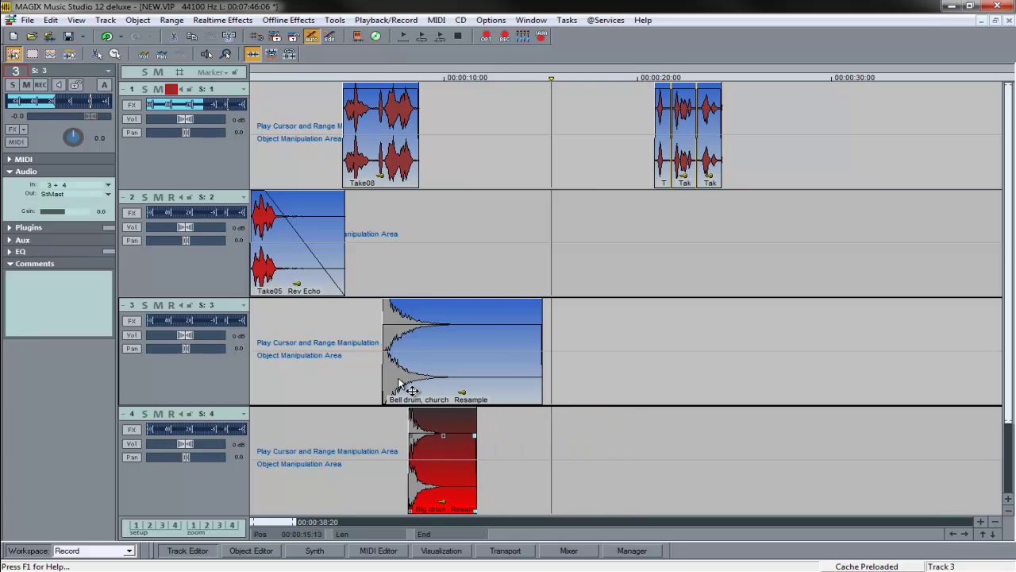
{"action": "left_click_drag", "start_coordinate": [399, 385], "coordinate": [439, 386]}
Add one new track to the project and fit all five tracks in view
{"action": "scroll", "coordinate": [1012, 373], "scroll_direction": "down", "scroll_amount": 3}
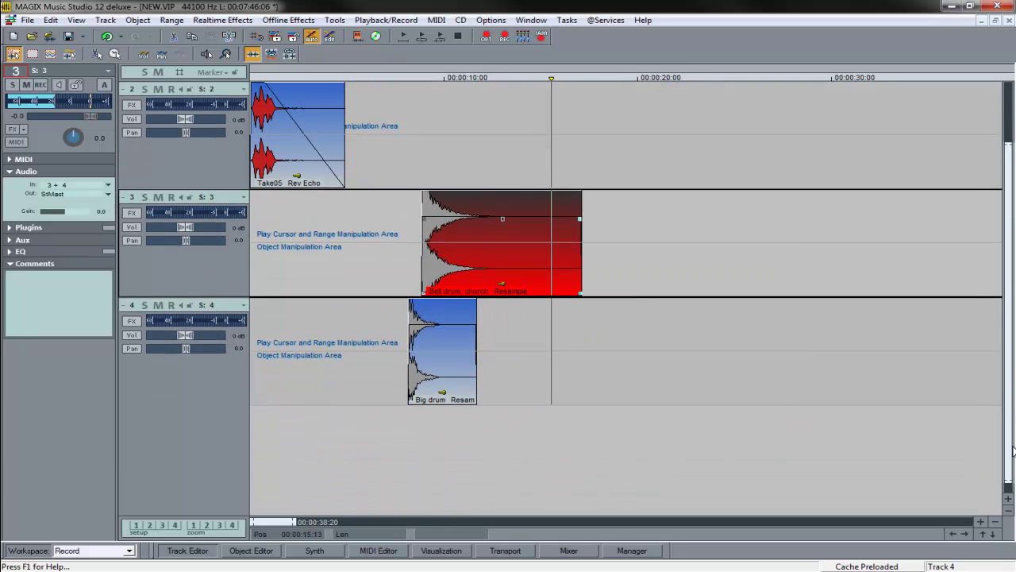
{"action": "scroll", "coordinate": [1006, 452], "scroll_direction": "up", "scroll_amount": 3}
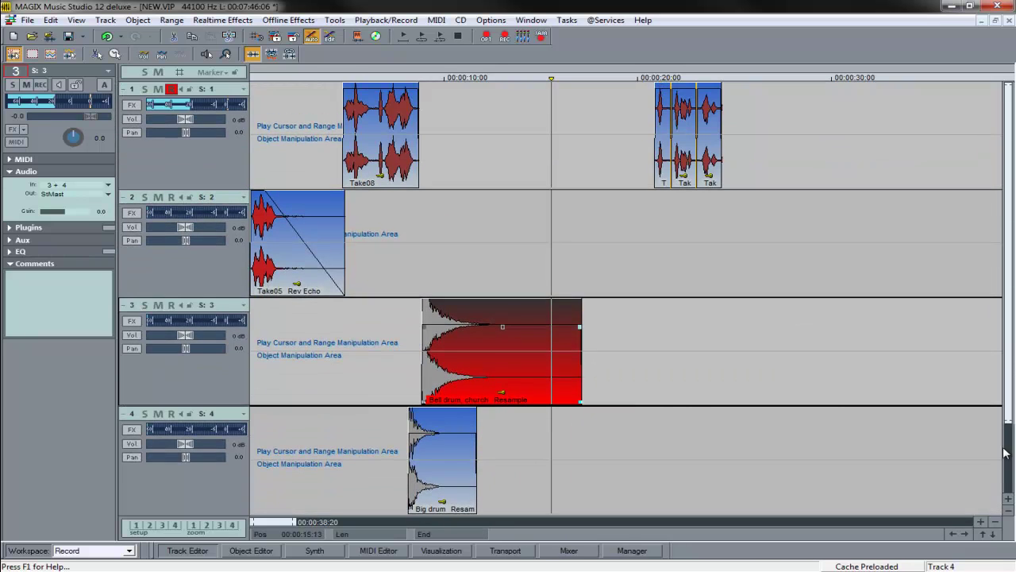
{"action": "left_click", "coordinate": [1009, 501]}
{"action": "left_click", "coordinate": [1008, 516]}
{"action": "left_click", "coordinate": [107, 20]}
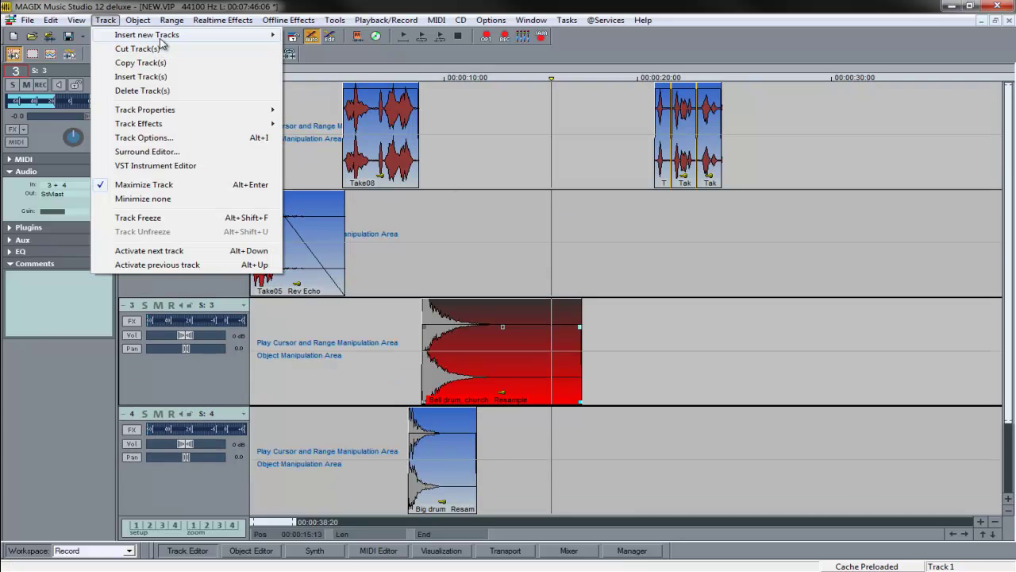
{"action": "mouse_move", "coordinate": [162, 42]}
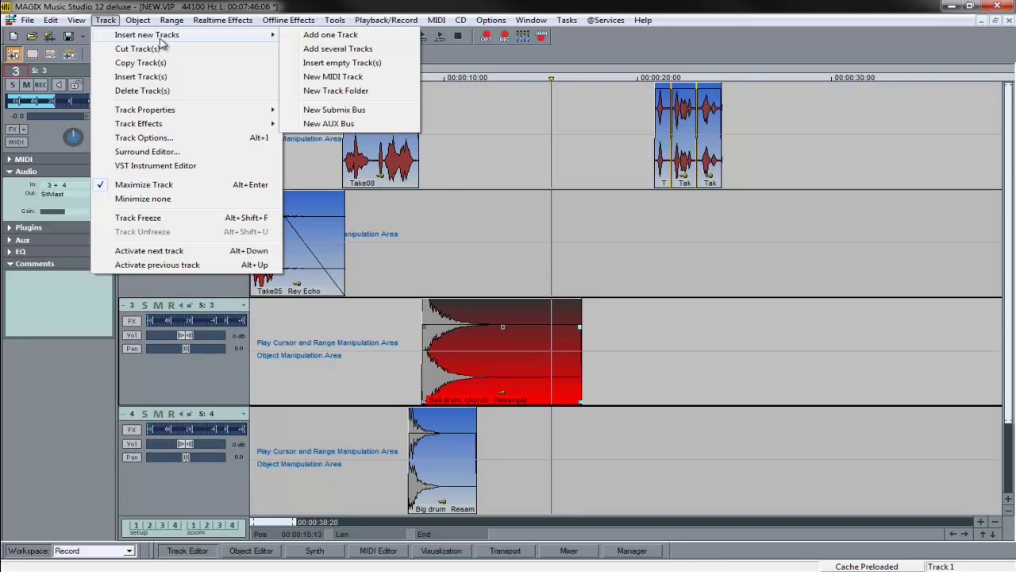
{"action": "left_click", "coordinate": [332, 38]}
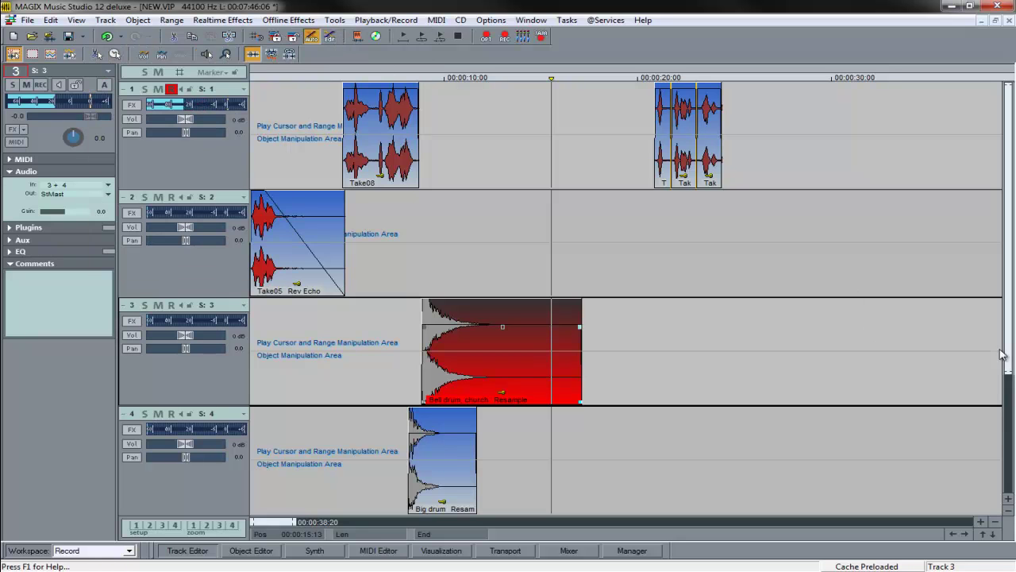
{"action": "left_click_drag", "start_coordinate": [1011, 320], "coordinate": [1012, 514]}
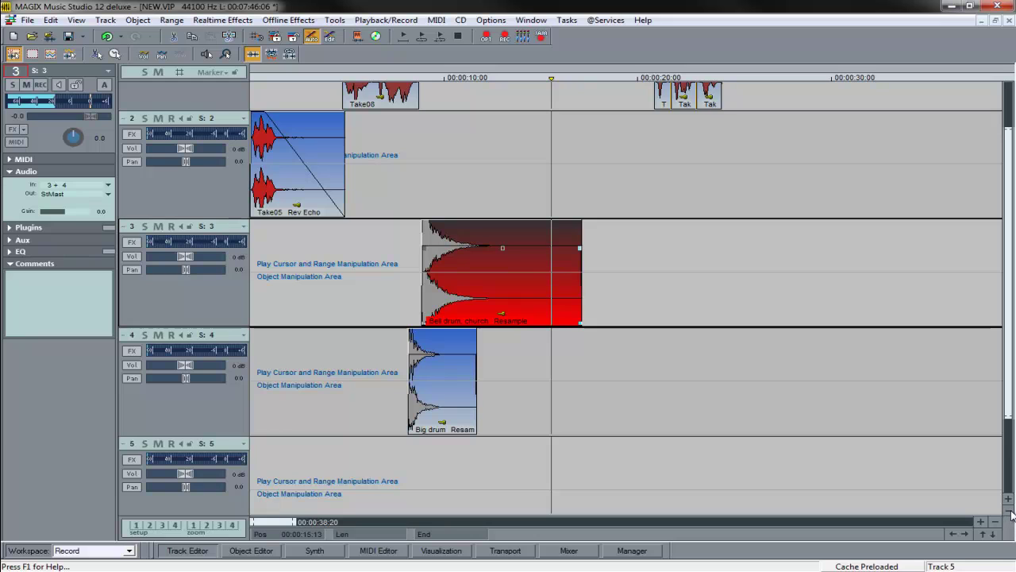
{"action": "left_click", "coordinate": [1010, 513]}
{"action": "left_click", "coordinate": [1011, 513]}
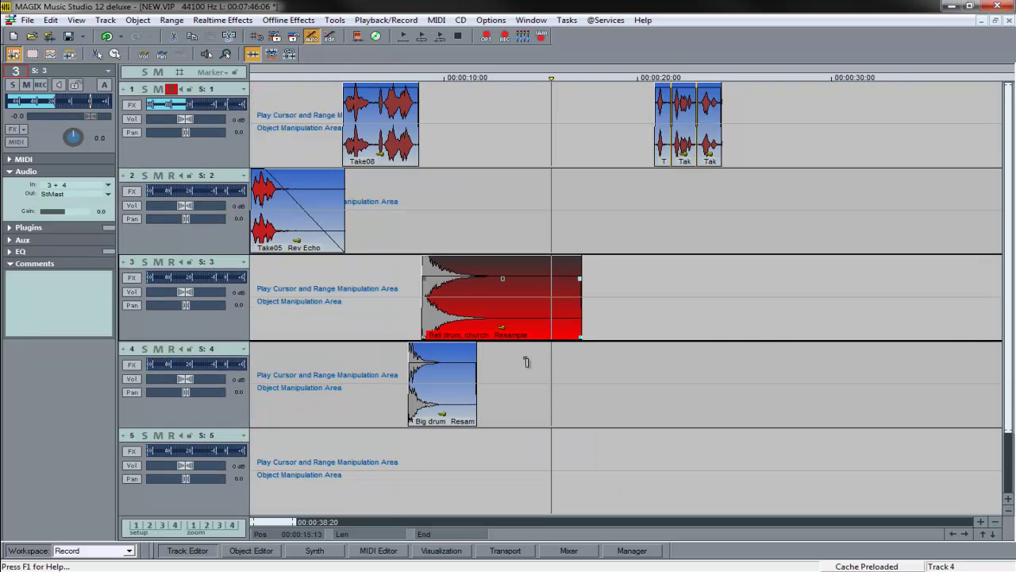
Nudge the Bell drum slightly earlier and align the Big drum's start with it, just after Take08
{"action": "mouse_move", "coordinate": [440, 329]}
{"action": "left_mouse_down"}
{"action": "mouse_move", "coordinate": [424, 329]}
{"action": "mouse_move", "coordinate": [438, 329]}
{"action": "left_mouse_up"}
{"action": "left_click_drag", "start_coordinate": [418, 418], "coordinate": [432, 419]}
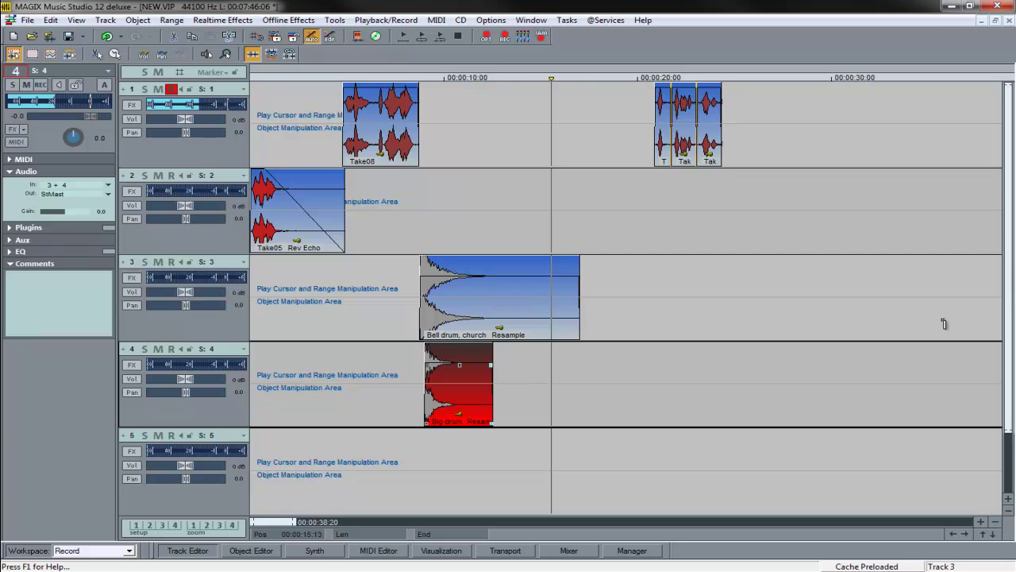
Move the Daft Punk - Disc Wars object from track 2 to the very start of track 5
{"action": "left_click_drag", "start_coordinate": [292, 521], "coordinate": [760, 522]}
{"action": "left_click_drag", "start_coordinate": [724, 245], "coordinate": [262, 492]}
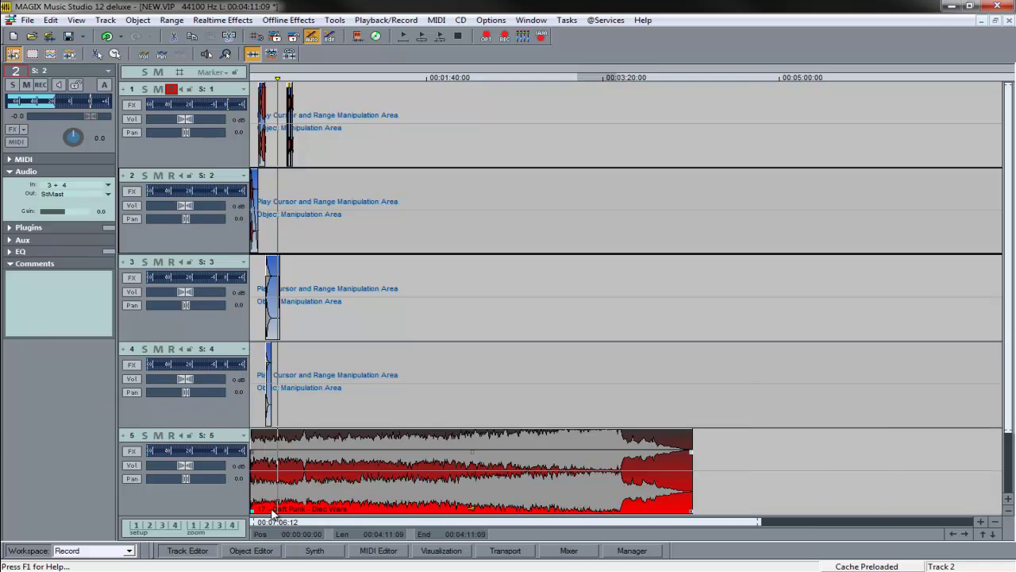
{"action": "left_click_drag", "start_coordinate": [760, 522], "coordinate": [310, 503]}
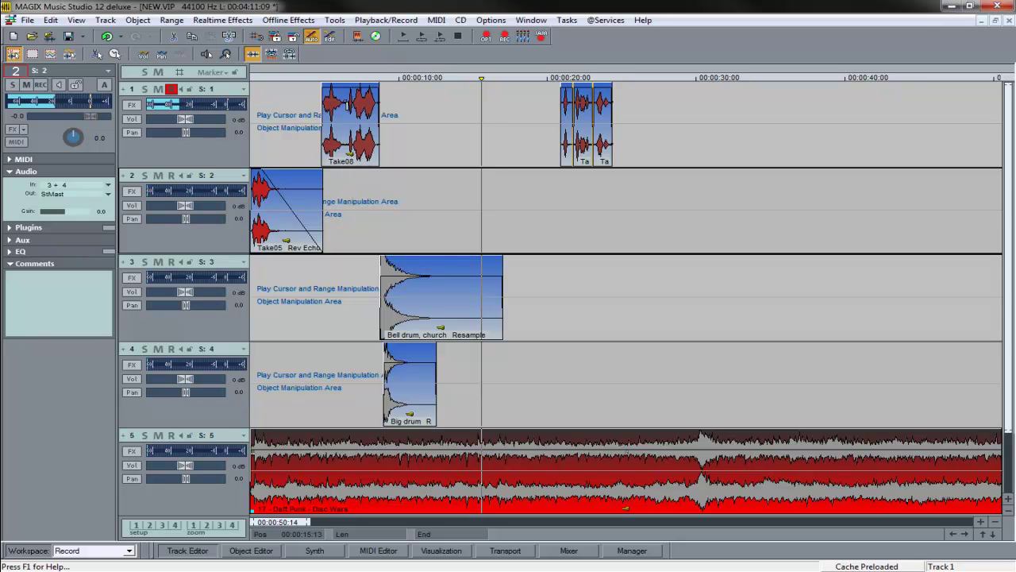
Select the Bell drum and Big drum together and move both to about 13 s
{"action": "left_click", "coordinate": [304, 86]}
{"action": "left_click", "coordinate": [401, 309]}
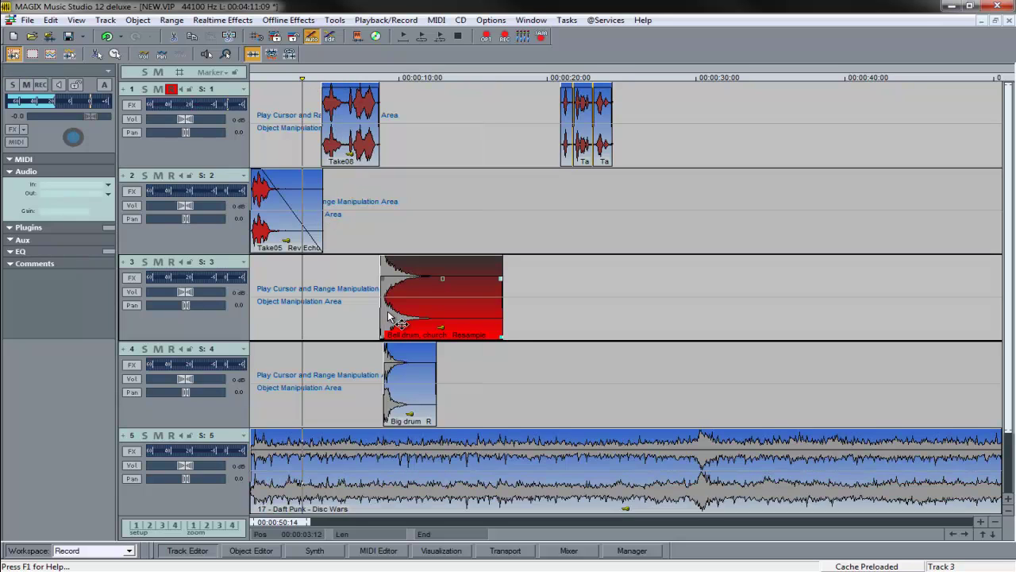
{"action": "left_click", "coordinate": [403, 409], "text": "shift"}
{"action": "left_click_drag", "start_coordinate": [402, 339], "coordinate": [458, 311]}
Play the arrangement from the start and move Take08 earlier to about 2 s, overlapping Take05
{"action": "key", "text": "space"}
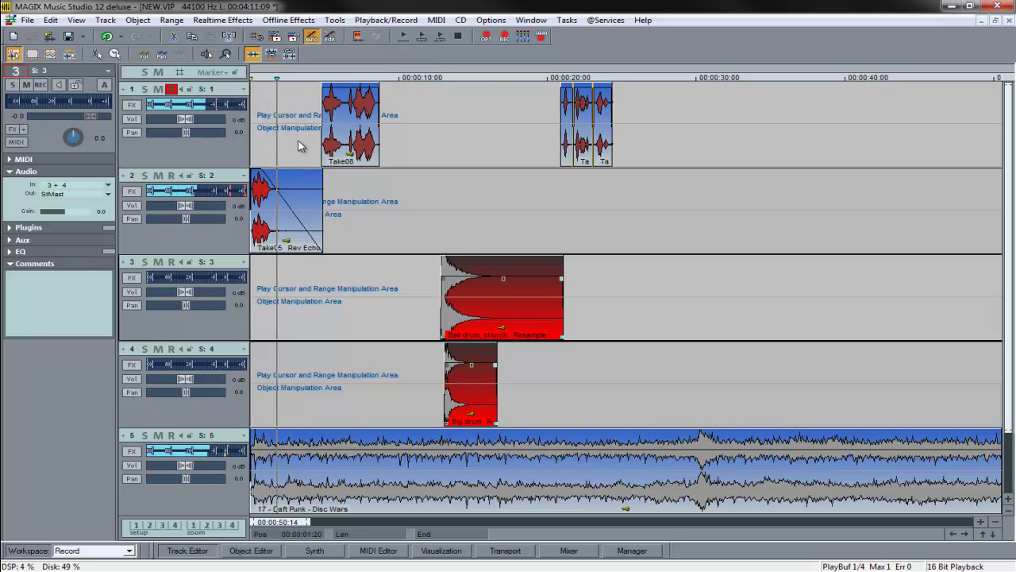
{"action": "key", "text": "space"}
{"action": "left_click_drag", "start_coordinate": [356, 155], "coordinate": [315, 155]}
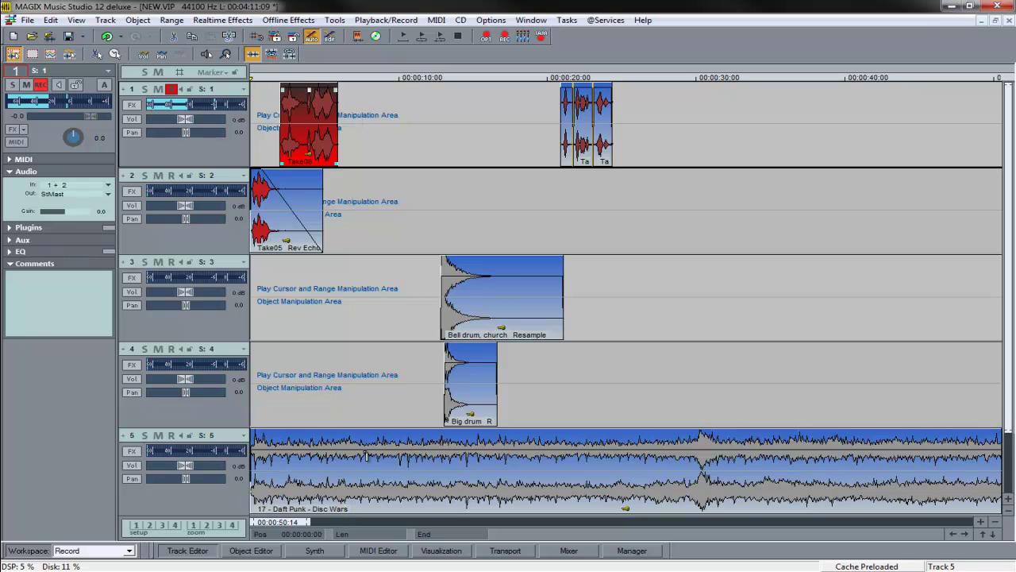
Lower the object volume of Disc Wars on track 5 and play the mix from the start
{"action": "left_click", "coordinate": [377, 484]}
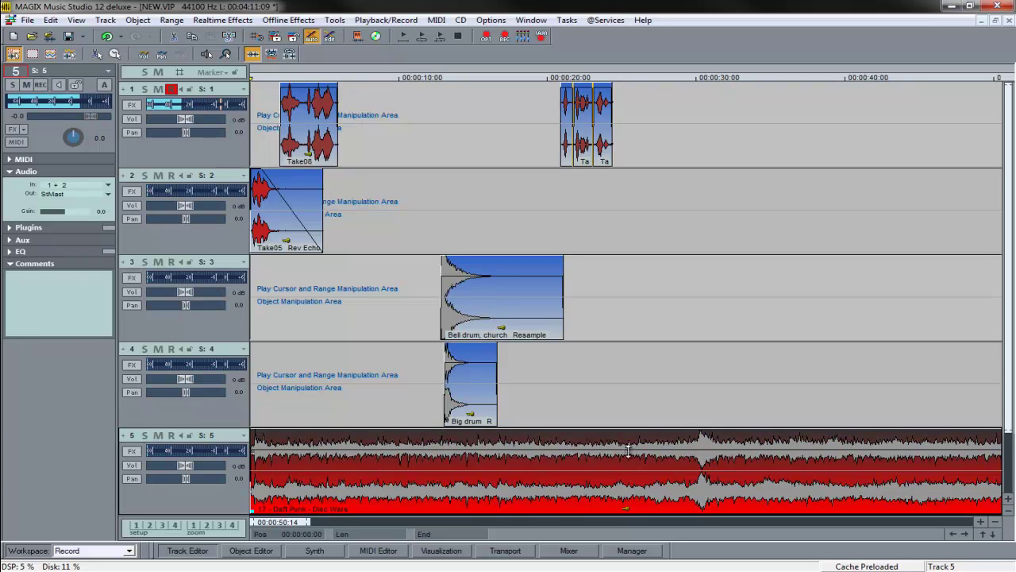
{"action": "left_click_drag", "start_coordinate": [627, 457], "coordinate": [622, 471]}
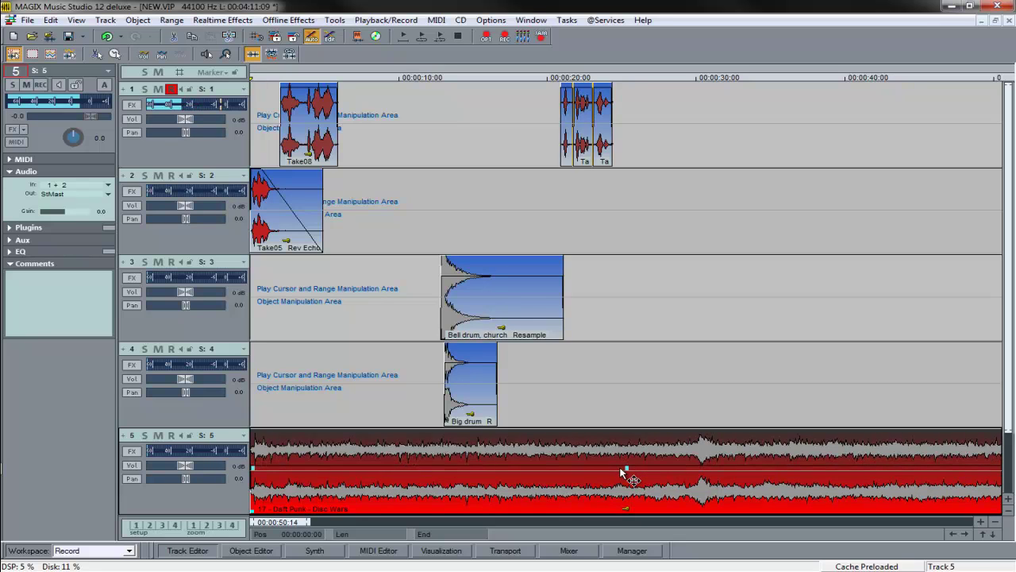
{"action": "key", "text": "space"}
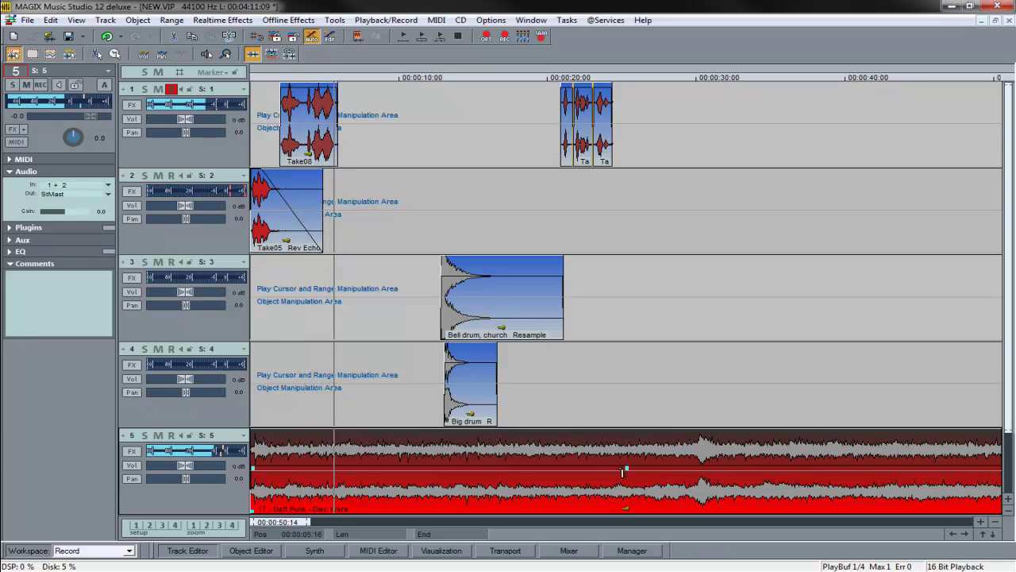
{"action": "key", "text": "space"}
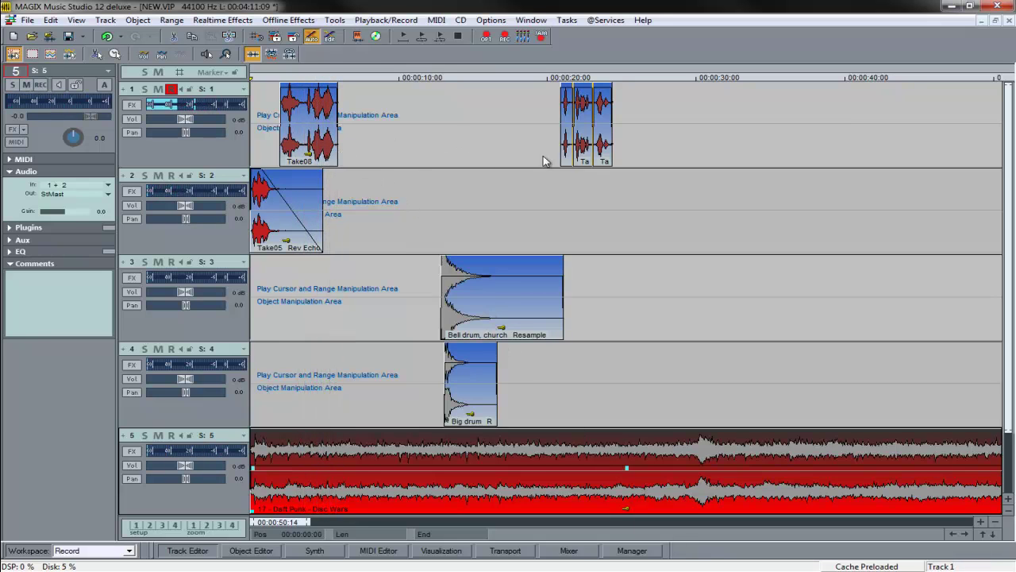
Add reverb and delay to Take08 on track 1 with its Sound FX, and play the result from the take's start
{"action": "double_click", "coordinate": [322, 111]}
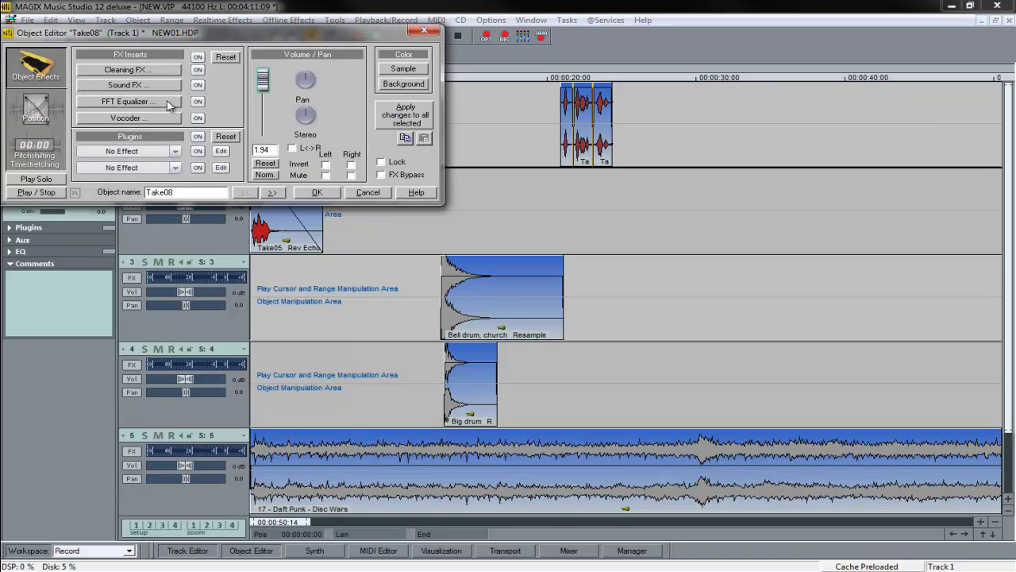
{"action": "left_click_drag", "start_coordinate": [162, 33], "coordinate": [691, 143]}
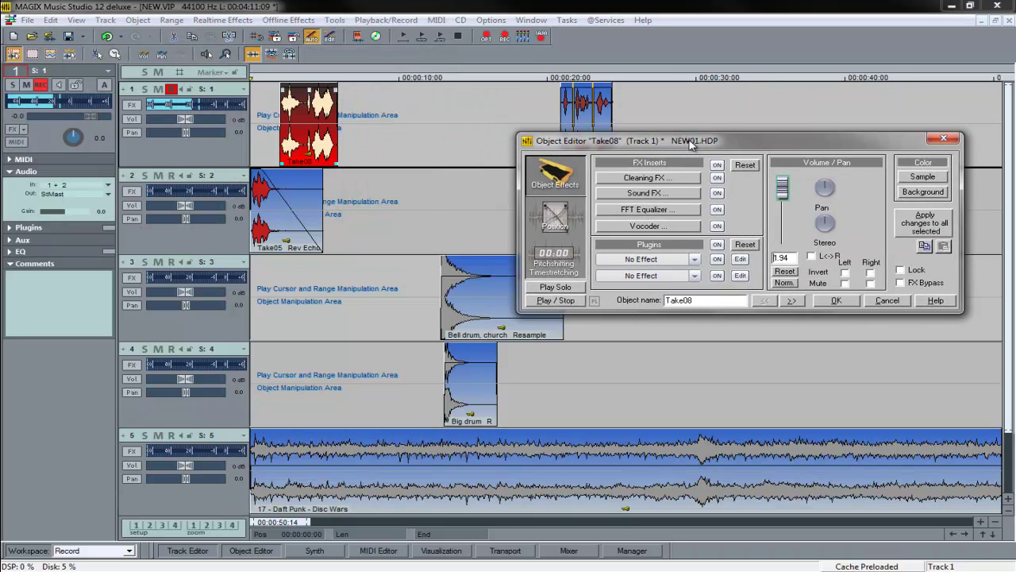
{"action": "left_click", "coordinate": [647, 194]}
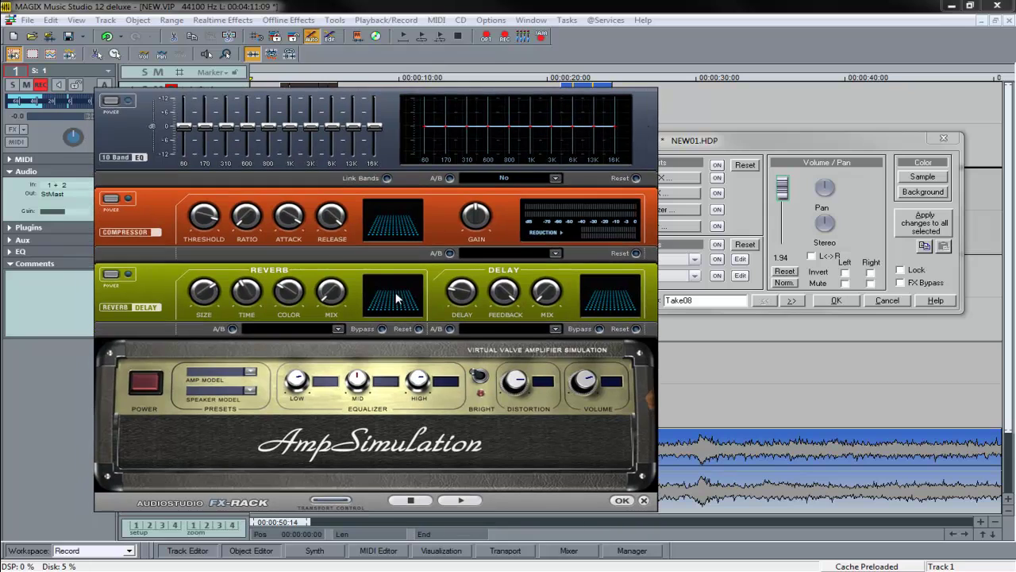
{"action": "left_click", "coordinate": [397, 298]}
{"action": "left_click", "coordinate": [623, 306]}
{"action": "left_click", "coordinate": [621, 500]}
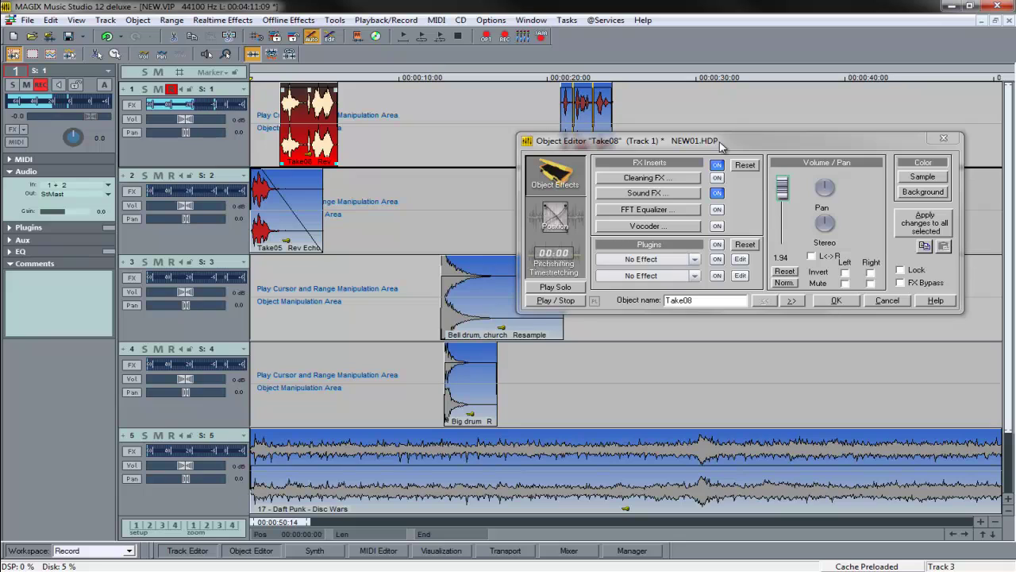
{"action": "left_click", "coordinate": [943, 139]}
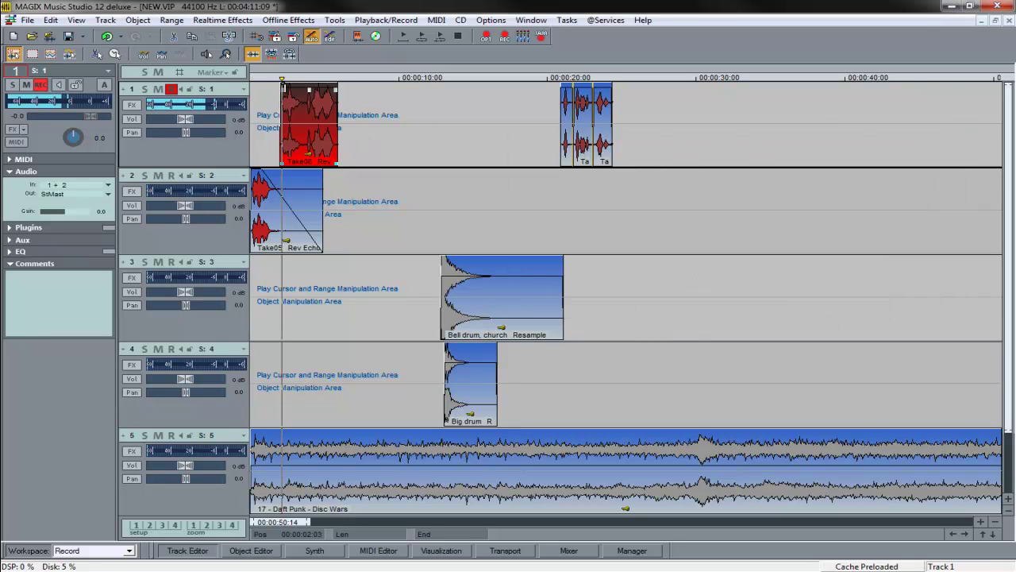
{"action": "key", "text": "space"}
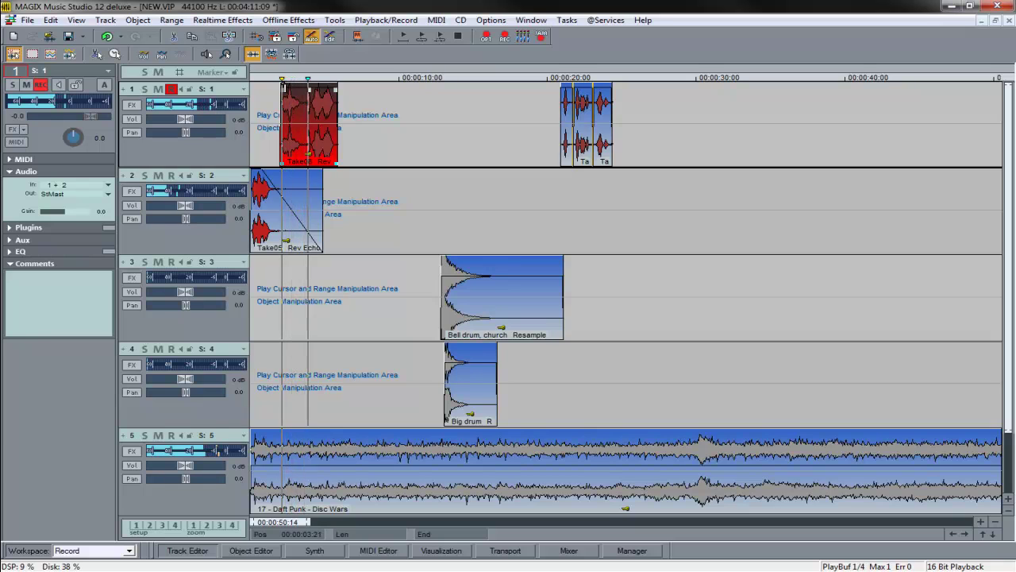
{"action": "key", "text": "space"}
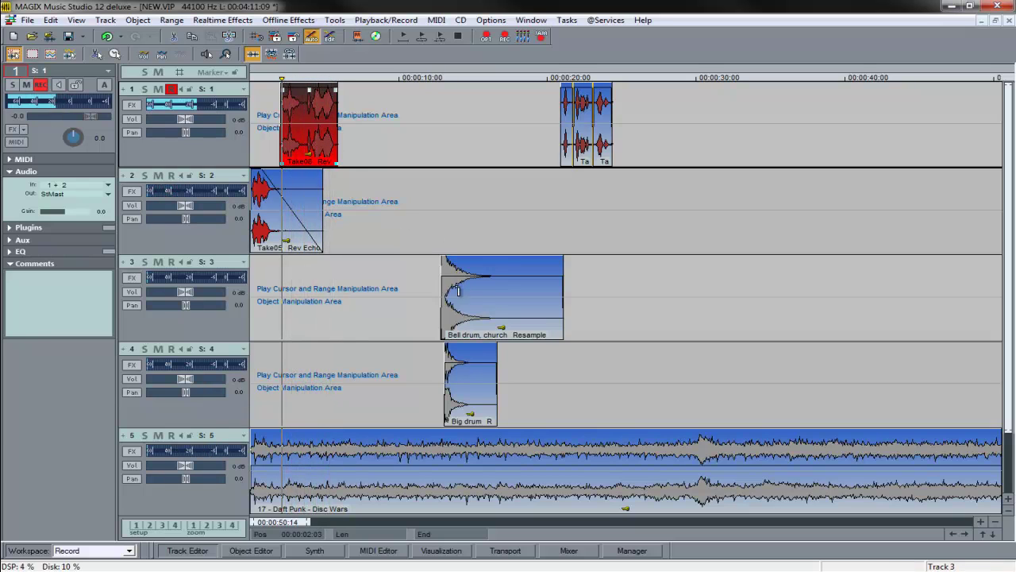
Move the Bell drum and Big drum together to about 6.3 s, shift the Bell drum slightly later, and play from about 5 s
{"action": "left_click", "coordinate": [458, 406]}
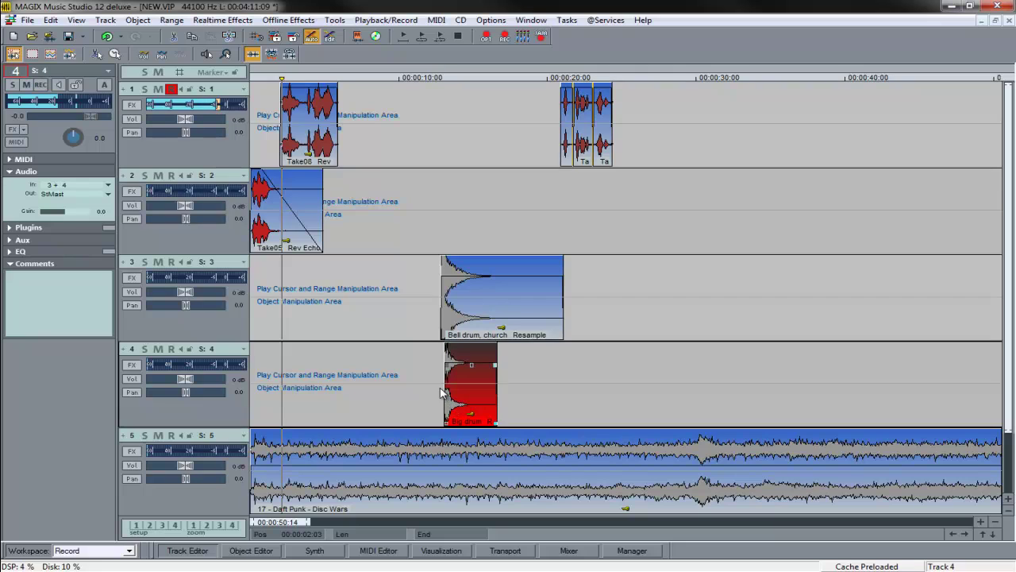
{"action": "left_click", "coordinate": [467, 330], "text": "shift"}
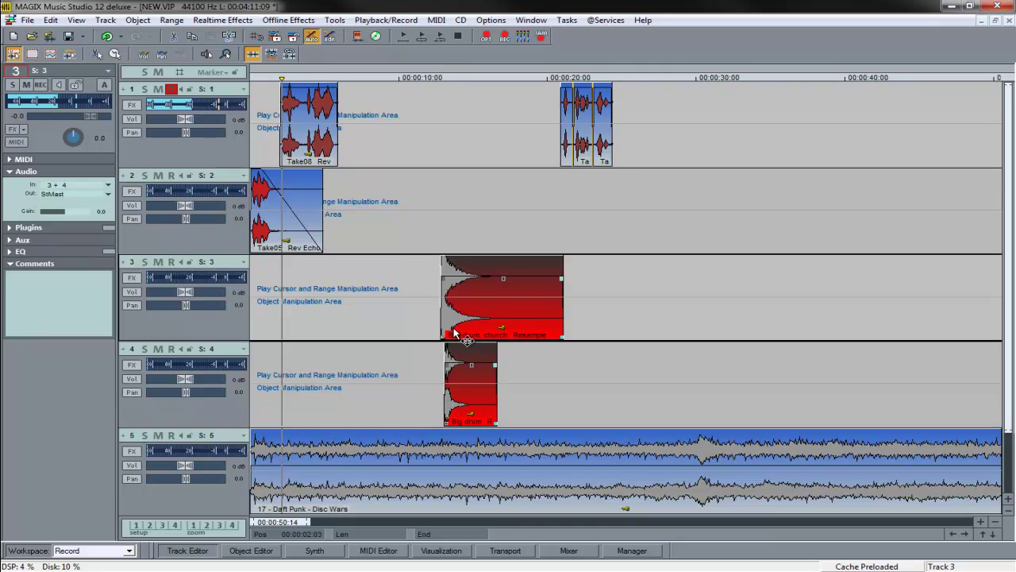
{"action": "left_click_drag", "start_coordinate": [461, 406], "coordinate": [361, 406]}
{"action": "left_click", "coordinate": [475, 379]}
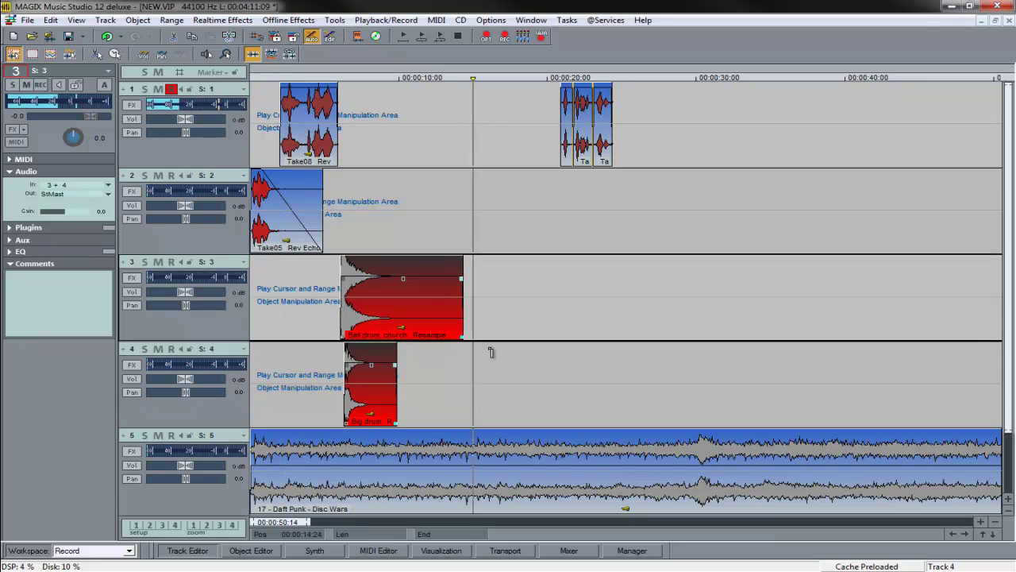
{"action": "left_click", "coordinate": [489, 349]}
{"action": "left_click", "coordinate": [435, 337]}
{"action": "left_click_drag", "start_coordinate": [435, 337], "coordinate": [451, 340]}
{"action": "left_click", "coordinate": [330, 77]}
{"action": "key", "text": "space"}
{"action": "key", "text": "space"}
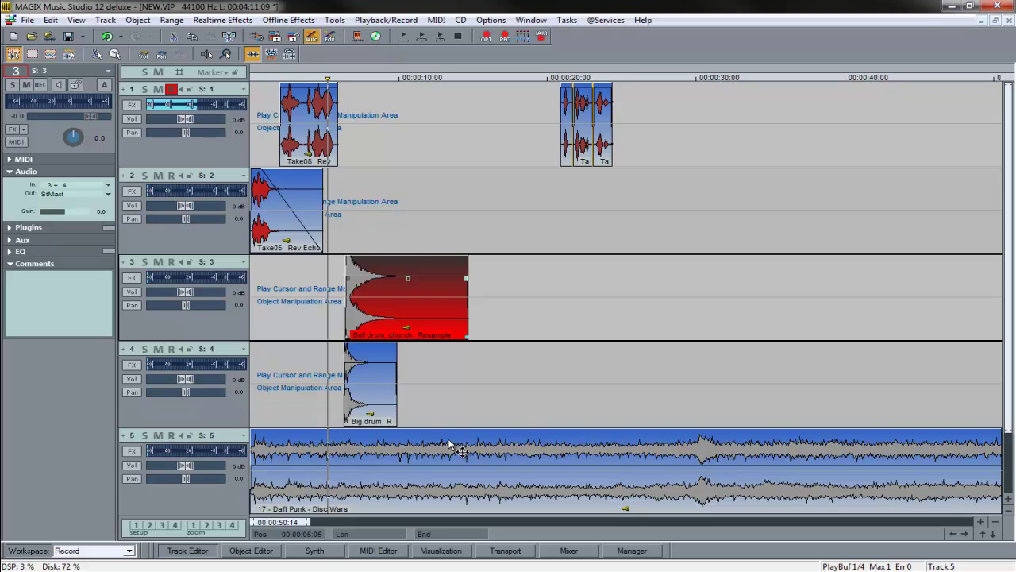
Align the starts of the Bell drum and Big drum at 00:00:05:14 near the end of Take08, and play from 5 s
{"action": "left_click_drag", "start_coordinate": [308, 522], "coordinate": [274, 520]}
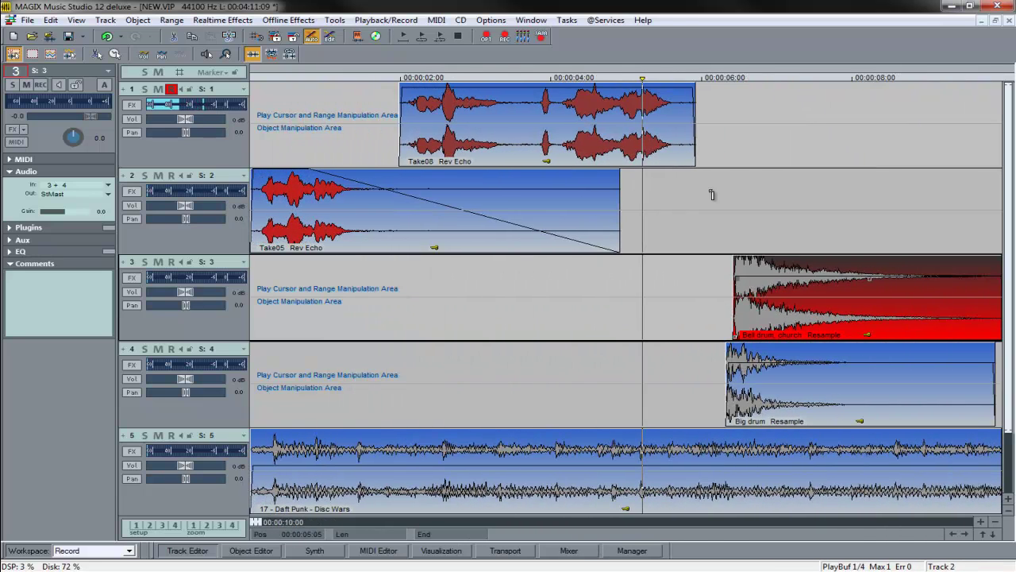
{"action": "left_click", "coordinate": [670, 80]}
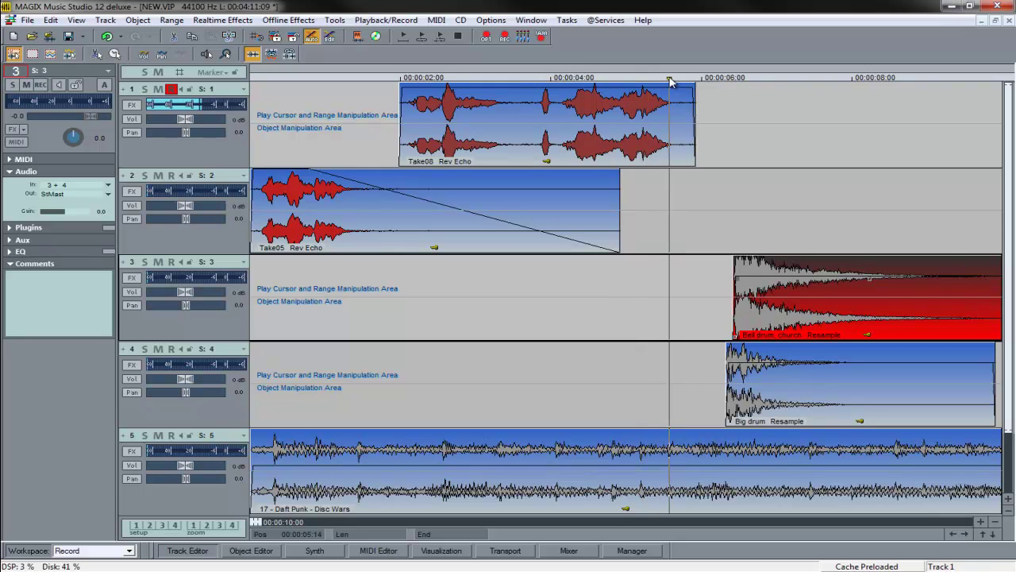
{"action": "left_click_drag", "start_coordinate": [764, 328], "coordinate": [697, 327]}
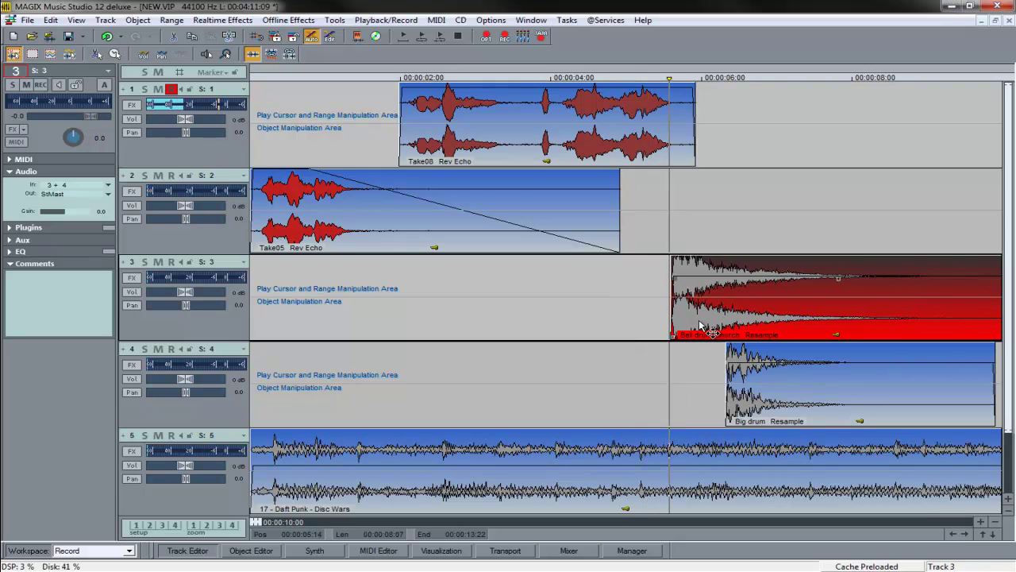
{"action": "left_click_drag", "start_coordinate": [744, 405], "coordinate": [686, 405]}
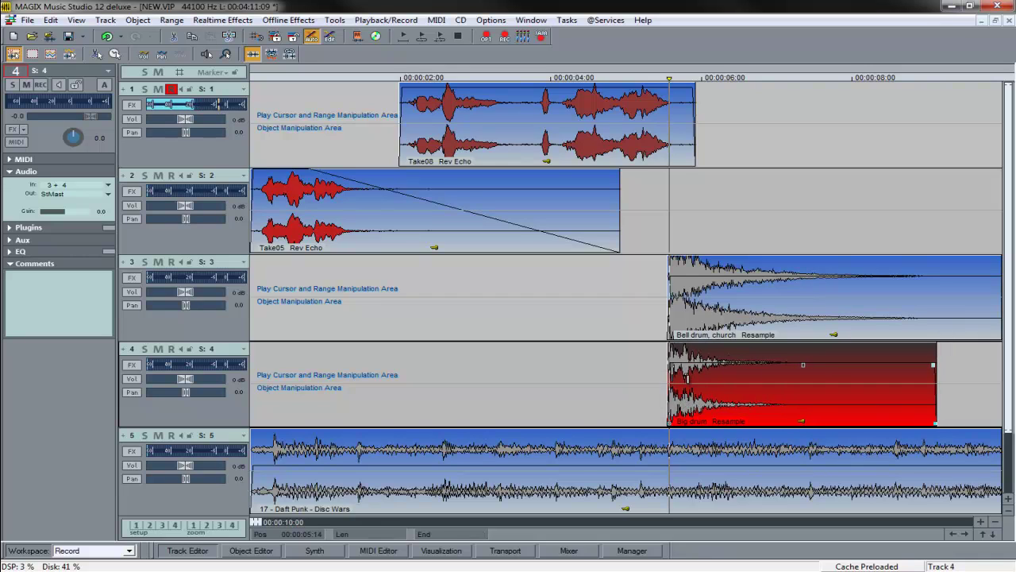
{"action": "key", "text": "space"}
{"action": "left_click", "coordinate": [627, 79]}
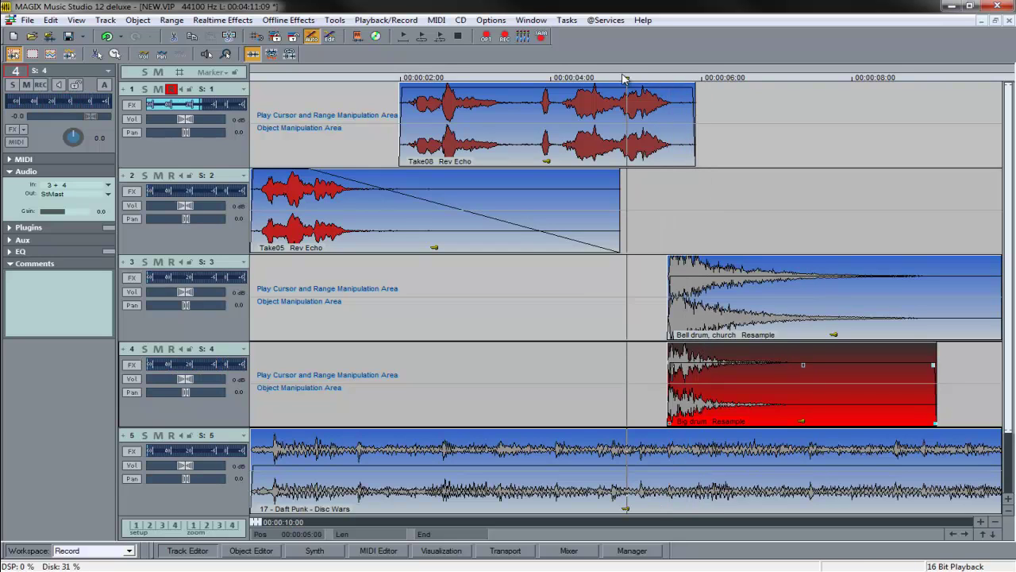
{"action": "key", "text": "space"}
Raise the Big drum's object volume to the maximum and play the mix from 5 s
{"action": "left_click", "coordinate": [804, 335]}
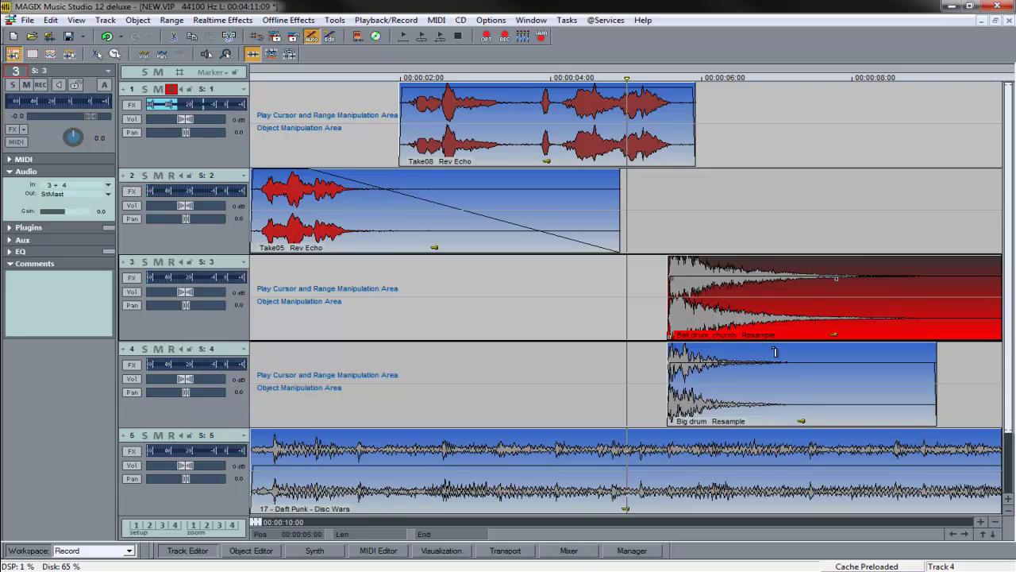
{"action": "left_click", "coordinate": [804, 423]}
{"action": "left_click_drag", "start_coordinate": [802, 364], "coordinate": [804, 342]}
{"action": "key", "text": "space"}
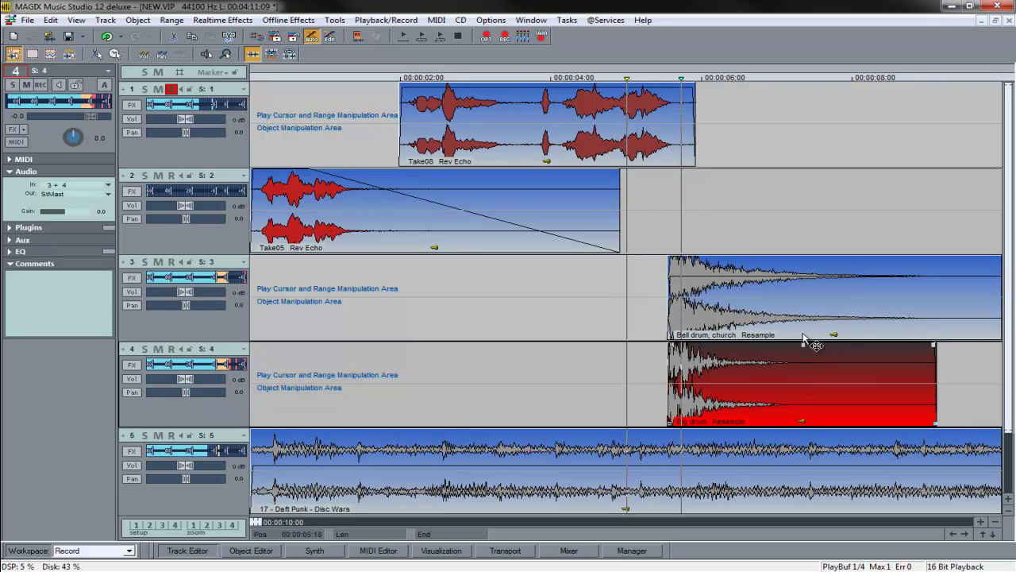
{"action": "key", "text": "space"}
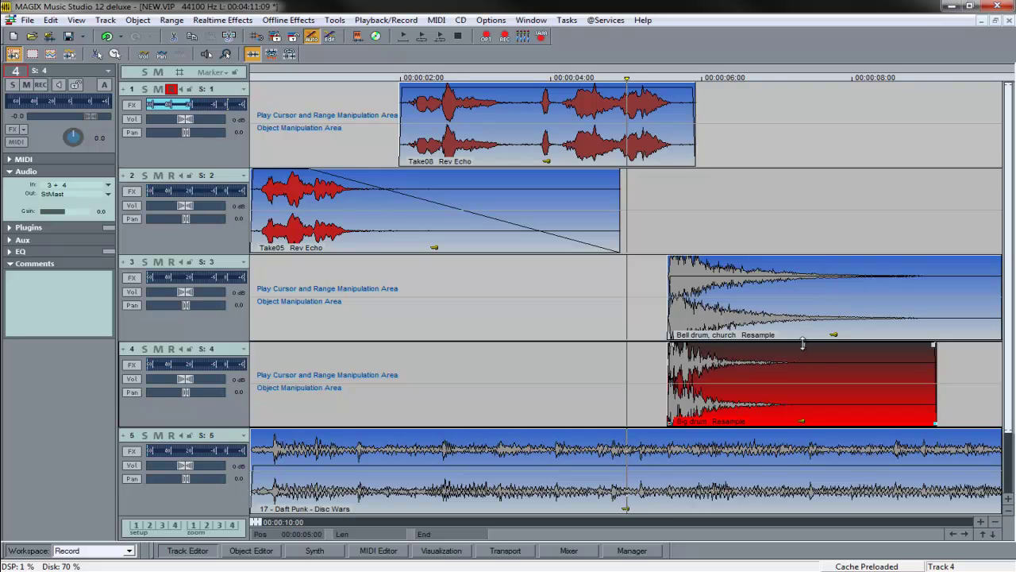
Lower the object volumes of the Big drum and the Bell drum, and play the mix again from 5 s
{"action": "left_click_drag", "start_coordinate": [804, 347], "coordinate": [806, 386]}
{"action": "left_click", "coordinate": [781, 316]}
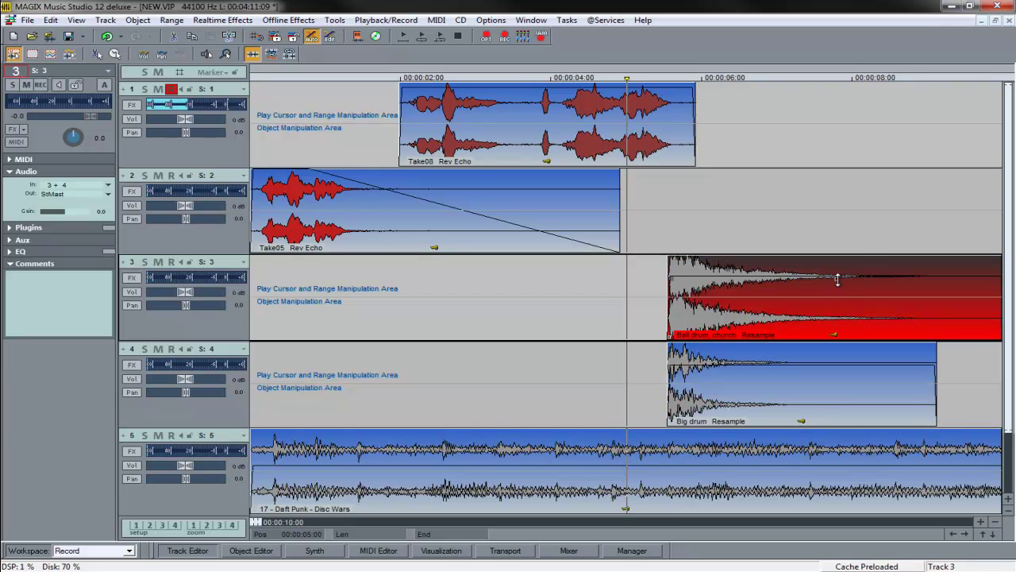
{"action": "left_click_drag", "start_coordinate": [837, 280], "coordinate": [837, 306]}
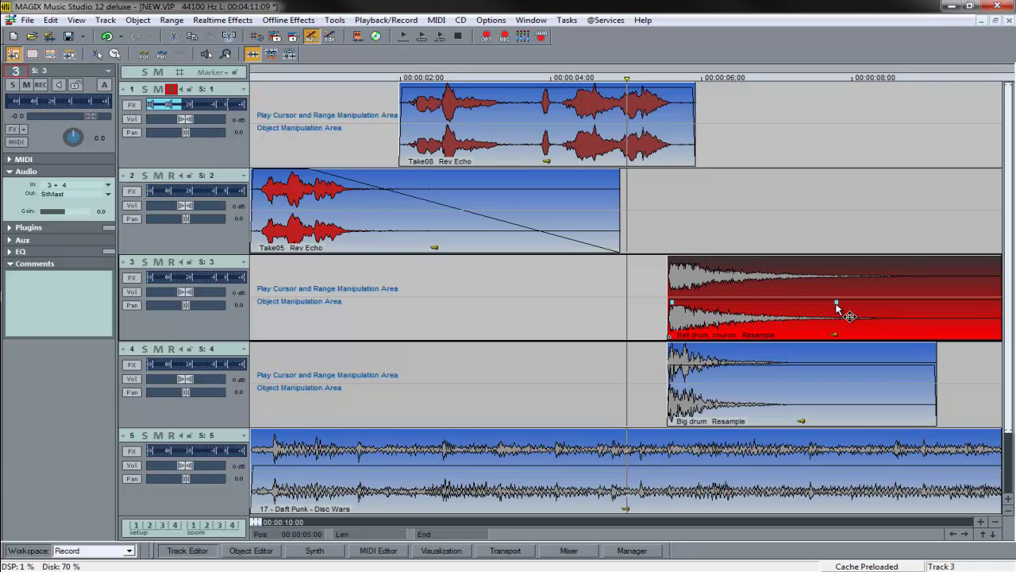
{"action": "key", "text": "space"}
{"action": "key", "text": "space"}
Move the first short take at about 21 s on track 1 to about 5.7 s, overlapping the end of Take08, and play it
{"action": "left_click_drag", "start_coordinate": [257, 522], "coordinate": [282, 522]}
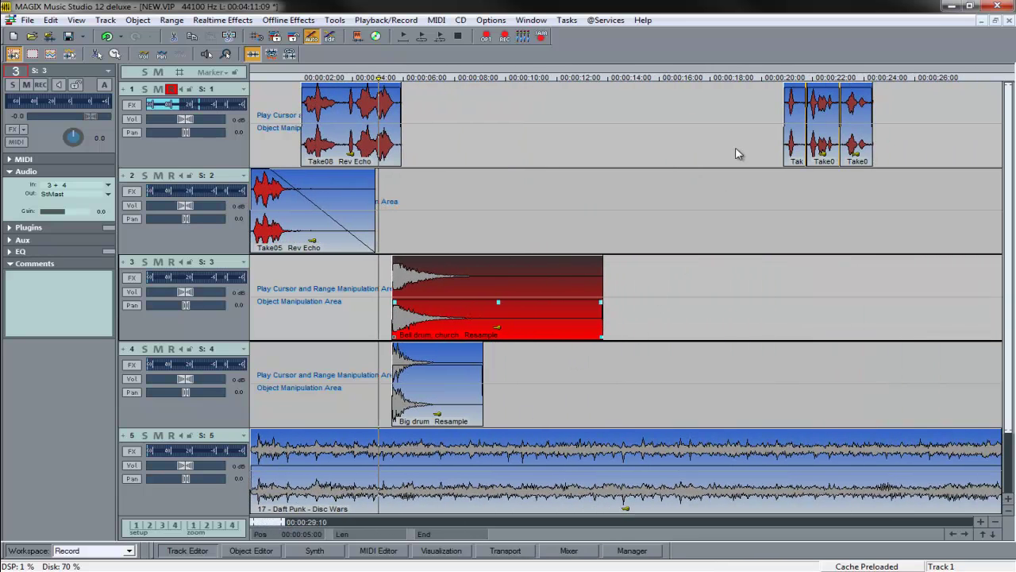
{"action": "left_click", "coordinate": [798, 146]}
{"action": "left_click_drag", "start_coordinate": [797, 145], "coordinate": [414, 151]}
{"action": "key", "text": "space"}
{"action": "key", "text": "space"}
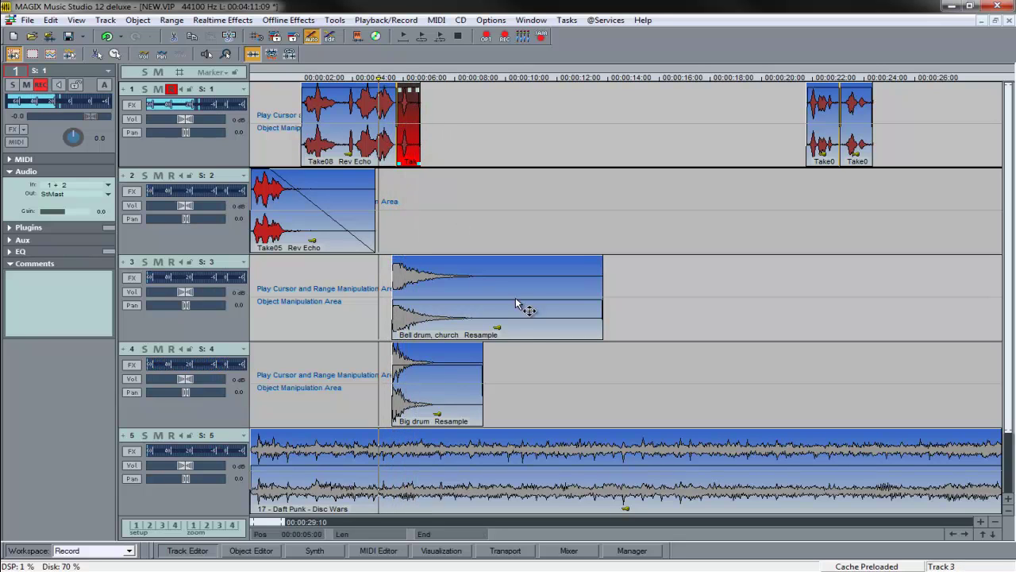
Replay the short take at the end of Take08 and remove it from track 1
{"action": "left_click", "coordinate": [488, 273]}
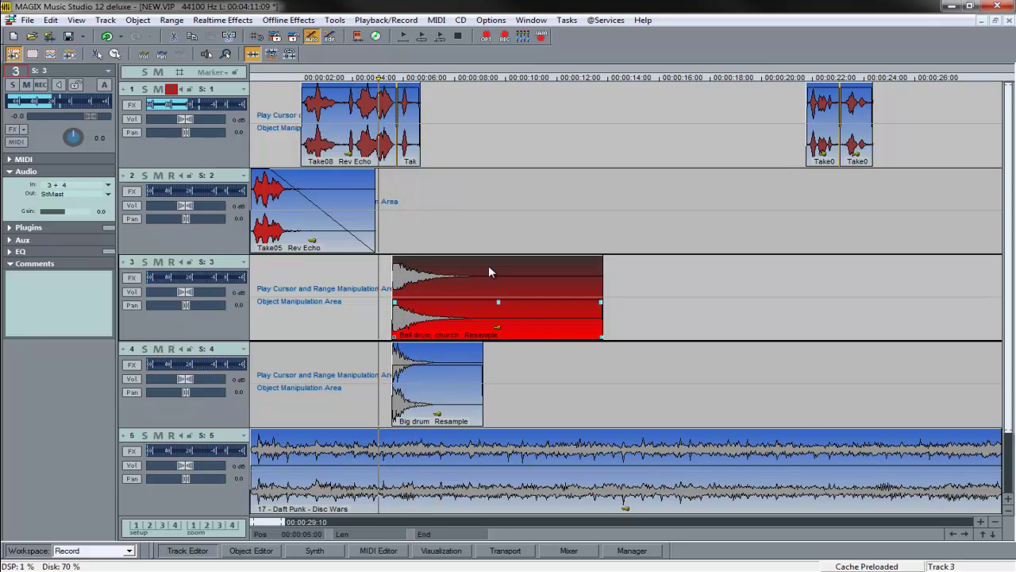
{"action": "left_click", "coordinate": [411, 135]}
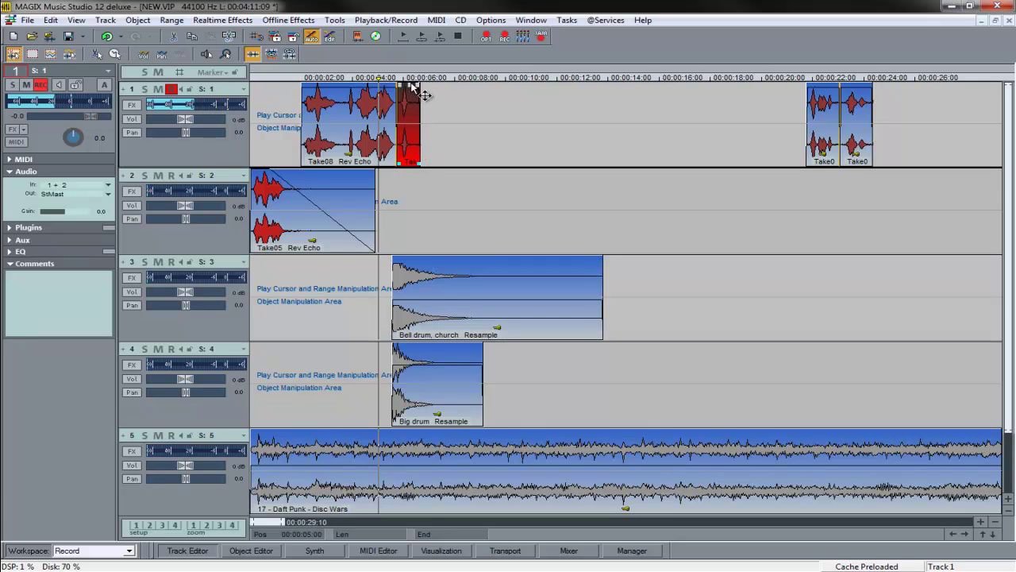
{"action": "key", "text": "space"}
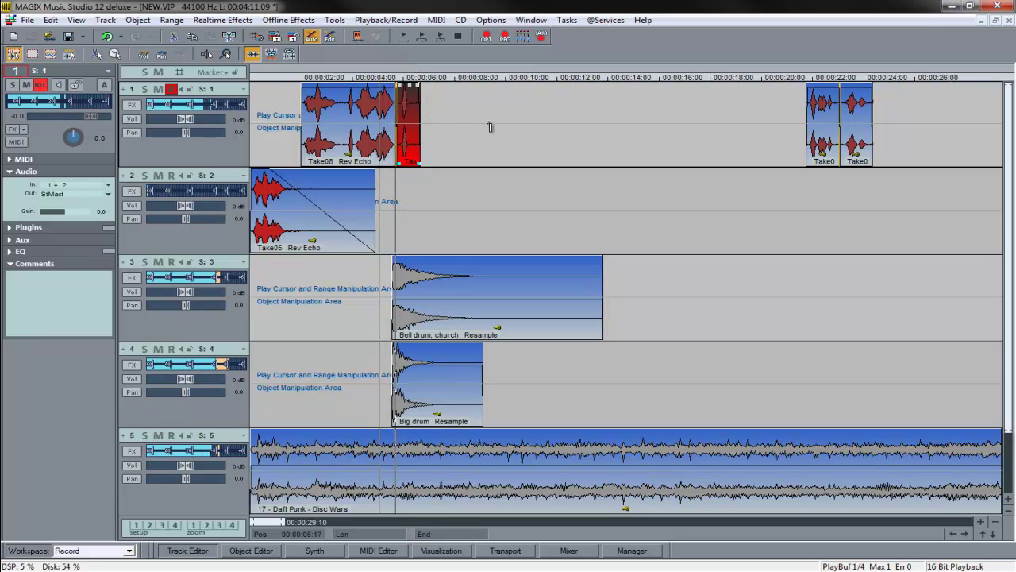
{"action": "key", "text": "space"}
{"action": "double_click", "coordinate": [411, 146]}
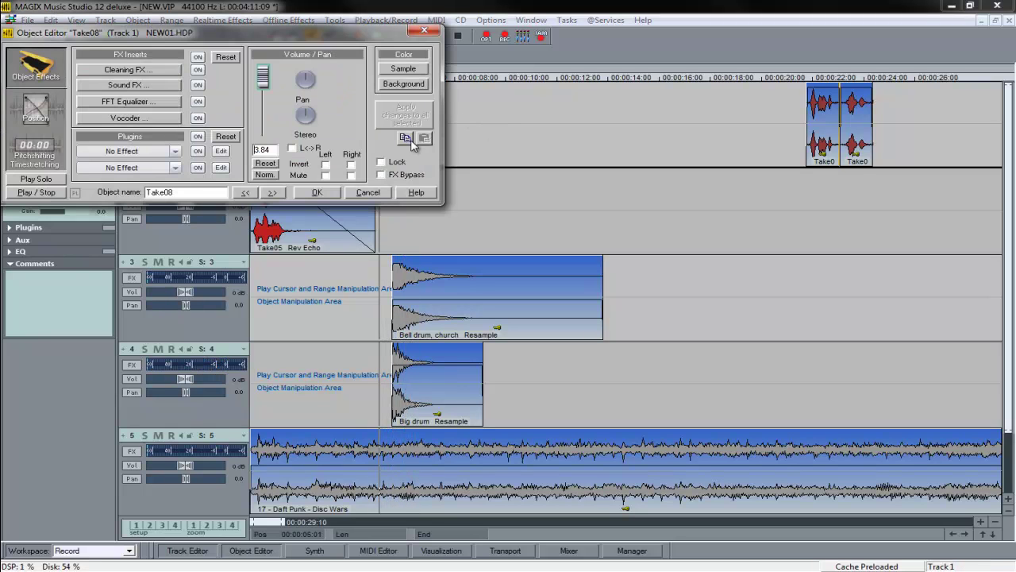
{"action": "left_click", "coordinate": [429, 32]}
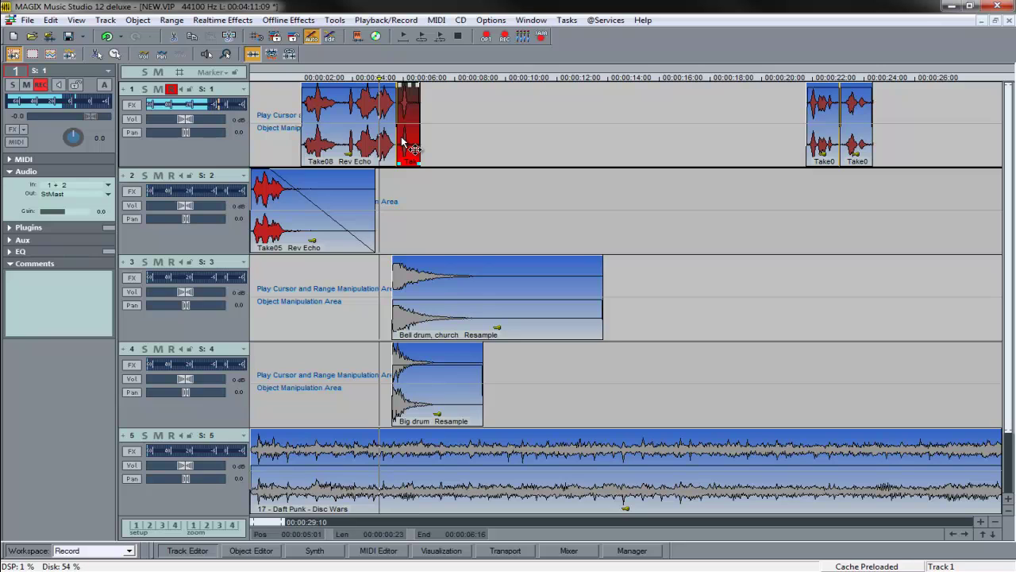
Place the play cursor at about 14 s and mute track 5
{"action": "left_click", "coordinate": [616, 80]}
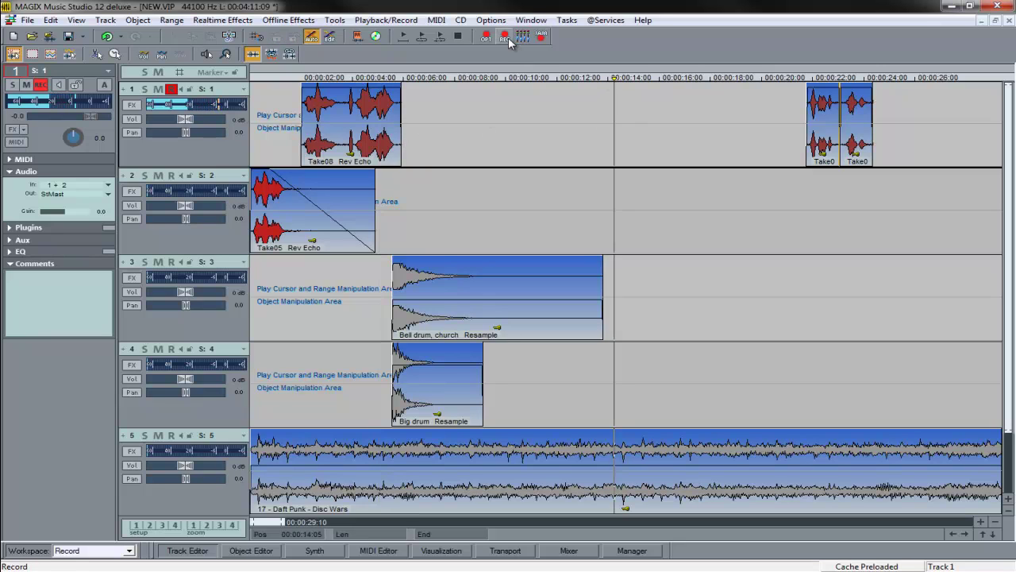
{"action": "left_click", "coordinate": [159, 435]}
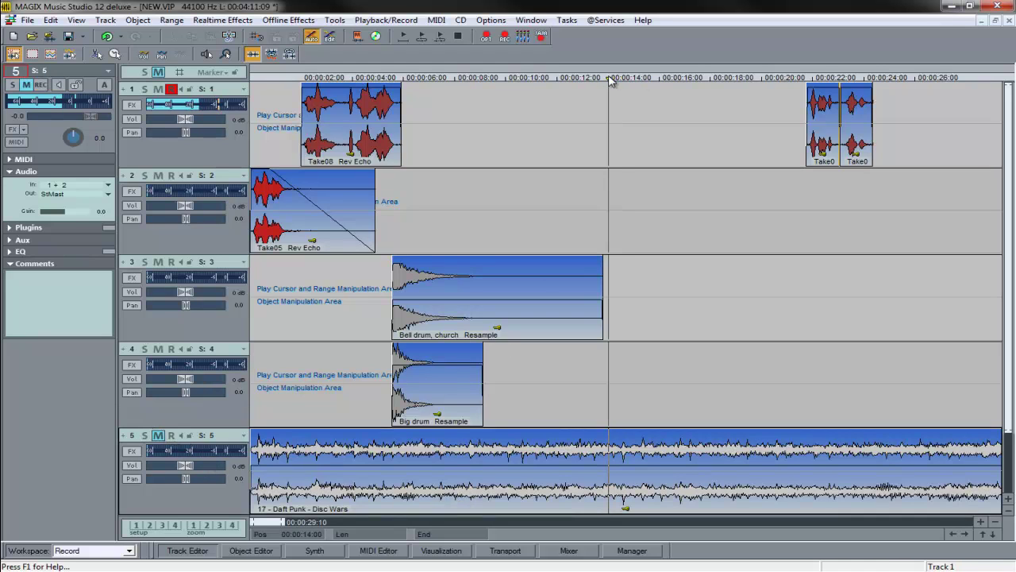
Record a trial take on track 1 from 00:00:14:05, delete it, and record another in its place
{"action": "left_click", "coordinate": [505, 38]}
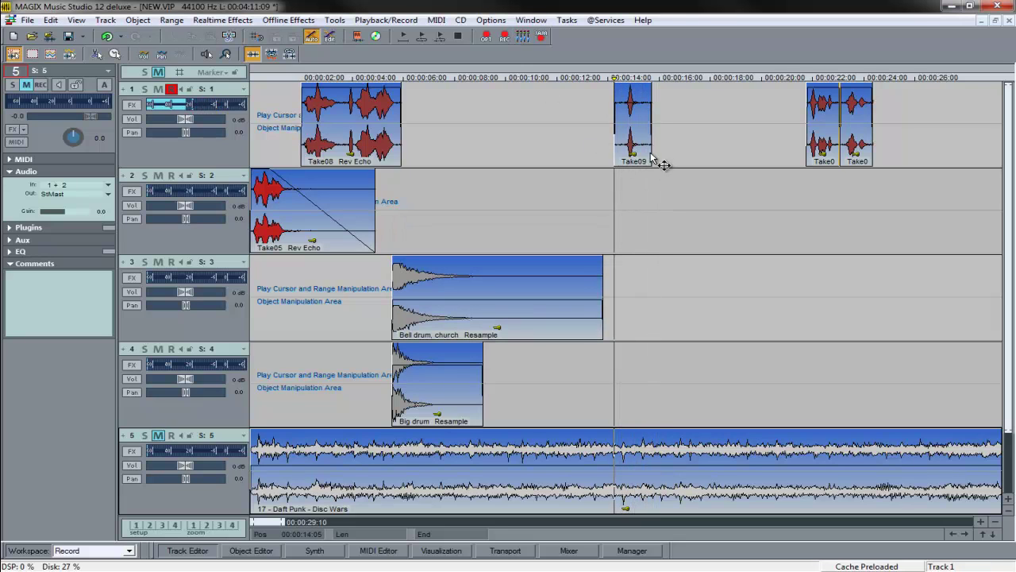
{"action": "left_click", "coordinate": [641, 145]}
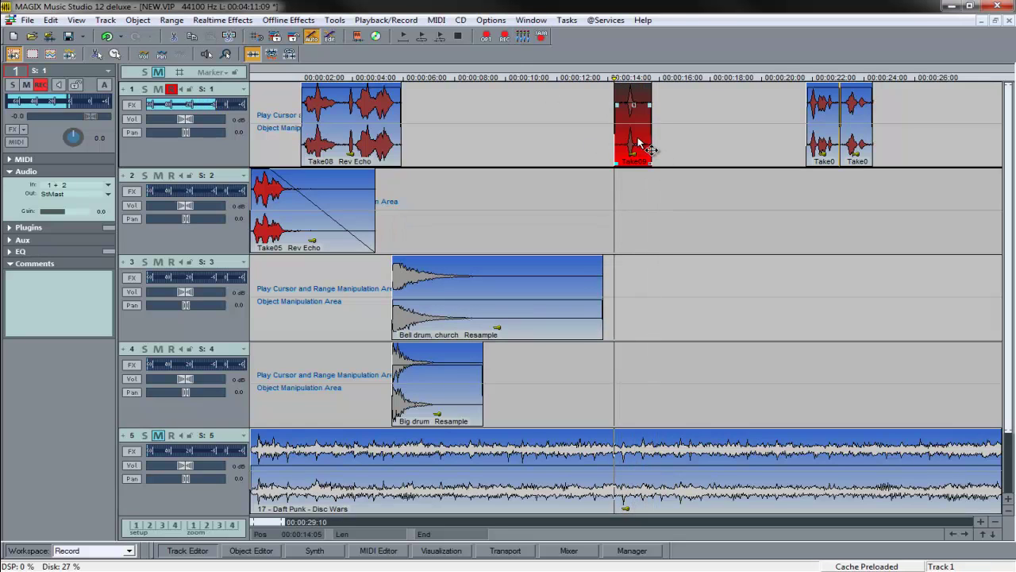
{"action": "key", "text": "Delete"}
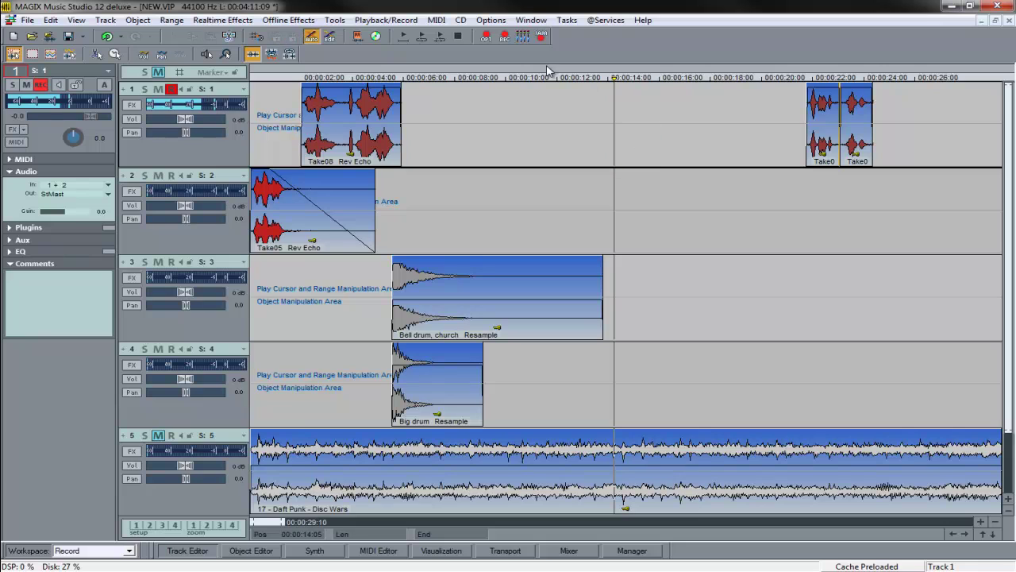
{"action": "left_click", "coordinate": [502, 43]}
{"action": "key", "text": "space"}
{"action": "key", "text": "Return"}
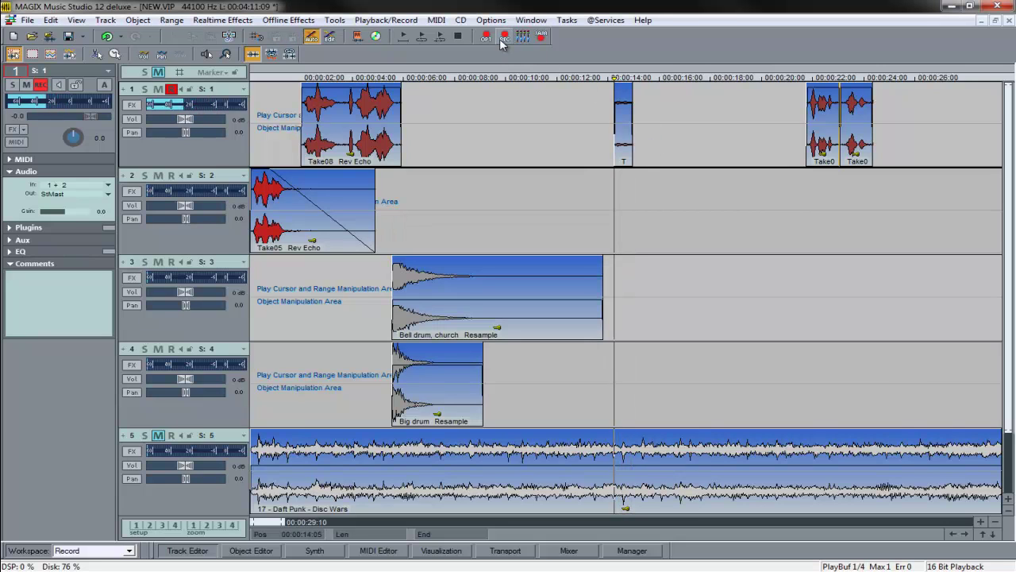
Record a new take on track 1 from 00:00:14:05 and move it directly after Take08 at about 6 s
{"action": "left_click", "coordinate": [503, 38]}
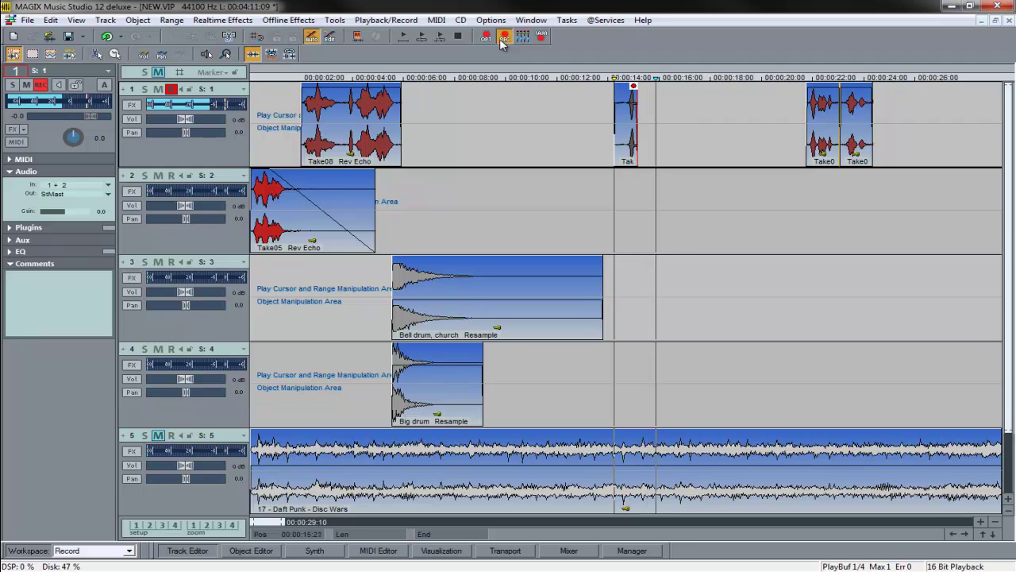
{"action": "key", "text": "space"}
{"action": "key", "text": "Return"}
{"action": "left_click_drag", "start_coordinate": [644, 149], "coordinate": [446, 148]}
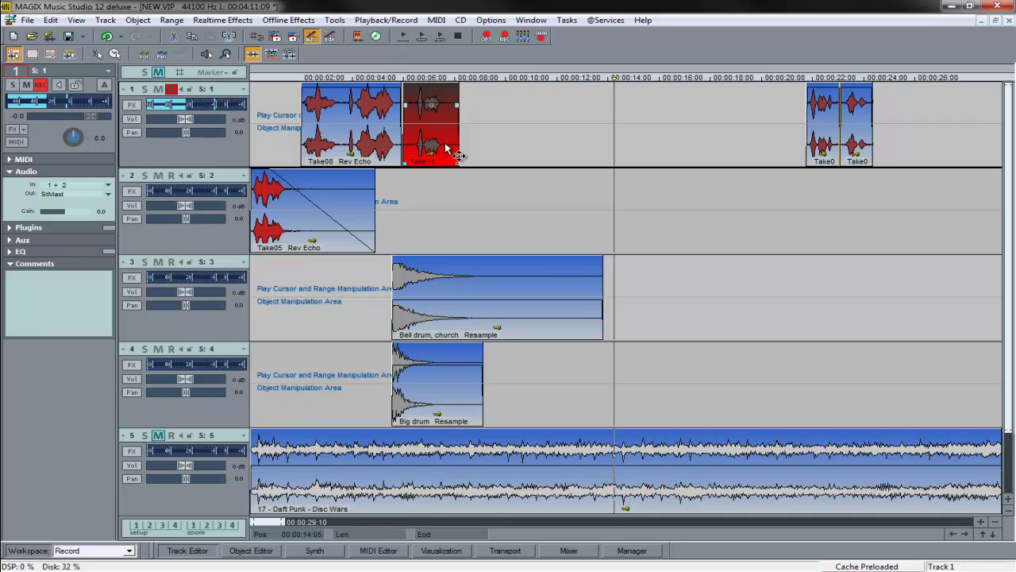